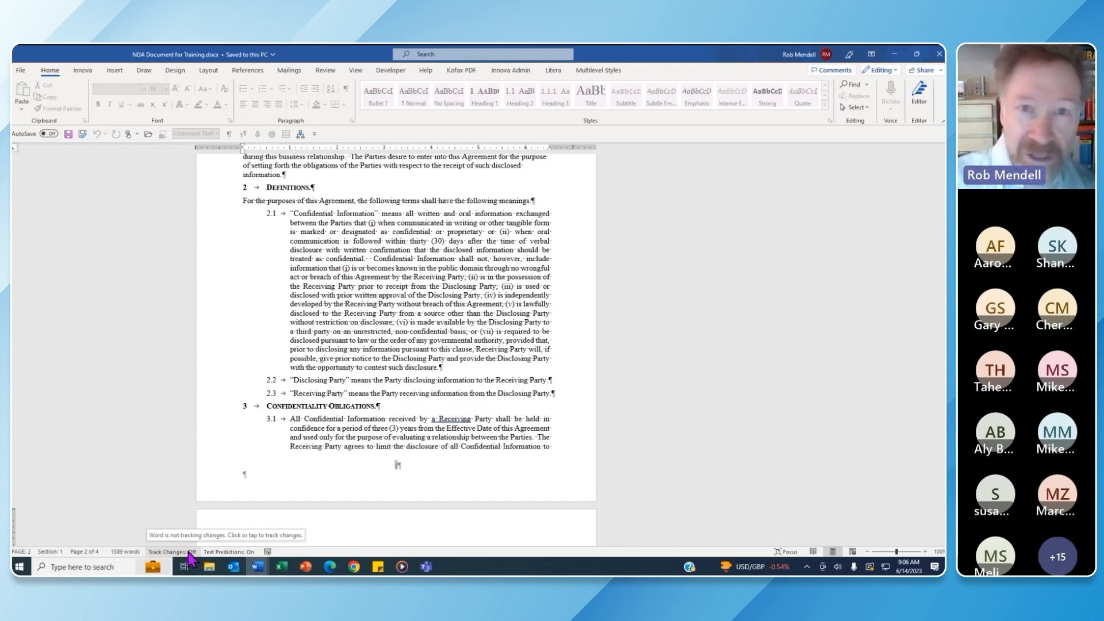
# Open the Customize Status Bar menu to see the available status bar indicators
pyautogui.rightClick(342, 554)
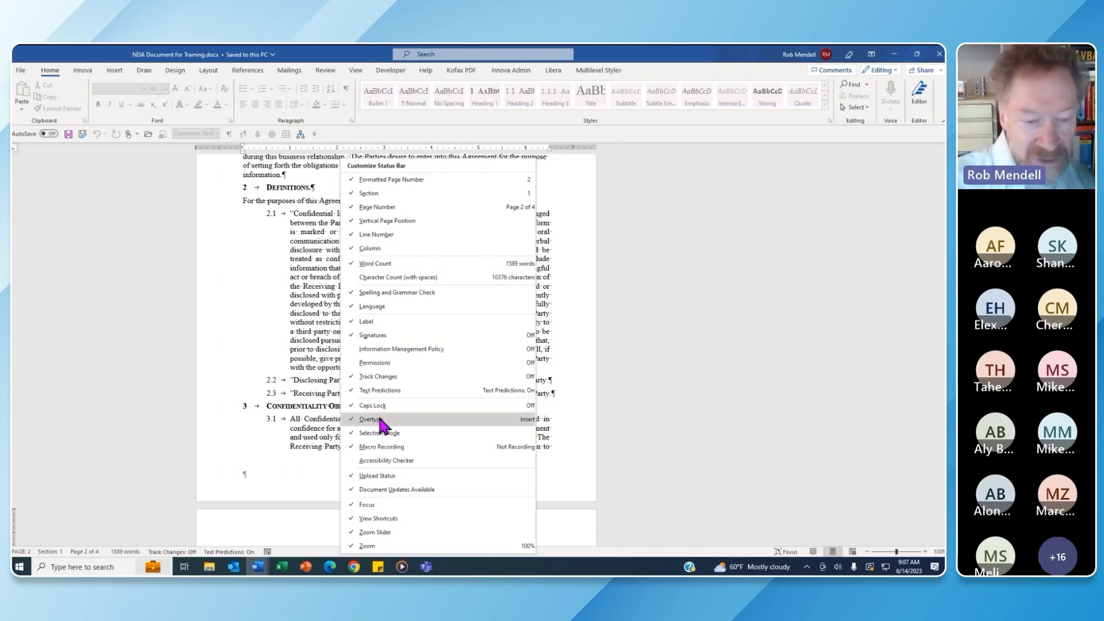
# Switch on the Overtype (Insert mode) indicator on the status bar and close the menu
pyautogui.click(379, 419)
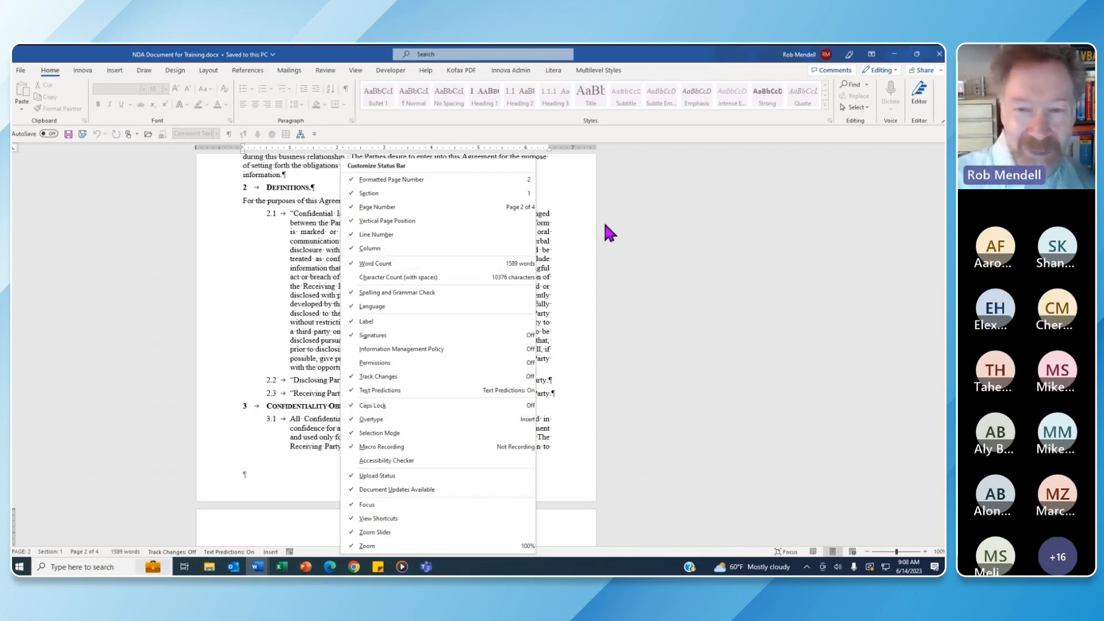
pyautogui.rightClick(321, 552)
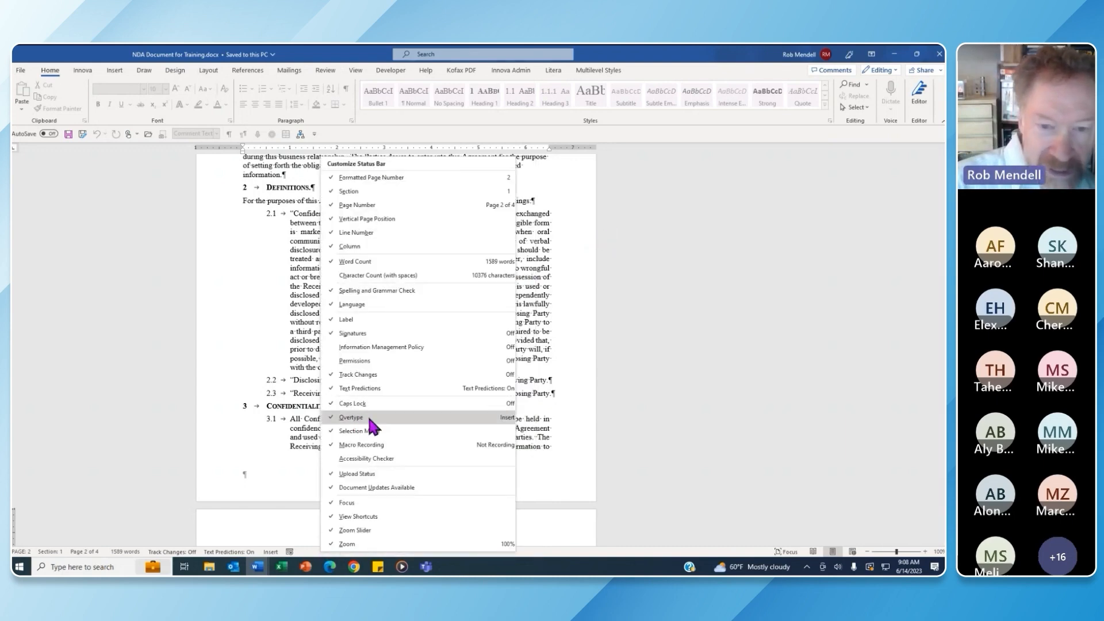
pyautogui.click(677, 277)
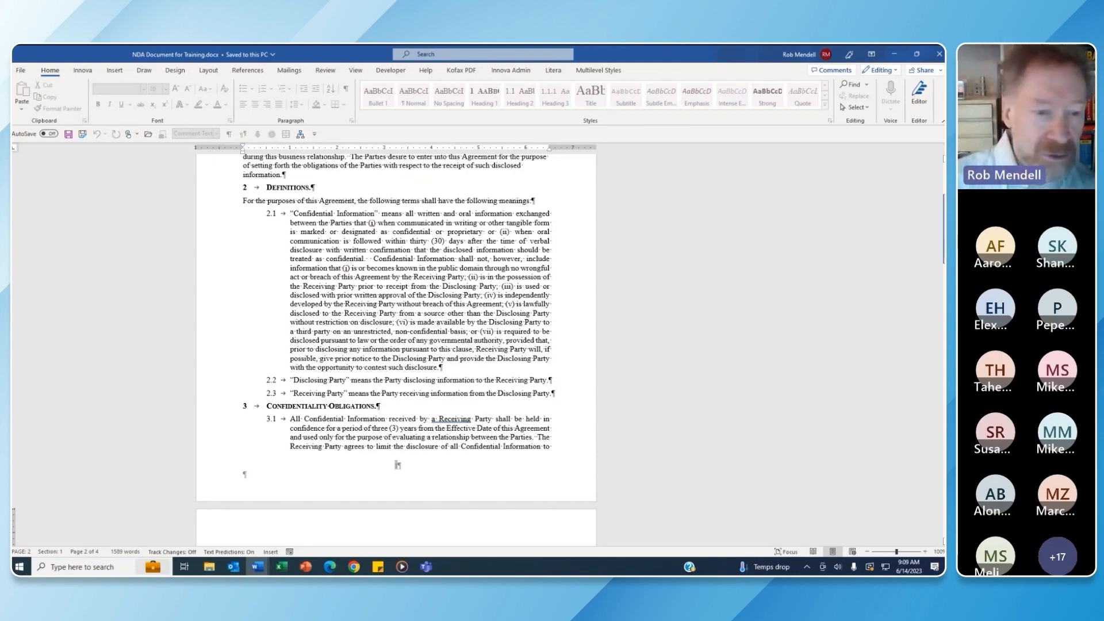
# Bookmark 'Confidential Information as the Receiving Party' on page 2 under the name Cl
pyautogui.scroll(-5, 397, 464)
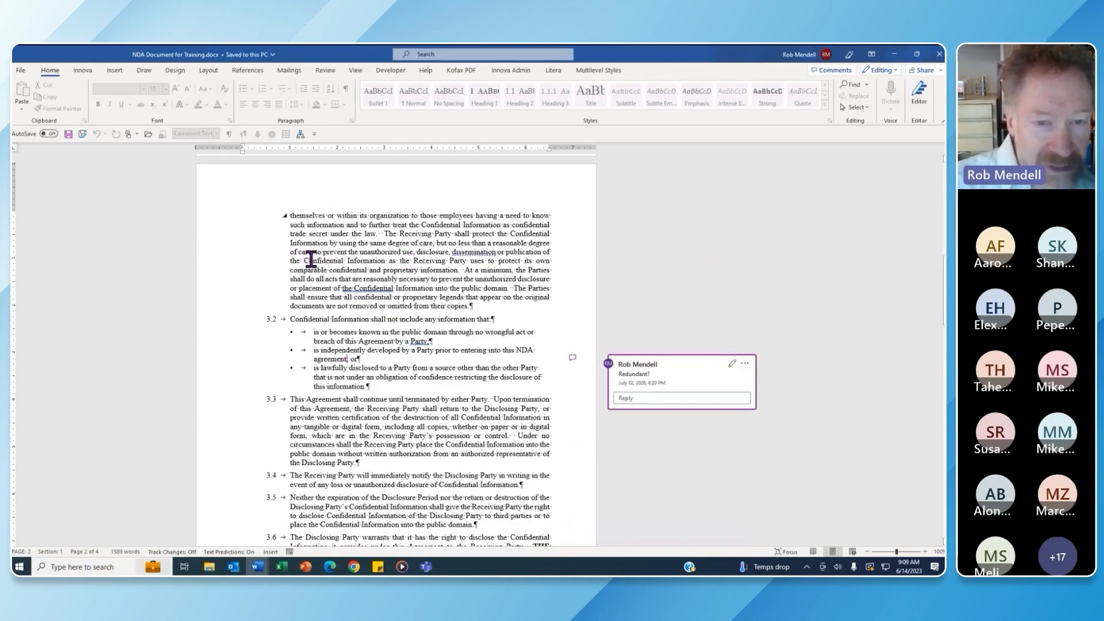
pyautogui.moveTo(304, 260); pyautogui.dragTo(464, 262)
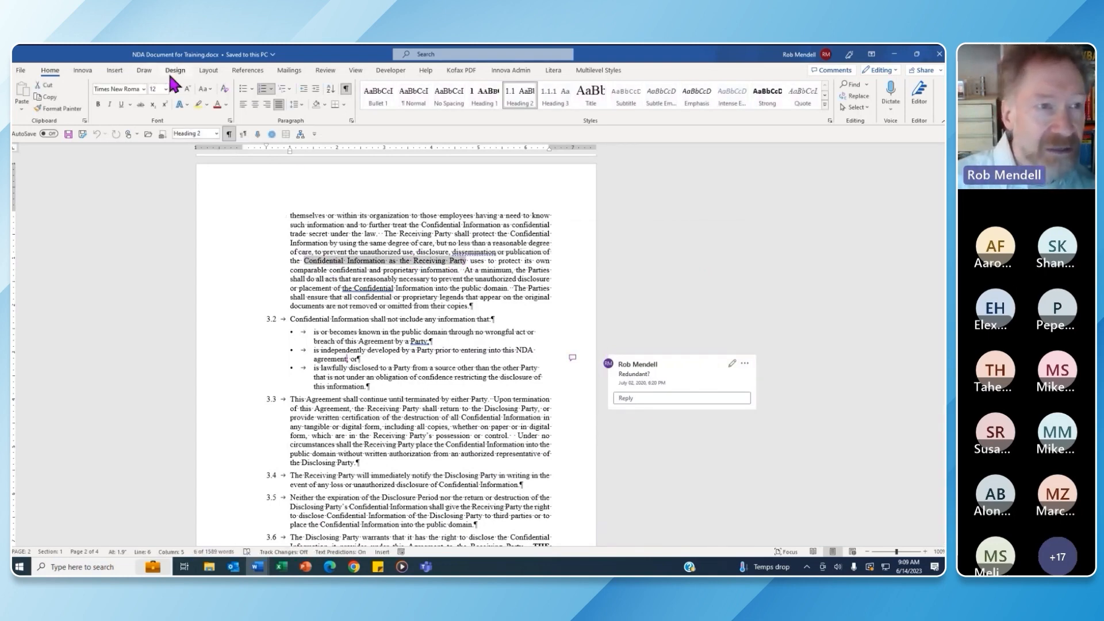
pyautogui.click(123, 72)
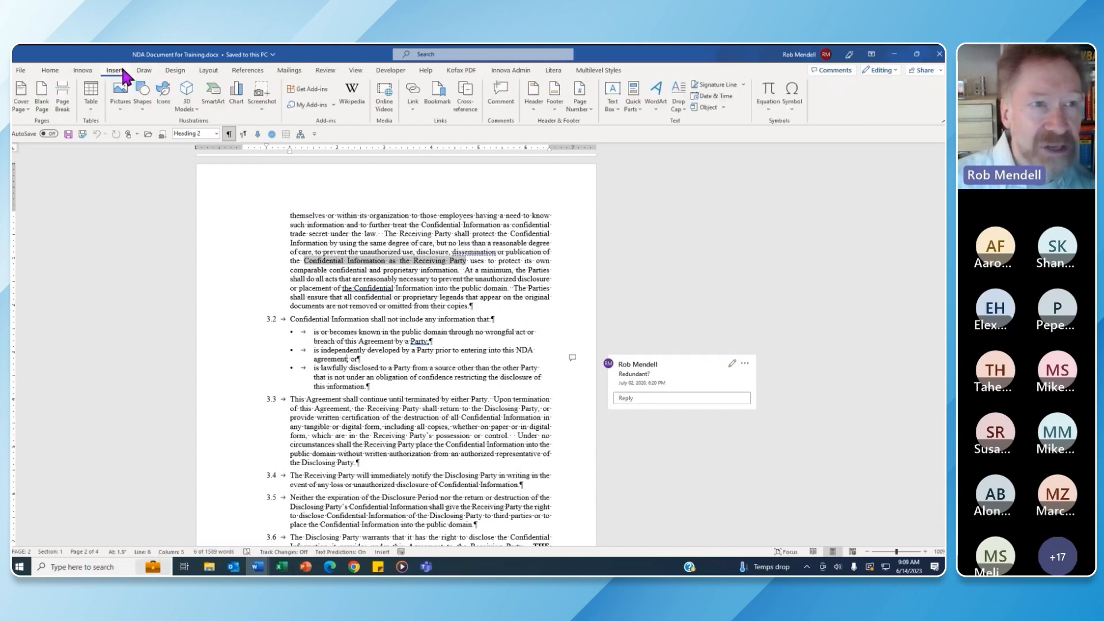
pyautogui.click(439, 93)
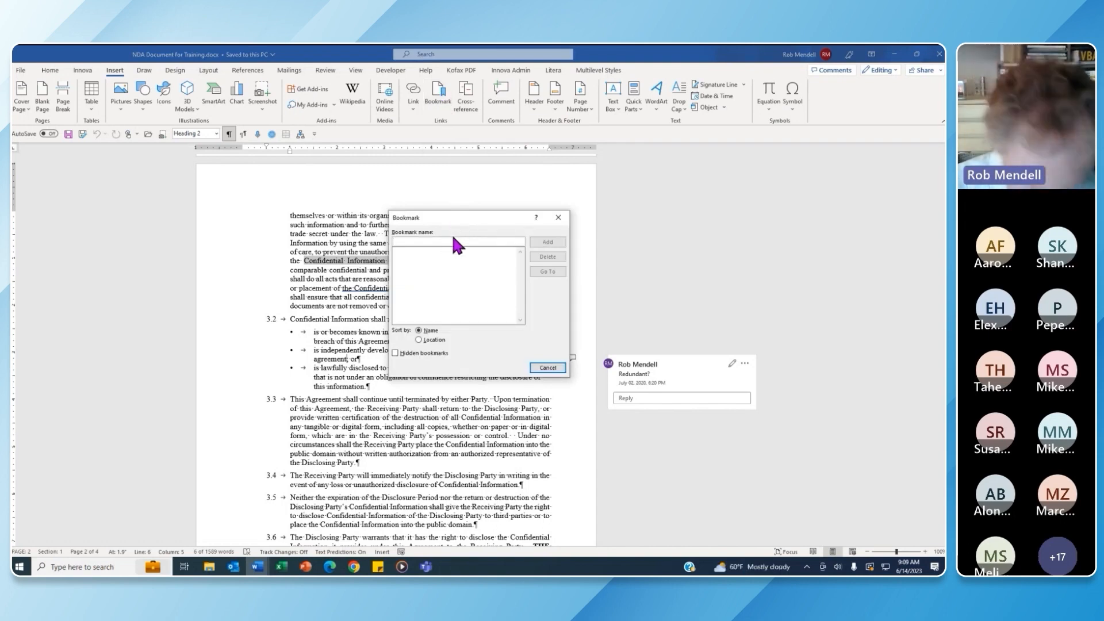
pyautogui.write('CI')
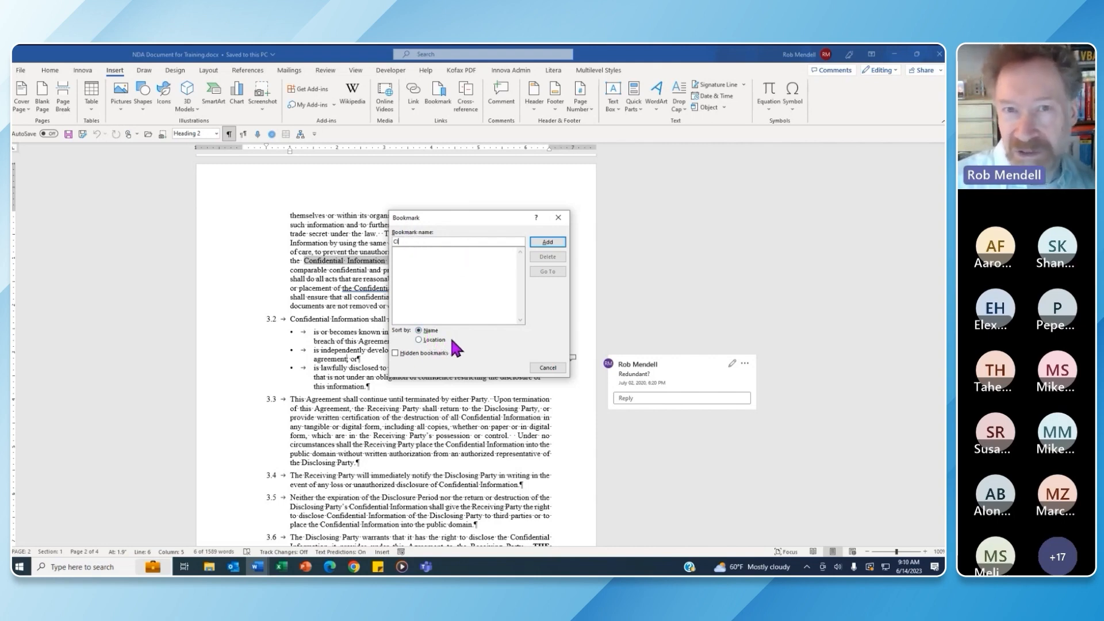
pyautogui.click(547, 242)
# Zoom the document to 180% and turn on Show bookmarks in Word's Advanced options
pyautogui.click(467, 224)
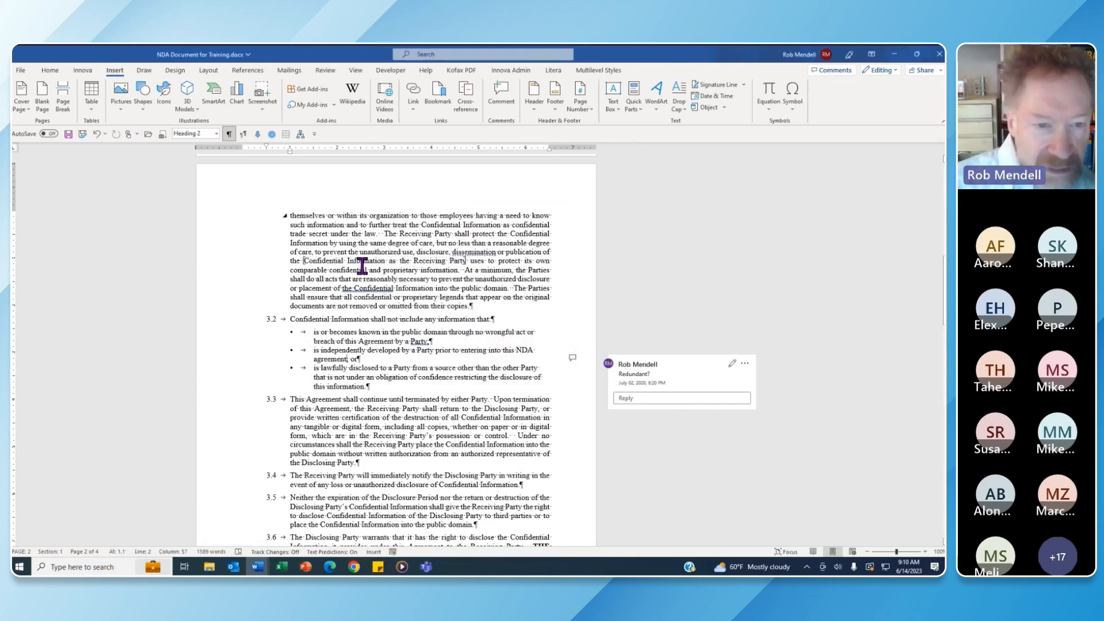
pyautogui.click(926, 552)
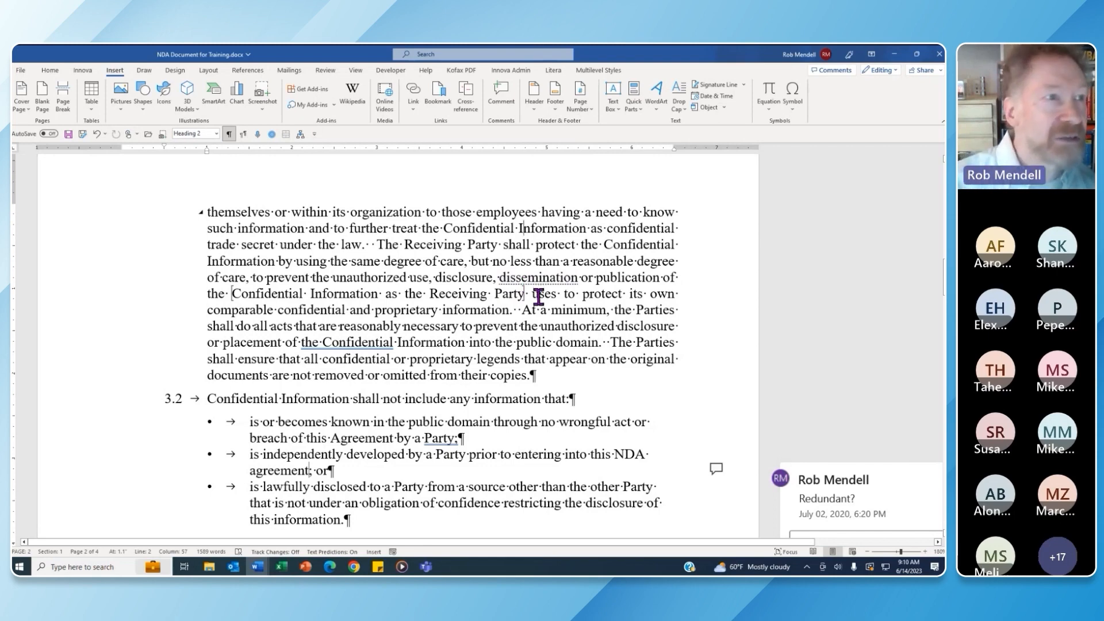
pyautogui.click(21, 69)
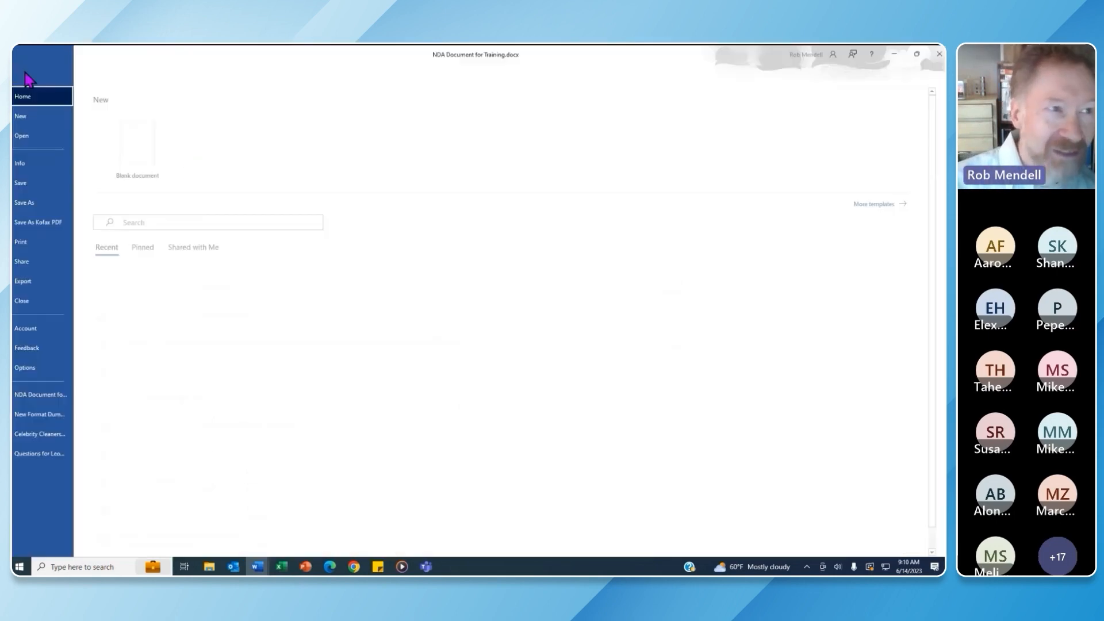
pyautogui.click(57, 367)
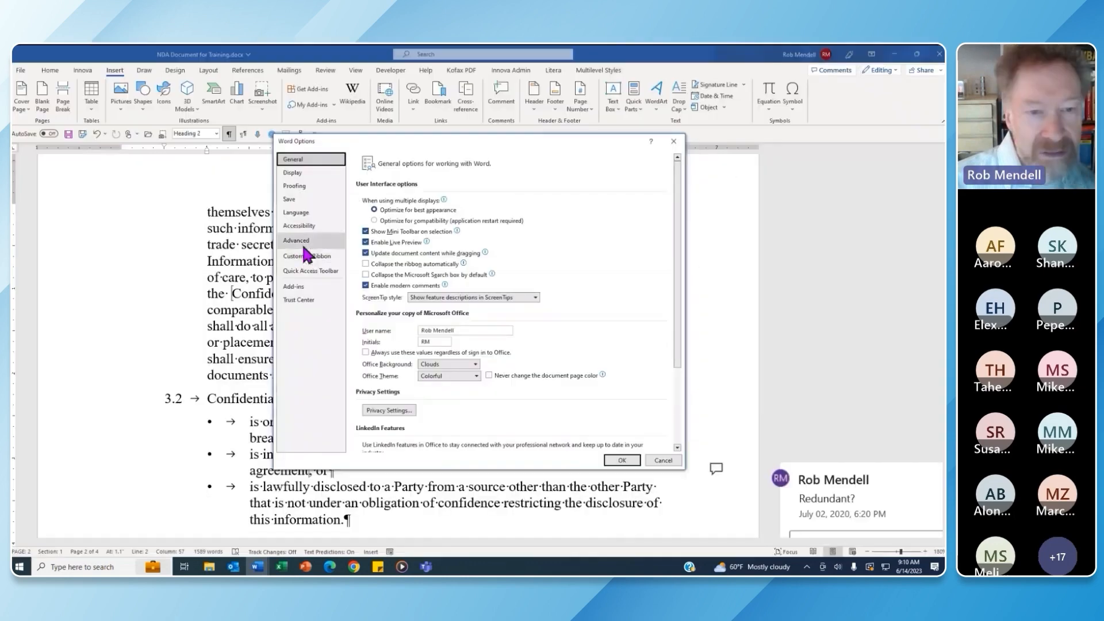
pyautogui.click(322, 241)
pyautogui.scroll(-10, 397, 299)
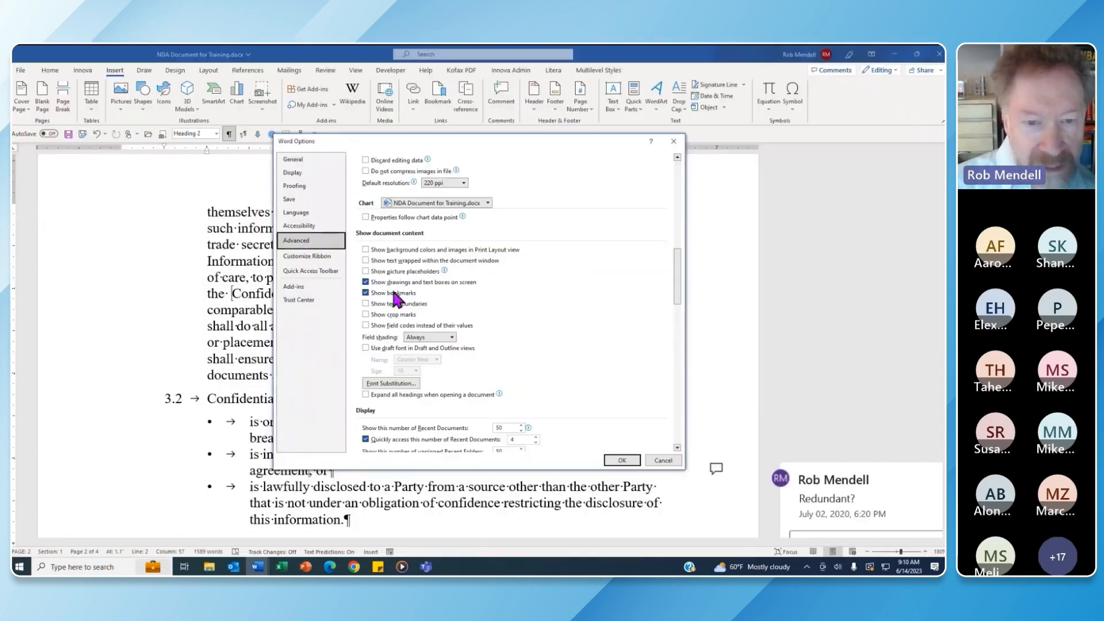
pyautogui.click(366, 293)
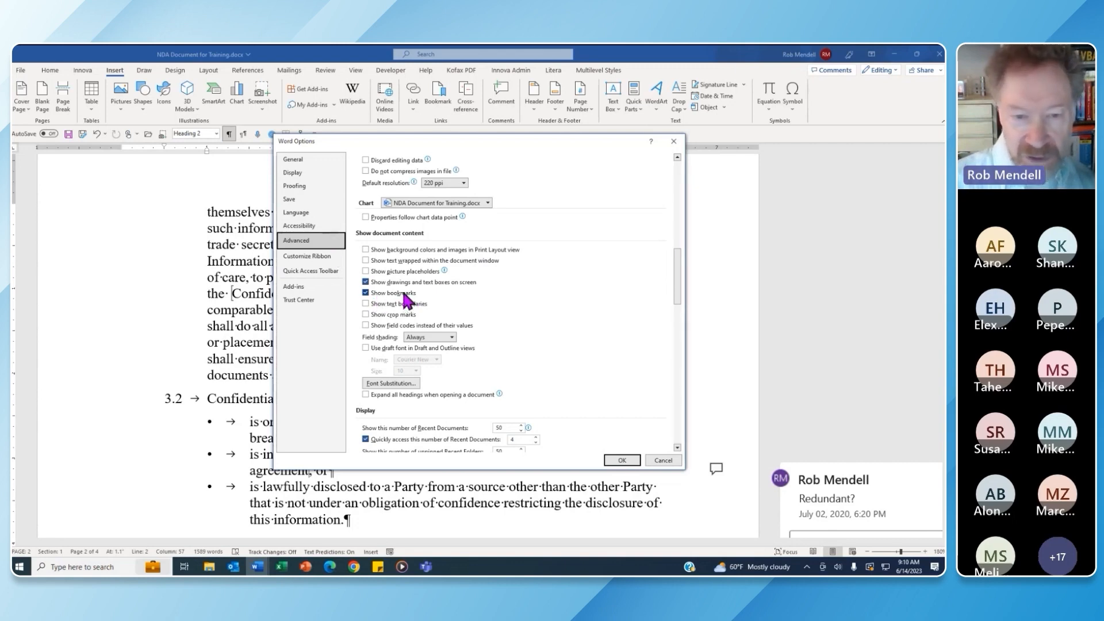
pyautogui.click(627, 460)
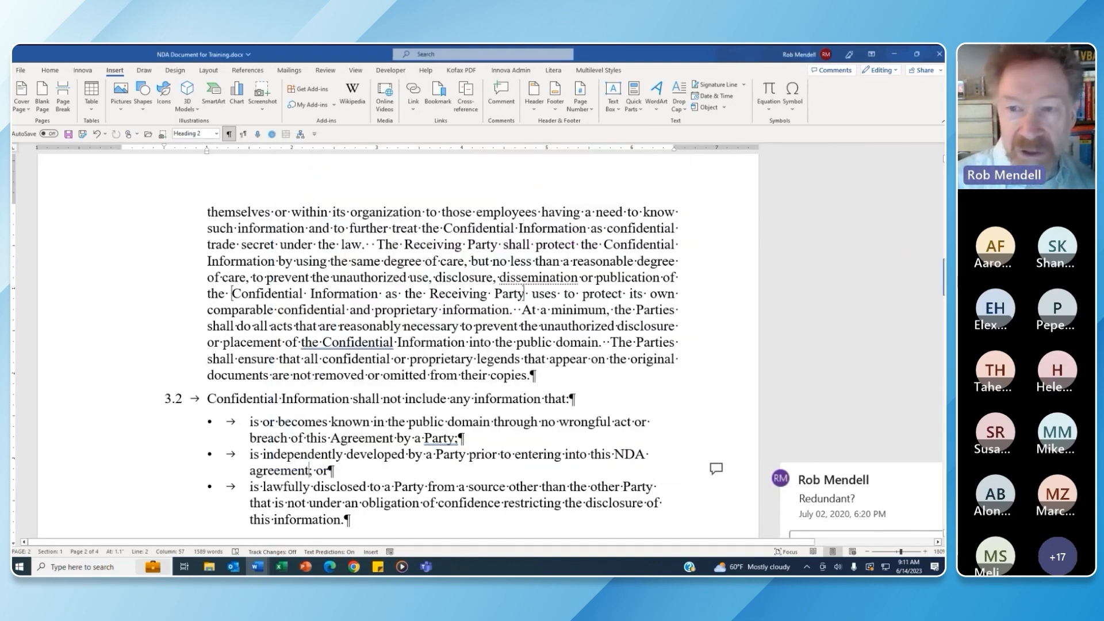
# Use Go To (Ctrl+G) to jump to the Cl bookmark, then close the dialog
pyautogui.moveTo(943, 278); pyautogui.dragTo(943, 220)
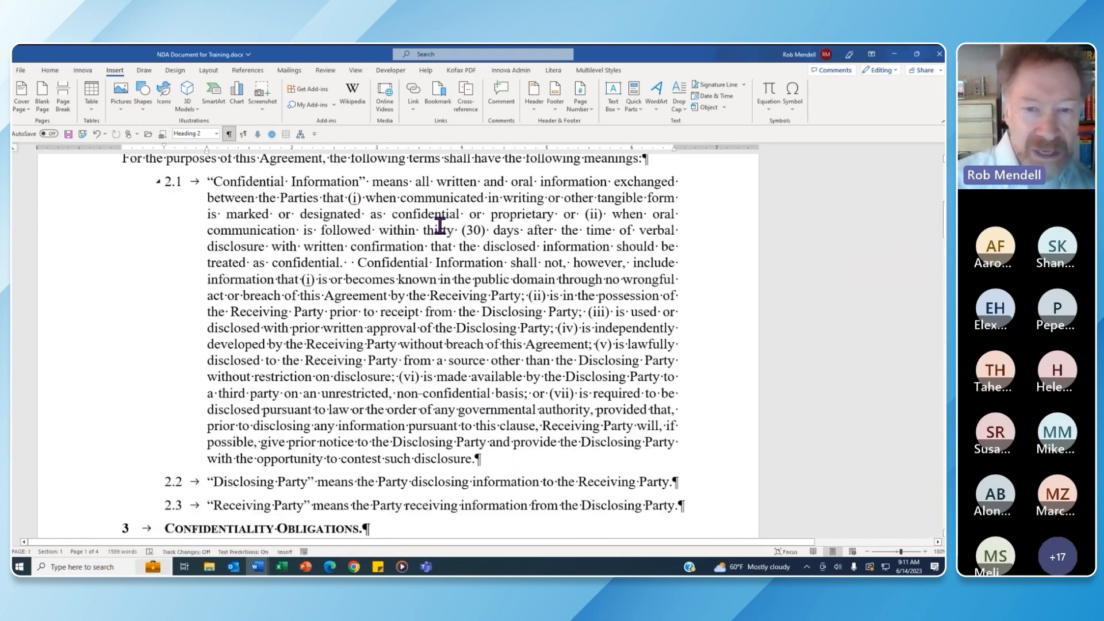
pyautogui.moveTo(435, 214); pyautogui.dragTo(459, 214)
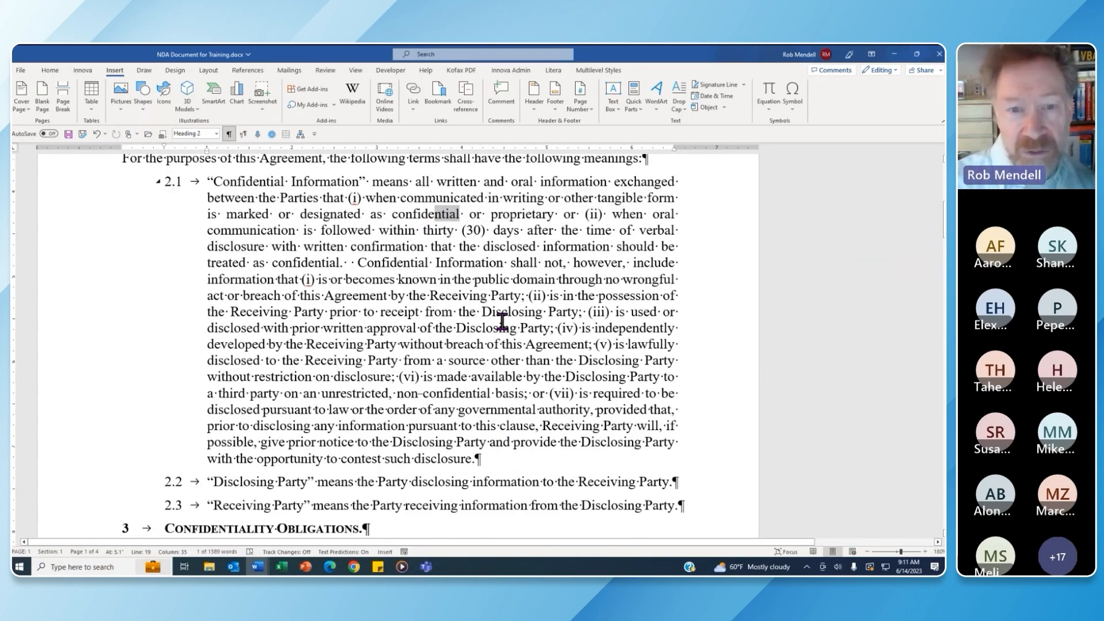
pyautogui.hotkey('ctrl', 'g')
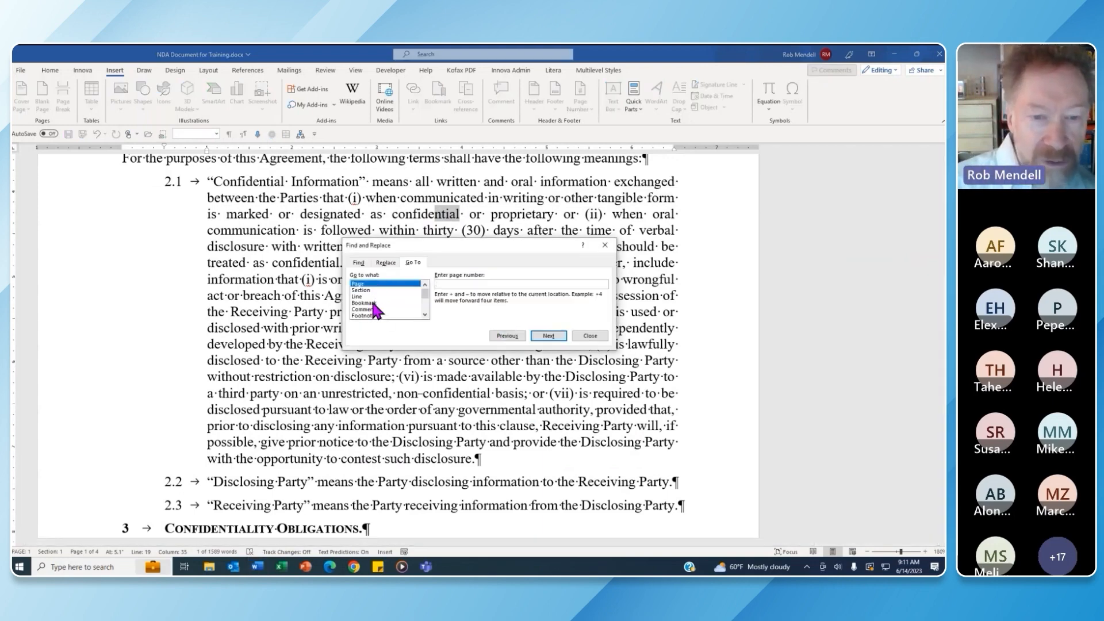
pyautogui.click(371, 303)
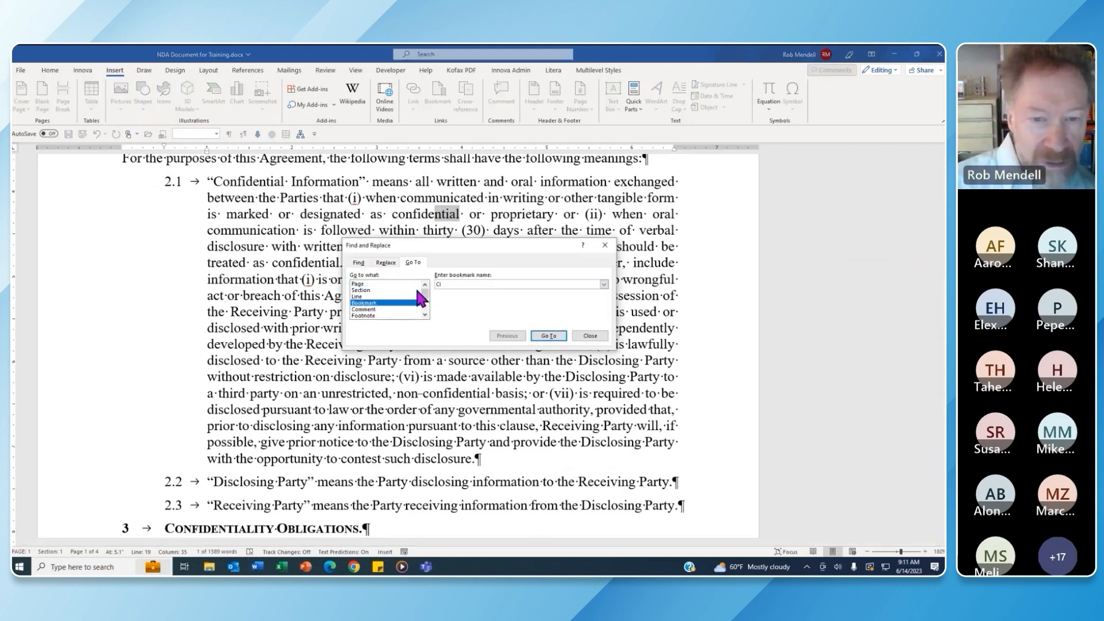
pyautogui.click(603, 284)
pyautogui.click(604, 284)
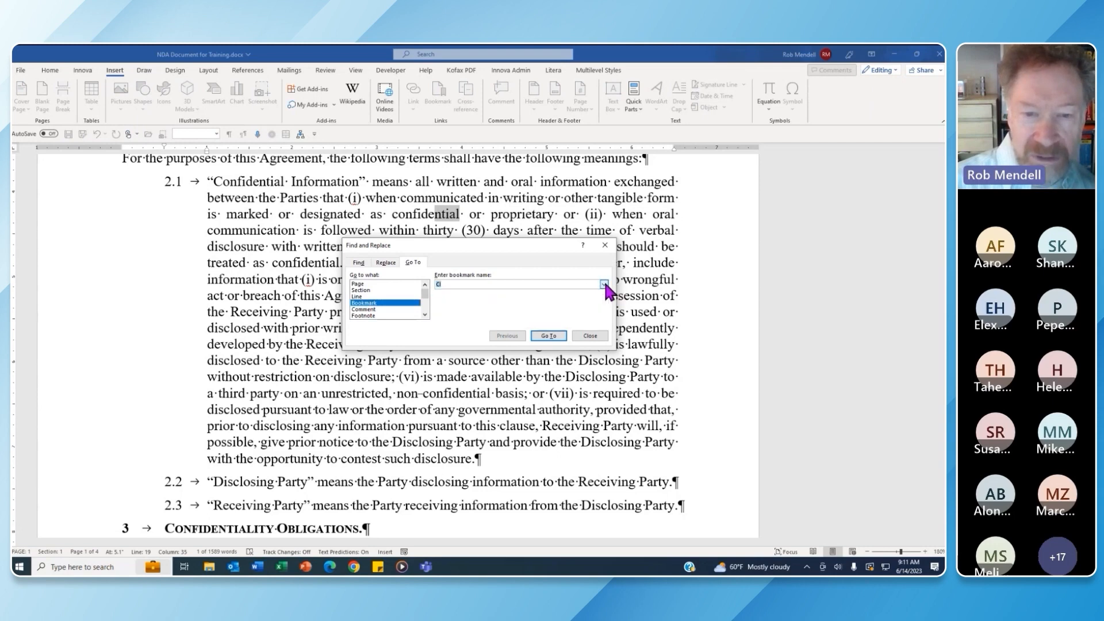
pyautogui.click(558, 337)
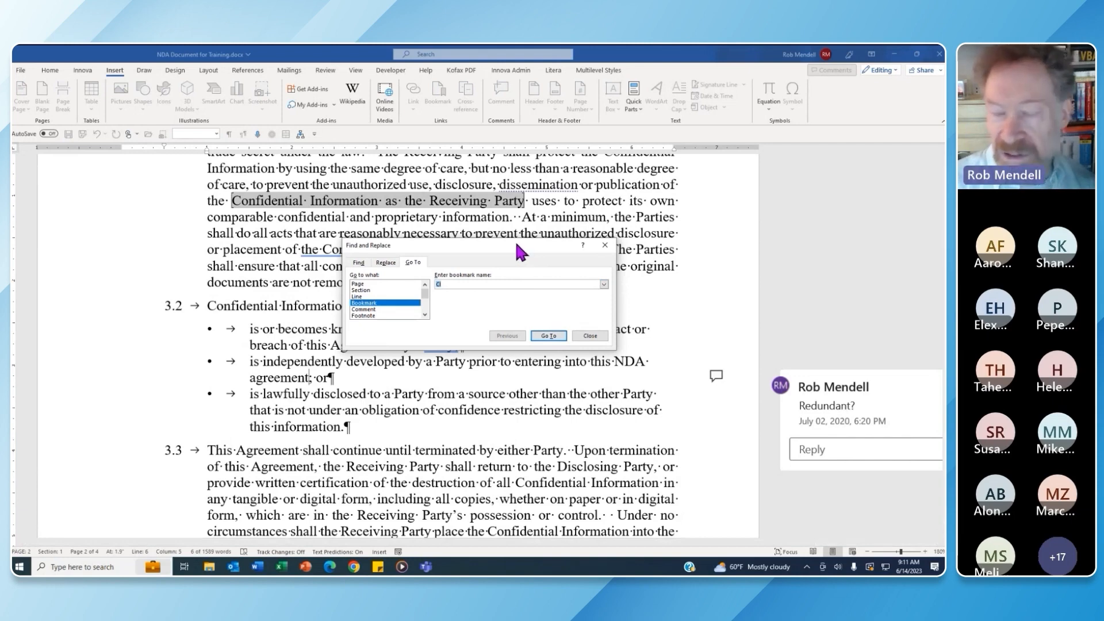
pyautogui.click(605, 247)
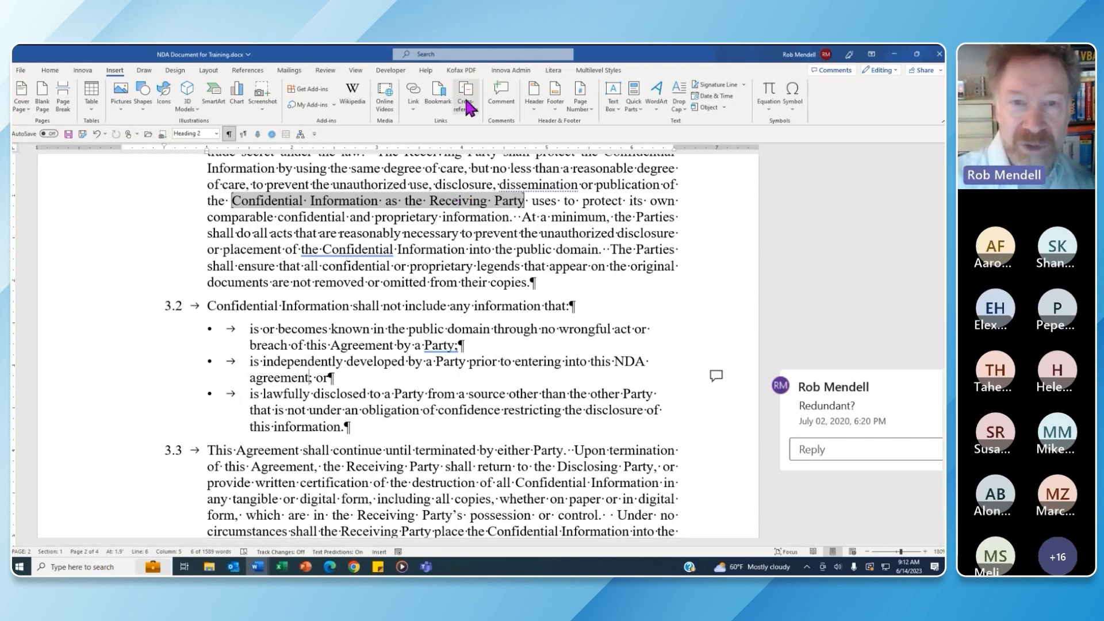
# Deselect the phrase, scroll back to page 1 and show the Home tab
pyautogui.click(494, 234)
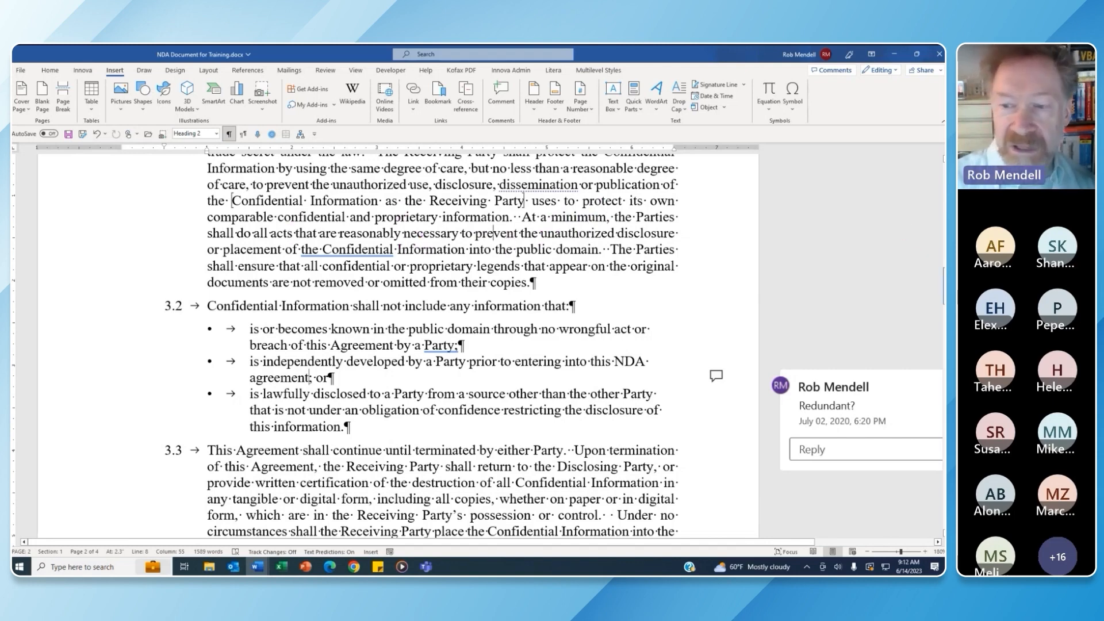
pyautogui.moveTo(943, 289); pyautogui.dragTo(943, 177)
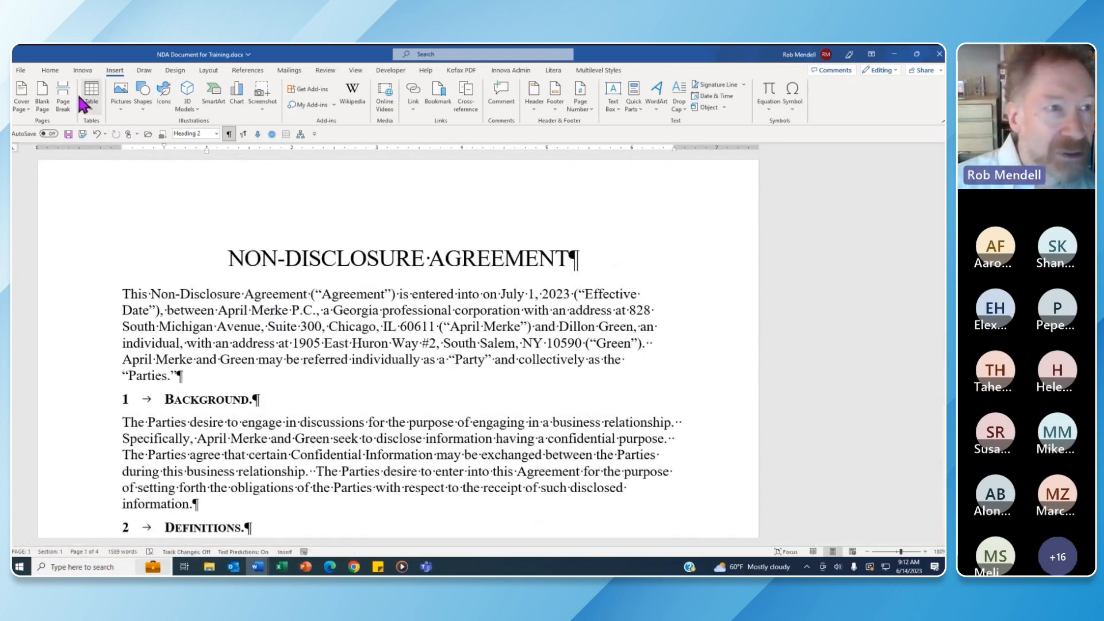
pyautogui.click(51, 69)
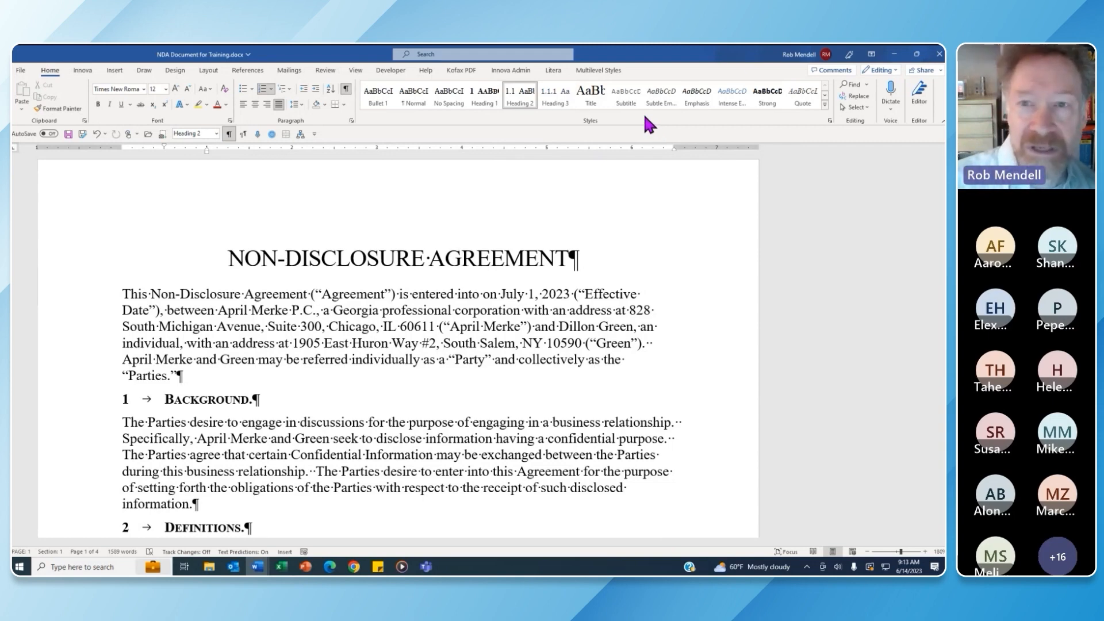
# Open the full Styles list as a pane and dock it at the window's right edge
pyautogui.click(829, 120)
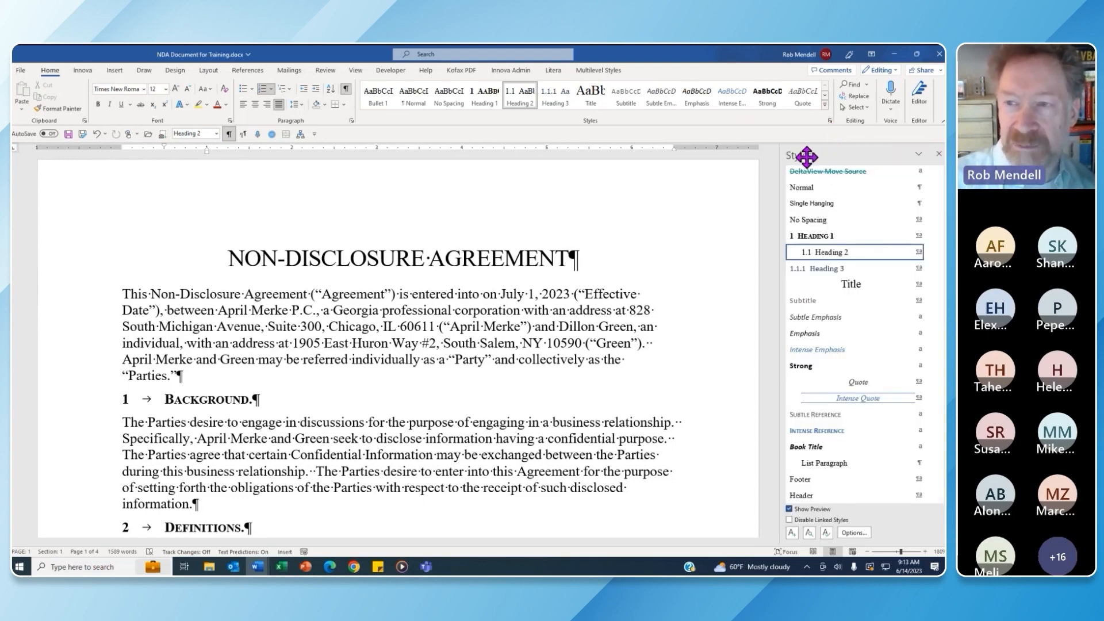
pyautogui.moveTo(806, 155); pyautogui.dragTo(682, 188)
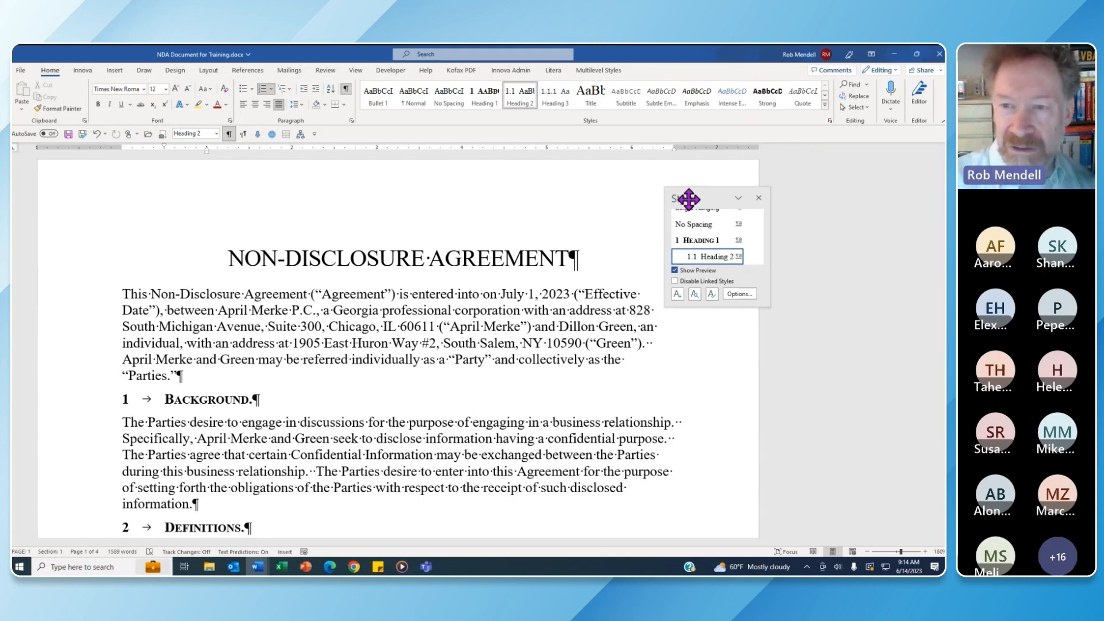
pyautogui.doubleClick(689, 199)
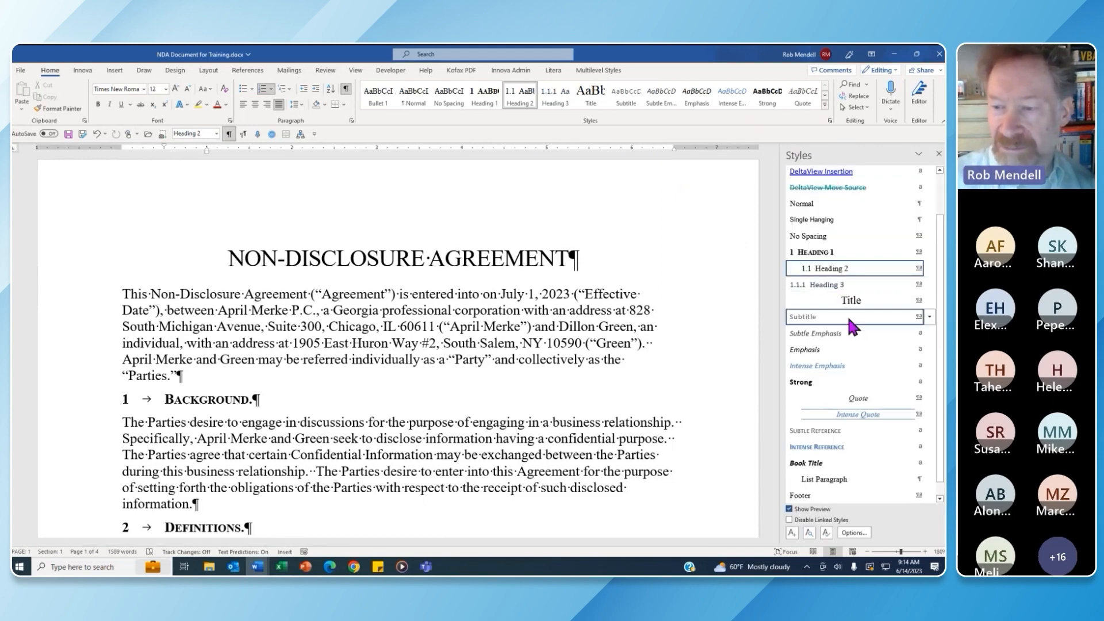
pyautogui.scroll(-1, 850, 325)
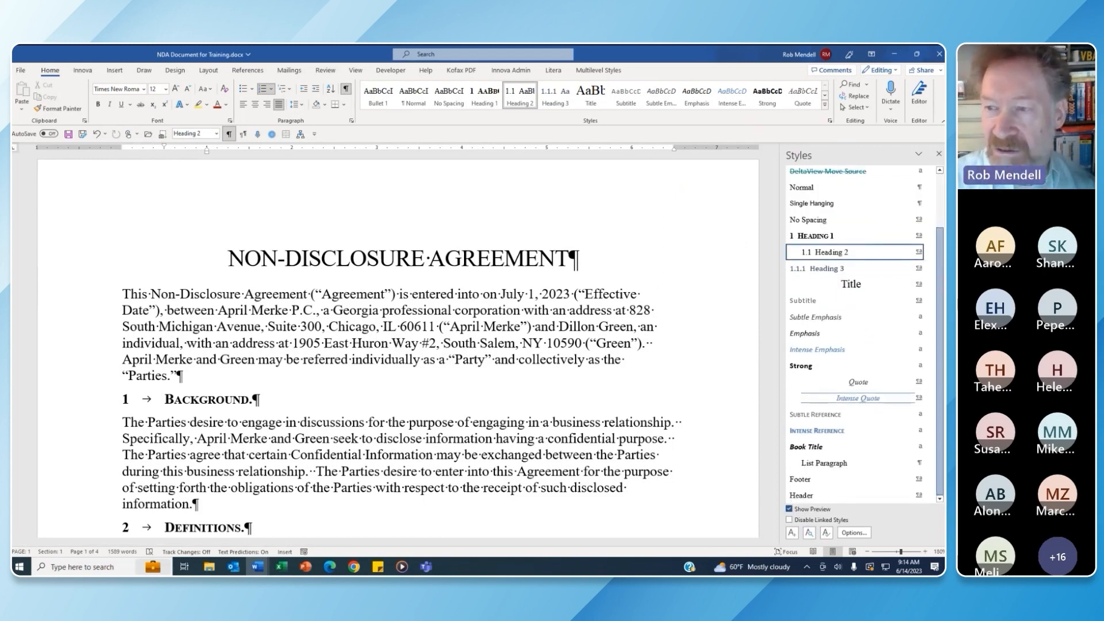
pyautogui.moveTo(941, 270)
pyautogui.mouseDown()
pyautogui.moveTo(941, 223)
pyautogui.moveTo(942, 279)
pyautogui.mouseUp()
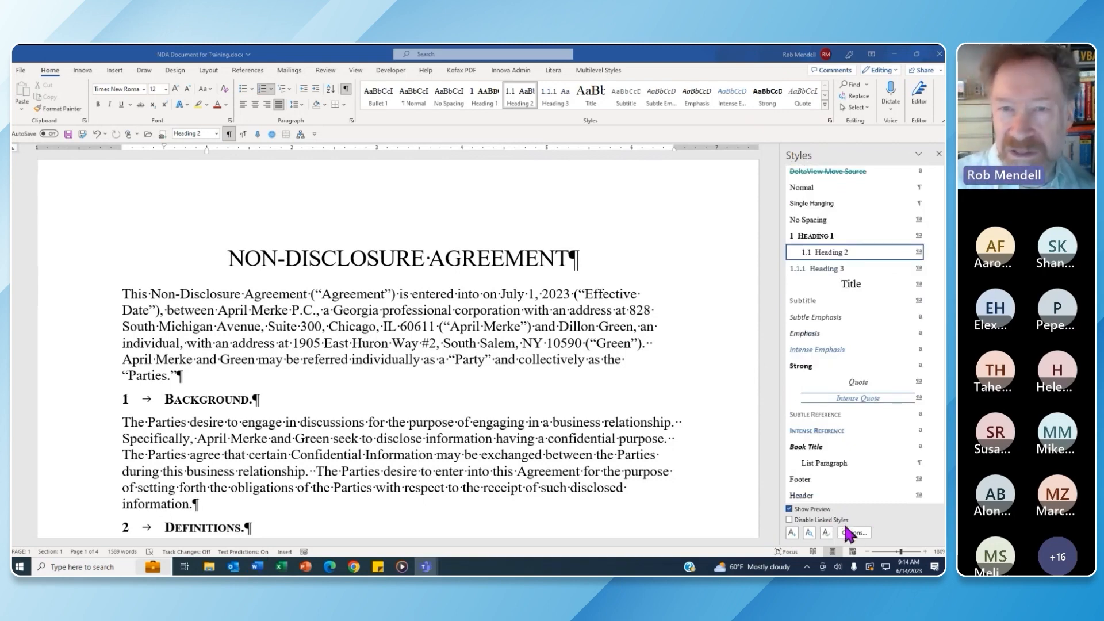
pyautogui.click(223, 399)
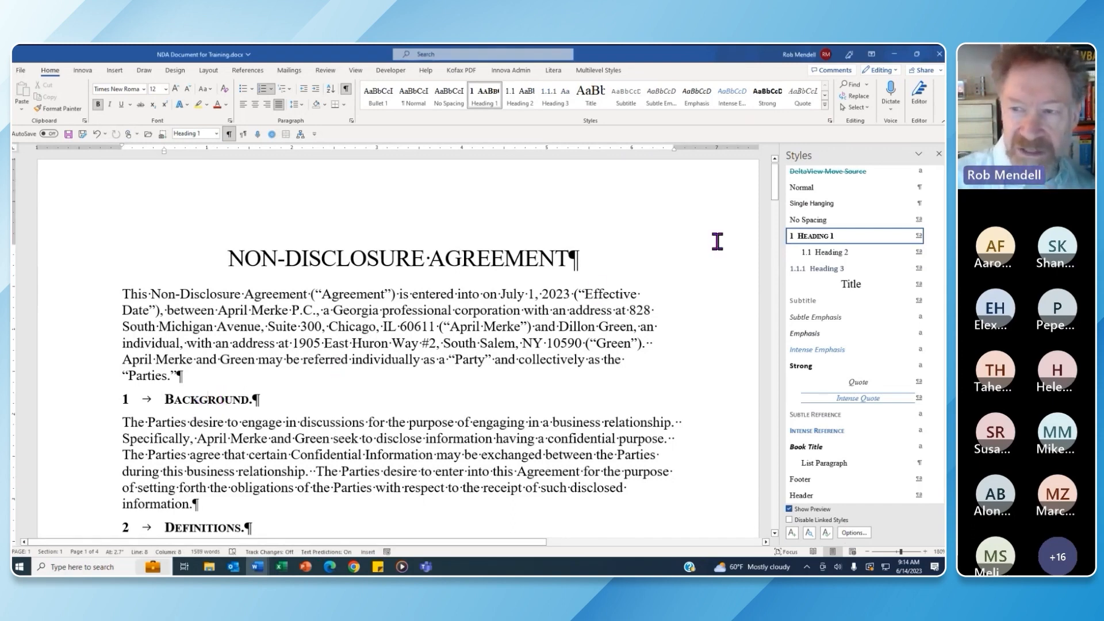
# Select the Background heading text and open the Font dialog for it
pyautogui.moveTo(854, 236)
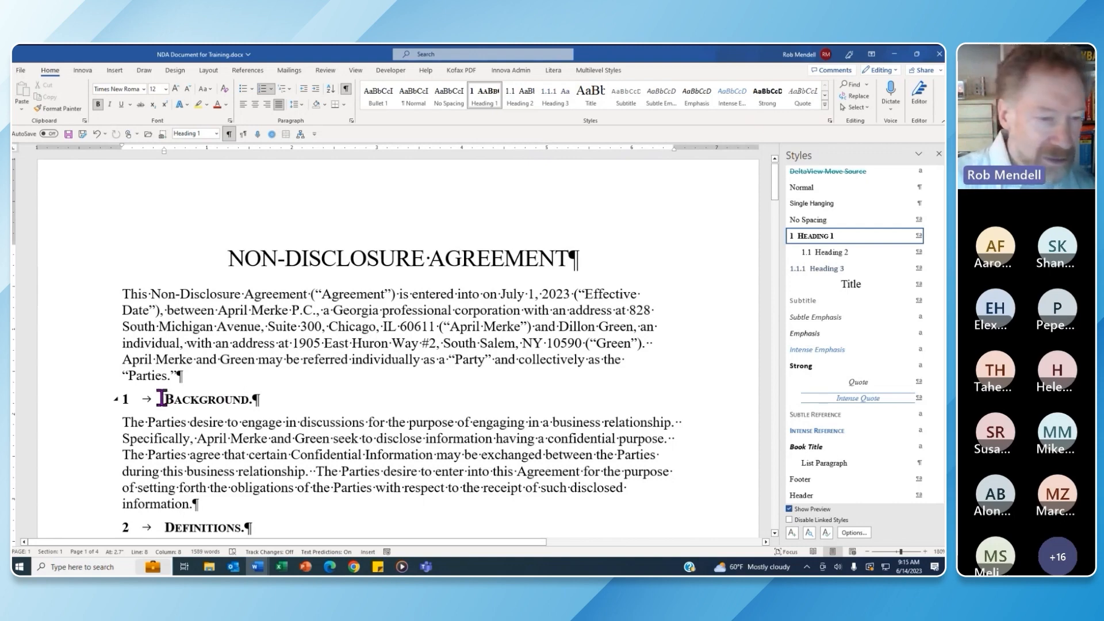
pyautogui.moveTo(162, 398); pyautogui.dragTo(316, 396)
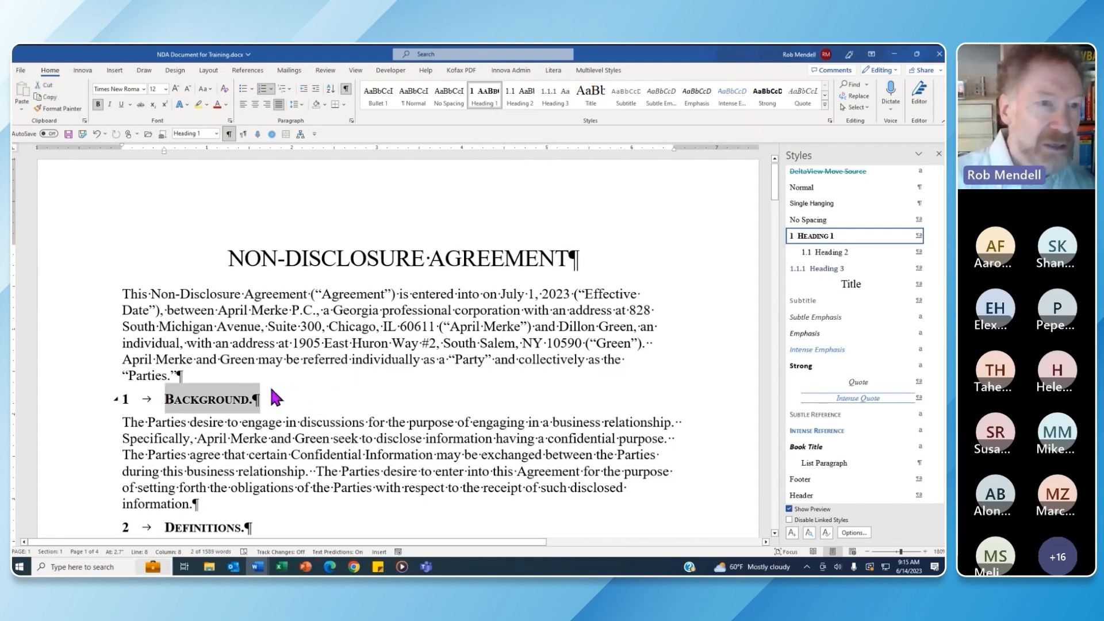
pyautogui.click(229, 121)
# Make the Background heading green 14 pt, without small caps, spacing expanded by 1 pt
pyautogui.click(517, 306)
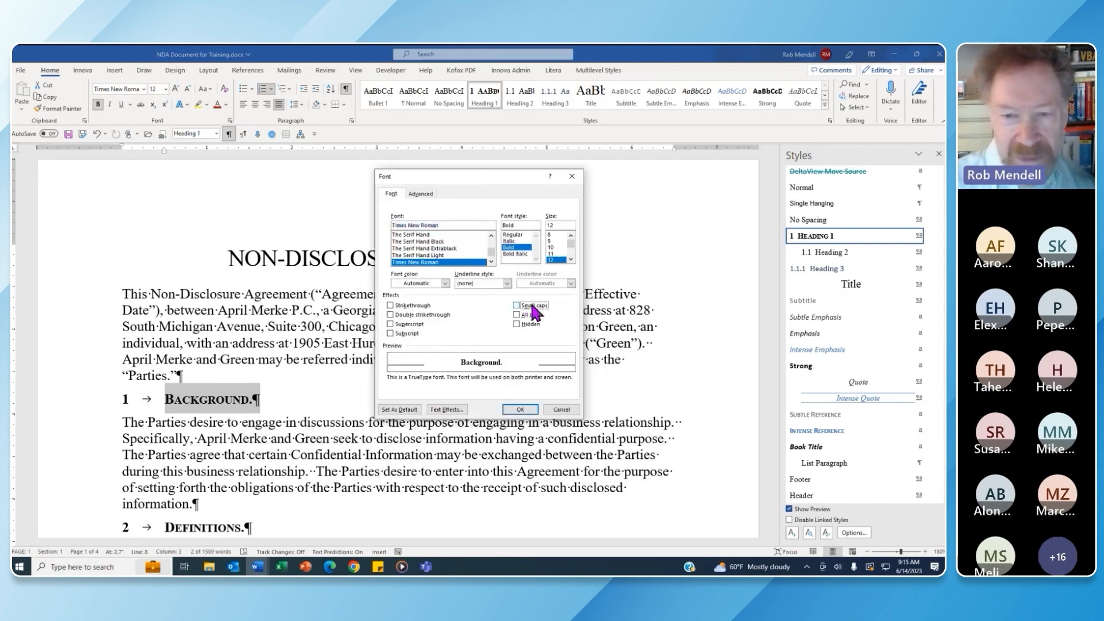
pyautogui.click(446, 284)
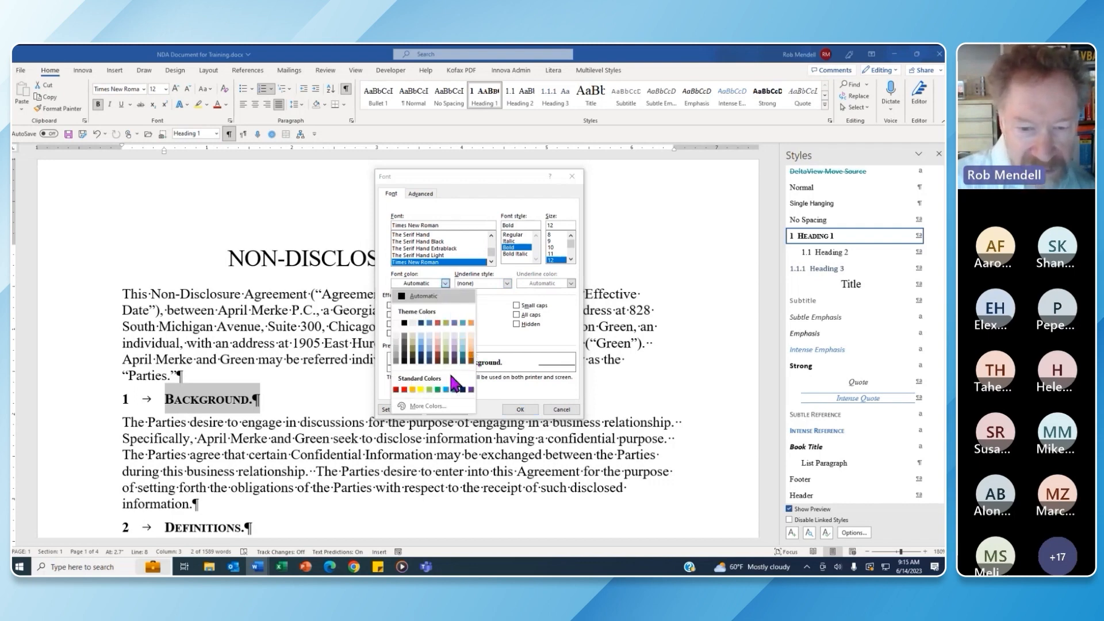
pyautogui.click(438, 390)
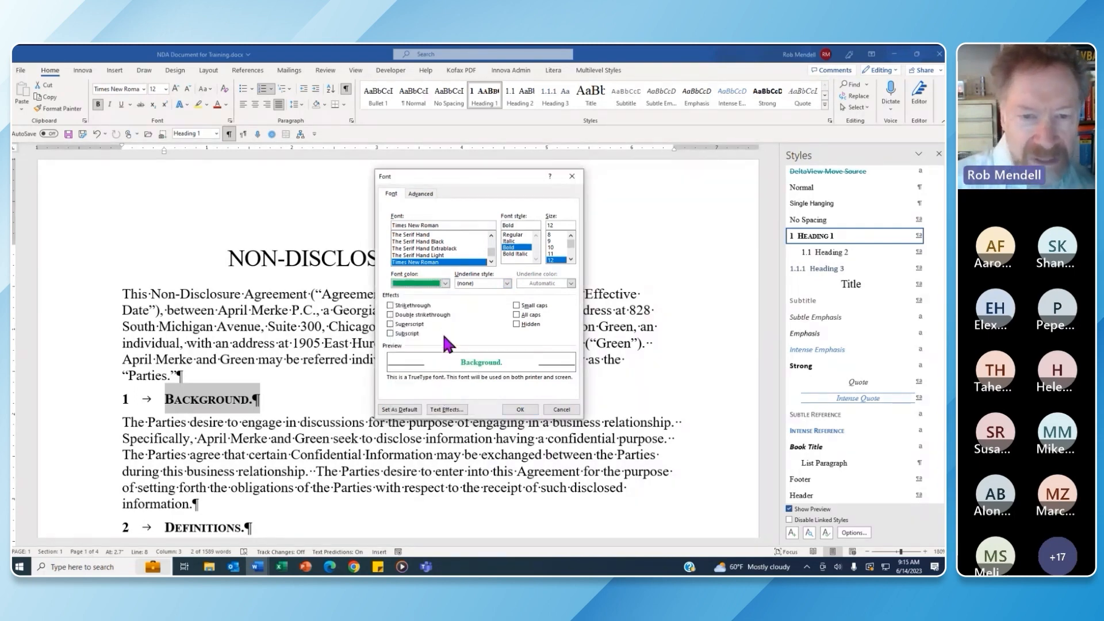
pyautogui.click(571, 259)
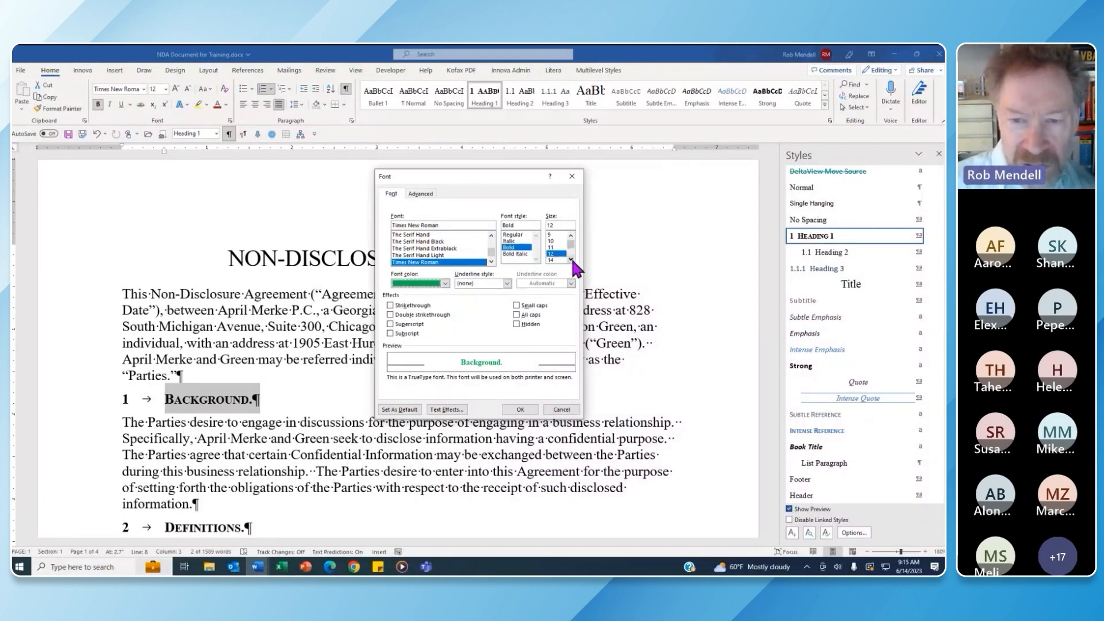
pyautogui.click(553, 260)
pyautogui.click(429, 195)
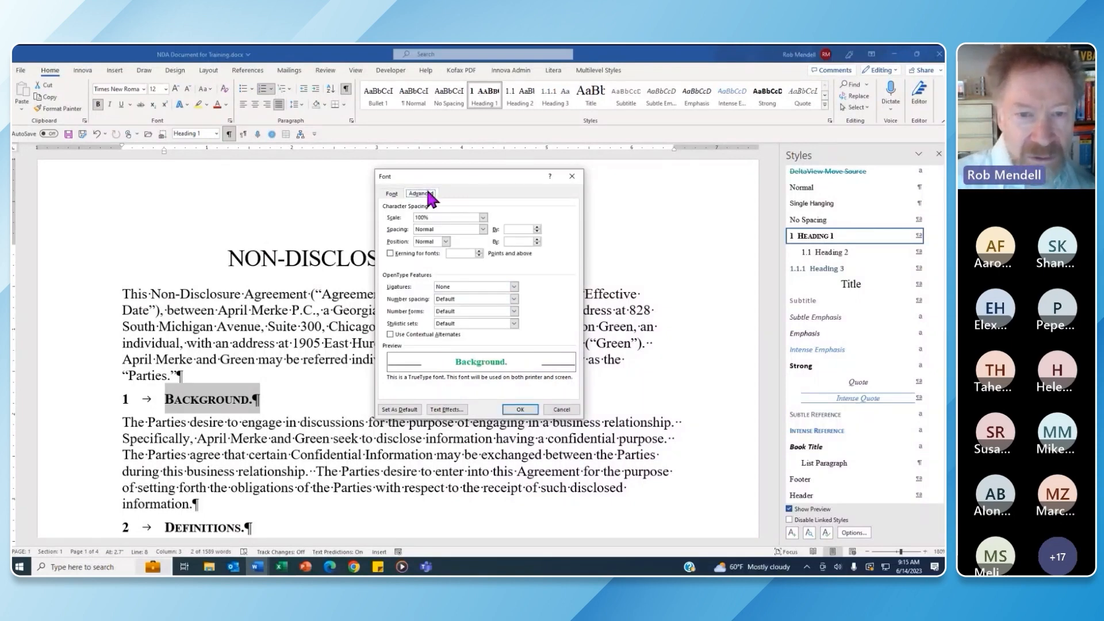
pyautogui.click(483, 229)
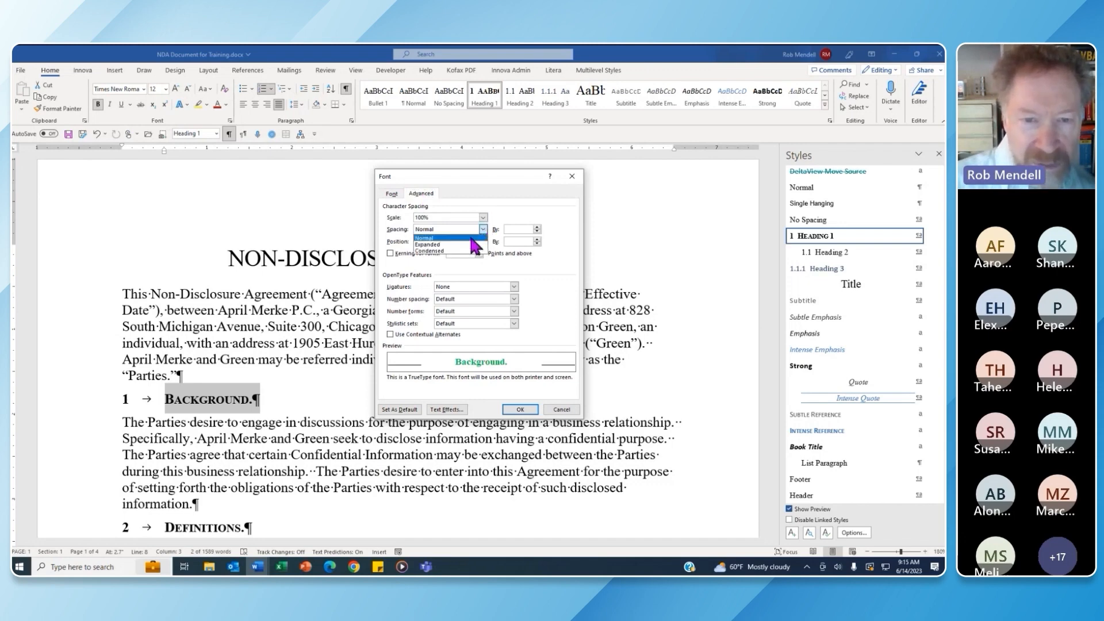
pyautogui.click(460, 245)
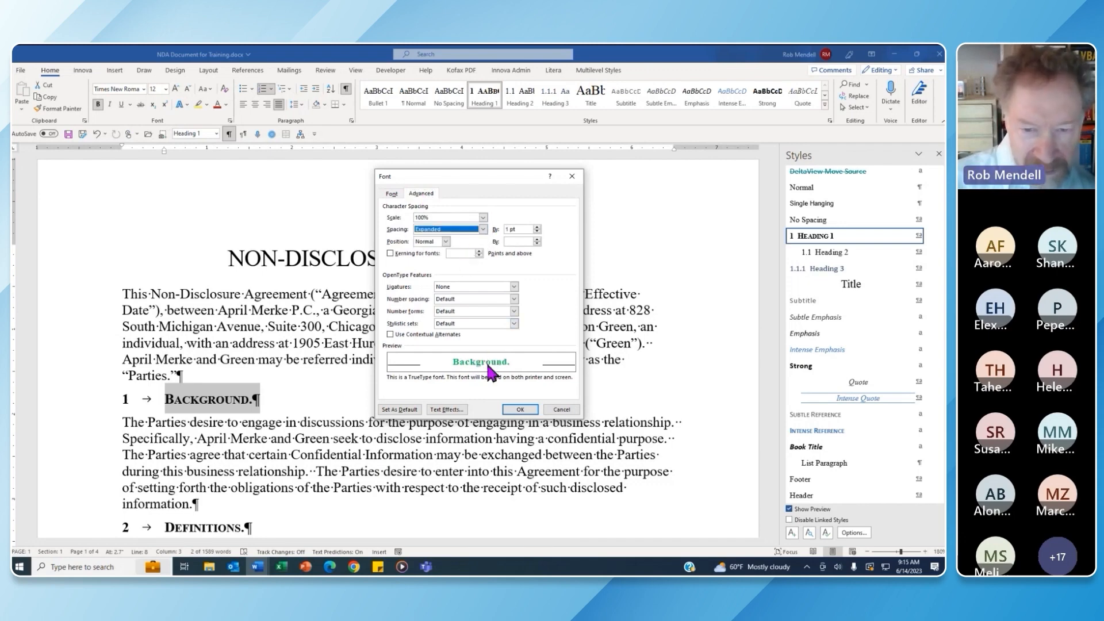
pyautogui.click(525, 410)
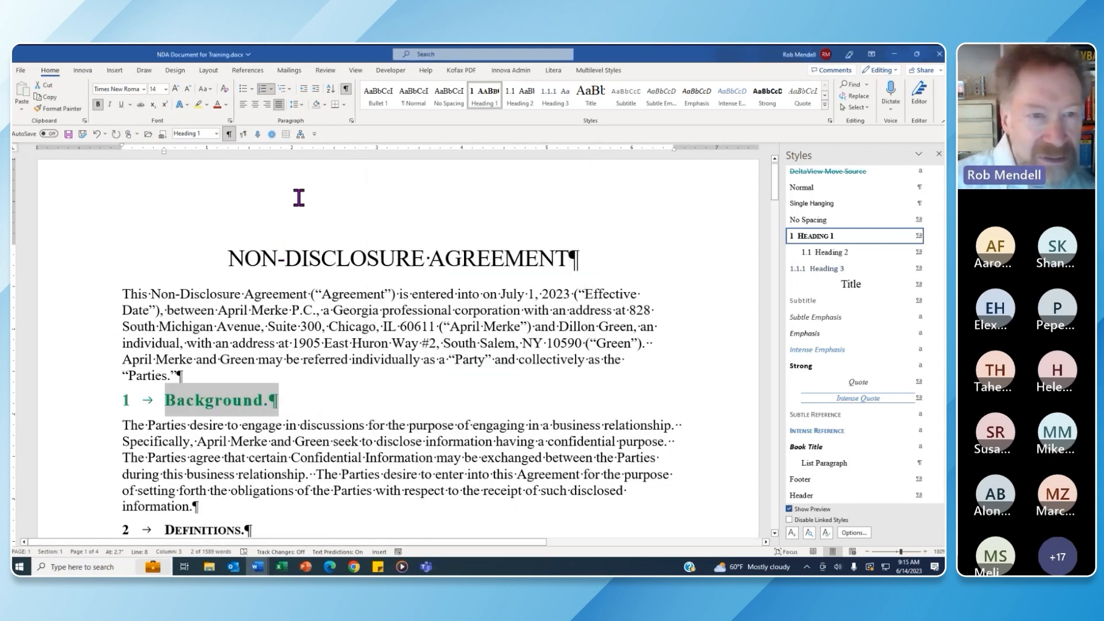
# Give the Background heading 12 pt spacing before and turn on Keep with next
pyautogui.click(351, 121)
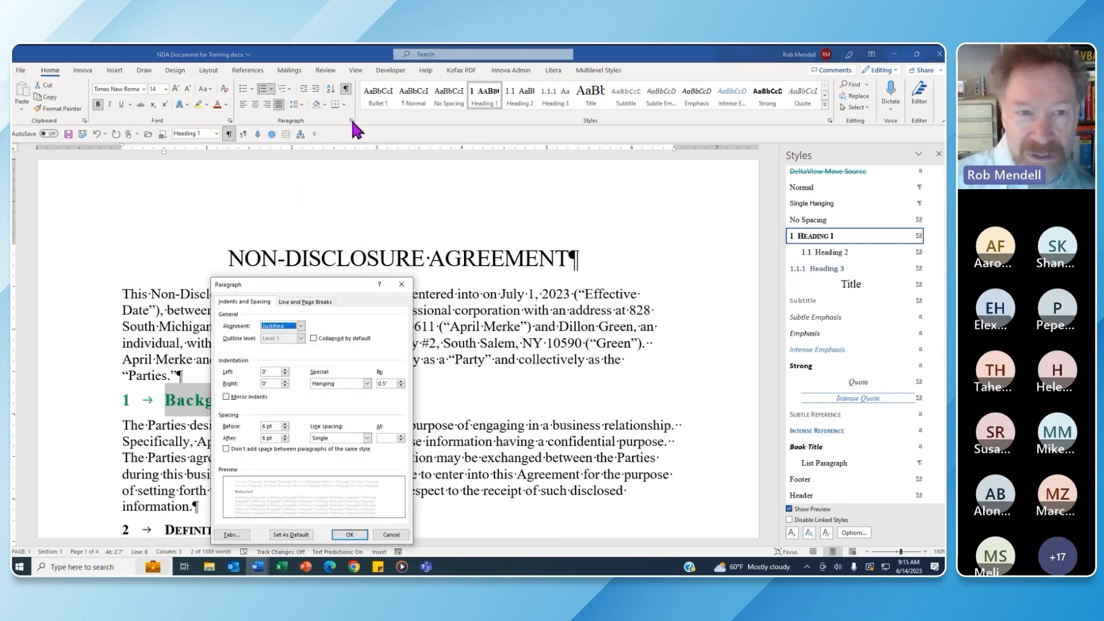
pyautogui.click(285, 424)
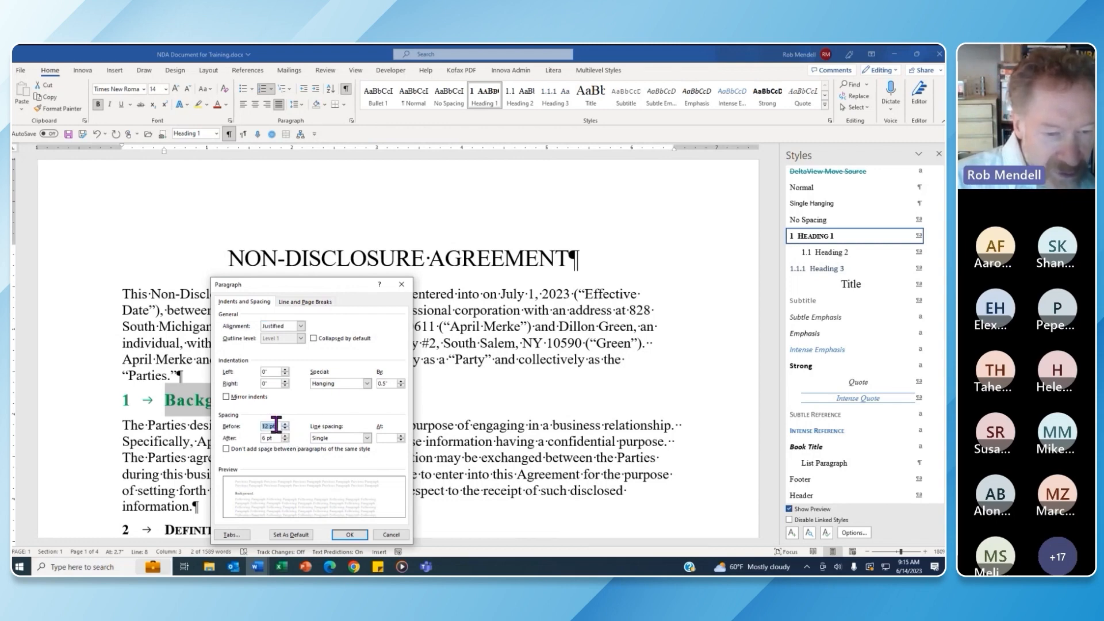
pyautogui.click(316, 303)
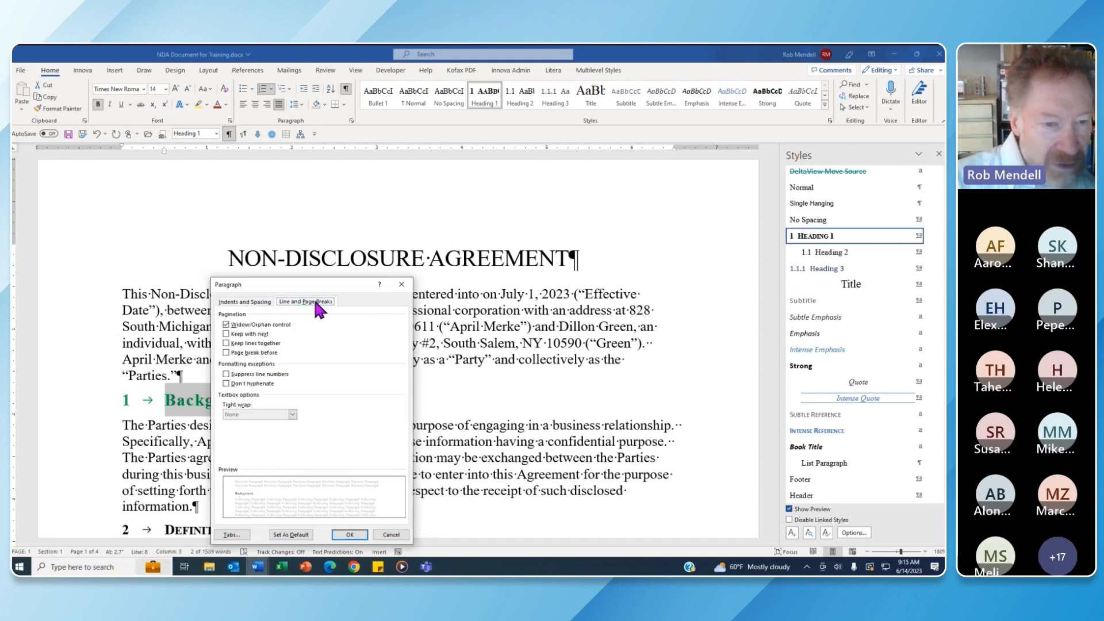
pyautogui.click(226, 333)
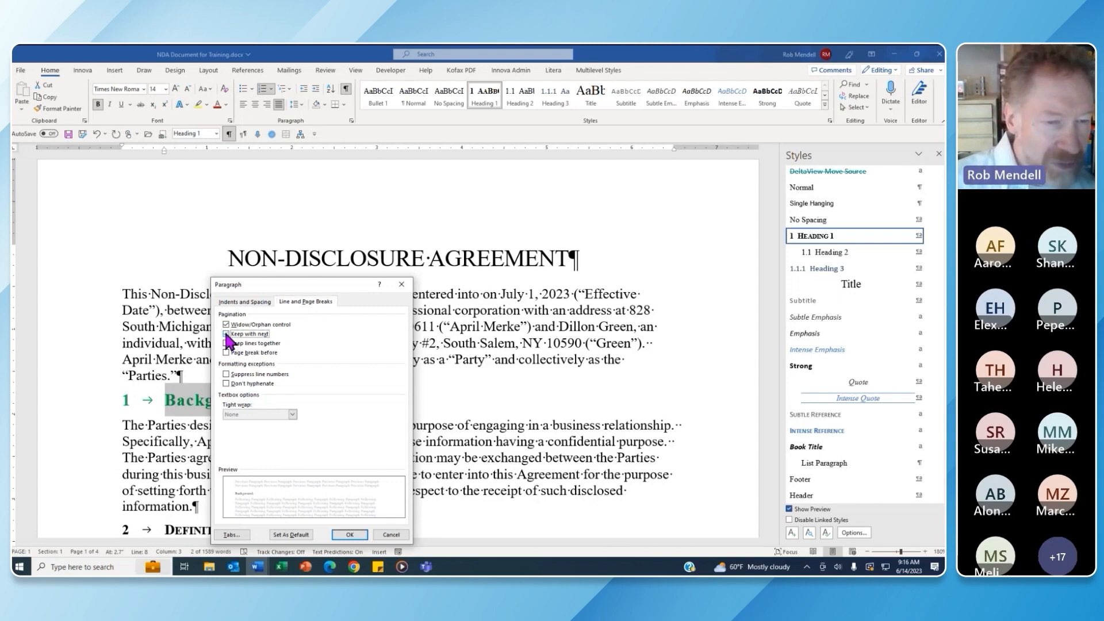
pyautogui.click(359, 535)
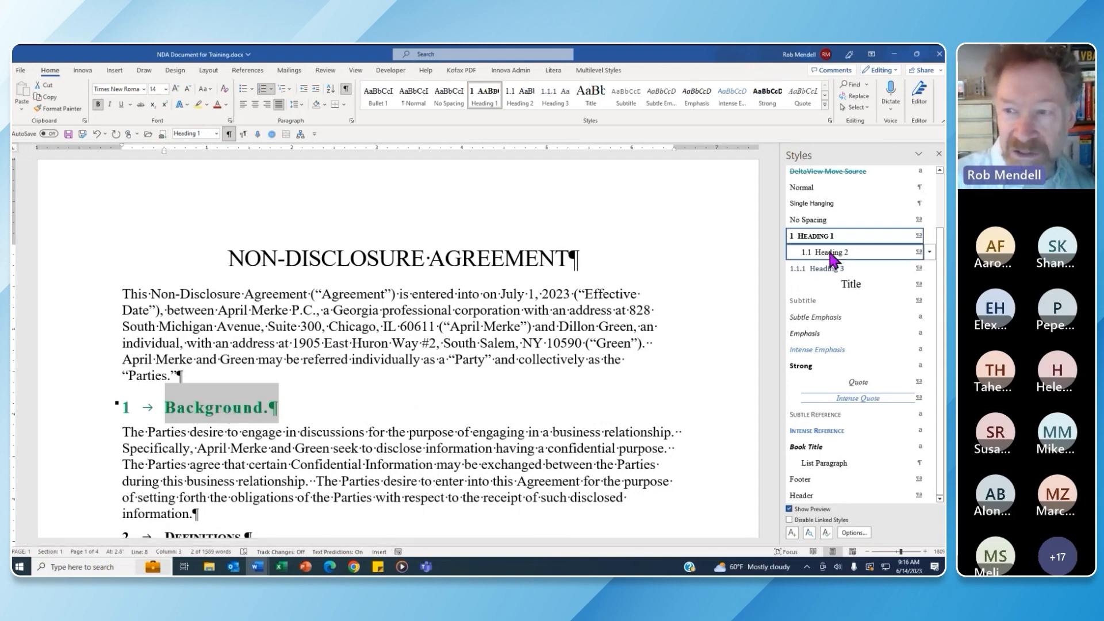
# Update Heading 1 to match the reformatted Background heading, then scroll to check the Definitions heading
pyautogui.click(930, 236)
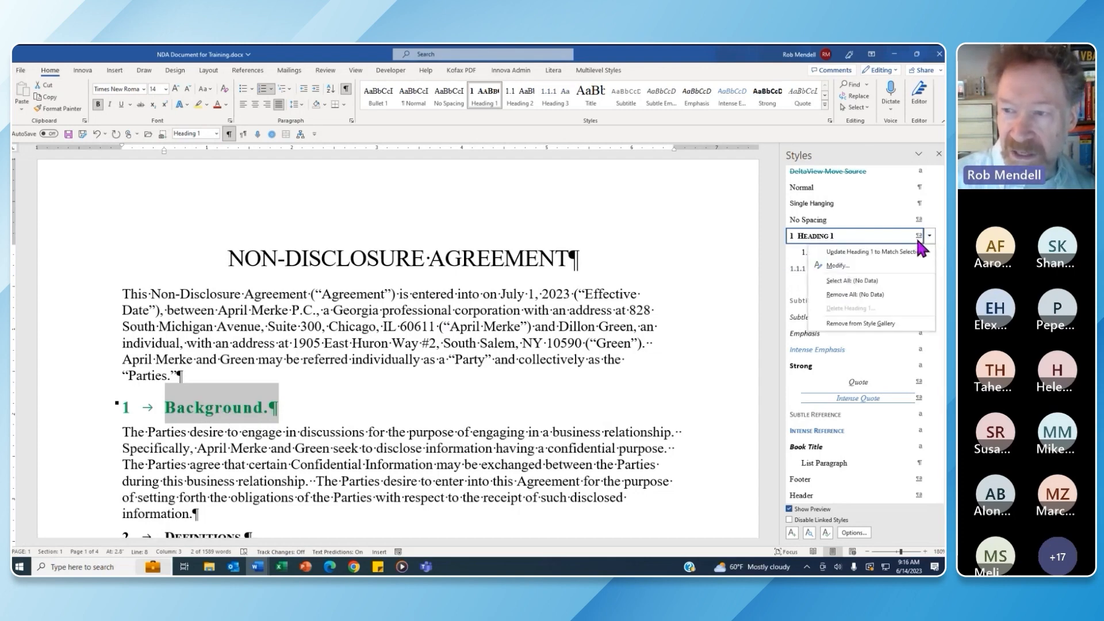
pyautogui.click(873, 253)
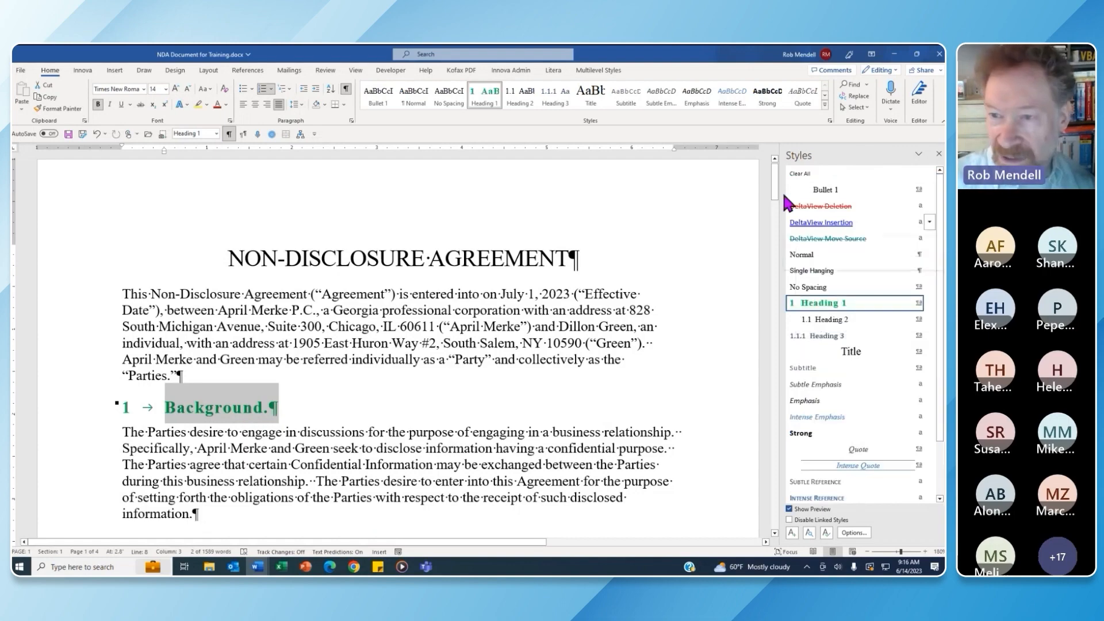
pyautogui.moveTo(776, 167)
pyautogui.mouseDown()
pyautogui.moveTo(777, 494)
pyautogui.moveTo(776, 250)
pyautogui.mouseUp()
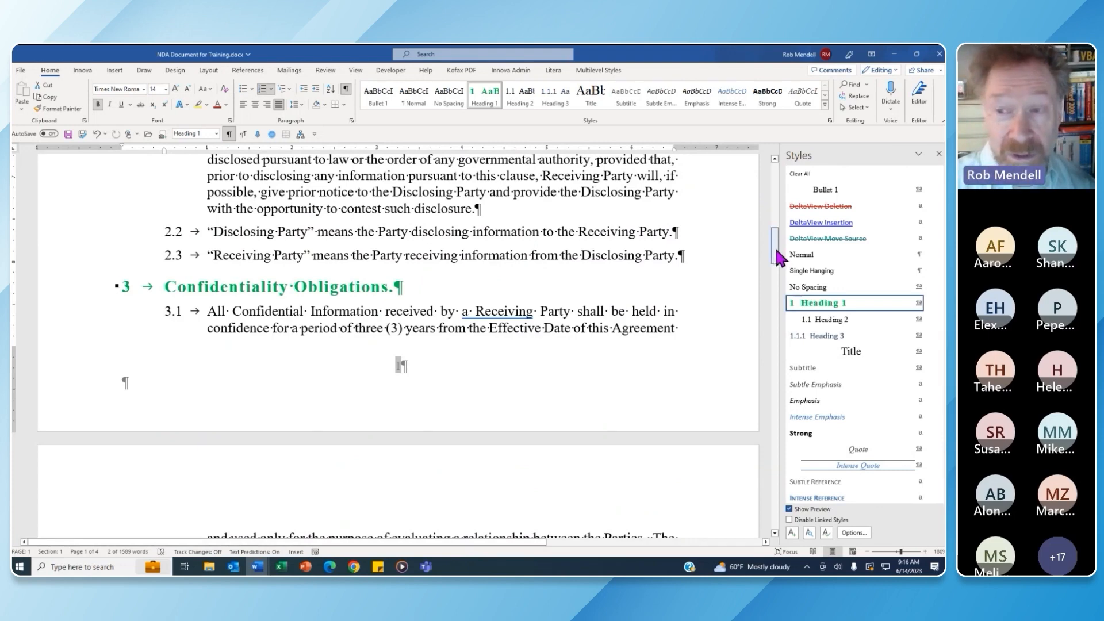
pyautogui.moveTo(777, 250); pyautogui.dragTo(776, 198)
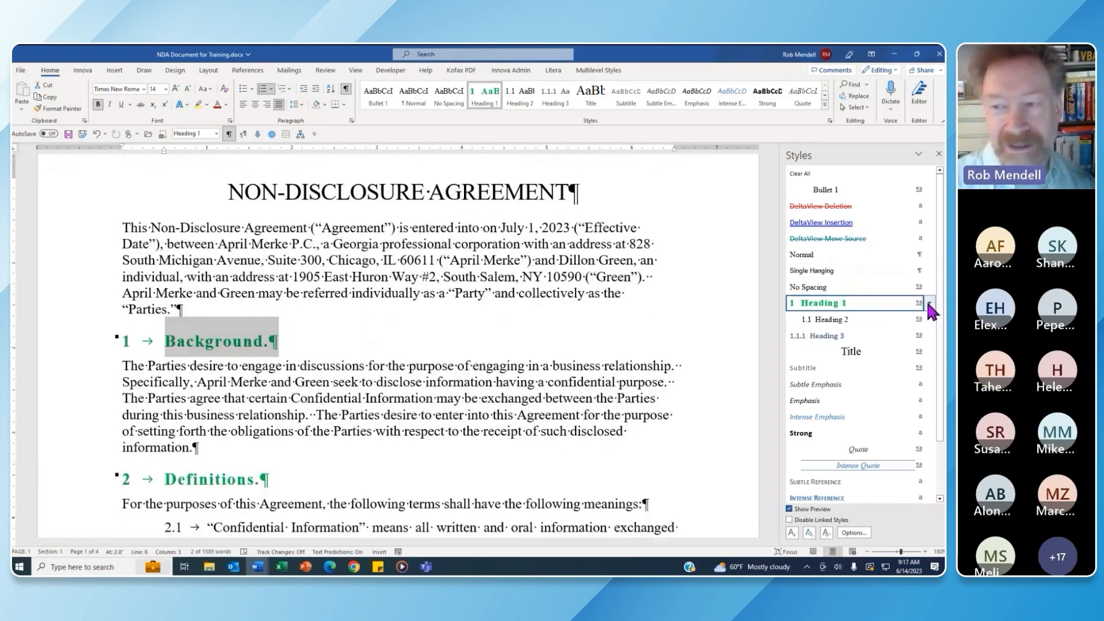
pyautogui.moveTo(929, 306)
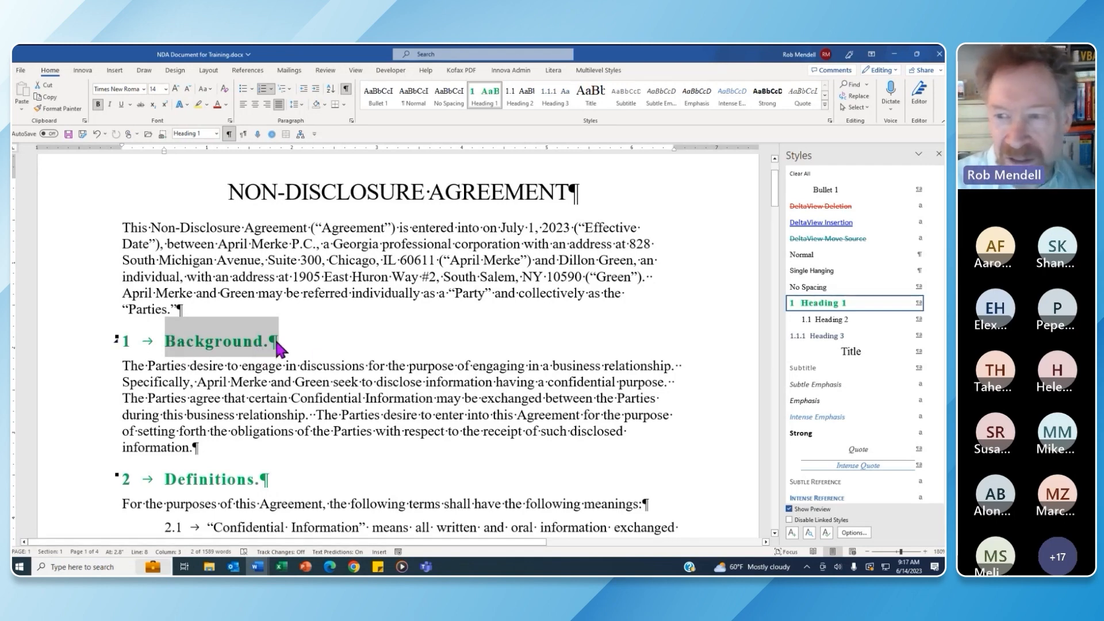
# Open Heading 1's Modify Style dialog from the Styles gallery to review its settings
pyautogui.click(930, 303)
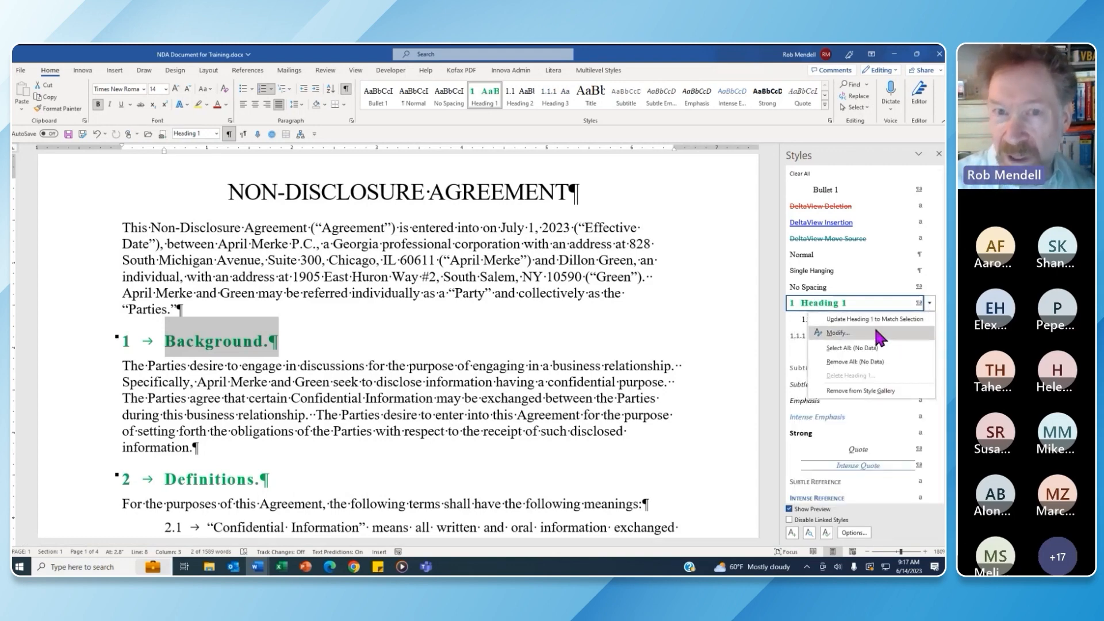
pyautogui.rightClick(479, 100)
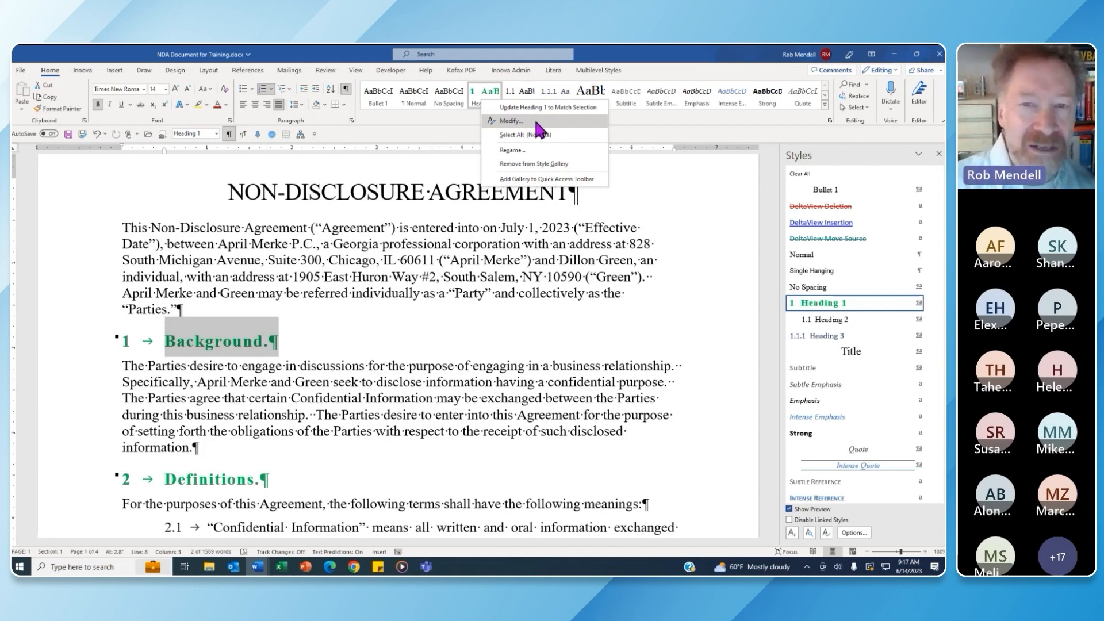
pyautogui.click(535, 122)
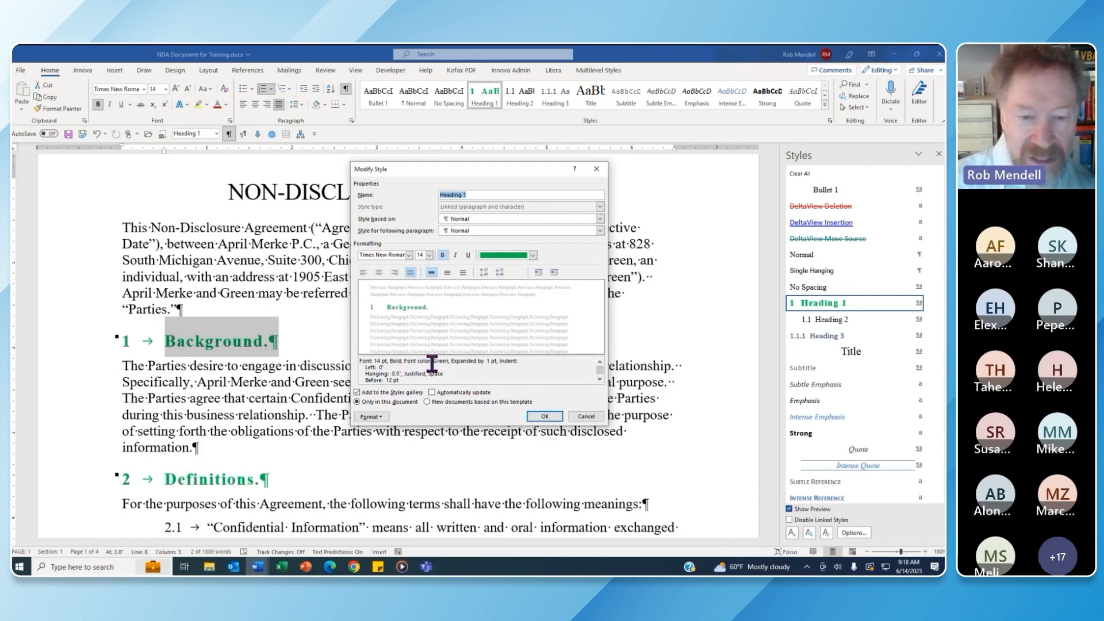
# Review the Heading 1 style description, noting it is based on Normal
pyautogui.click(600, 379)
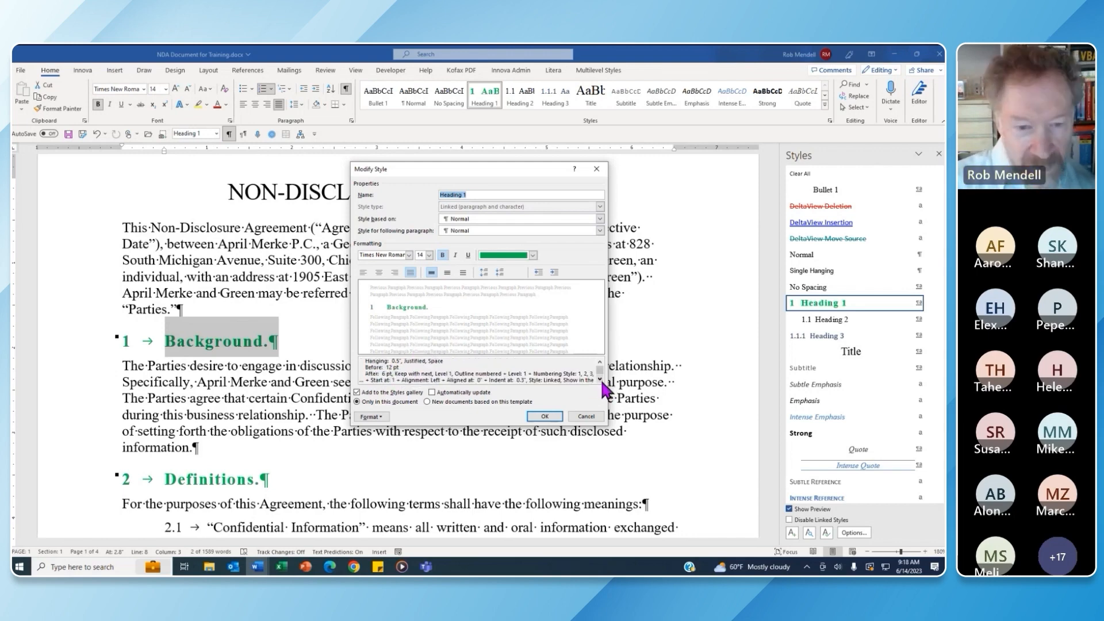
pyautogui.click(600, 379)
pyautogui.click(600, 379)
pyautogui.click(600, 379)
pyautogui.click(601, 380)
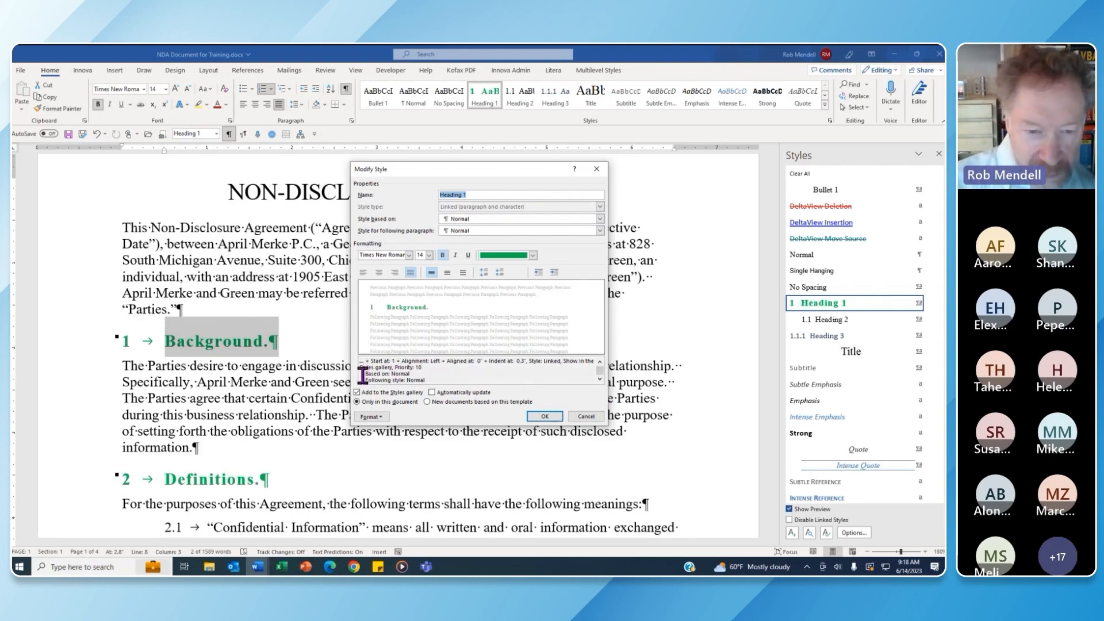
pyautogui.moveTo(363, 375); pyautogui.dragTo(416, 373)
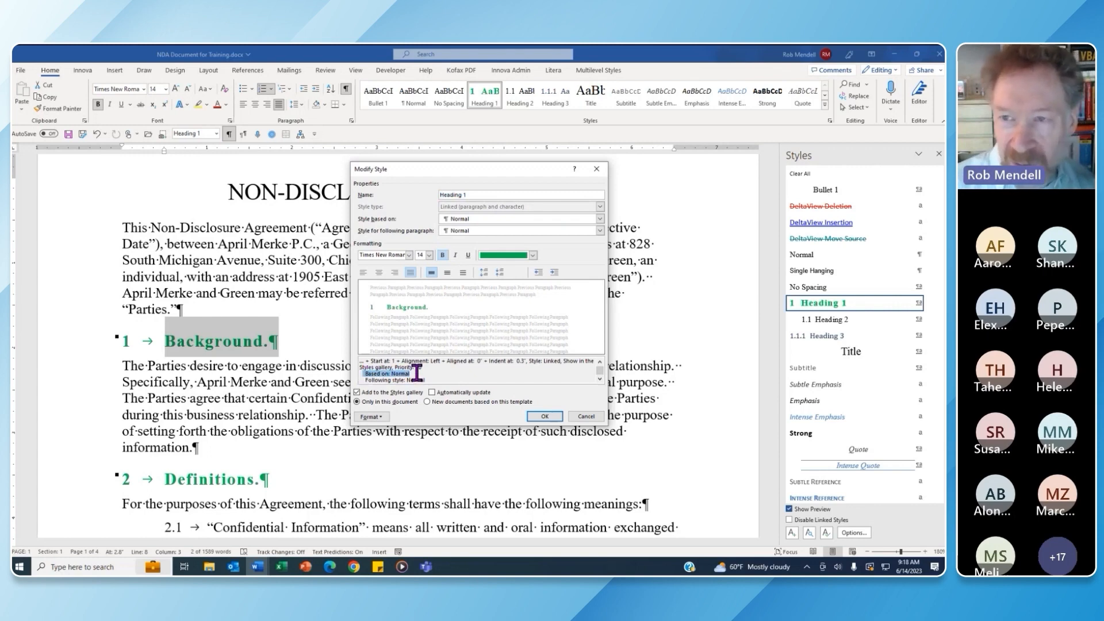
pyautogui.click(417, 373)
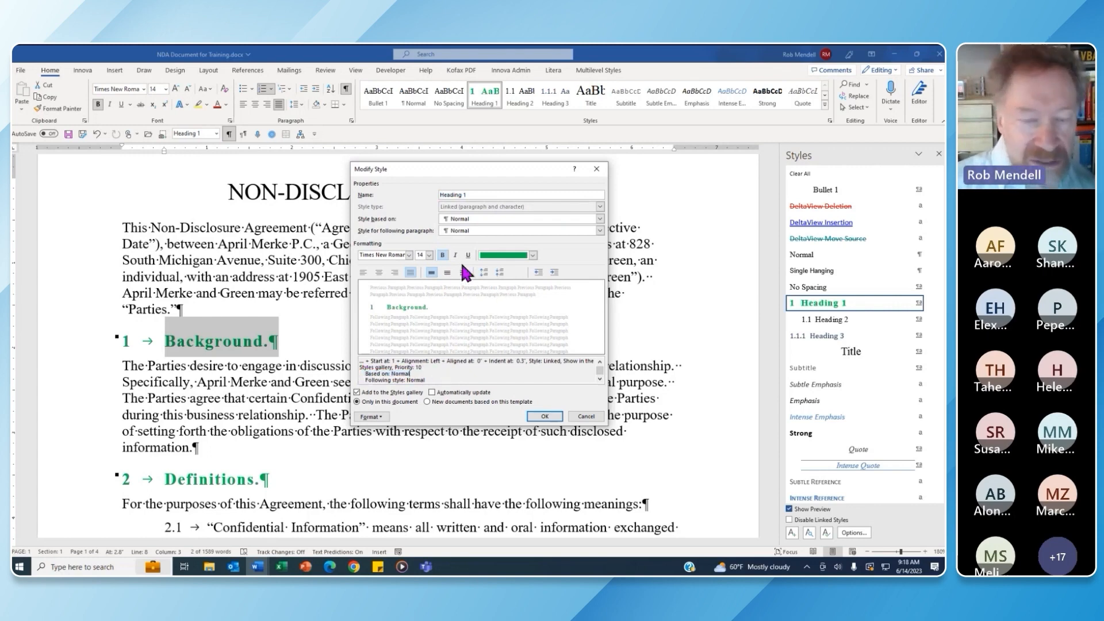
# Make Heading 1 text dark olive green, 12 pt and underlined
pyautogui.click(533, 256)
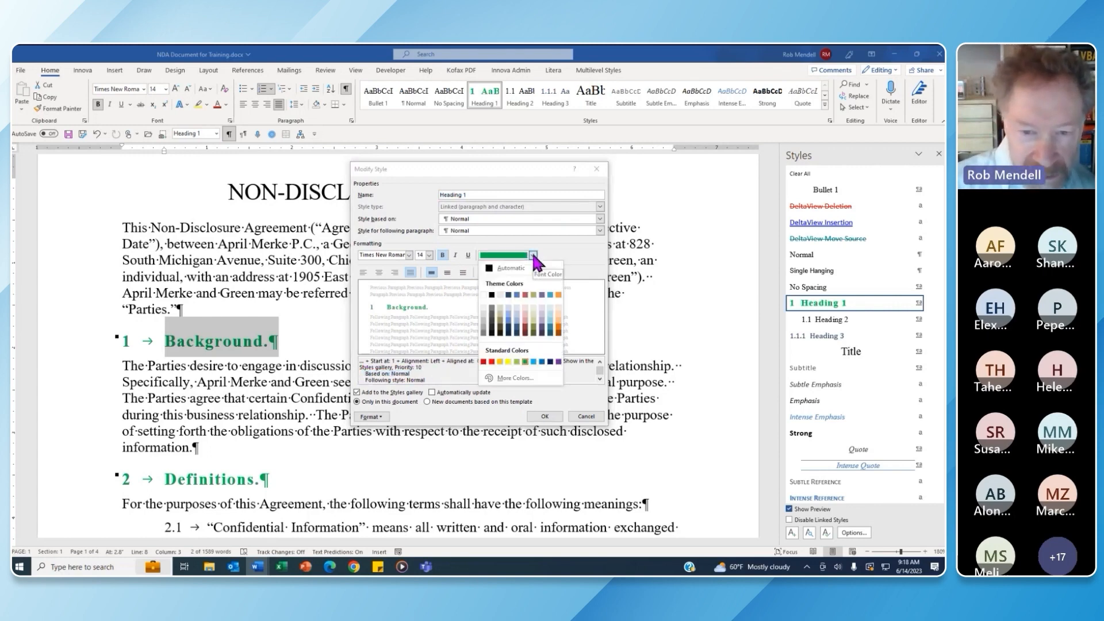
pyautogui.click(533, 332)
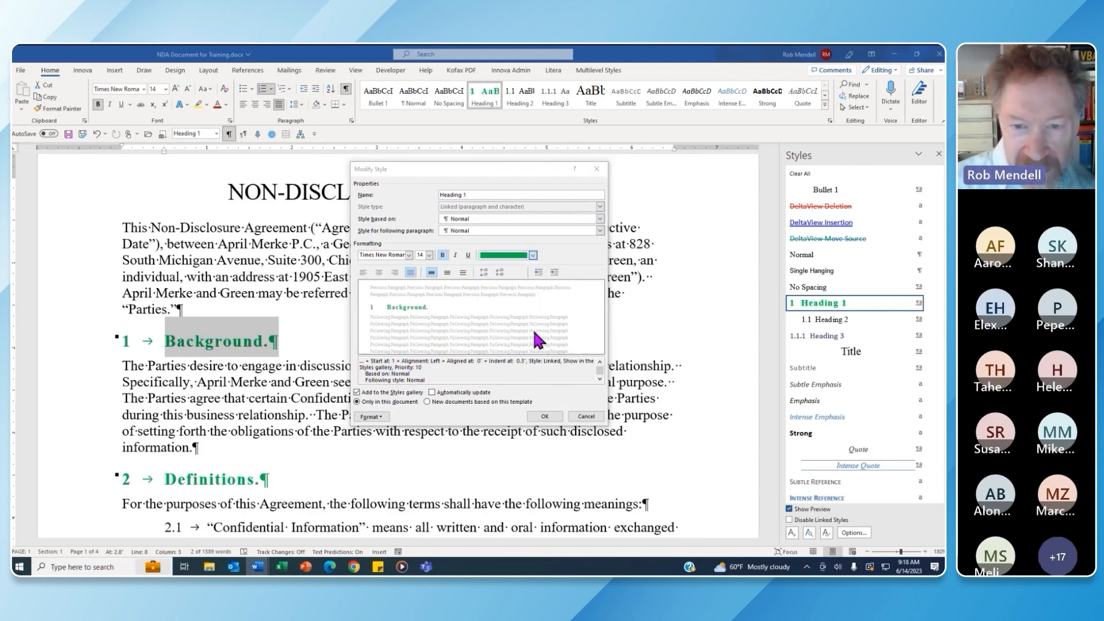
pyautogui.click(429, 255)
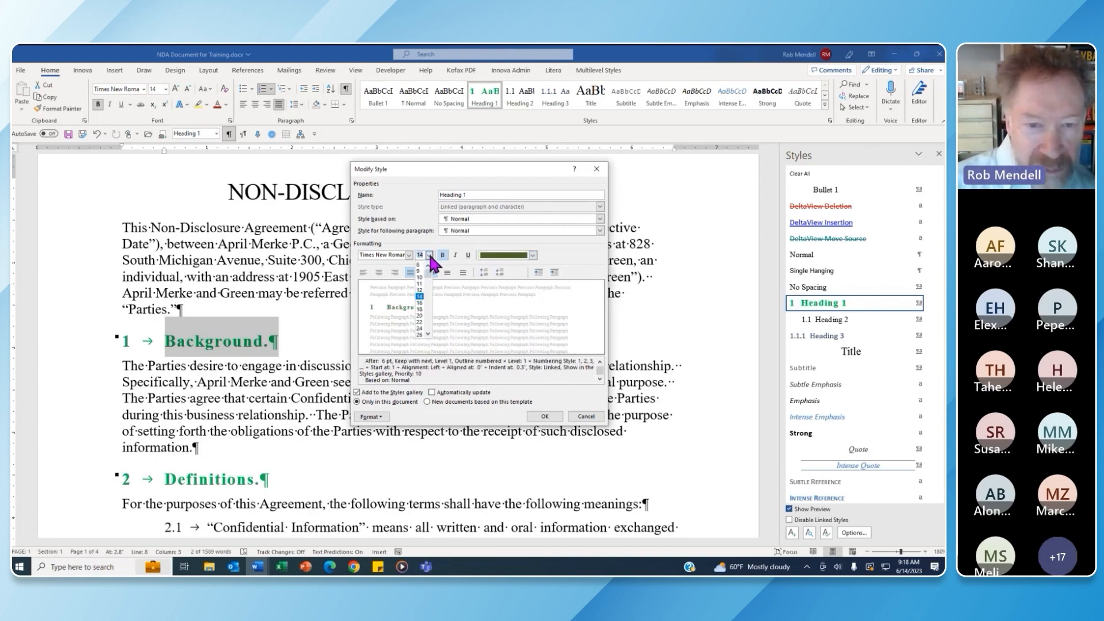
pyautogui.click(419, 290)
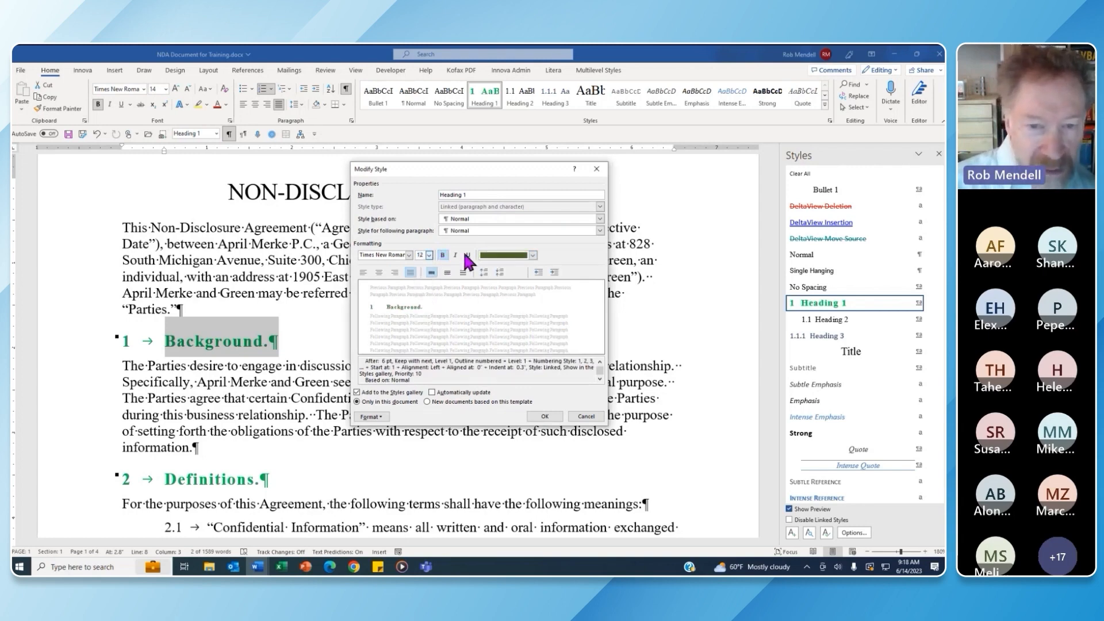
pyautogui.click(468, 255)
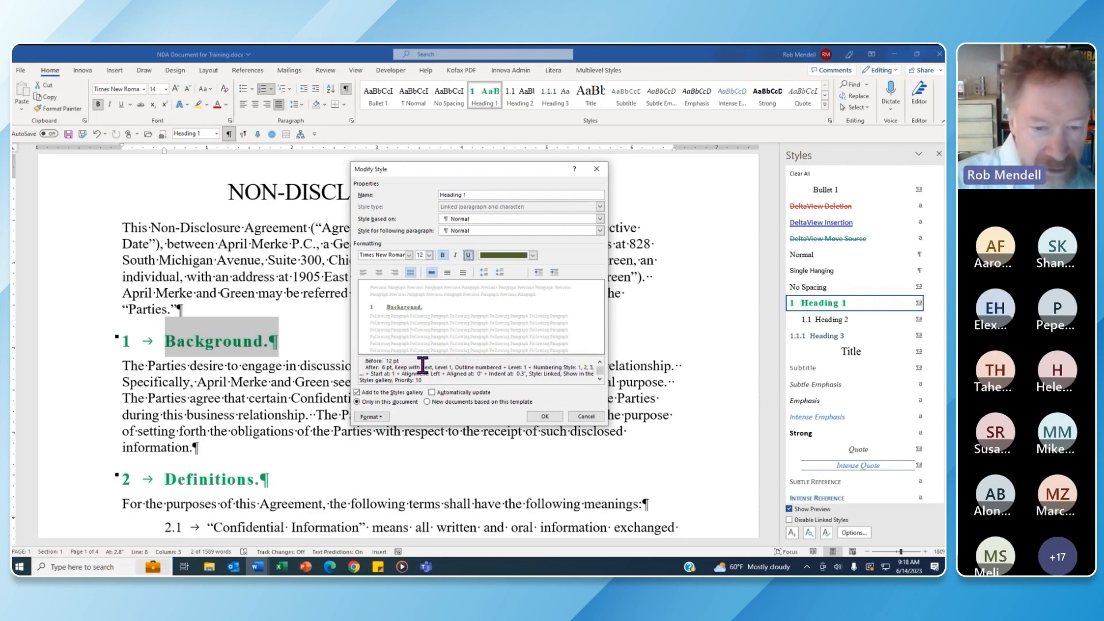
pyautogui.click(375, 417)
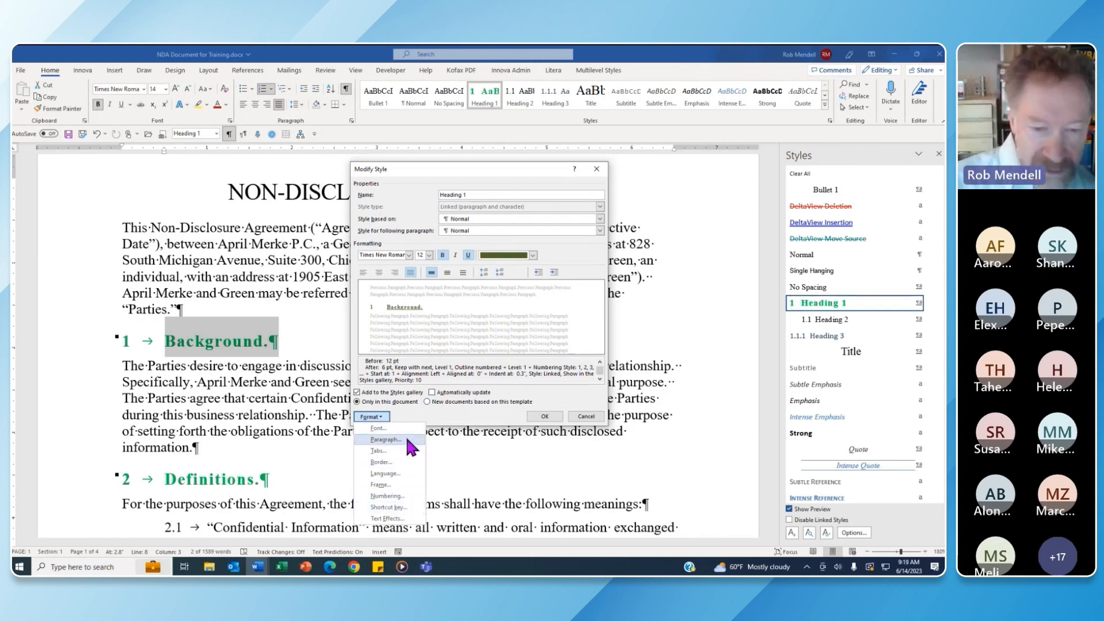
# Give Heading 1 keep lines together, 9 pt spacing before and 3 pt after, and save the style
pyautogui.click(385, 439)
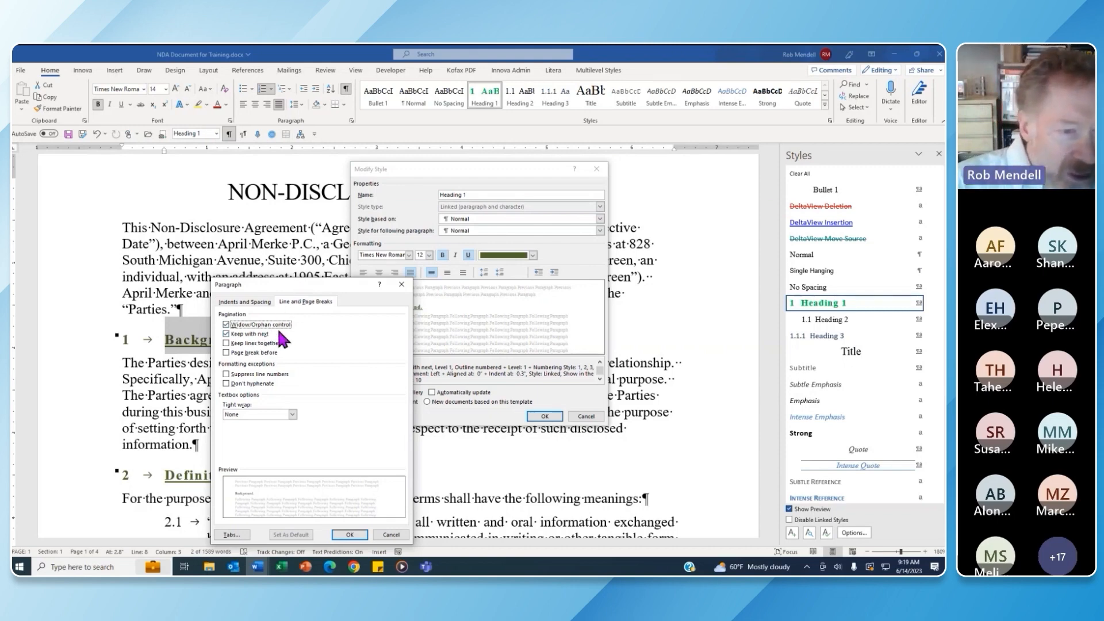
pyautogui.click(227, 344)
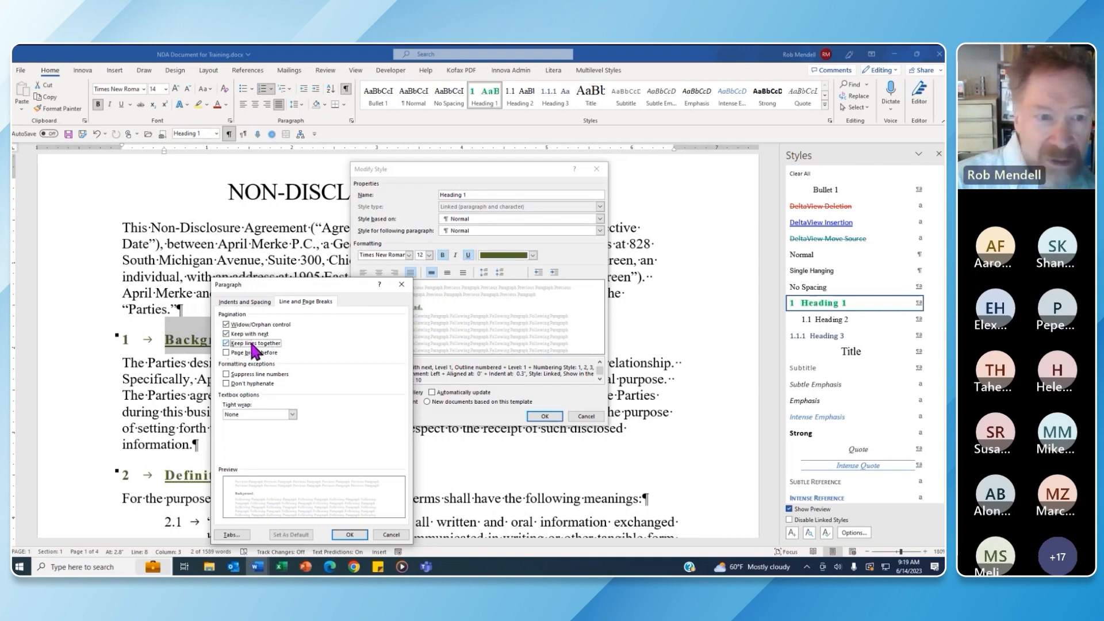
pyautogui.click(257, 302)
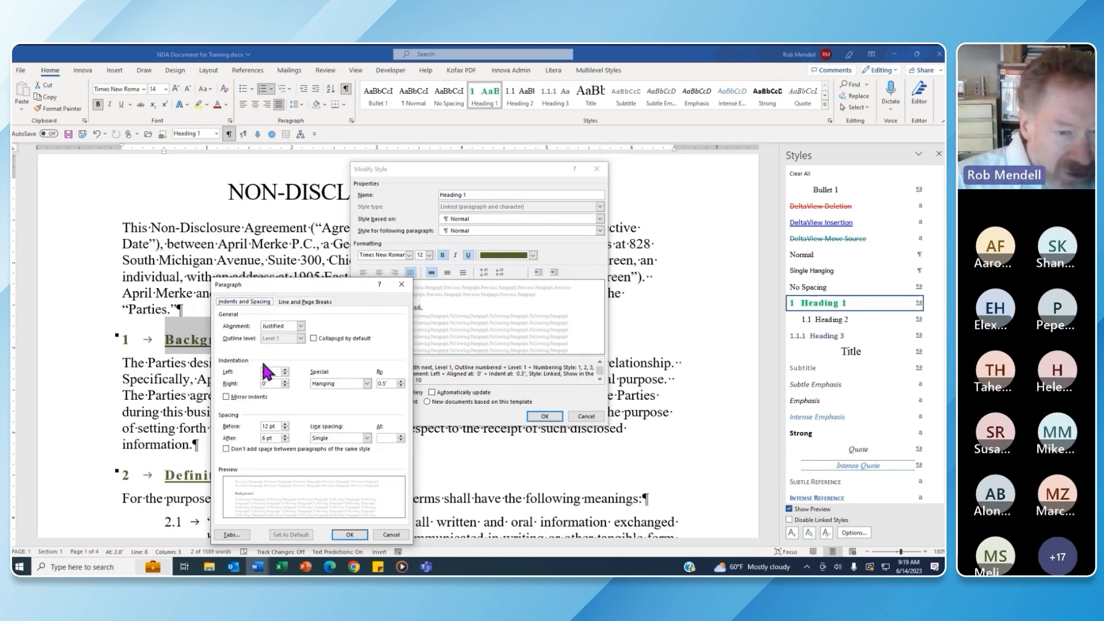
pyautogui.doubleClick(258, 425)
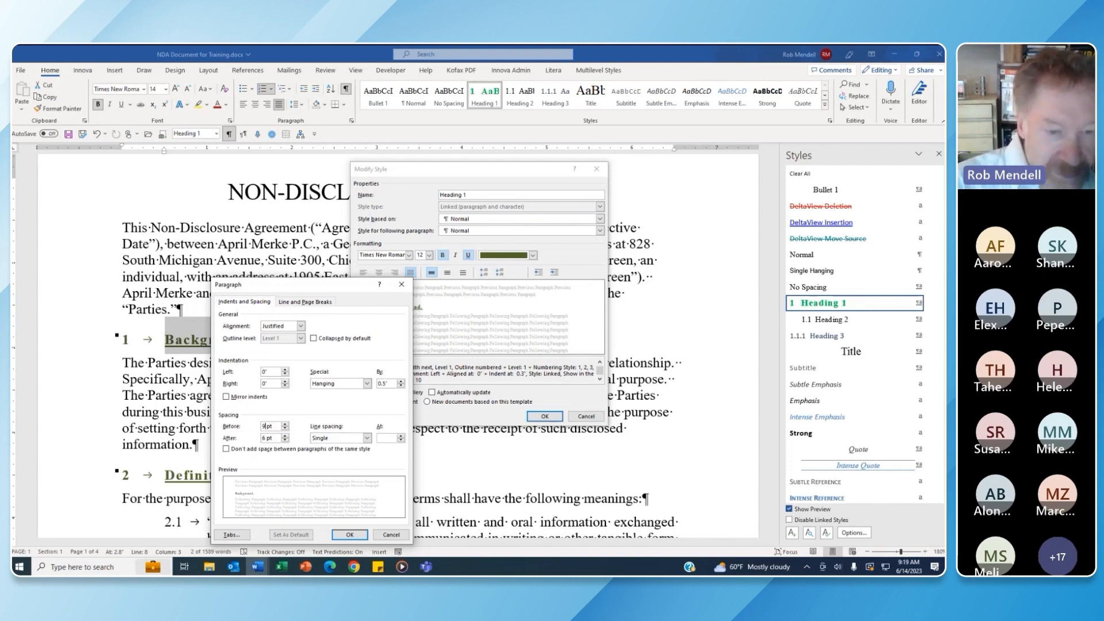
pyautogui.doubleClick(265, 437)
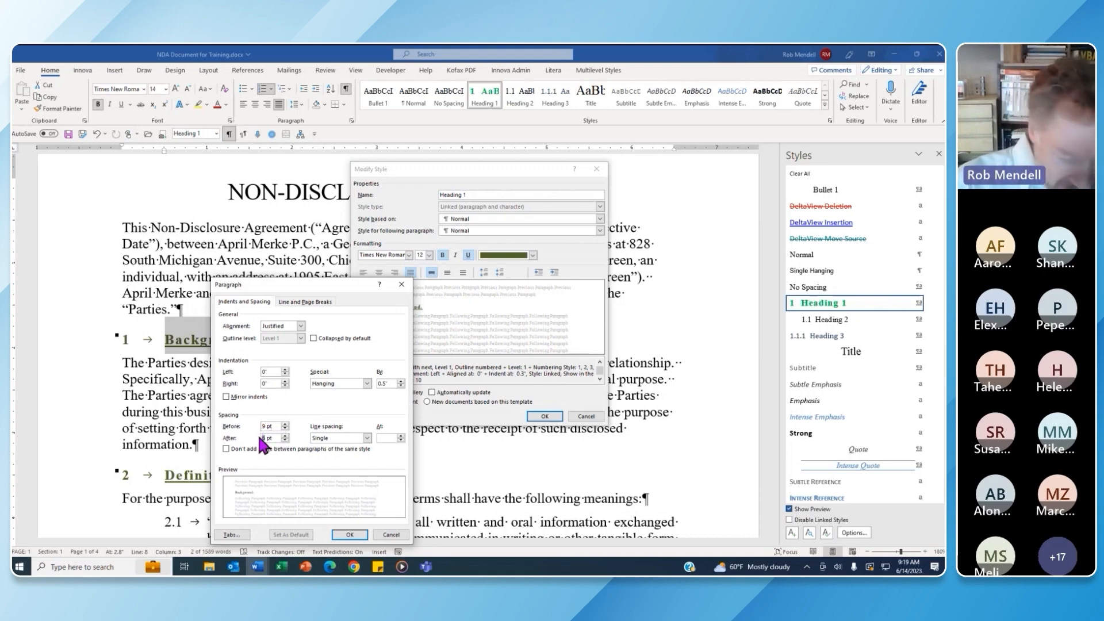
pyautogui.write('3')
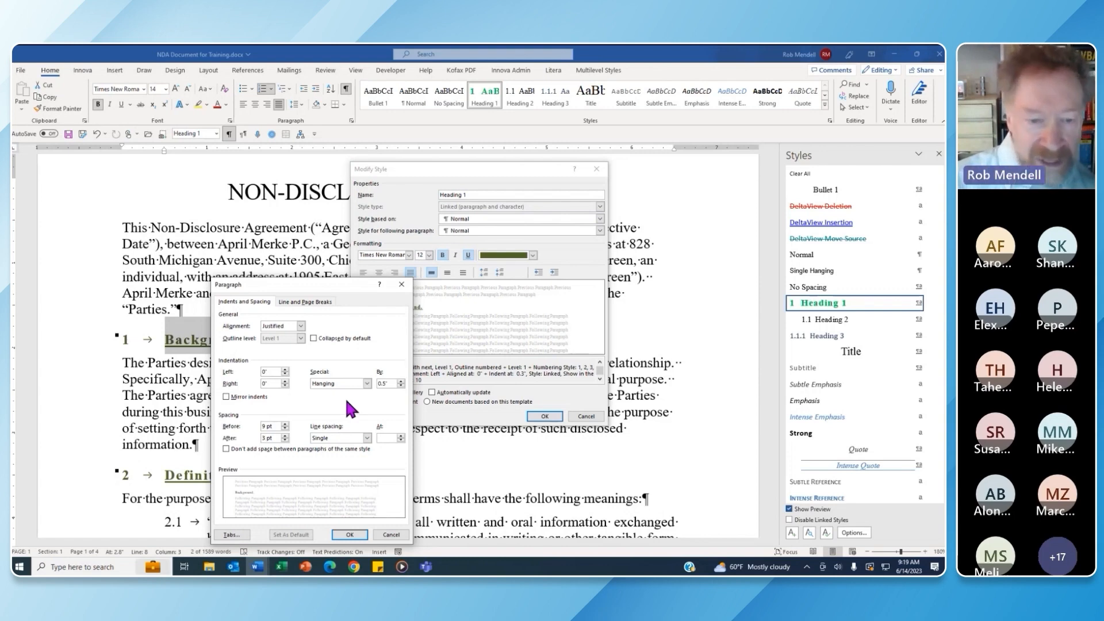
pyautogui.click(352, 535)
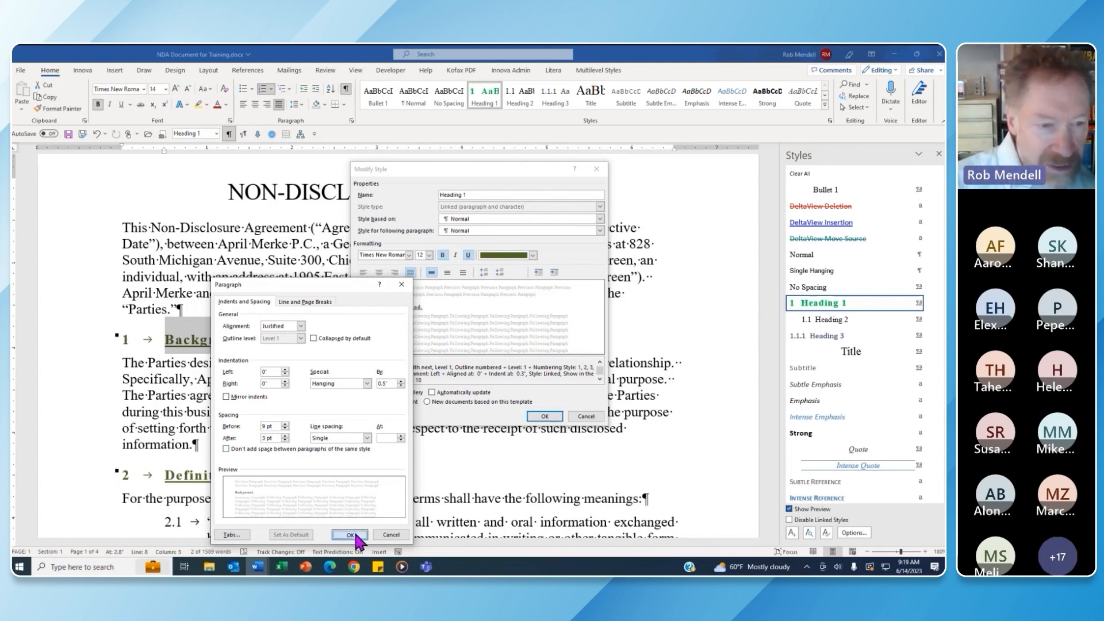
pyautogui.click(544, 416)
# Confirm the Heading 1 changes so Background and Definitions appear underlined in olive green
pyautogui.click(316, 329)
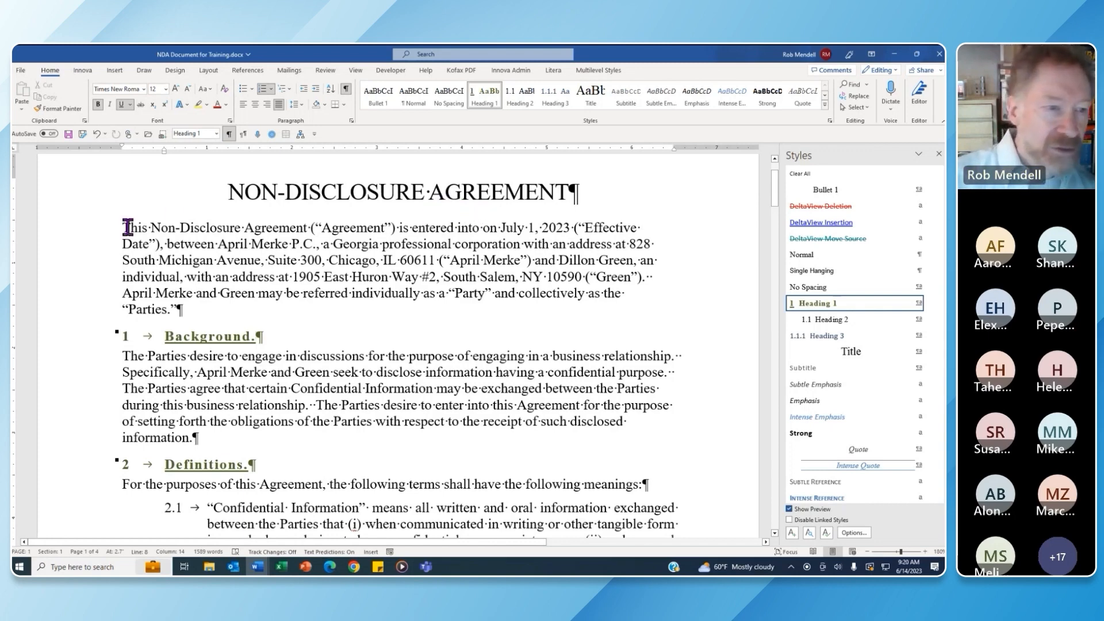
# Set the agreement's opening paragraph in Calibri (Body) and check its paragraph style
pyautogui.moveTo(122, 227); pyautogui.dragTo(226, 319)
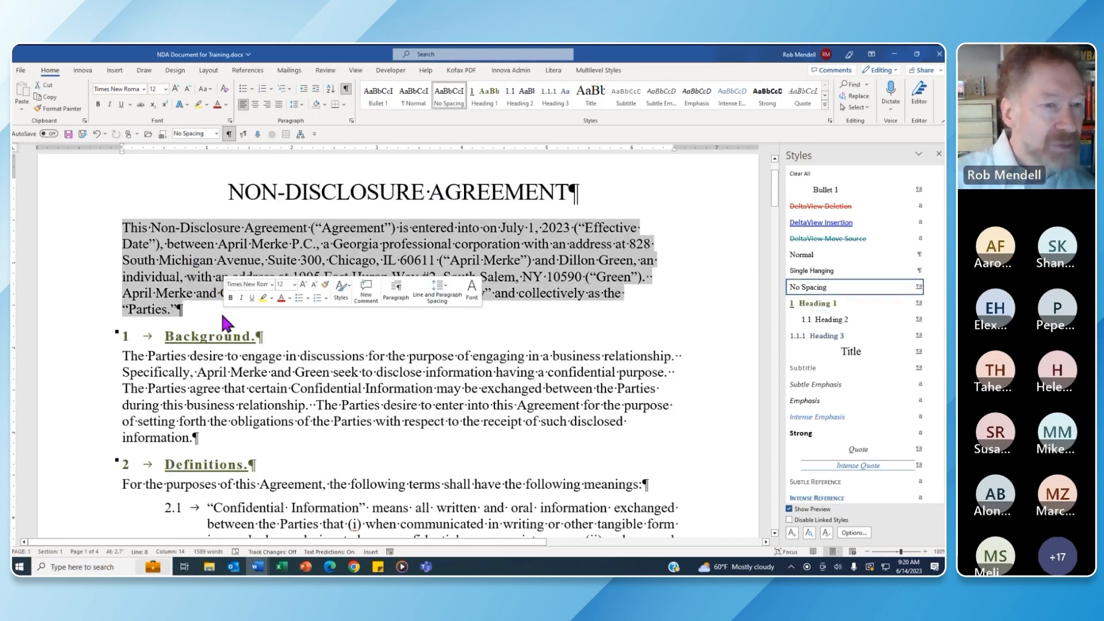
pyautogui.click(144, 89)
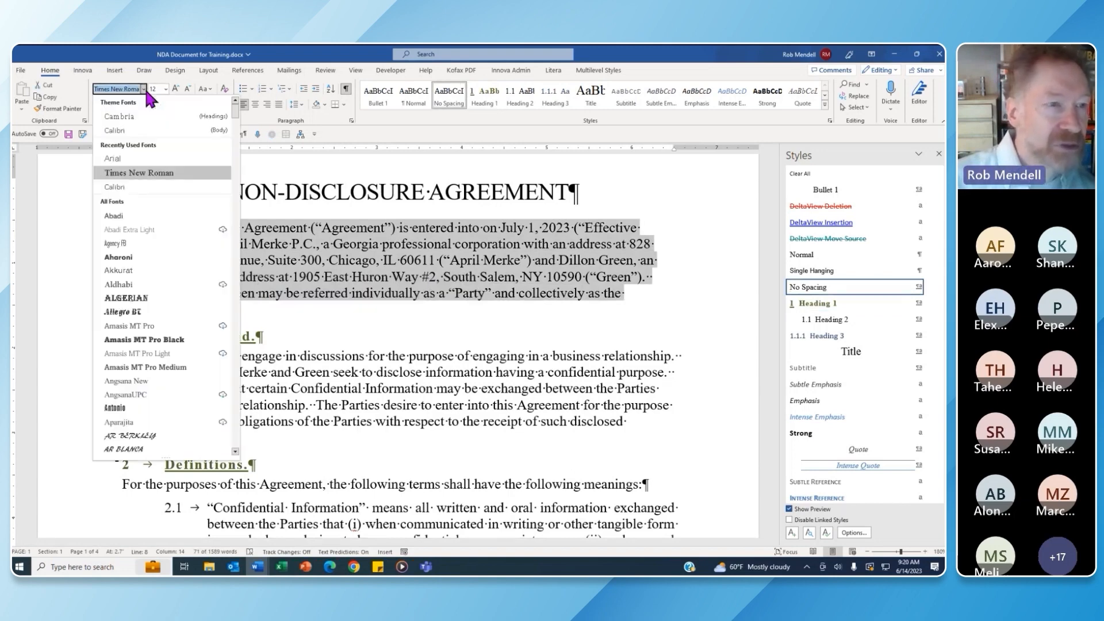
pyautogui.click(153, 130)
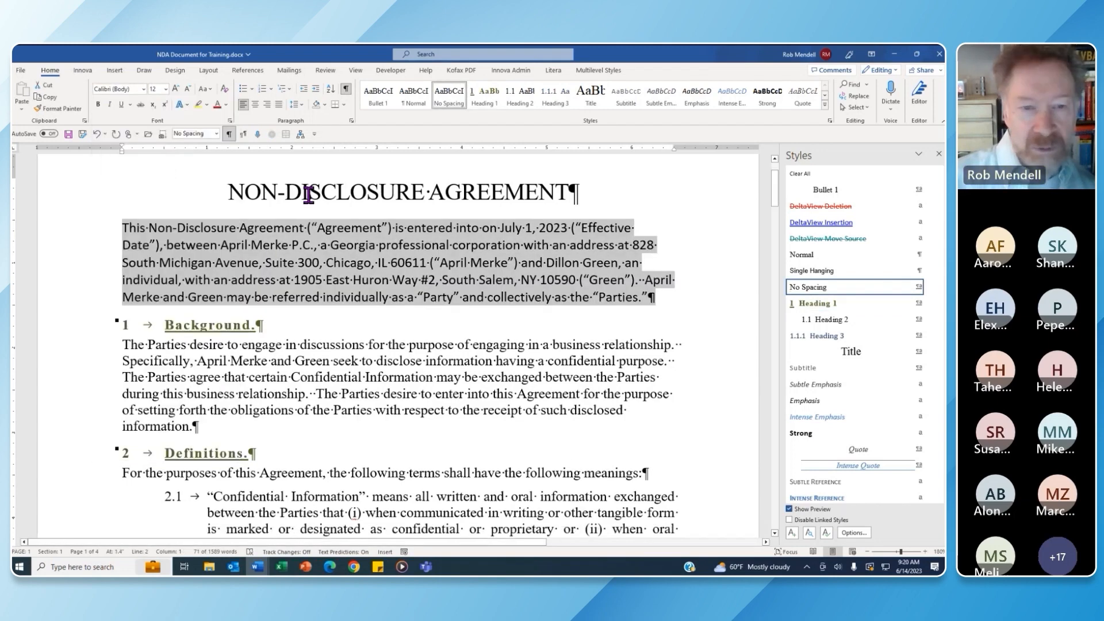
pyautogui.click(597, 193)
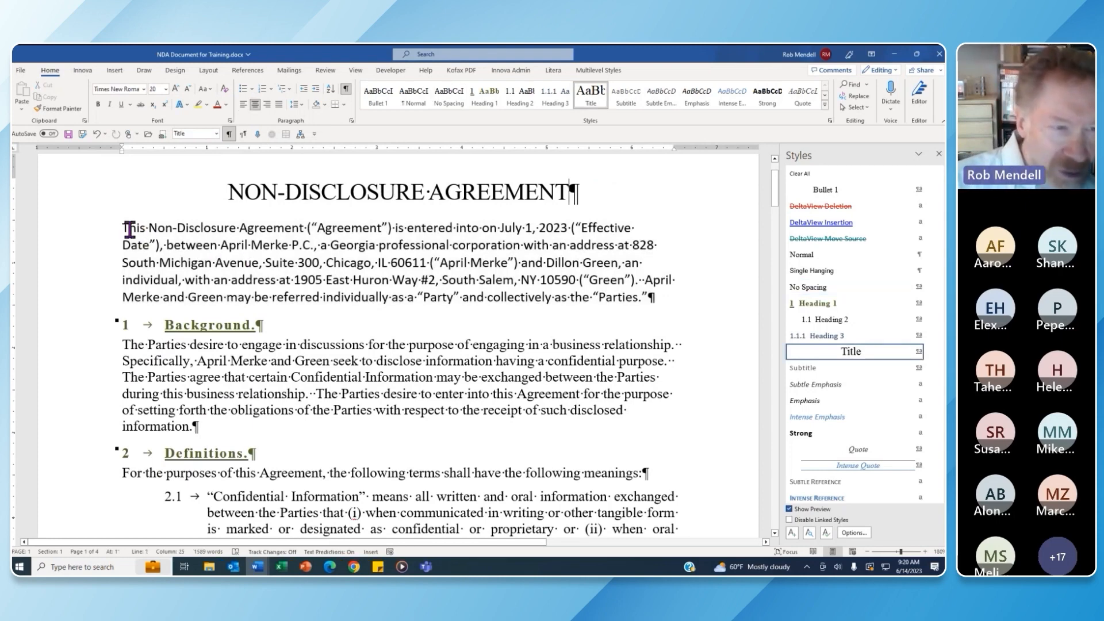
pyautogui.moveTo(124, 229); pyautogui.dragTo(200, 228)
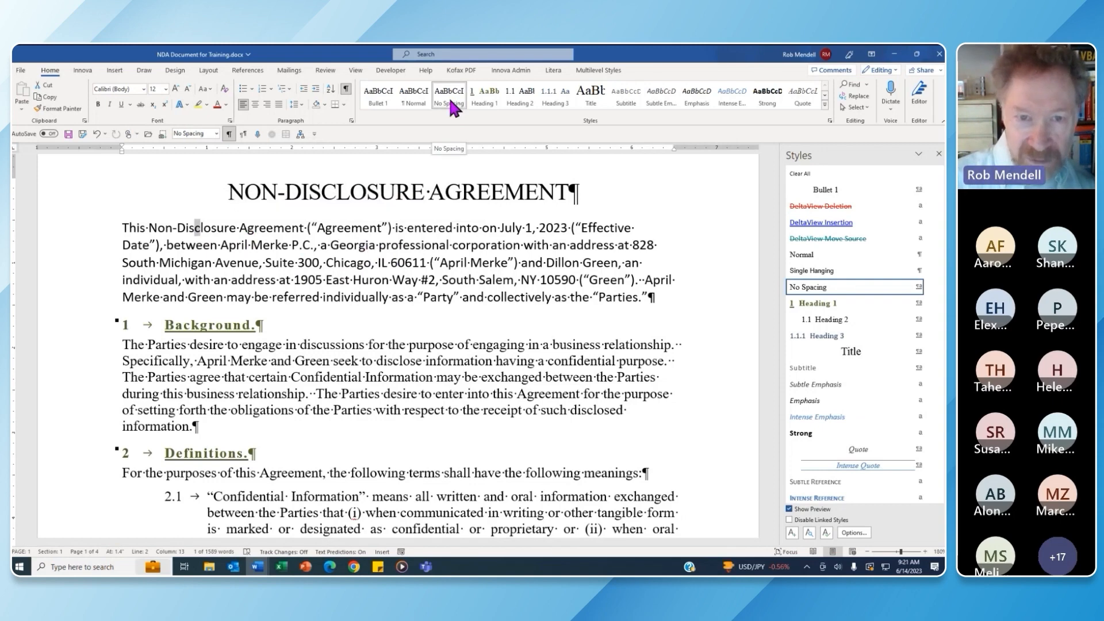
# Change the Normal style's font to Calibri (Body)
pyautogui.moveTo(932, 296)
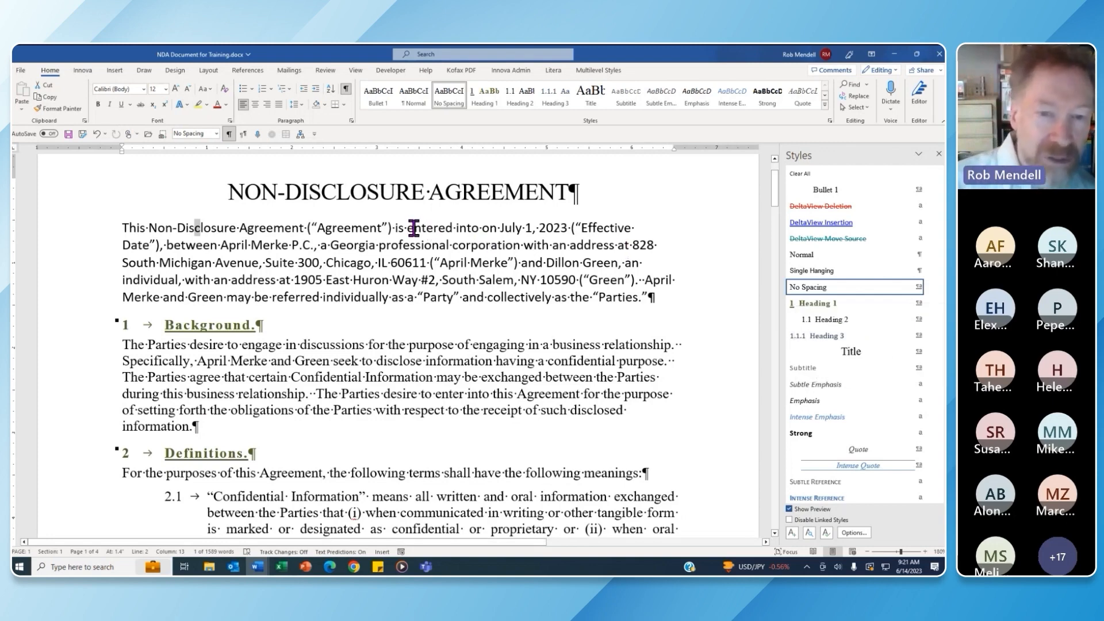
pyautogui.moveTo(415, 227); pyautogui.dragTo(423, 227)
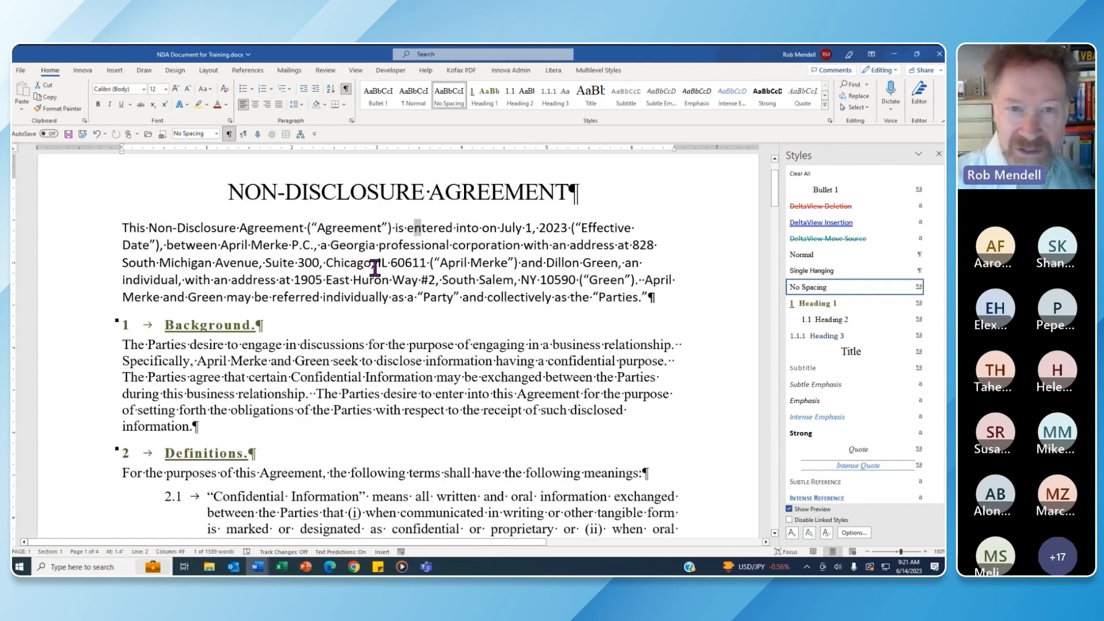
pyautogui.rightClick(414, 95)
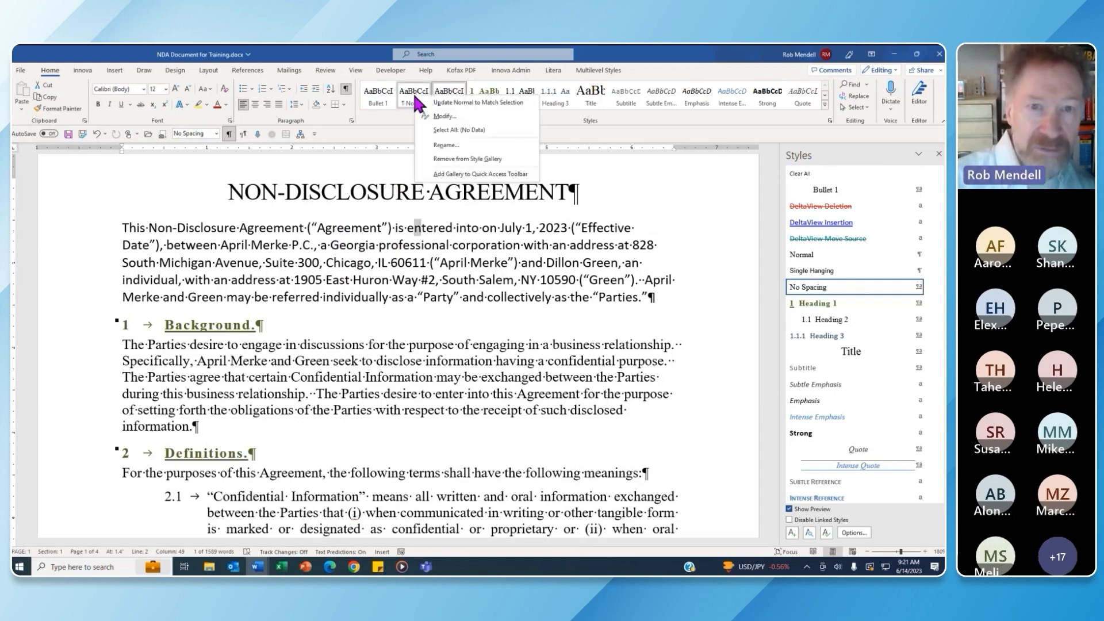
pyautogui.click(452, 116)
pyautogui.click(409, 255)
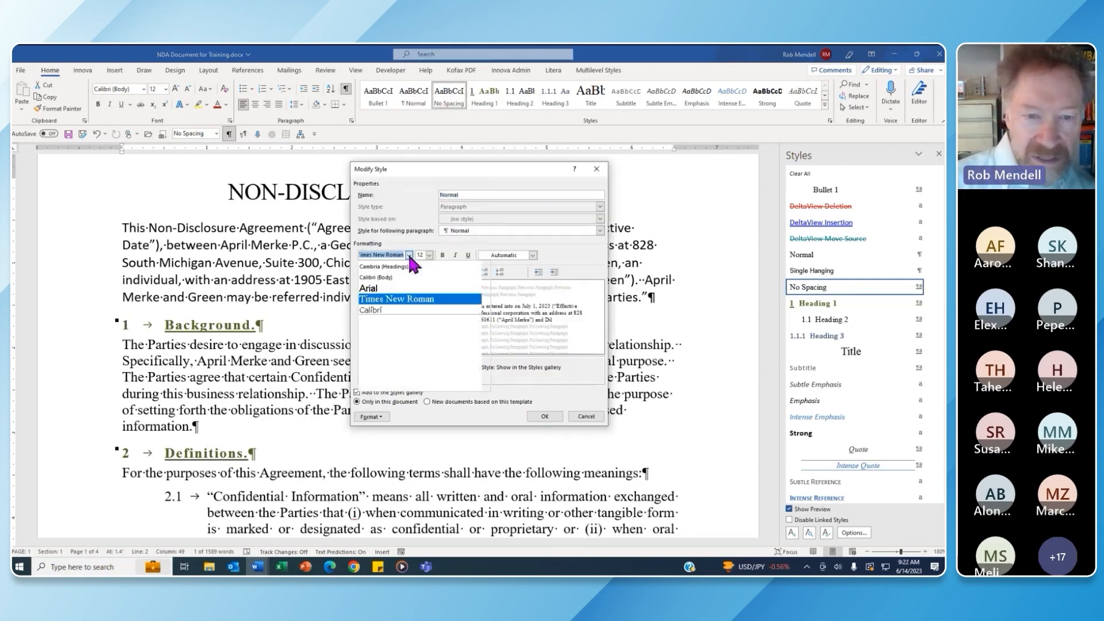
pyautogui.click(399, 277)
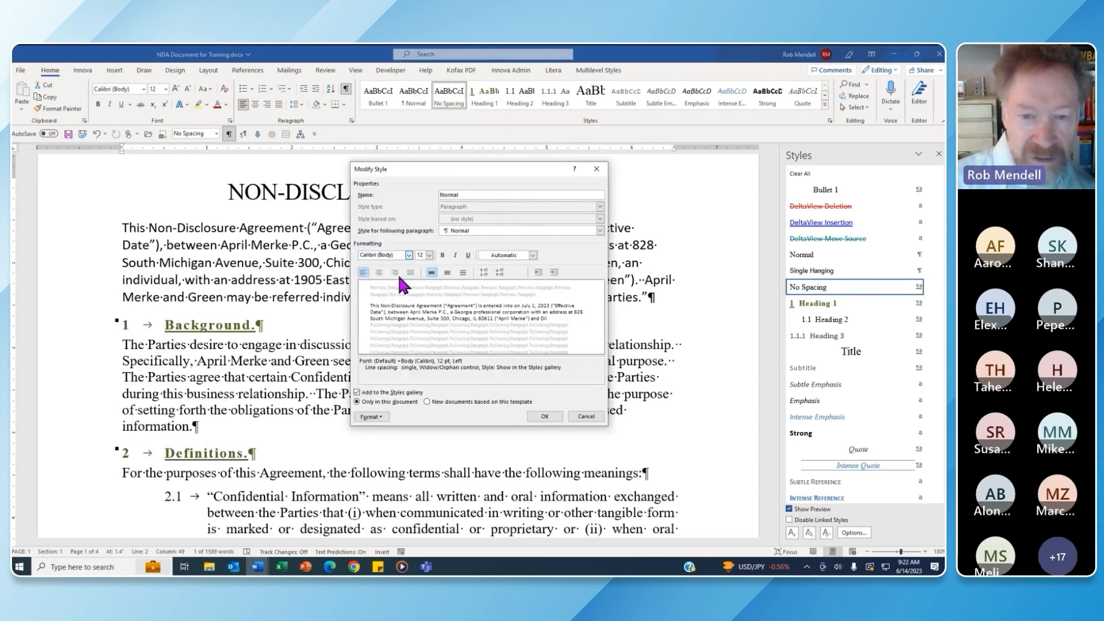
pyautogui.click(544, 416)
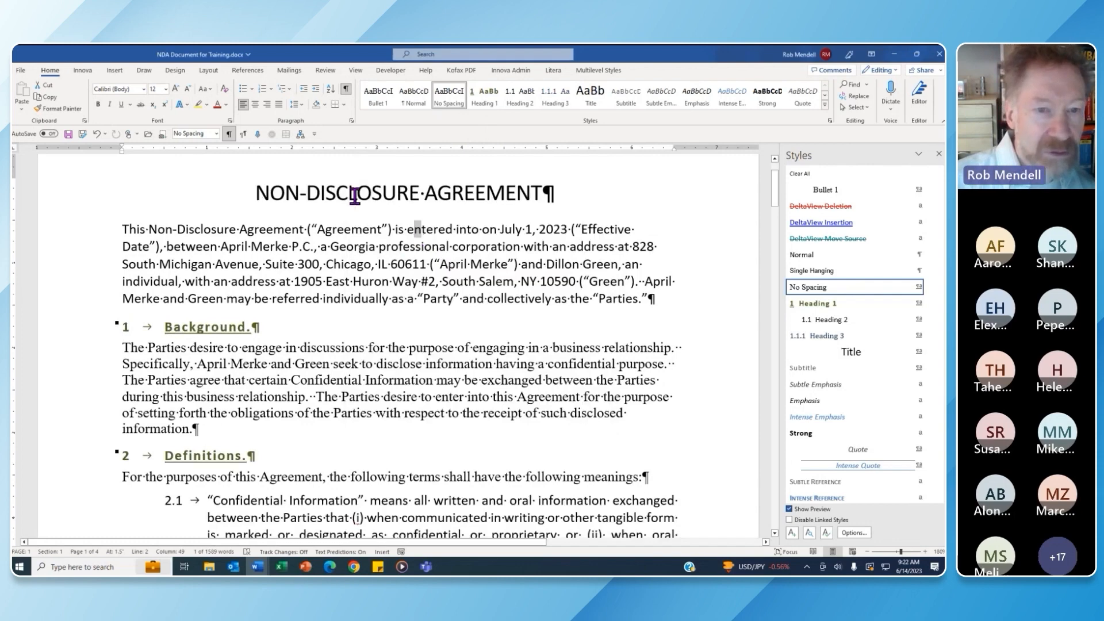
# Check the styles used by the title, the opening paragraph and the Background paragraph
pyautogui.click(324, 192)
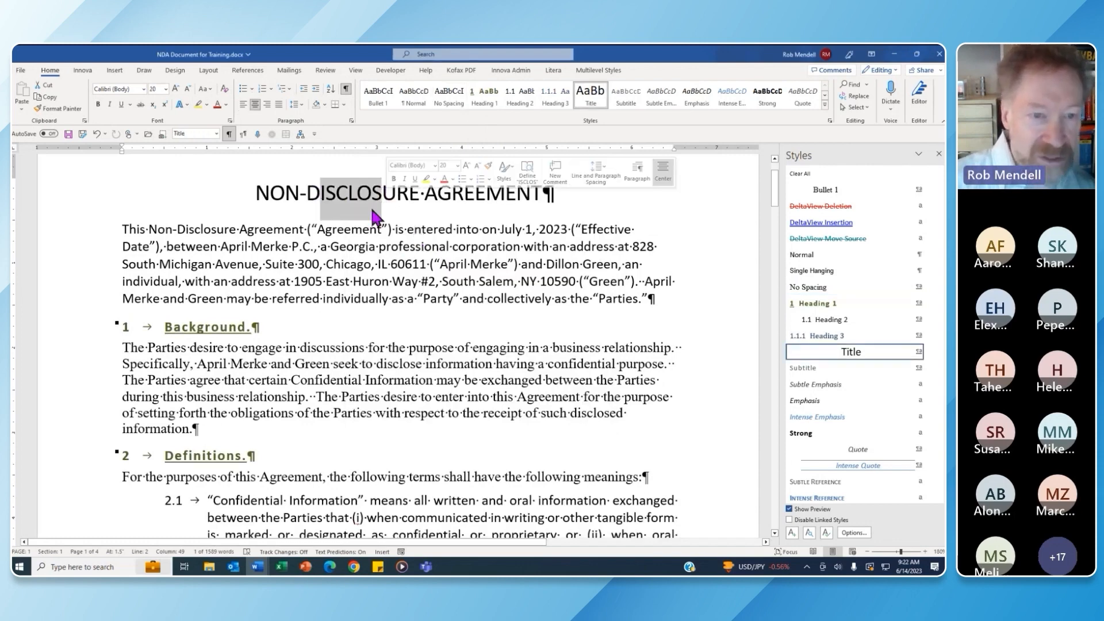
pyautogui.moveTo(337, 253); pyautogui.dragTo(374, 247)
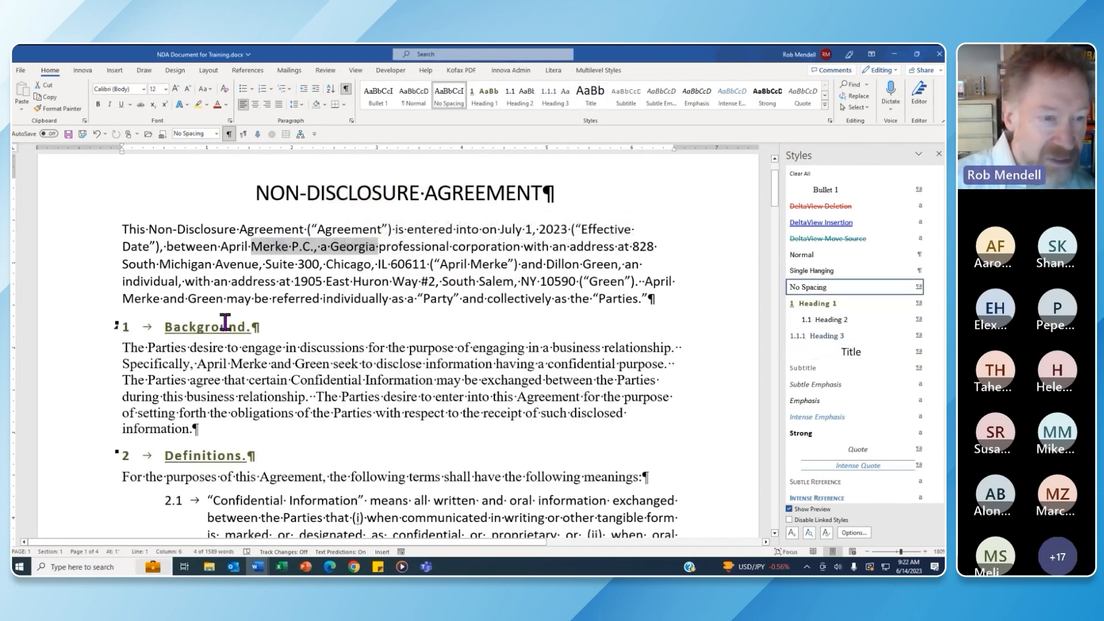
pyautogui.moveTo(189, 327); pyautogui.dragTo(320, 352)
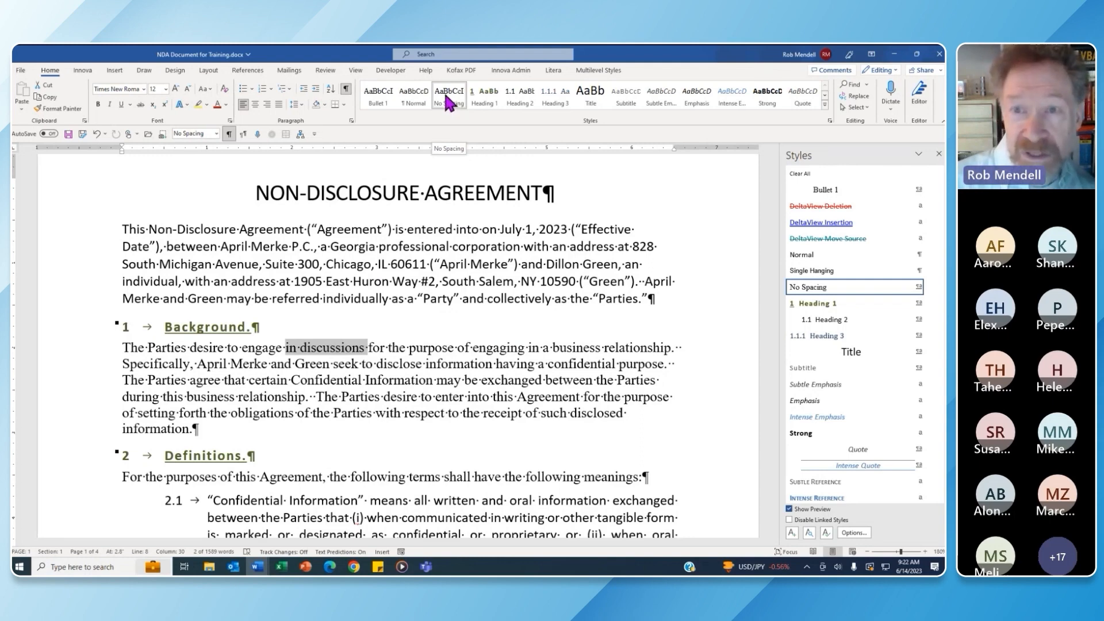
# Base No Spacing on Normal with the Calibri (Body) font and save it
pyautogui.rightClick(446, 98)
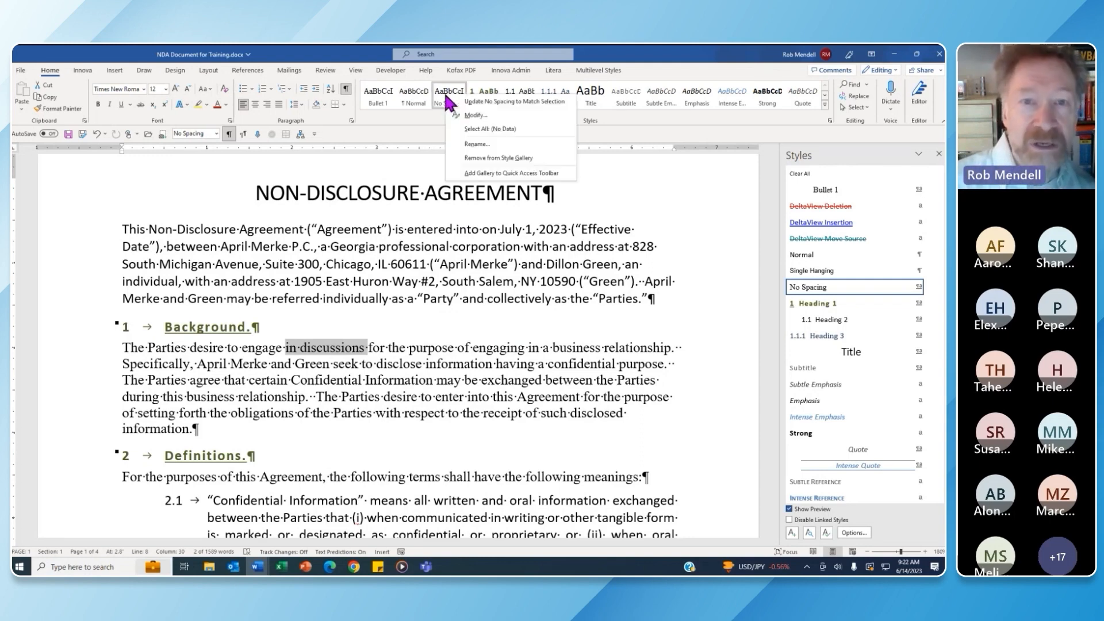
pyautogui.click(495, 116)
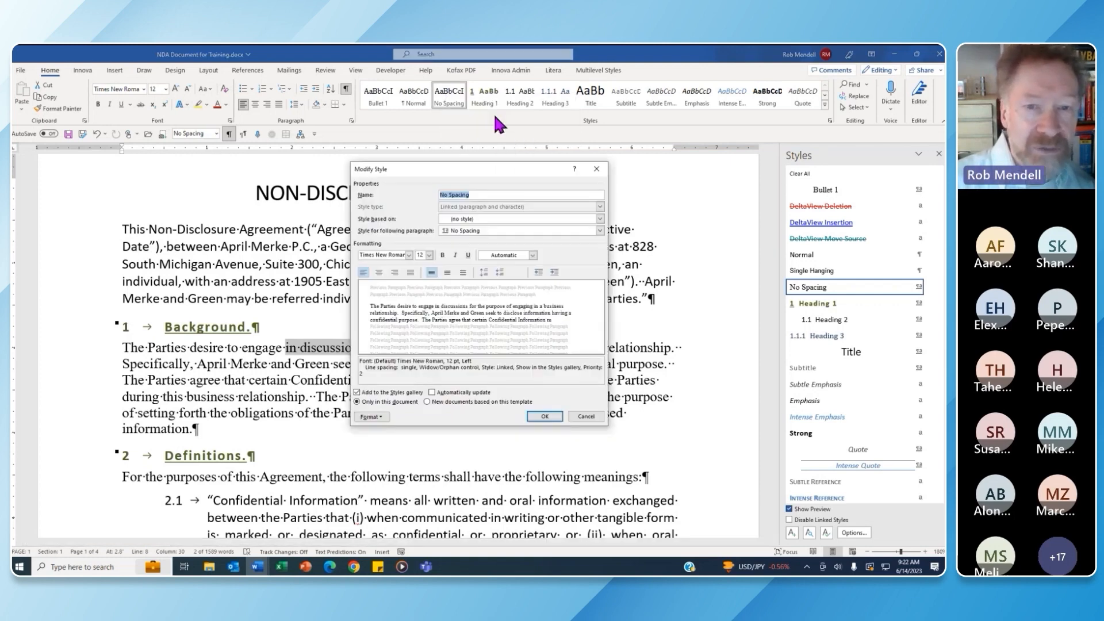
pyautogui.click(409, 255)
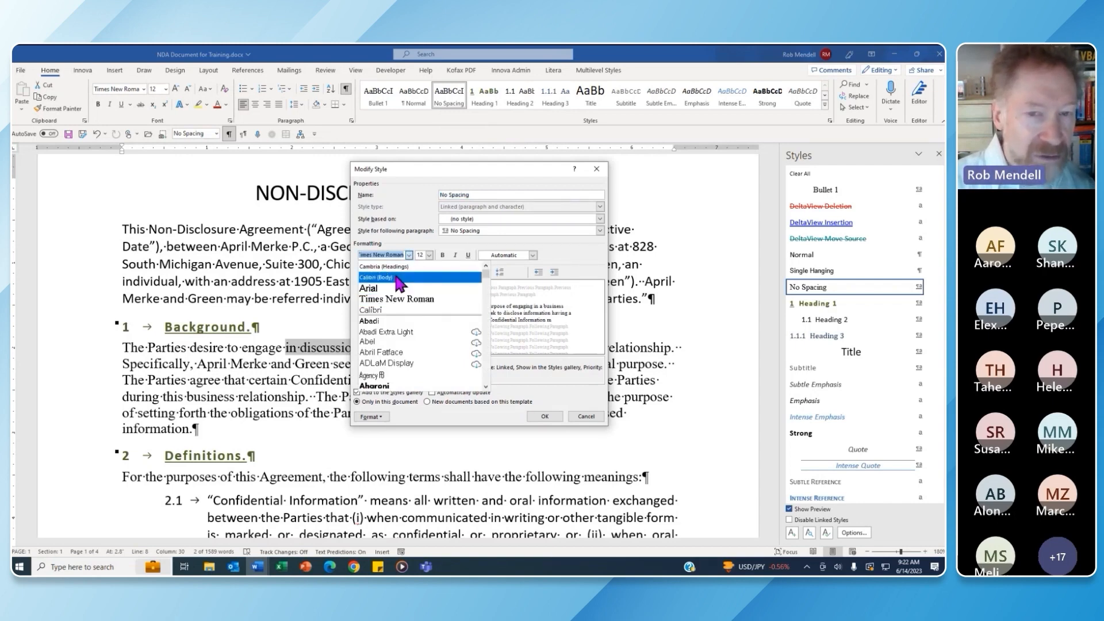
pyautogui.click(480, 223)
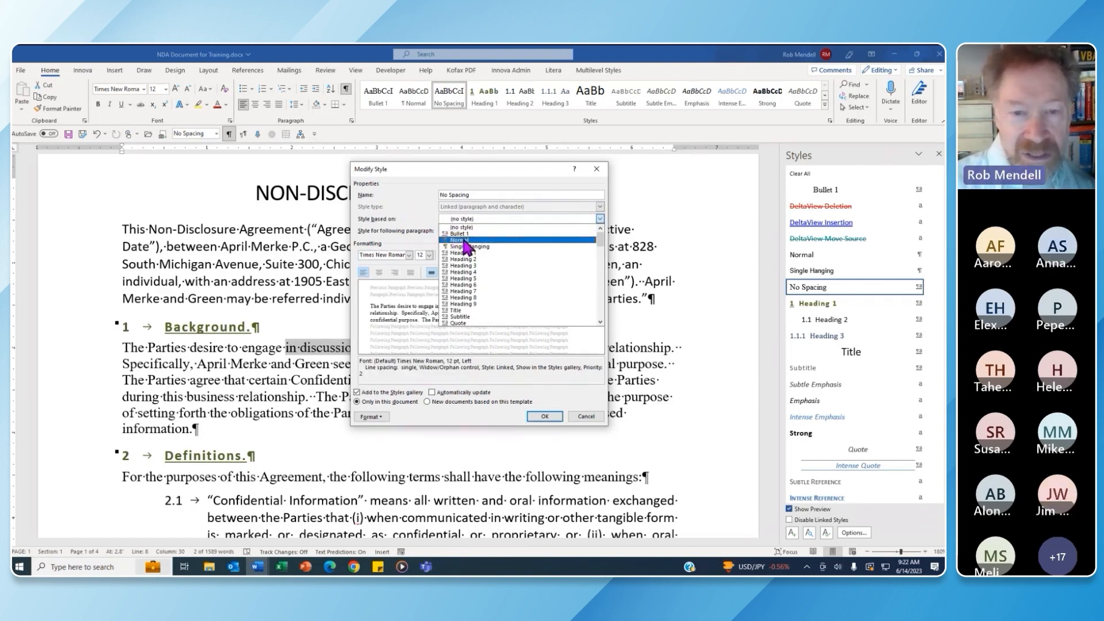
pyautogui.click(464, 240)
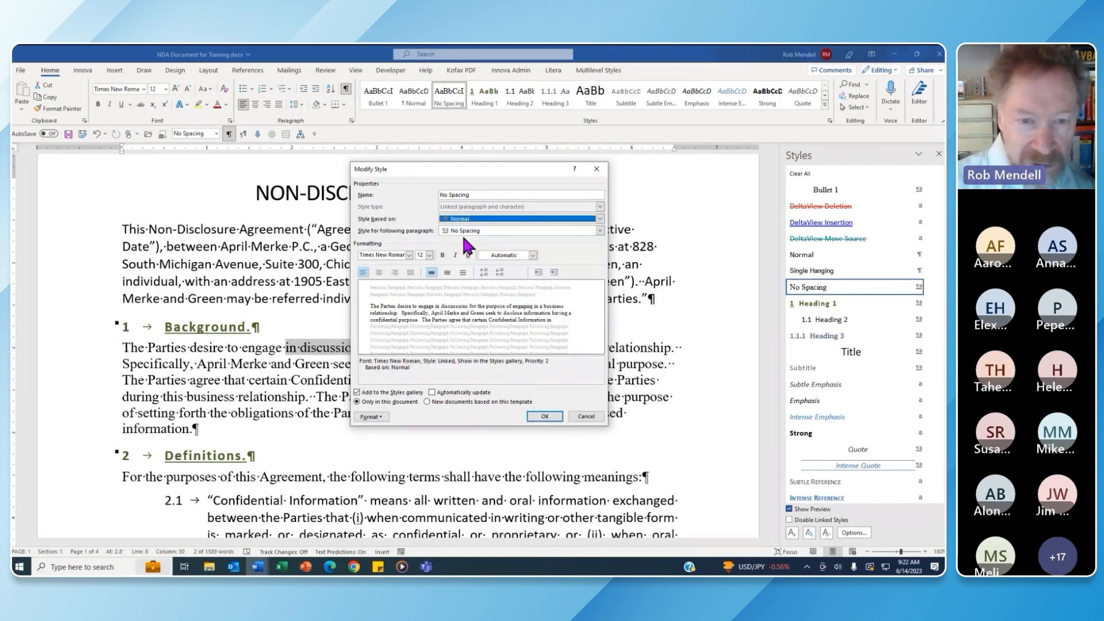
pyautogui.click(409, 255)
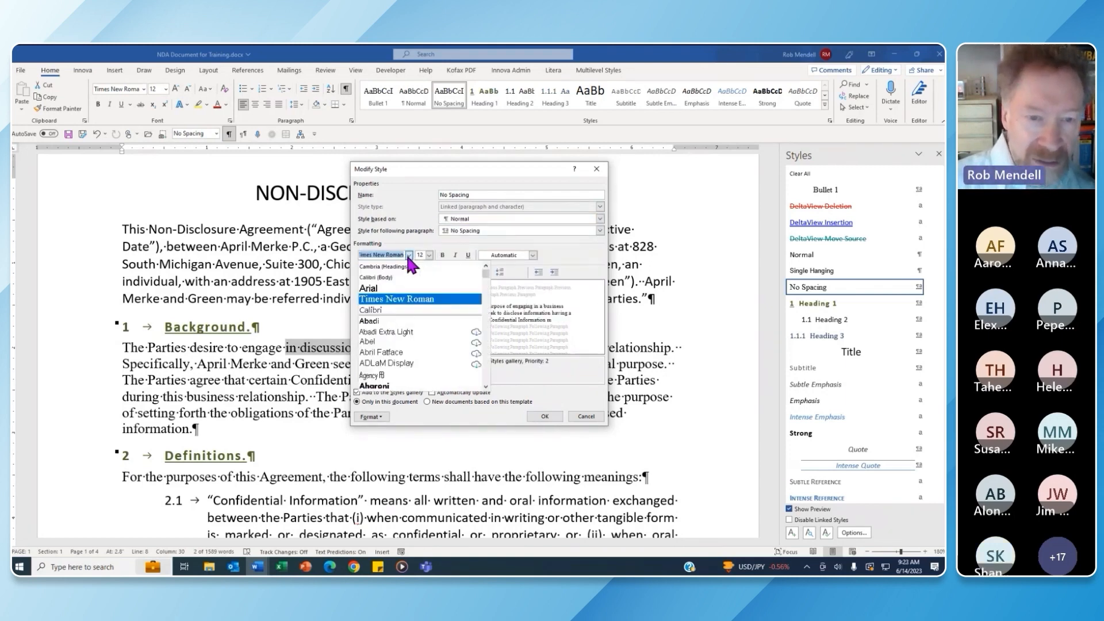
pyautogui.click(393, 278)
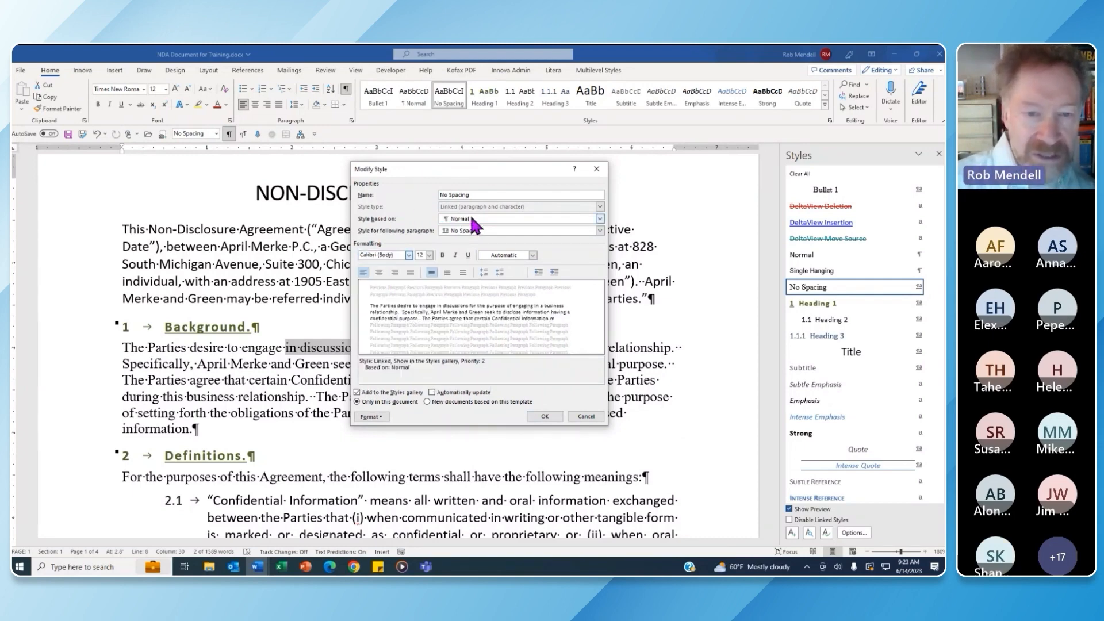
pyautogui.click(545, 416)
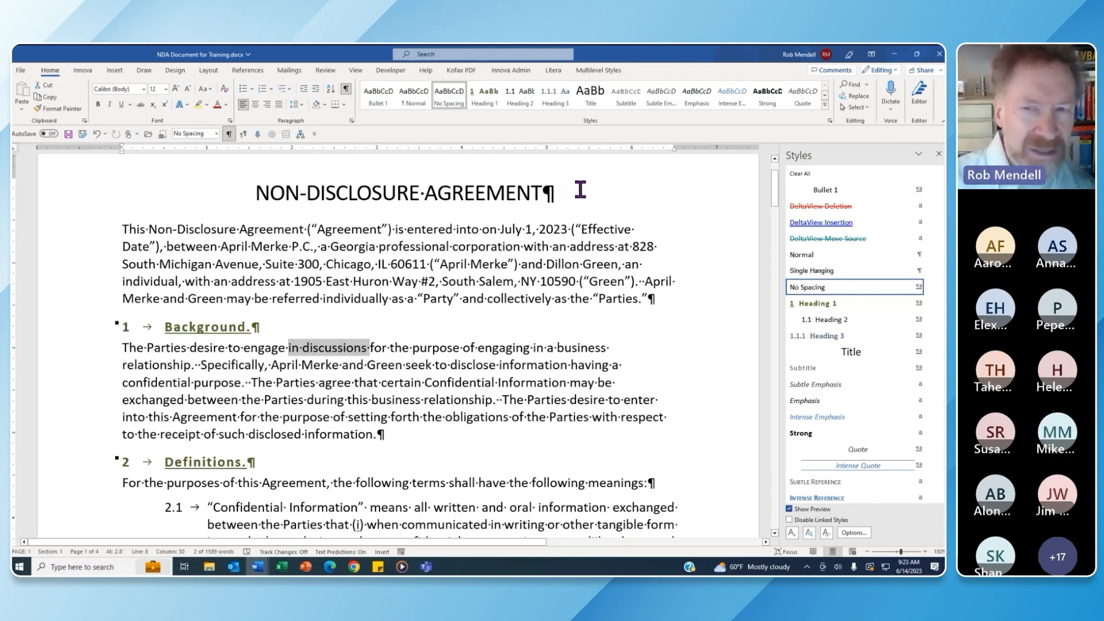
# Show the document's heading outline in the Navigation pane with Ctrl+F
pyautogui.click(397, 347)
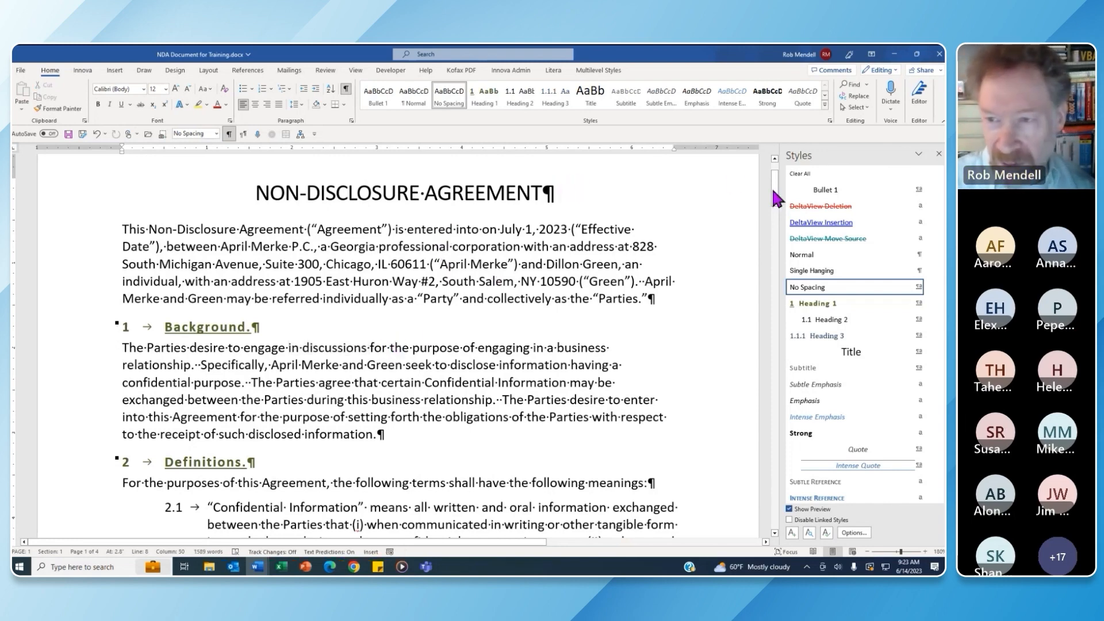
pyautogui.moveTo(775, 191); pyautogui.dragTo(772, 180)
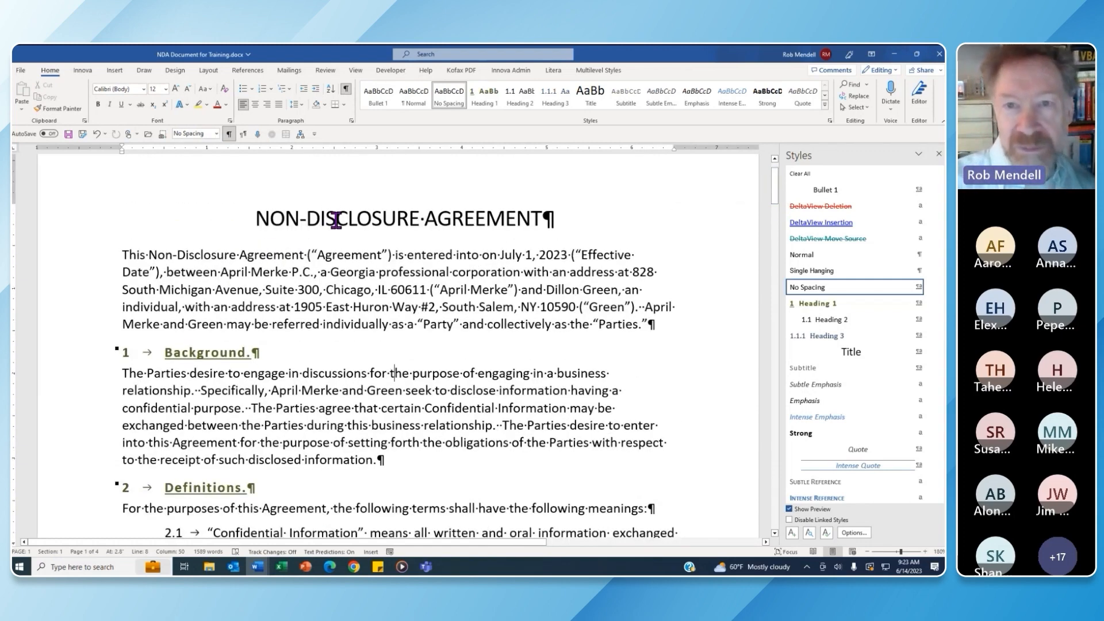
pyautogui.hotkey('ctrl', 'f')
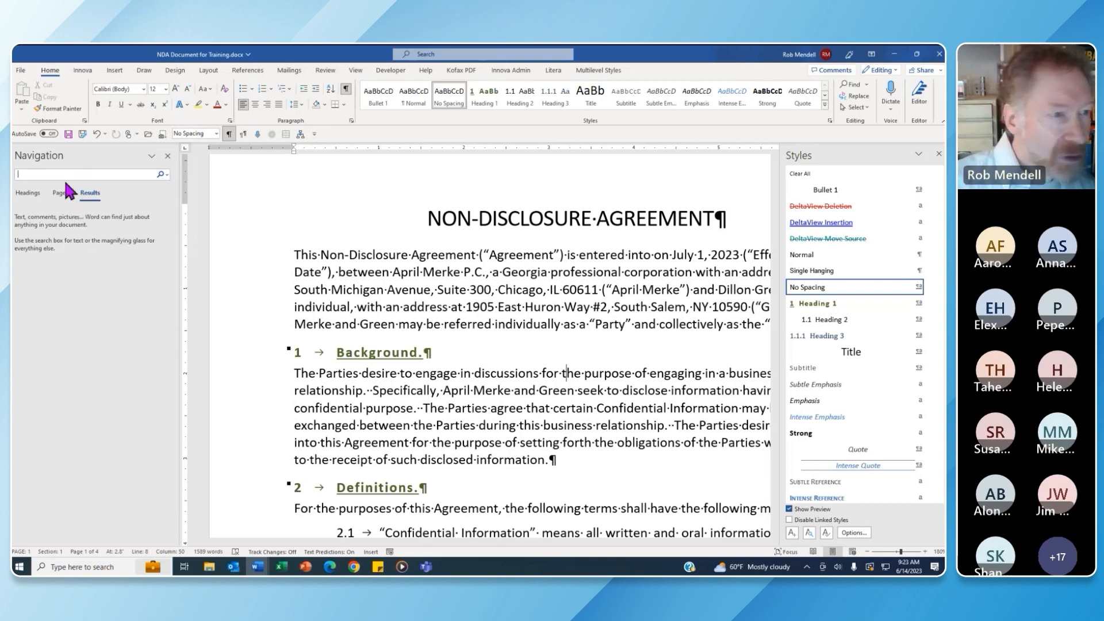
pyautogui.click(28, 193)
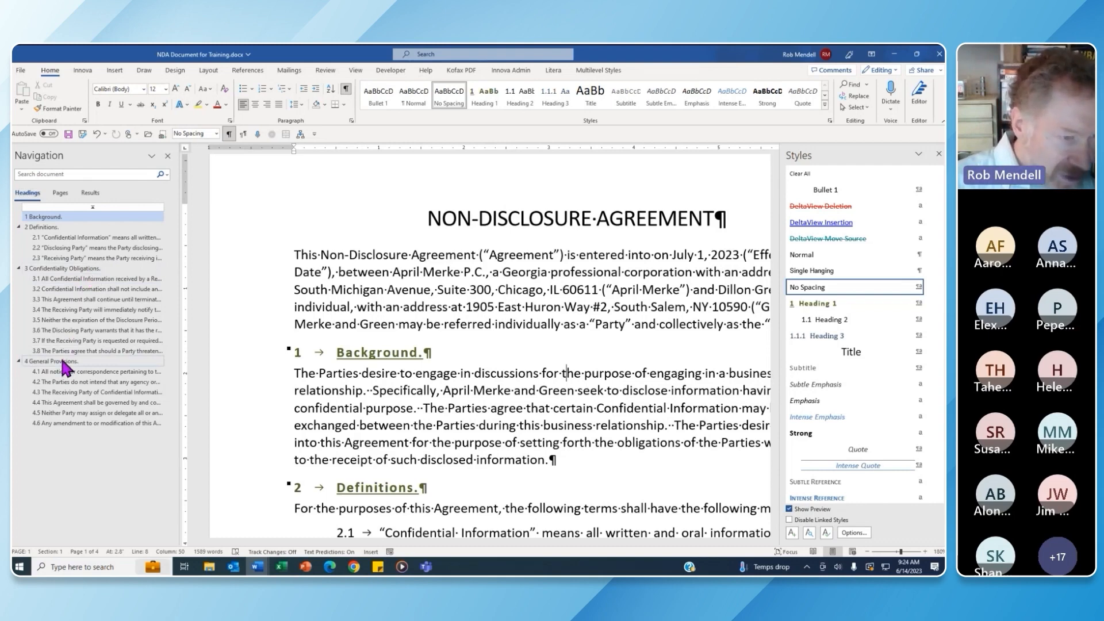
# Move General Provisions above Confidentiality Obligations and the governing-law clause into section 4
pyautogui.moveTo(64, 364); pyautogui.dragTo(66, 270)
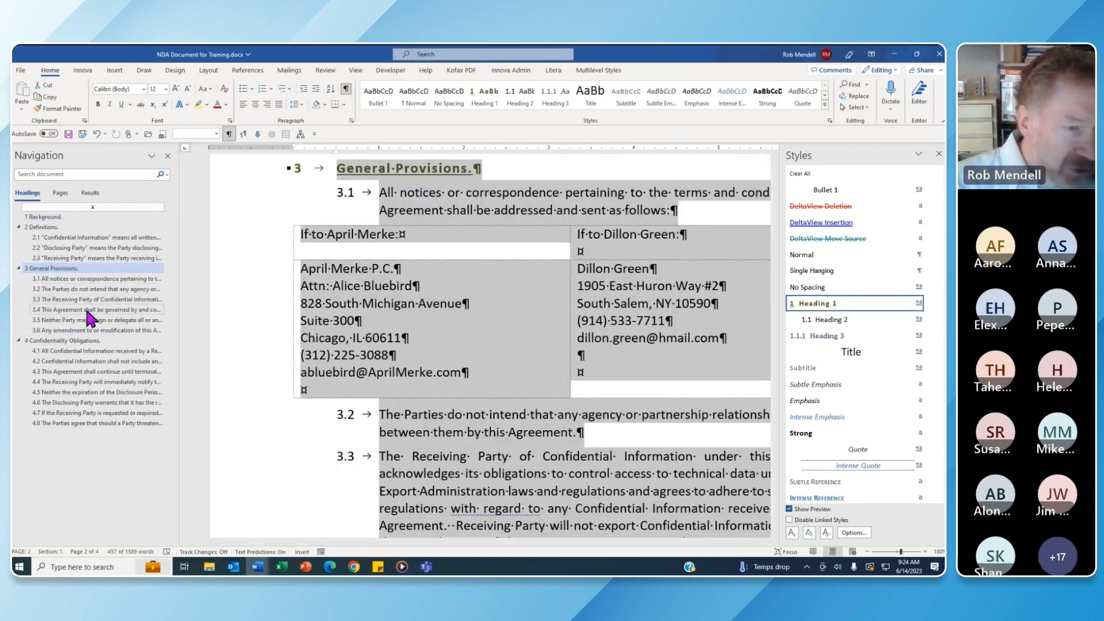
pyautogui.moveTo(89, 316); pyautogui.dragTo(90, 339)
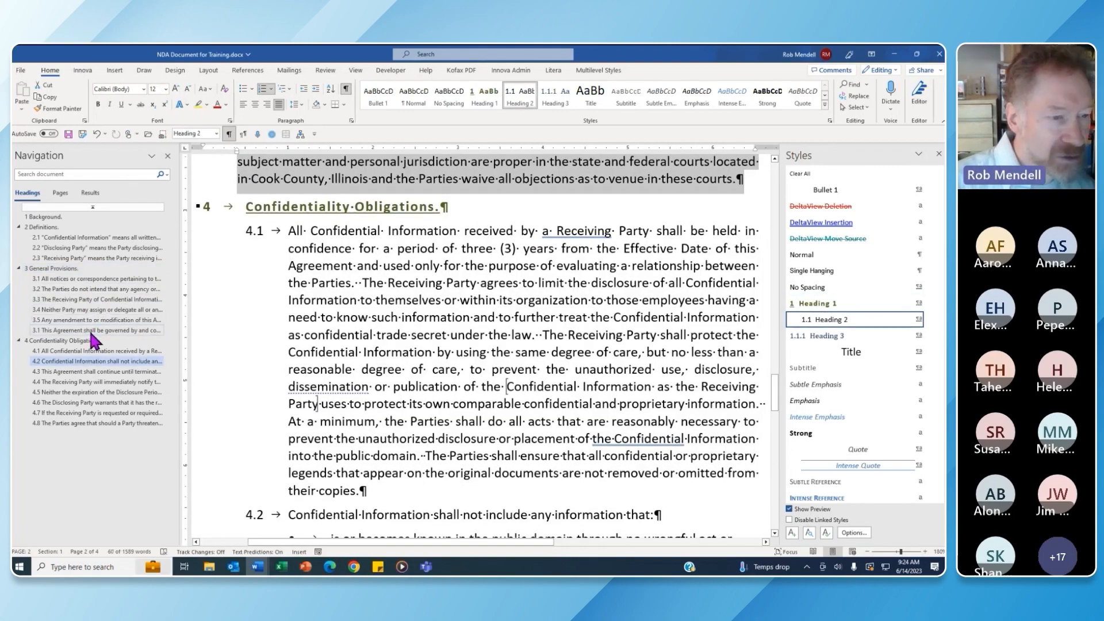
pyautogui.moveTo(88, 326); pyautogui.dragTo(89, 377)
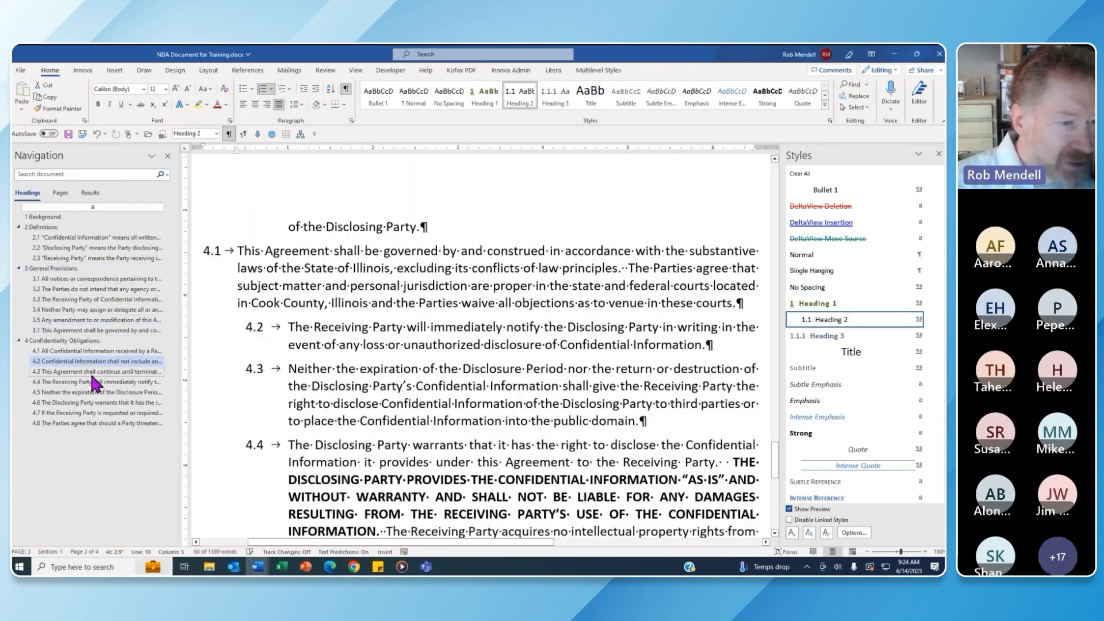
pyautogui.click(425, 202)
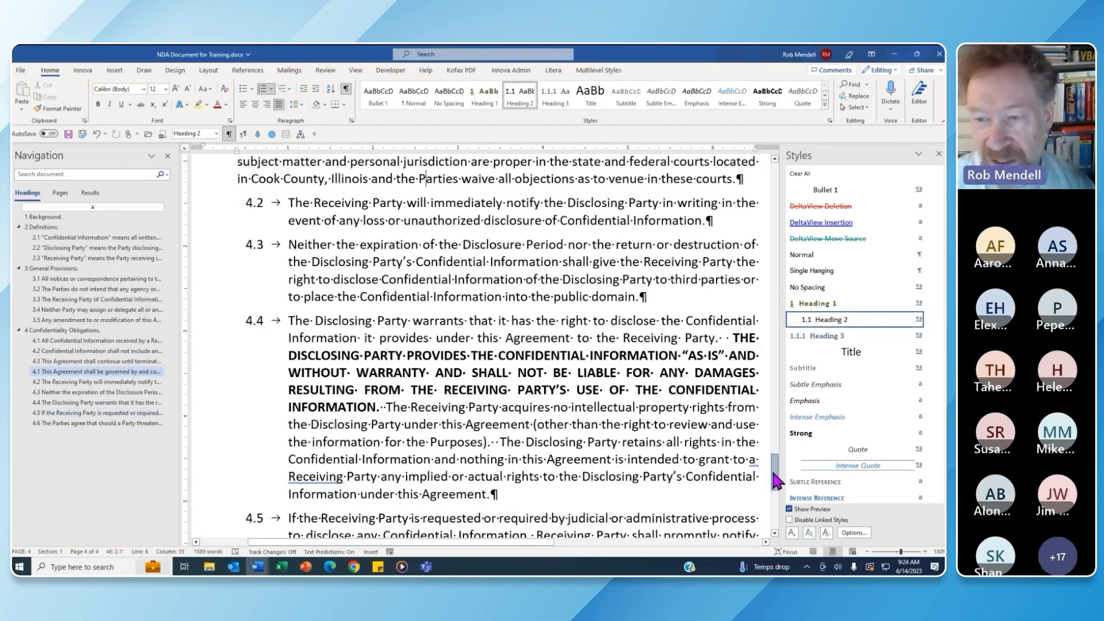
pyautogui.moveTo(770, 467); pyautogui.dragTo(775, 167)
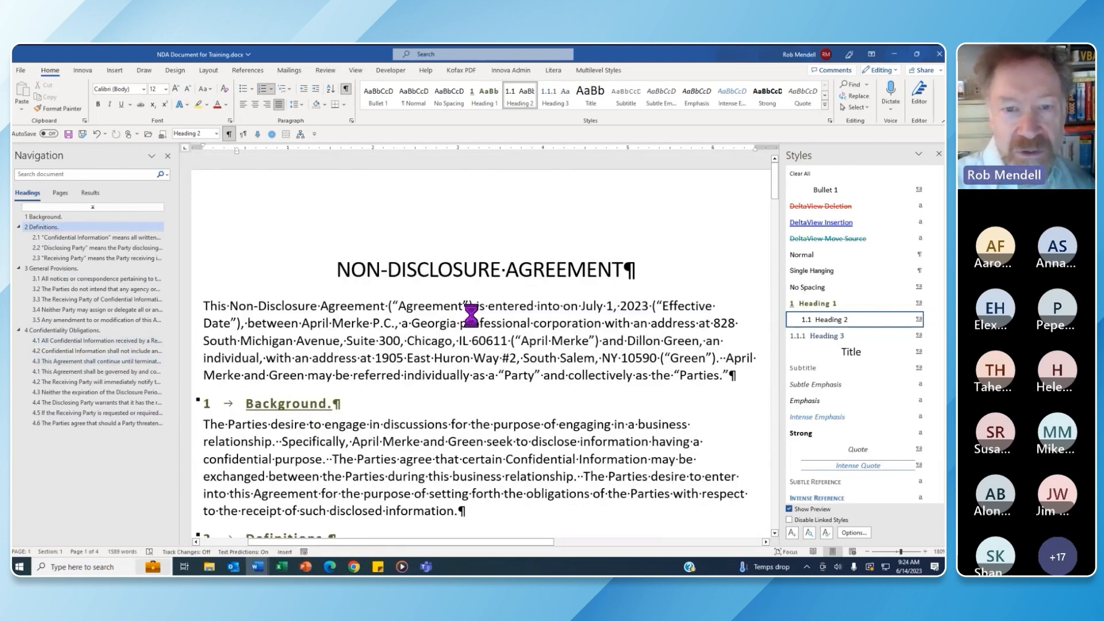
# In a new blank document, try =rand() sample text and undo it
pyautogui.hotkey('ctrl', 'n')
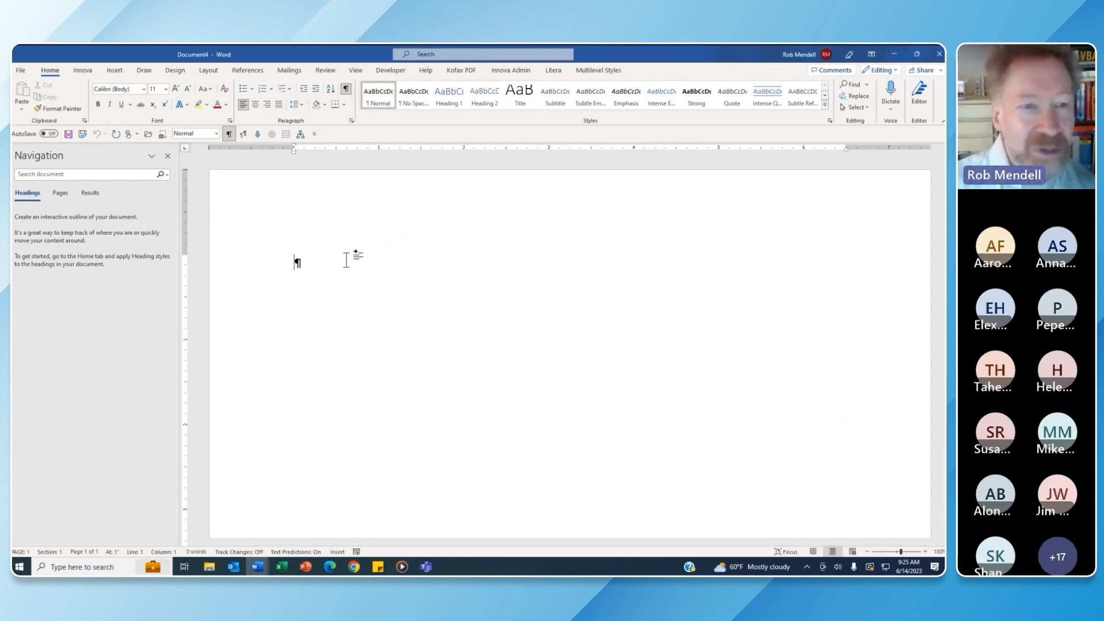
pyautogui.write('=')
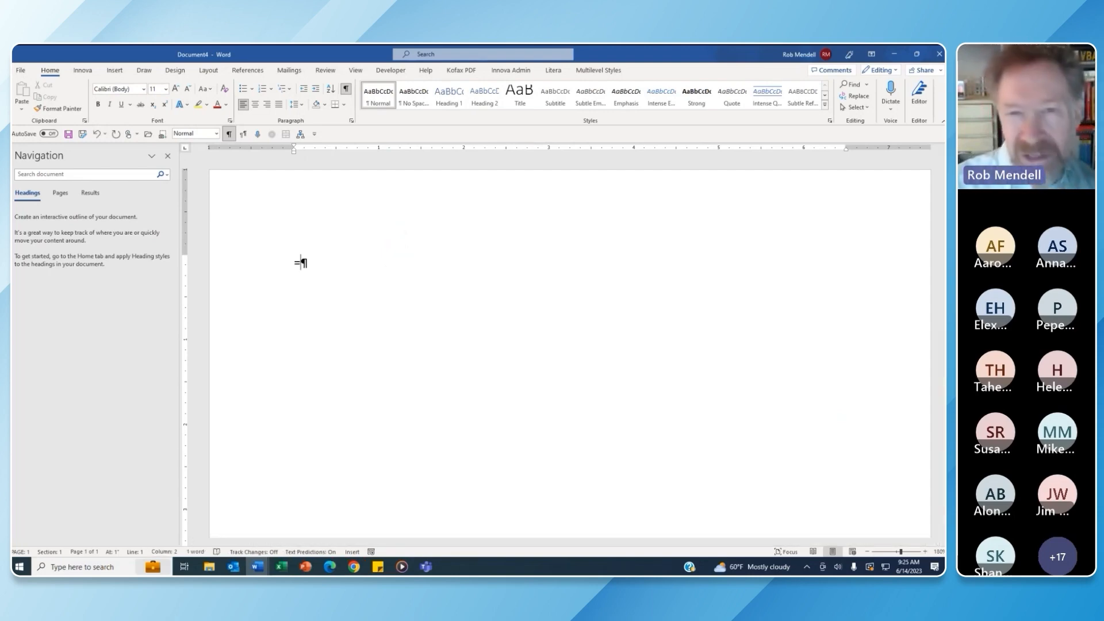
pyautogui.write('r')
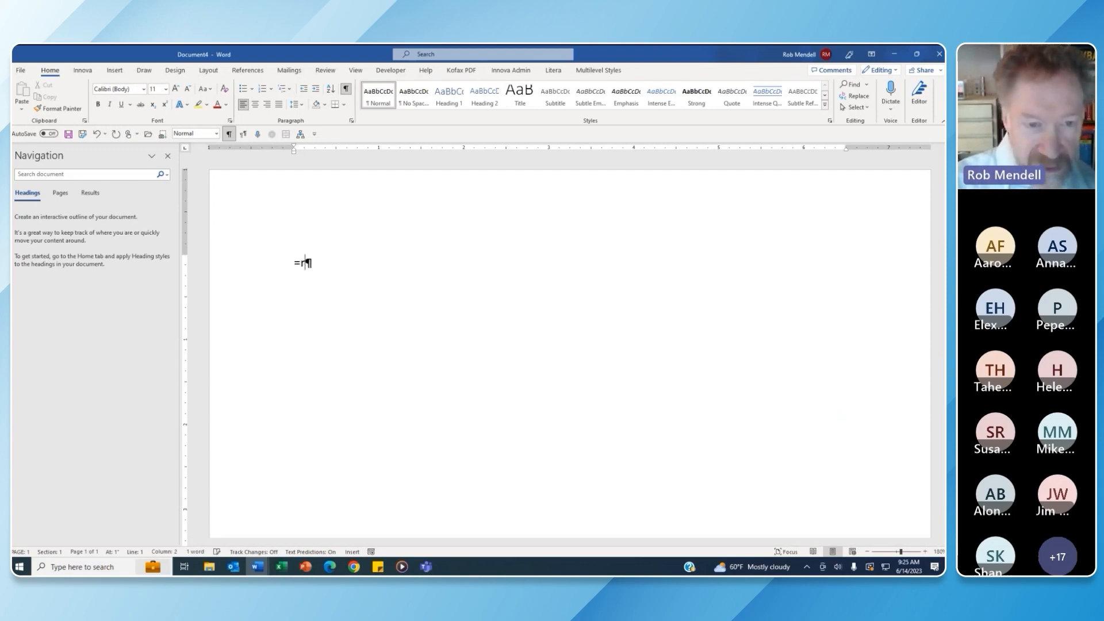
pyautogui.write('and()')
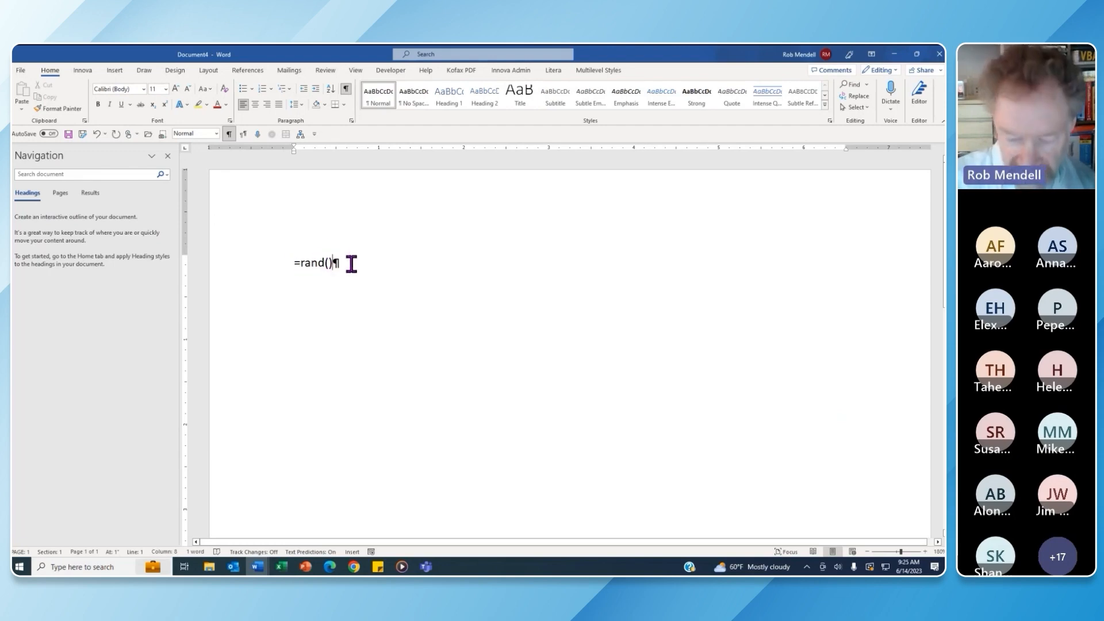
pyautogui.press('Return')
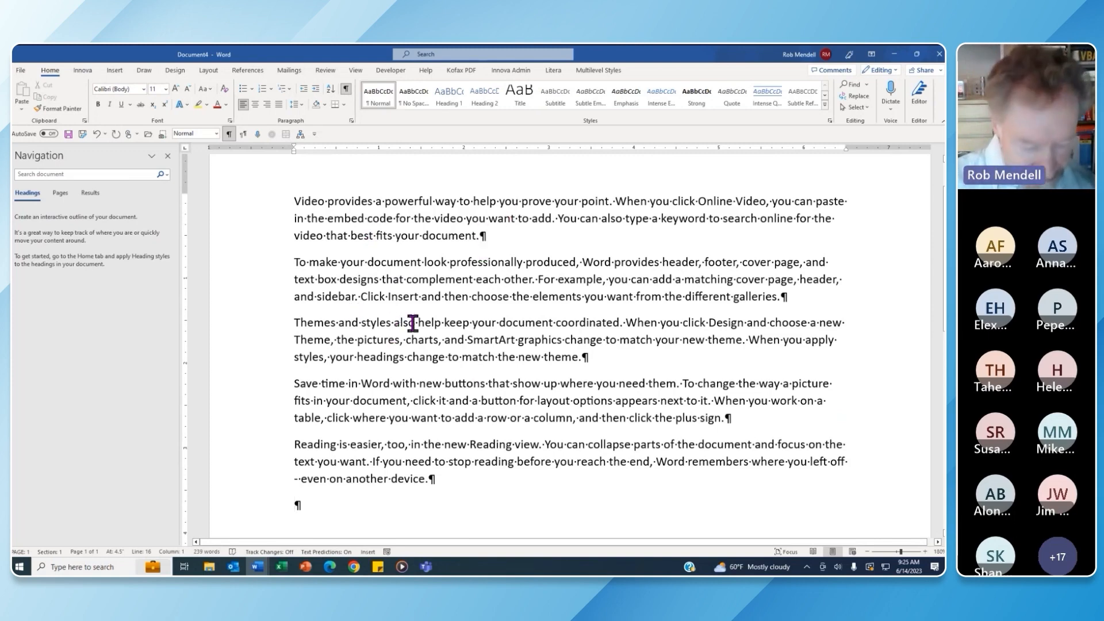
pyautogui.hotkey('ctrl', 'z')
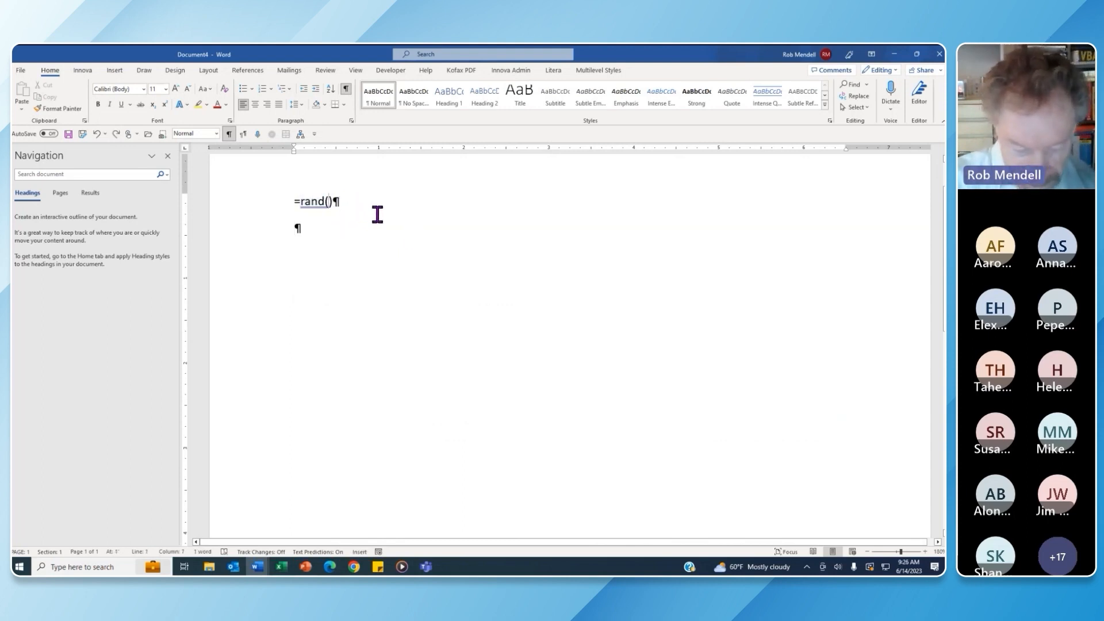
# Change the formula to =rand(50) and expand it into sample paragraphs
pyautogui.write('5')
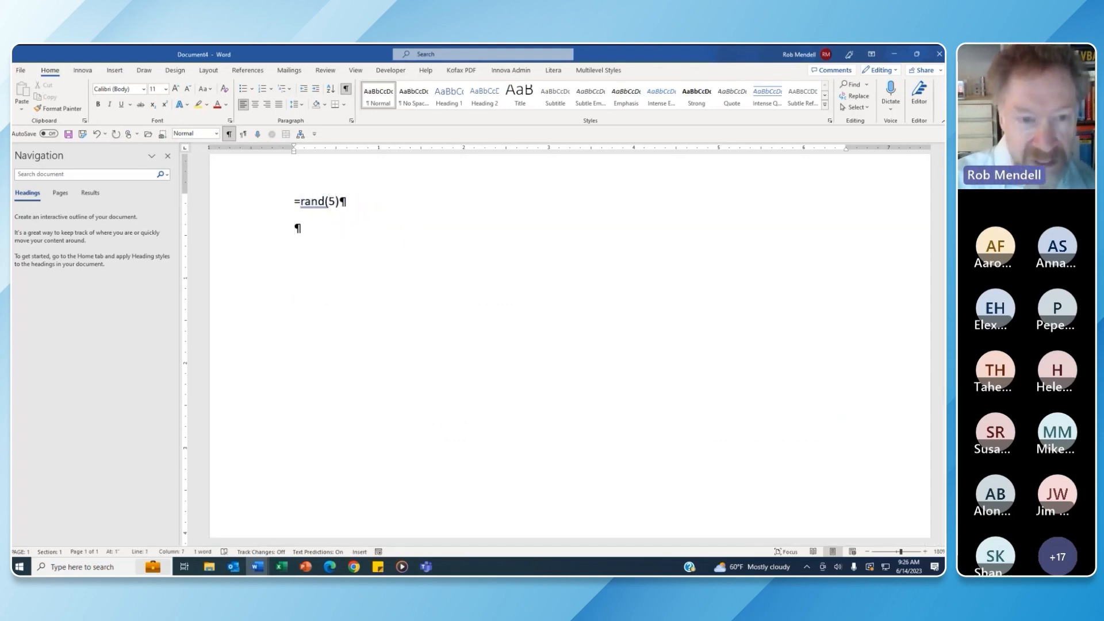
pyautogui.write('0')
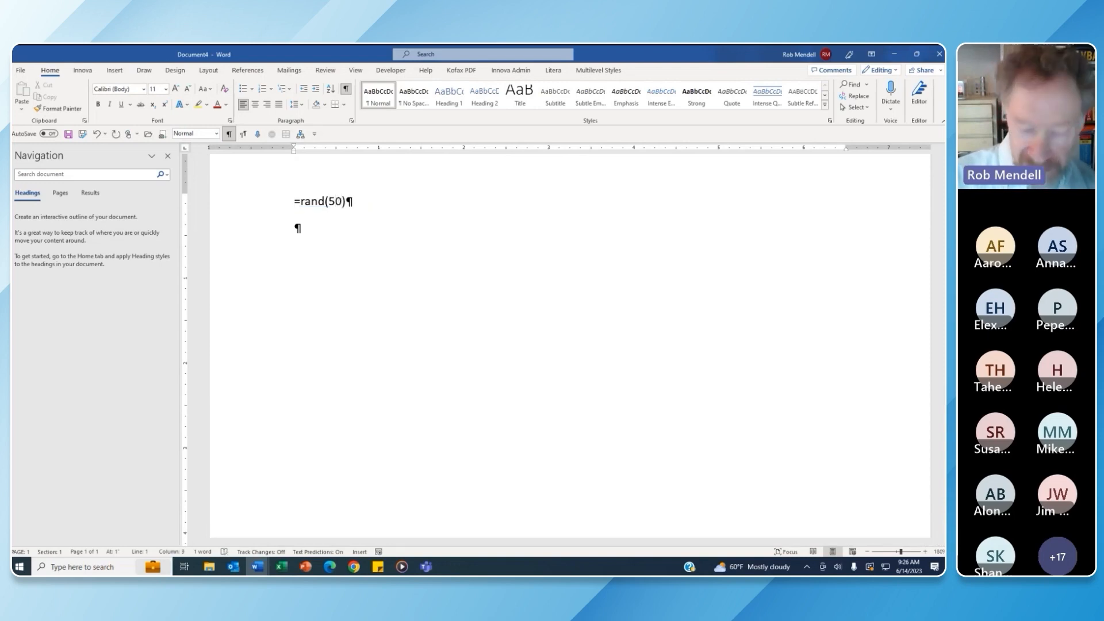
pyautogui.click(378, 202)
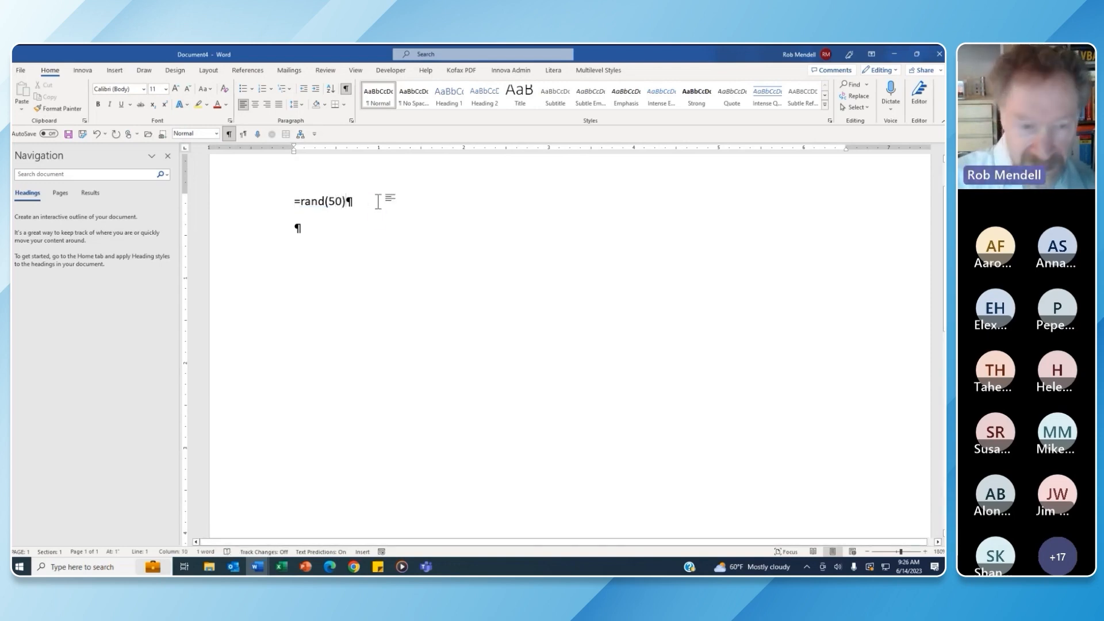
pyautogui.press('Return')
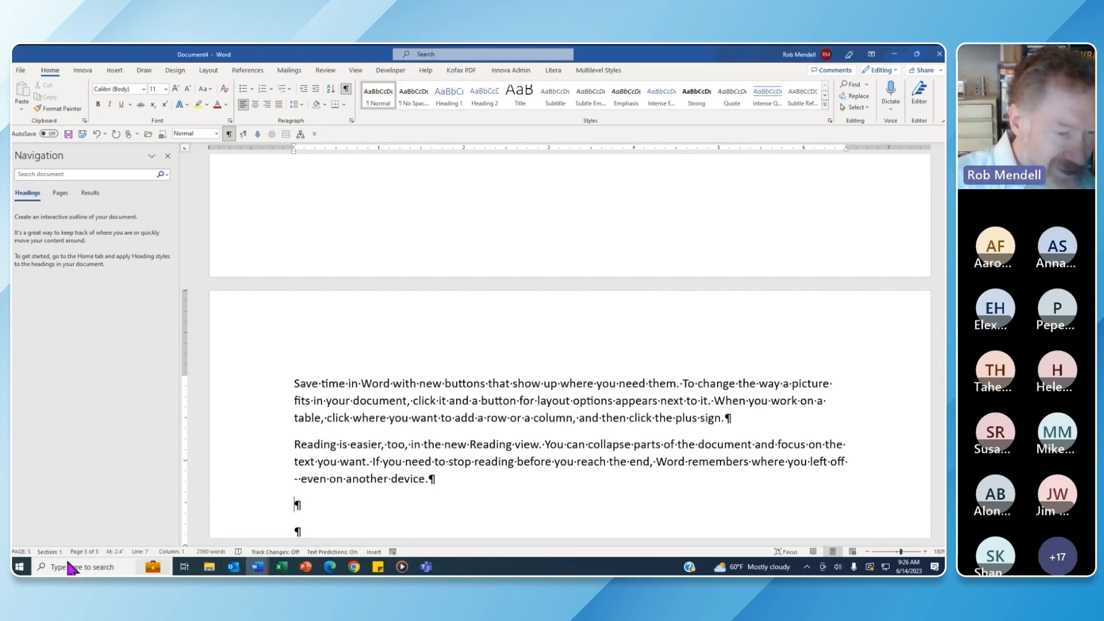
pyautogui.moveTo(943, 457); pyautogui.dragTo(943, 170)
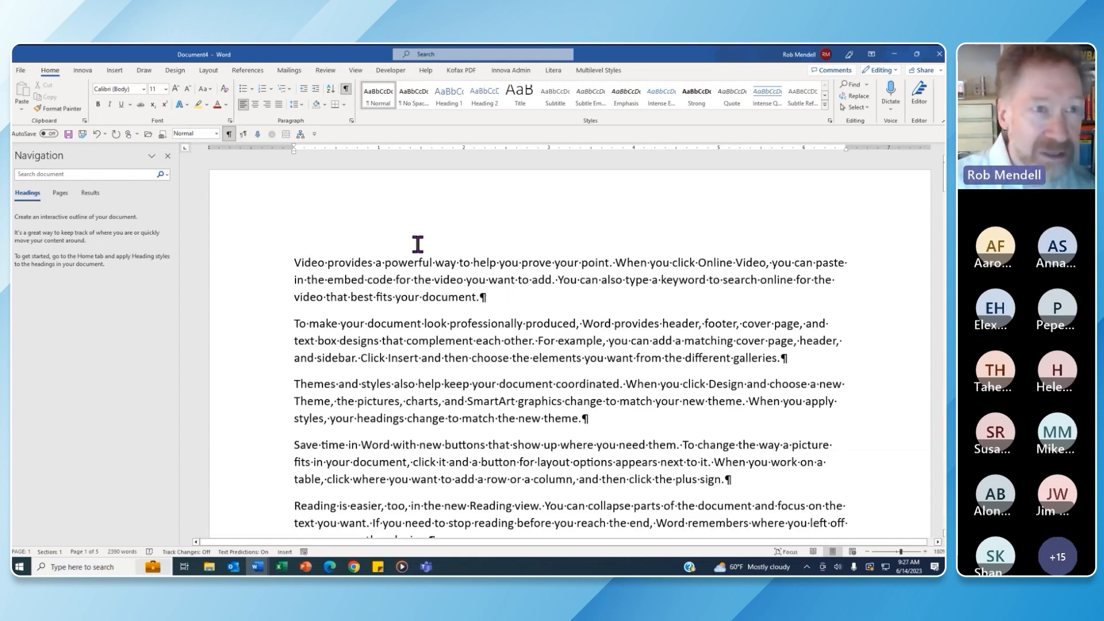
pyautogui.click(117, 73)
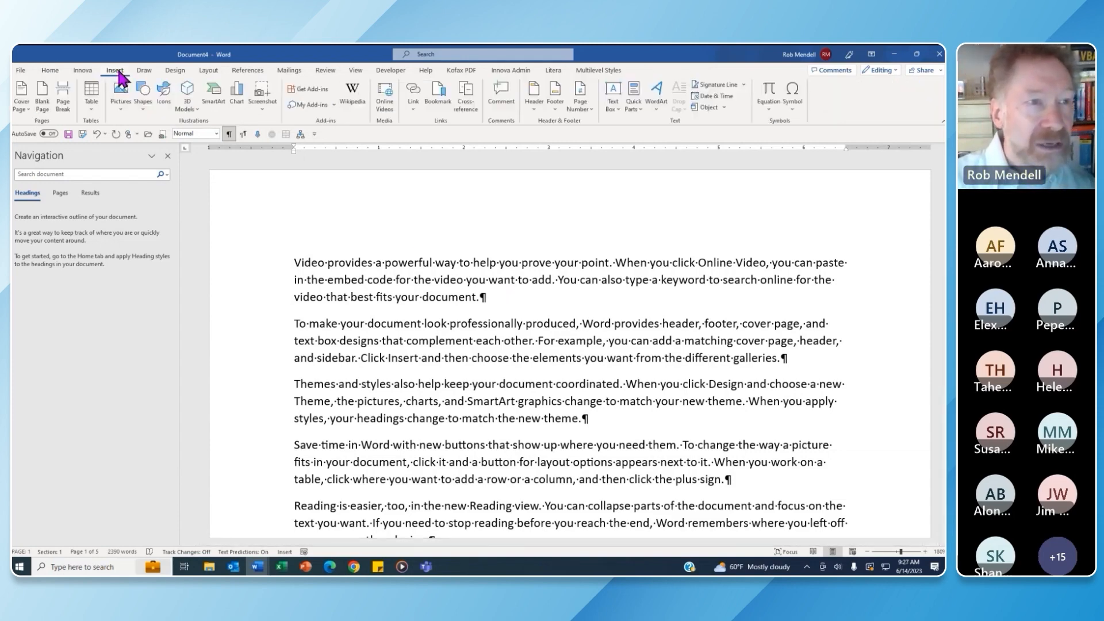
pyautogui.click(633, 97)
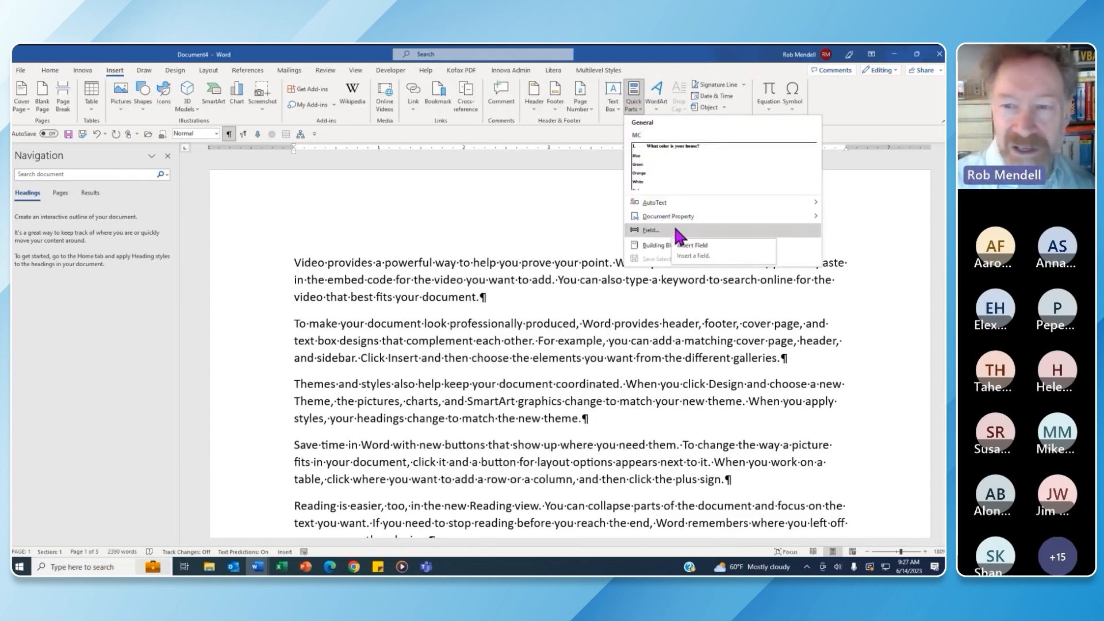
pyautogui.click(503, 299)
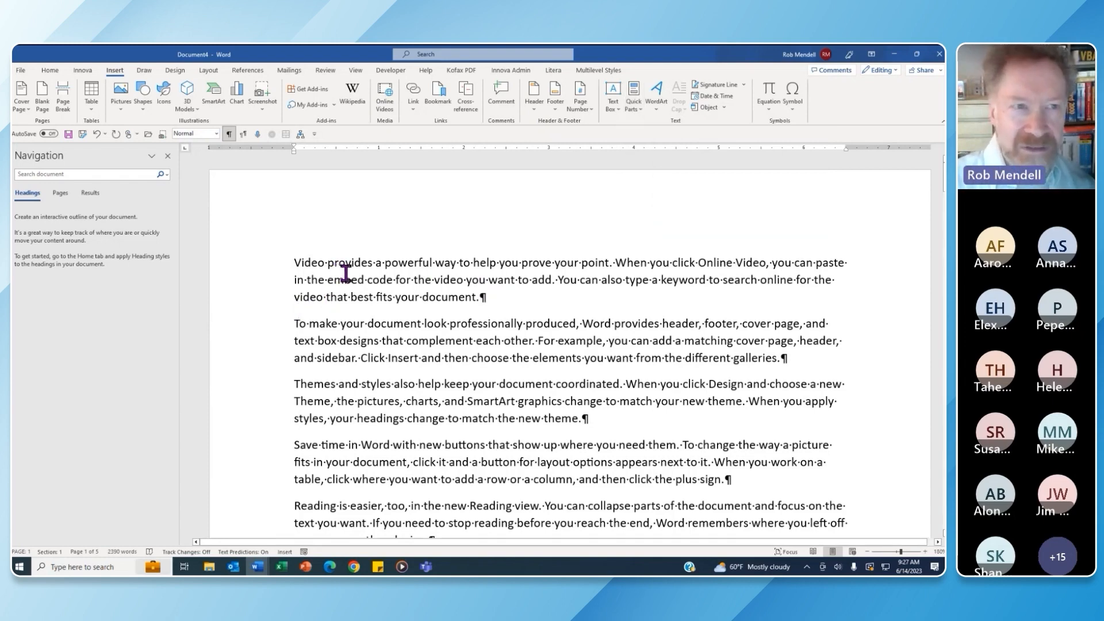
pyautogui.click(50, 70)
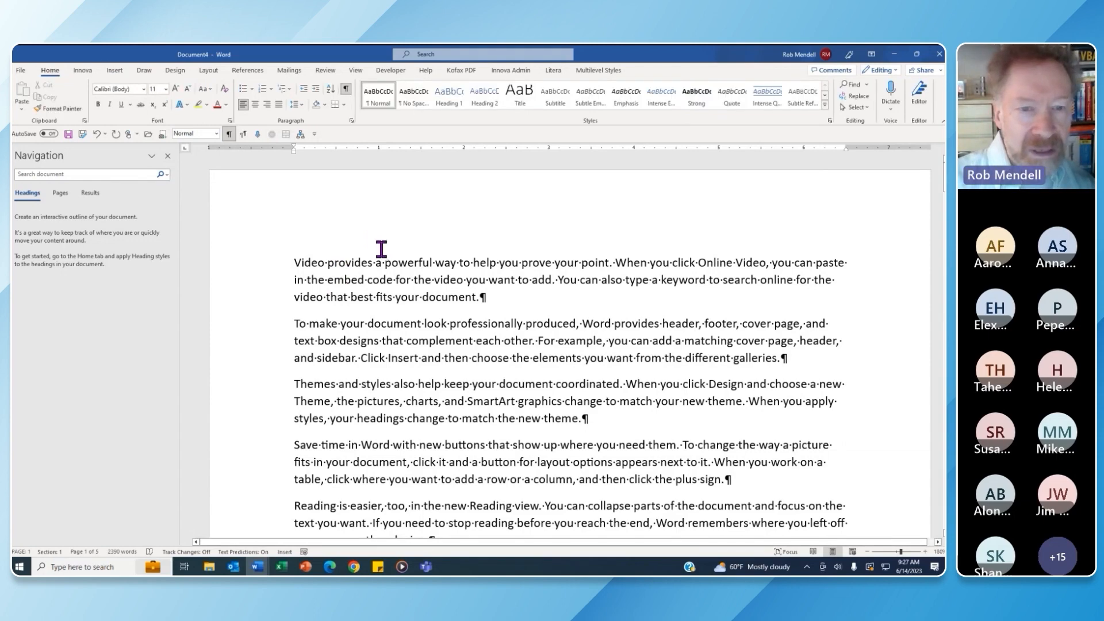
pyautogui.click(405, 263)
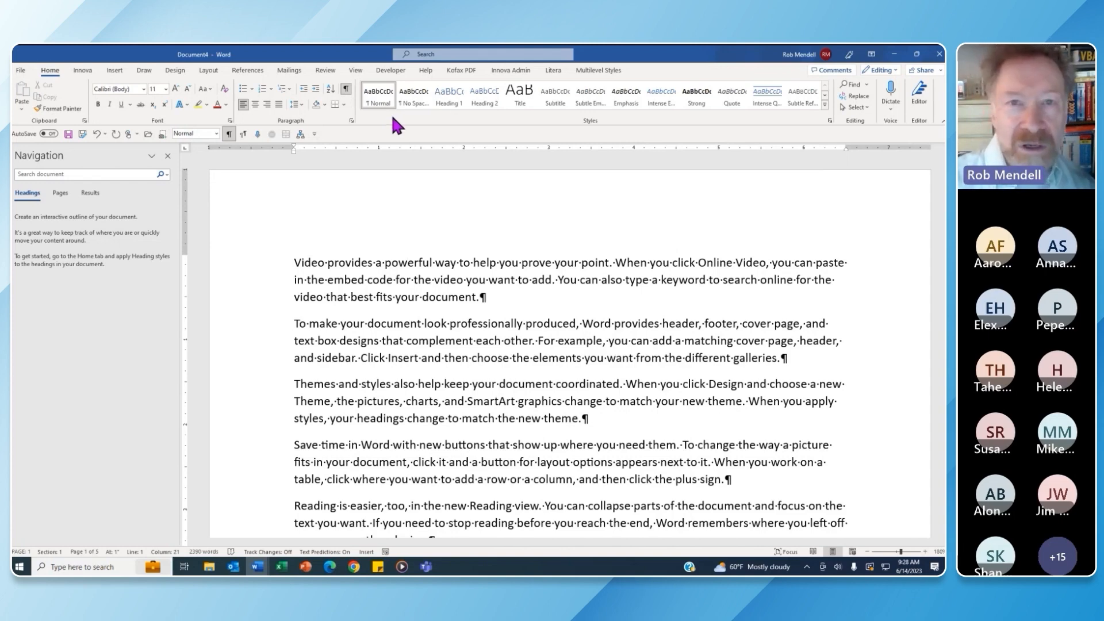
# Modify the Normal style to use Times New Roman at 12 pt
pyautogui.rightClick(378, 90)
pyautogui.click(432, 116)
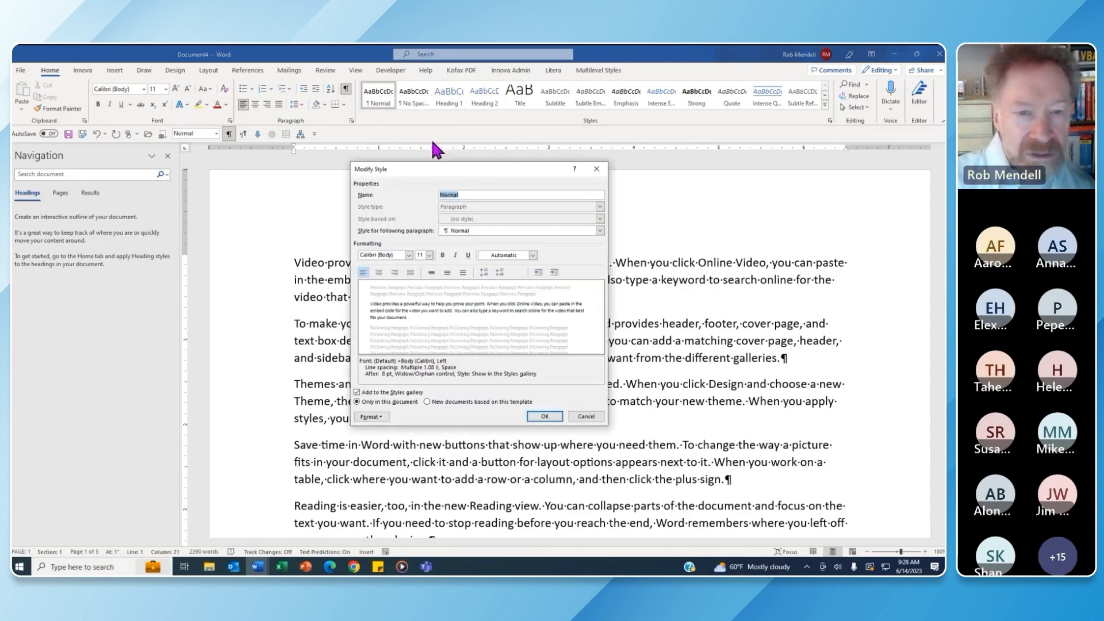
pyautogui.click(409, 255)
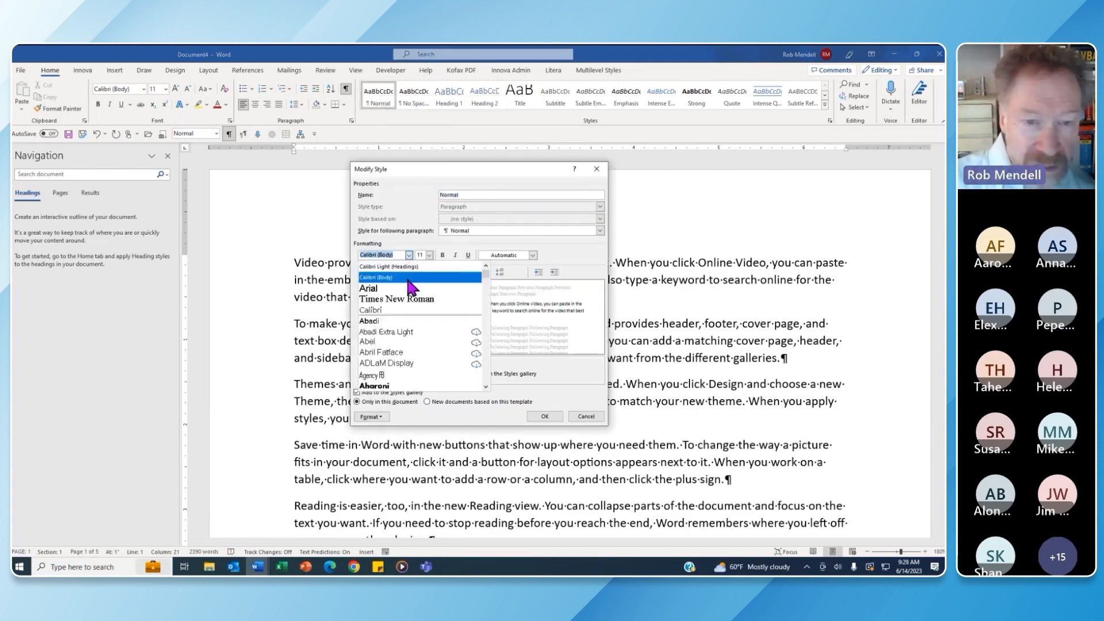
pyautogui.click(416, 299)
pyautogui.click(429, 255)
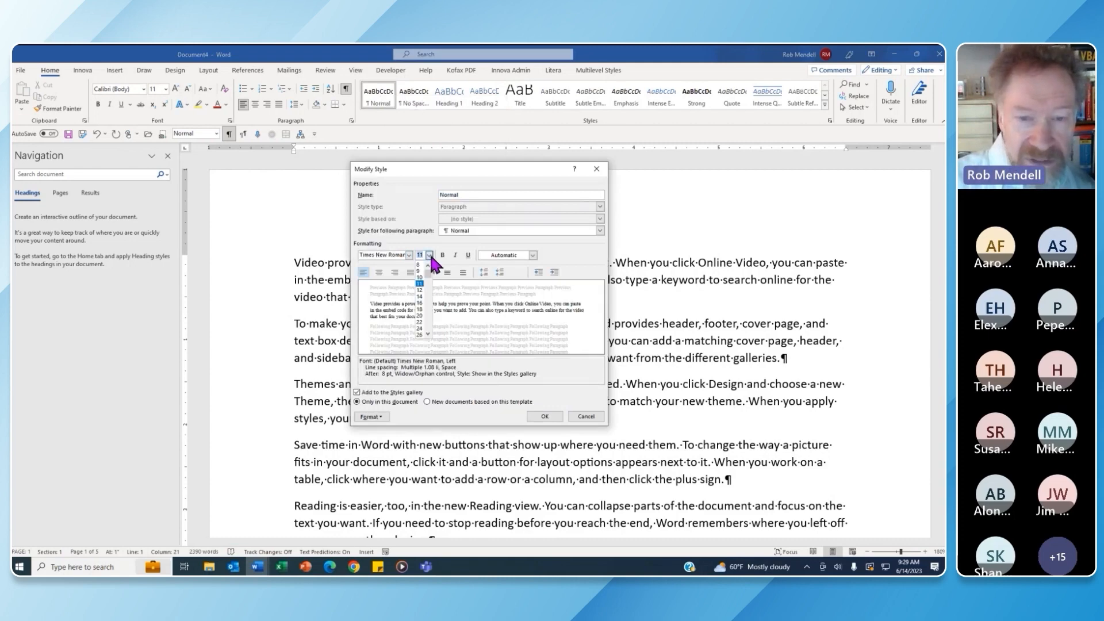
pyautogui.click(421, 291)
# Give Normal 12 pt space after, single line spacing and keep lines together, then save it
pyautogui.click(385, 417)
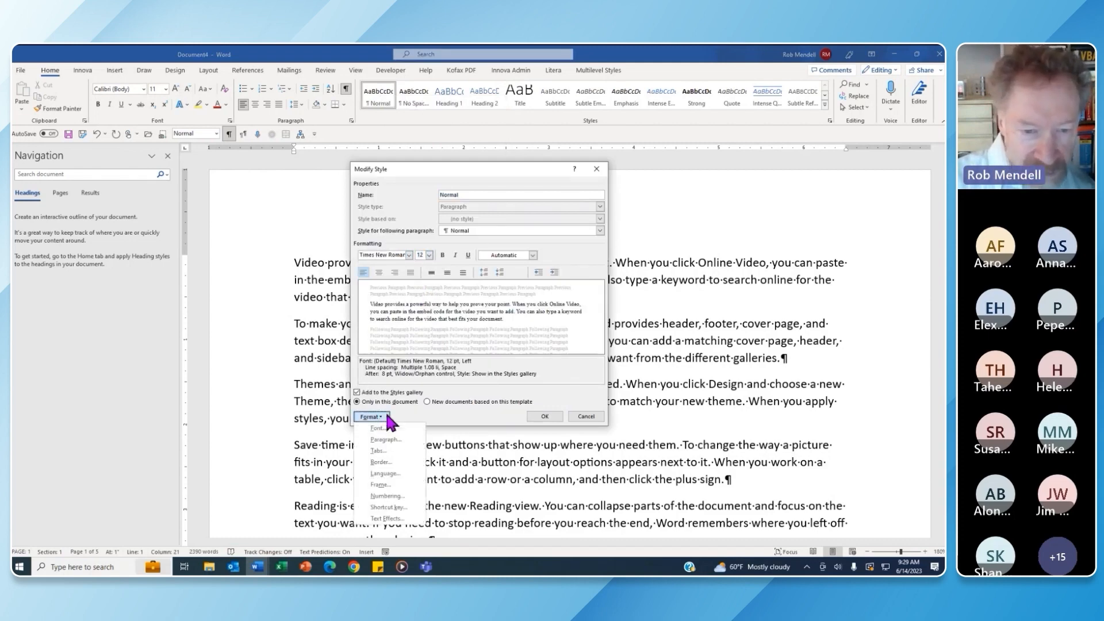
pyautogui.click(395, 440)
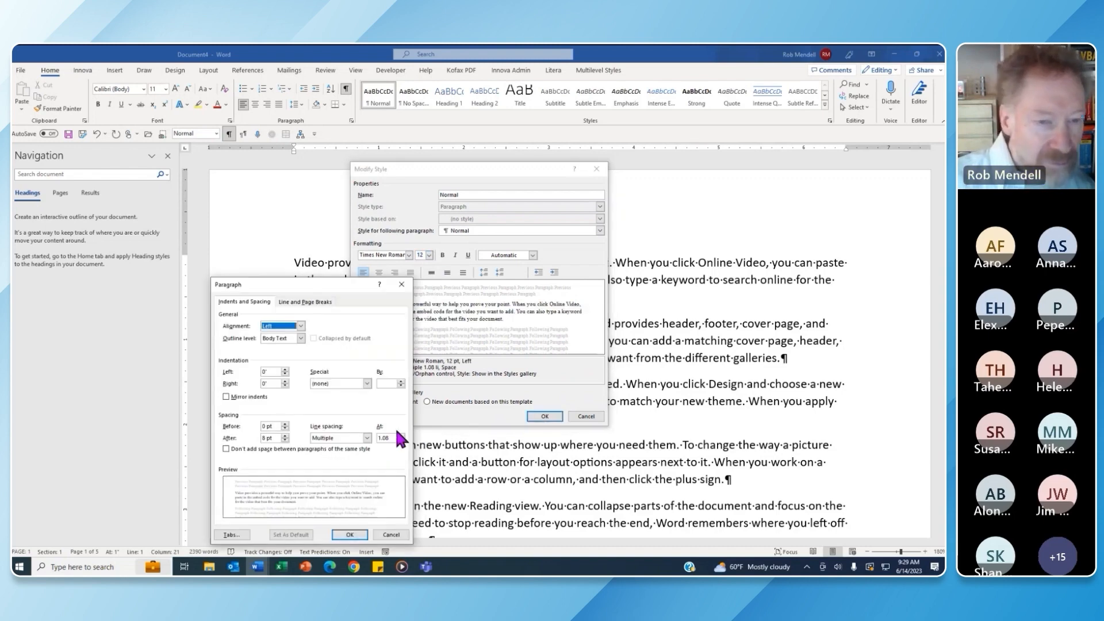
pyautogui.click(286, 436)
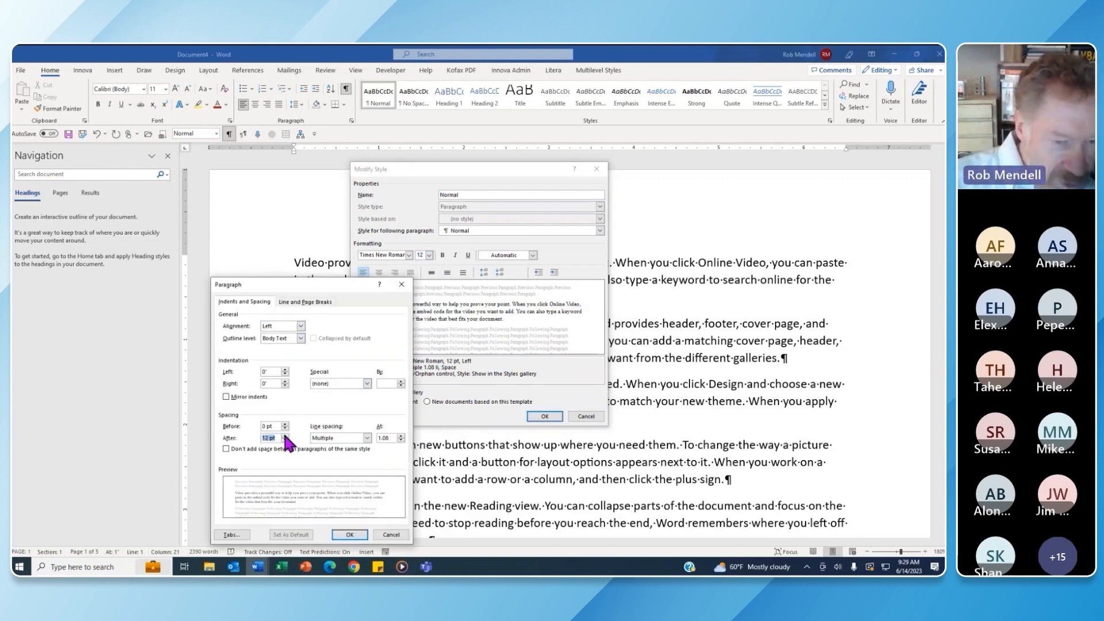
pyautogui.click(367, 438)
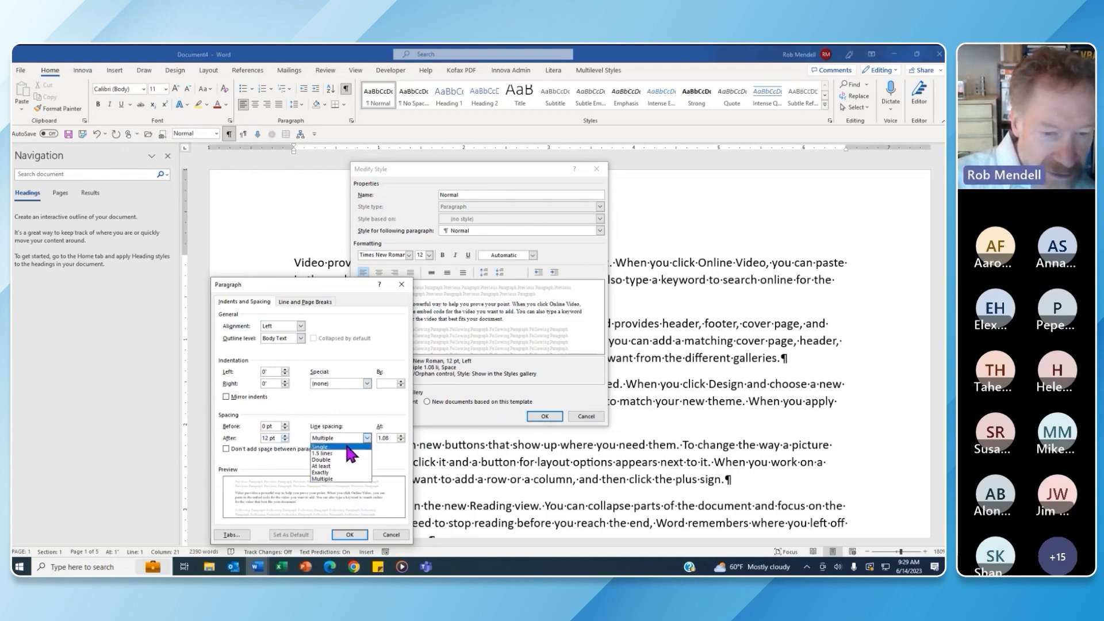
pyautogui.click(348, 447)
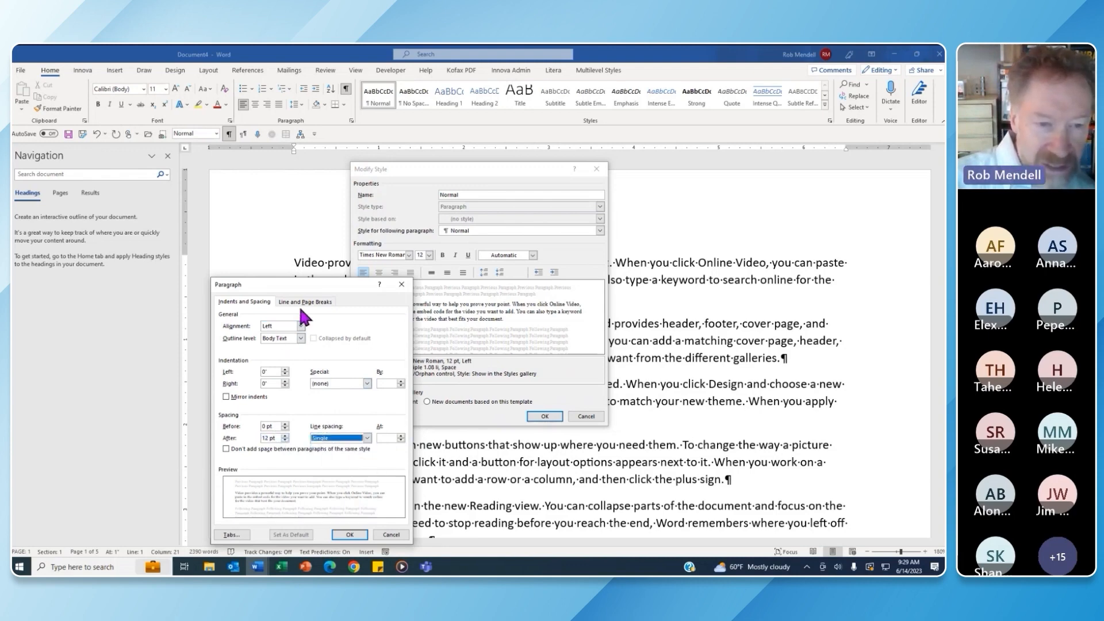
pyautogui.click(316, 303)
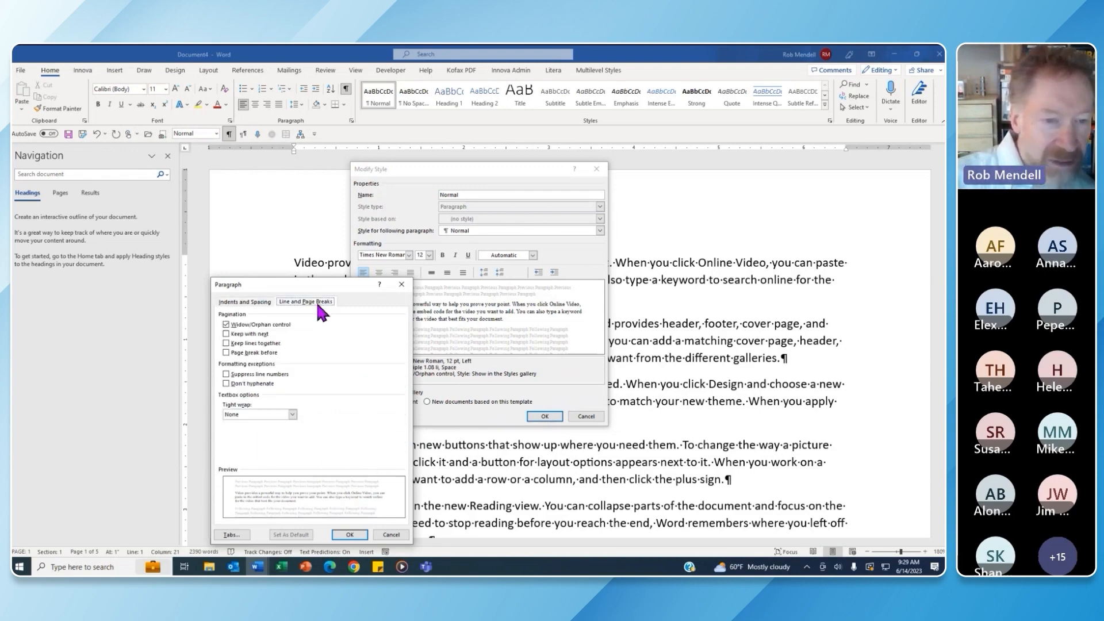
pyautogui.click(228, 344)
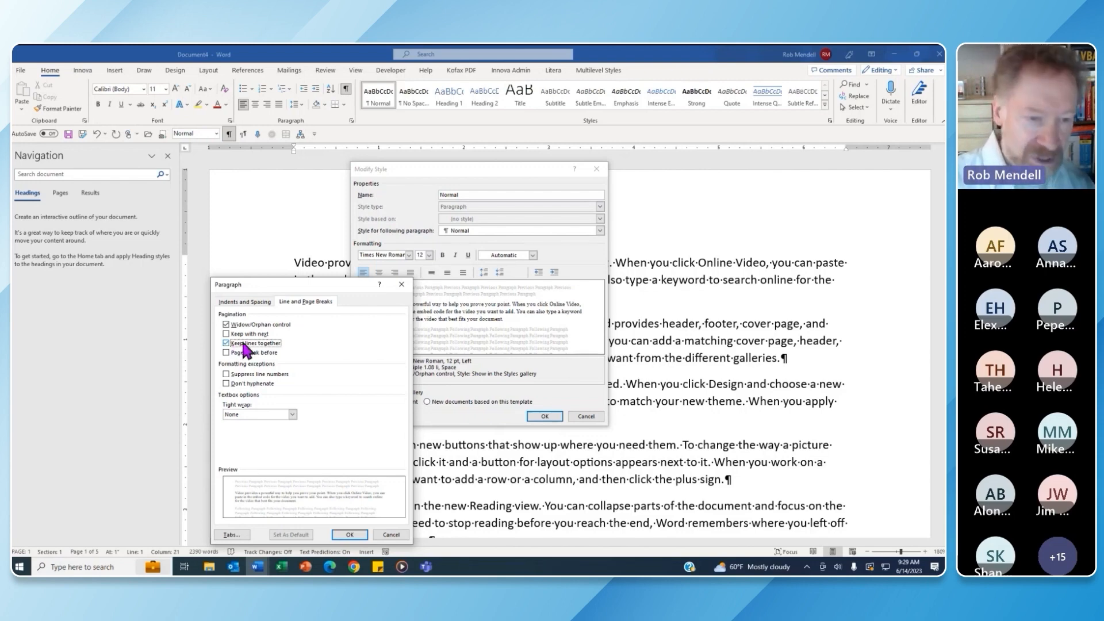
pyautogui.click(354, 534)
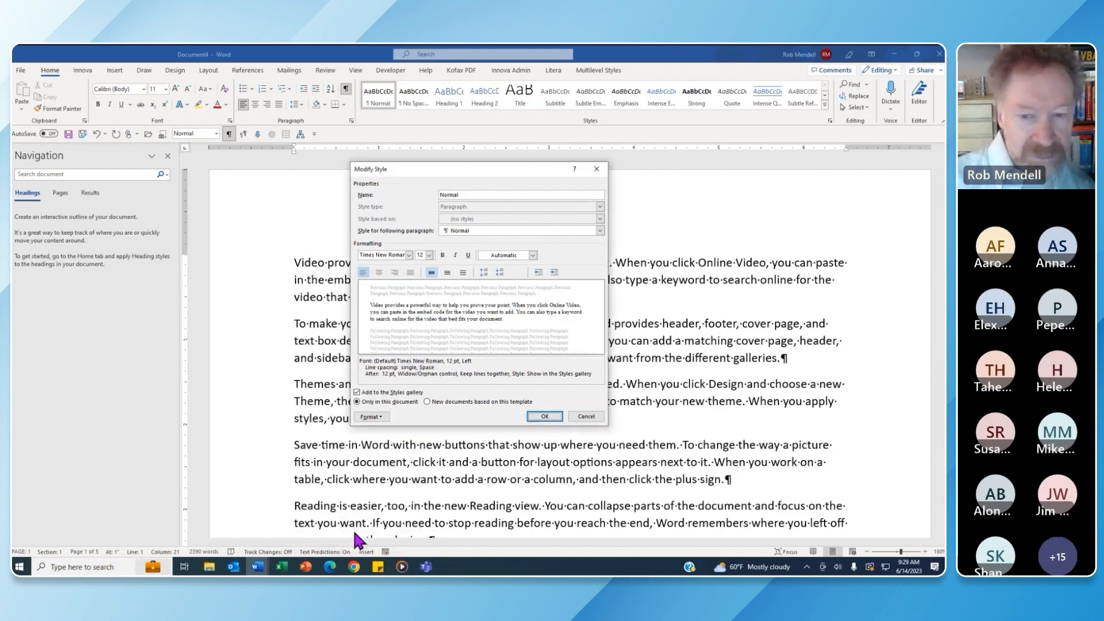
pyautogui.click(545, 417)
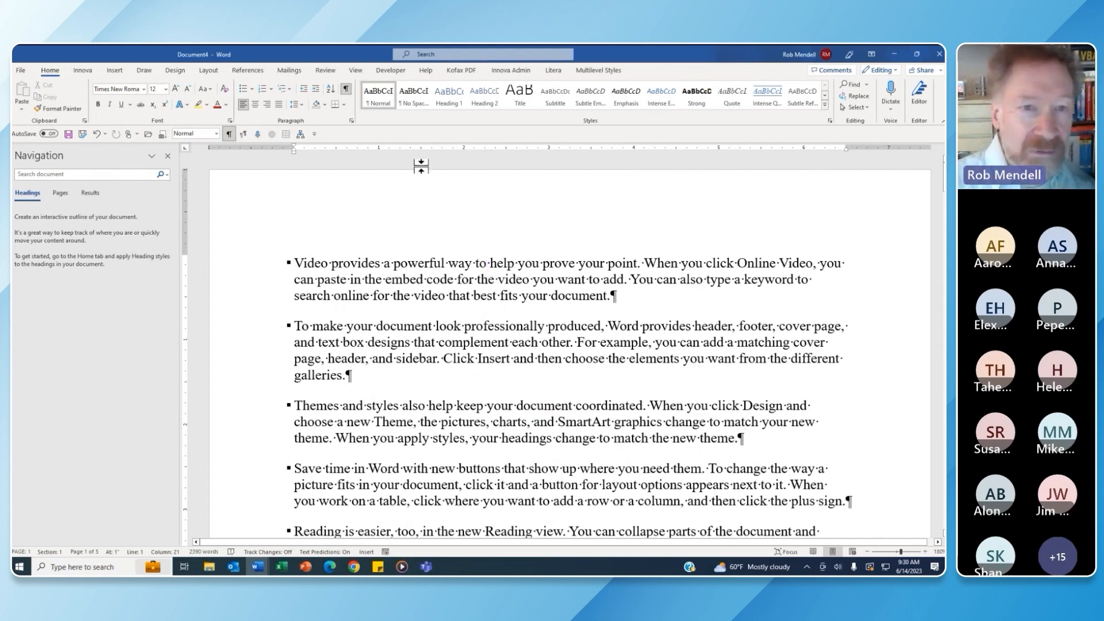
# Select the entire document and apply the No Spacing style to all paragraphs
pyautogui.rightClick(382, 90)
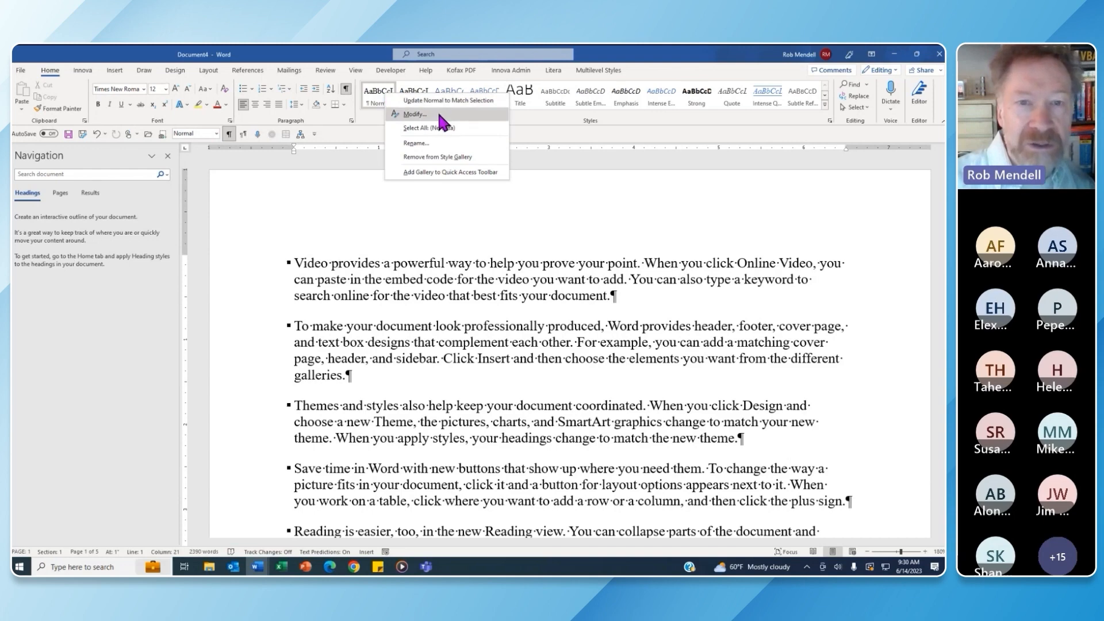
pyautogui.click(439, 263)
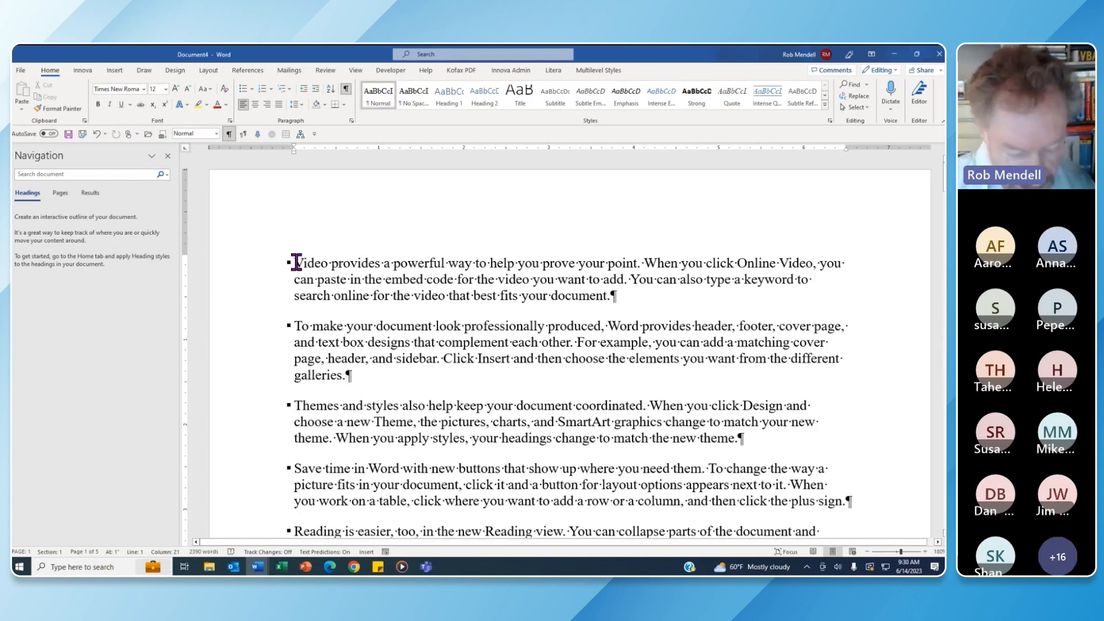
pyautogui.hotkey('ctrl', 'a')
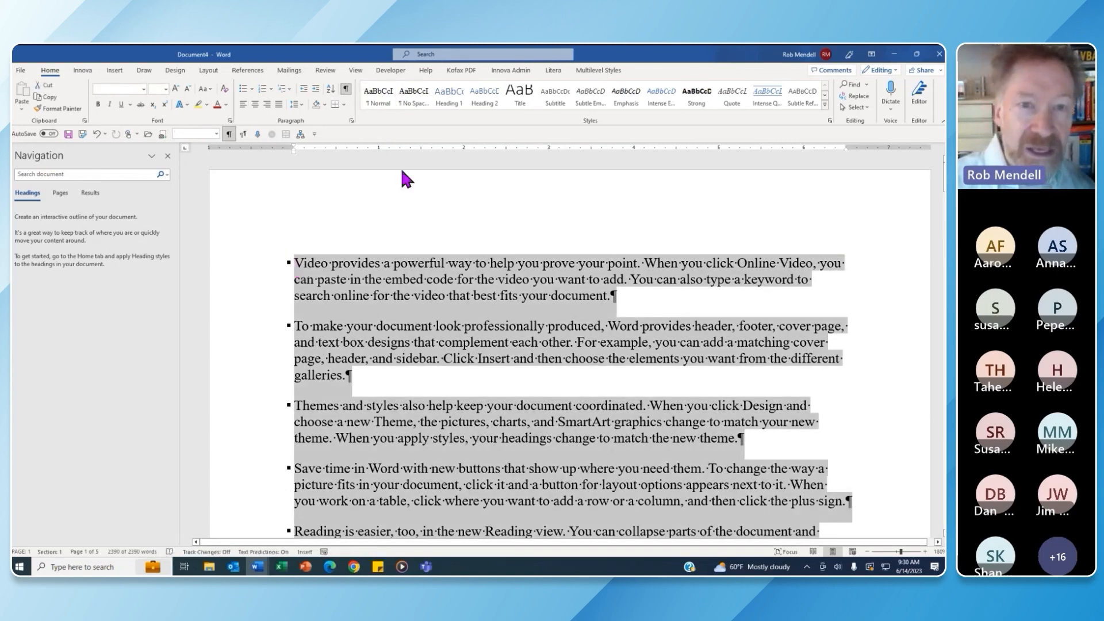
pyautogui.click(416, 97)
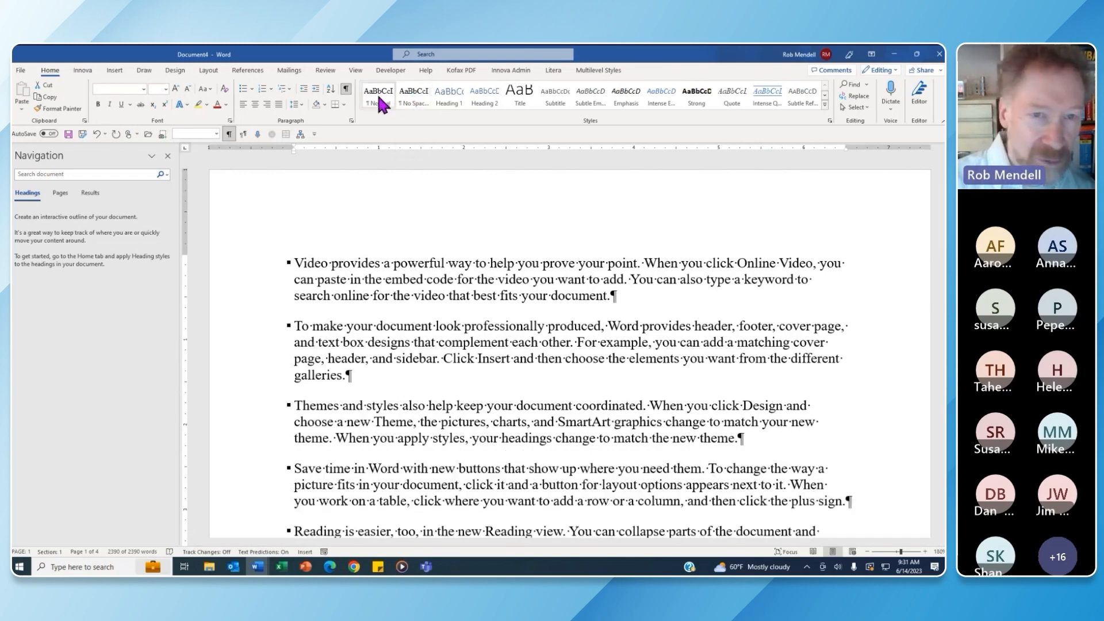
pyautogui.click(415, 314)
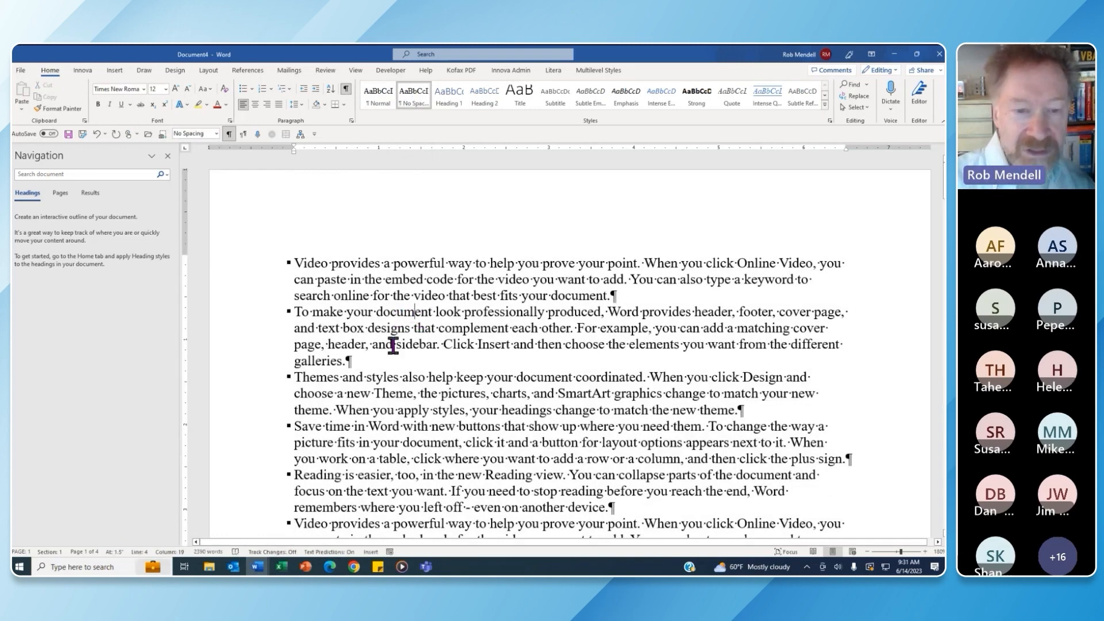
# Set 12 pt space after the 'To make your document' paragraph, leaving keep-lines-together off
pyautogui.moveTo(298, 312); pyautogui.dragTo(371, 359)
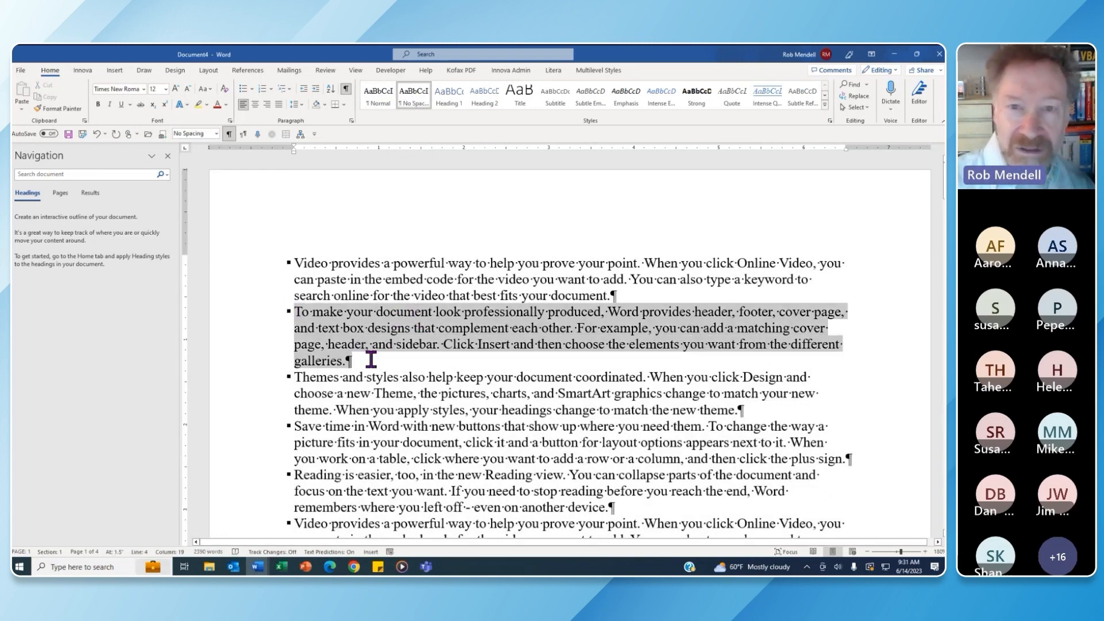
pyautogui.click(360, 328)
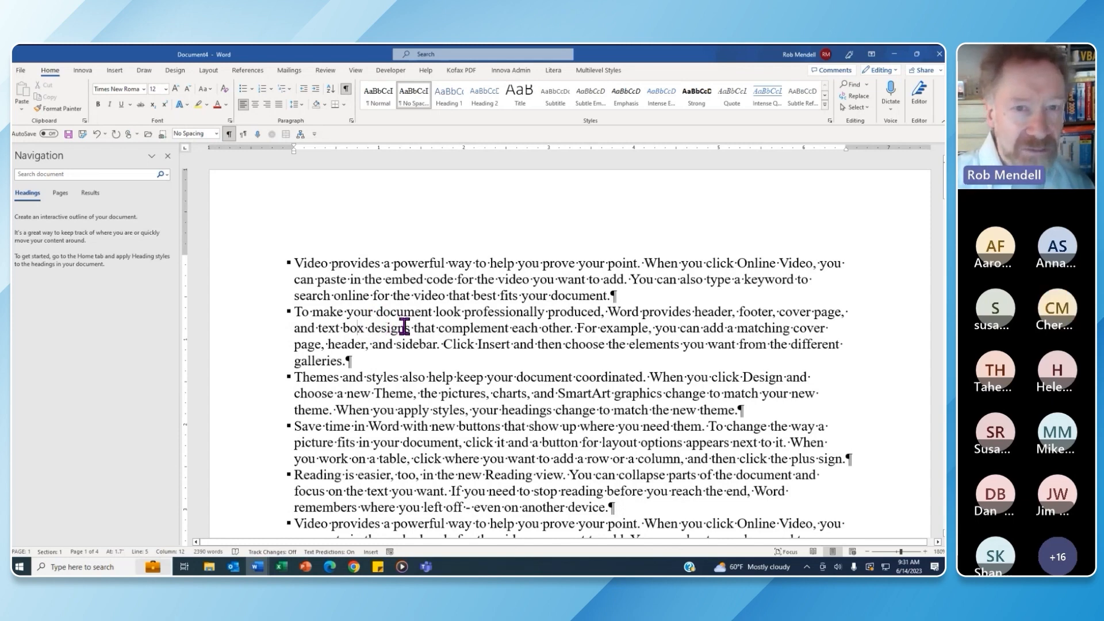
pyautogui.click(351, 120)
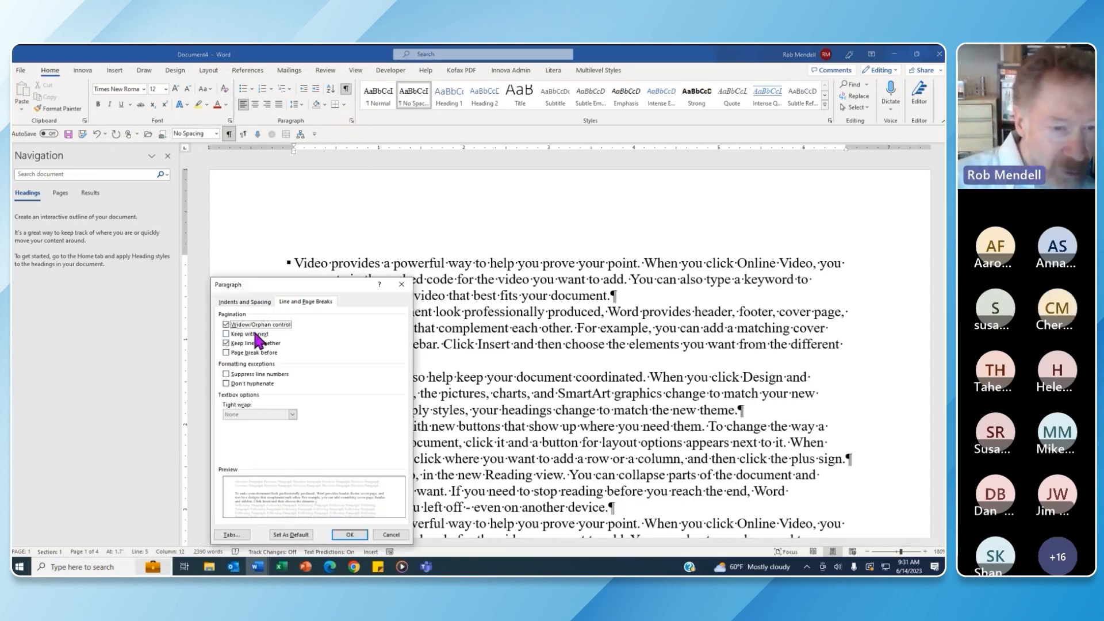
pyautogui.click(257, 303)
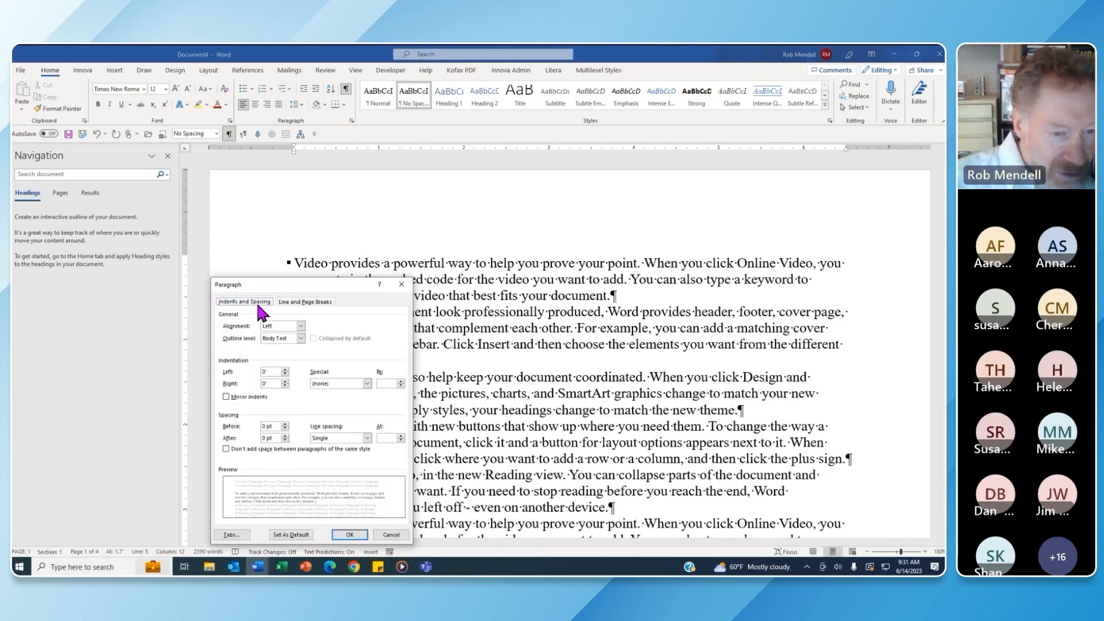
pyautogui.click(284, 434)
pyautogui.click(284, 434)
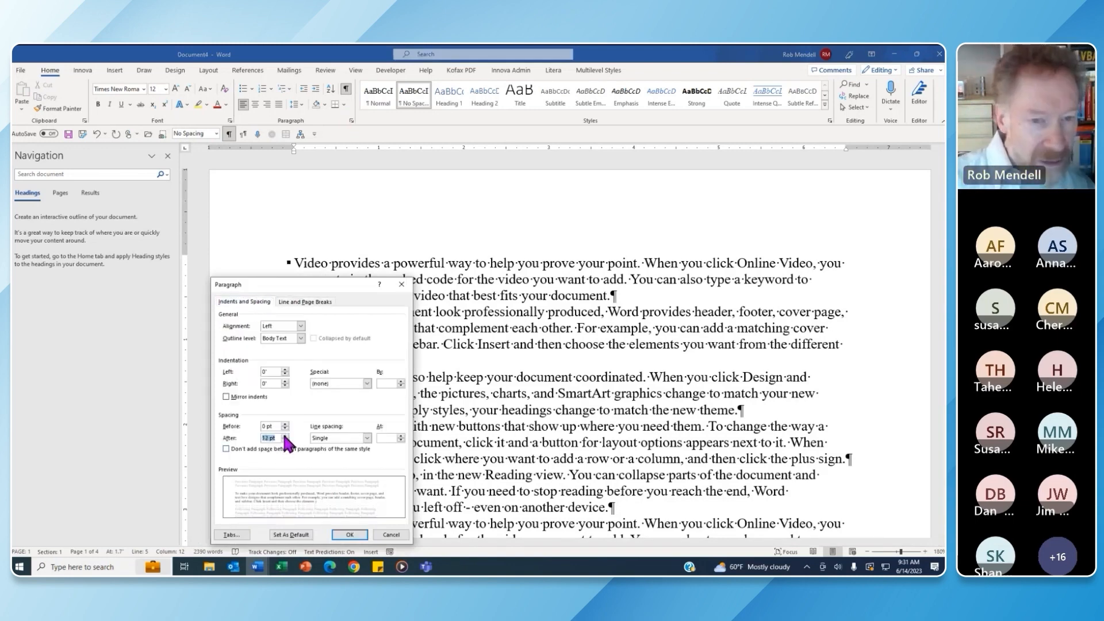
pyautogui.click(306, 301)
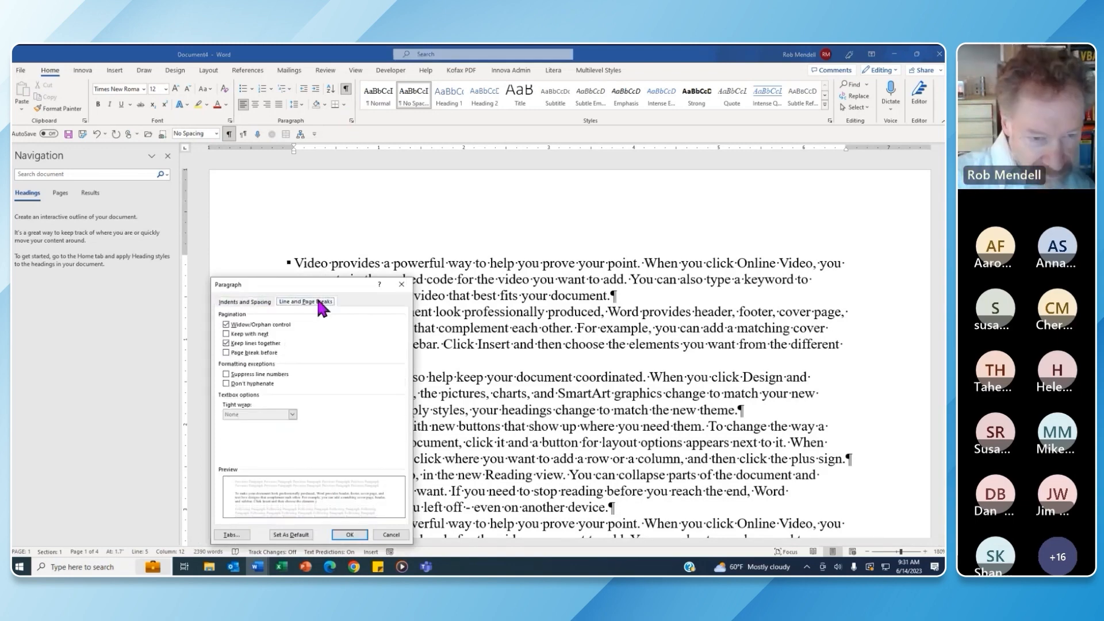
pyautogui.click(226, 344)
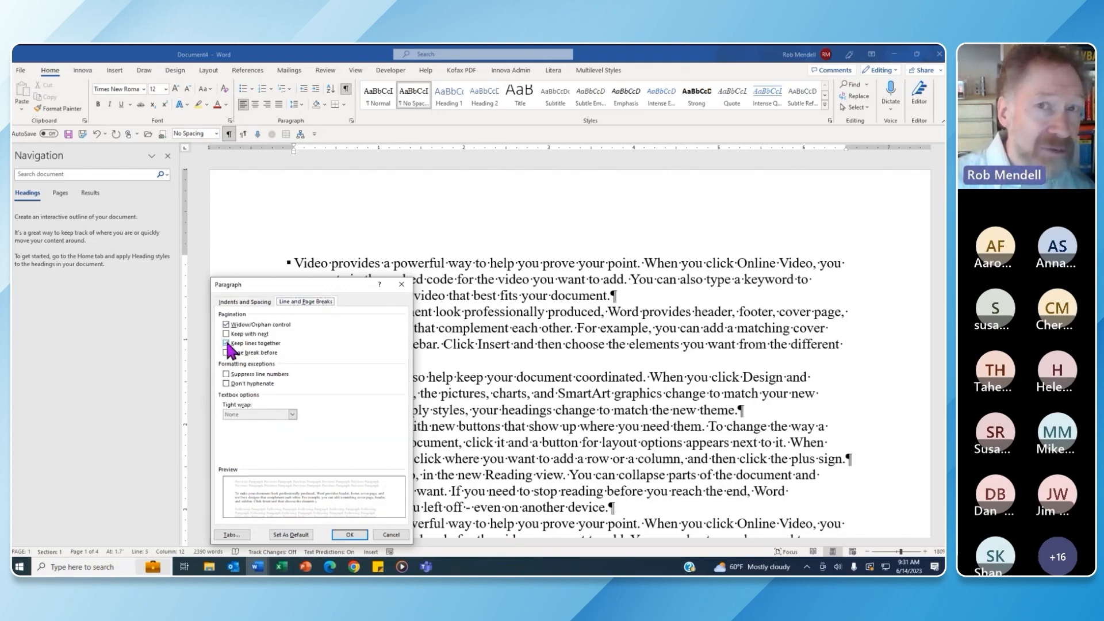
pyautogui.click(227, 344)
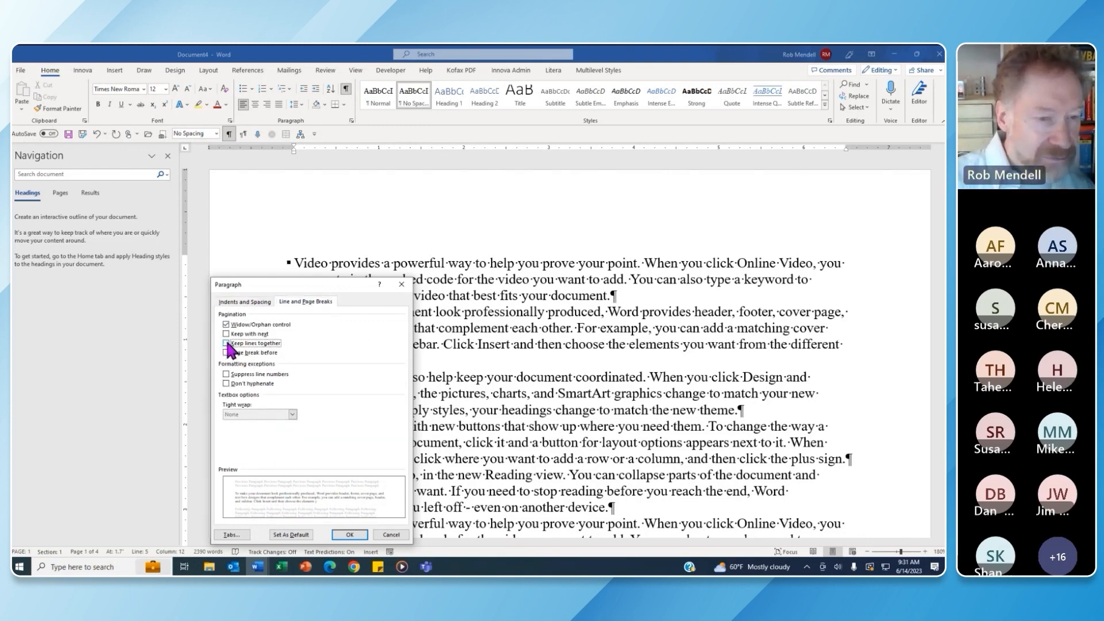
pyautogui.click(349, 535)
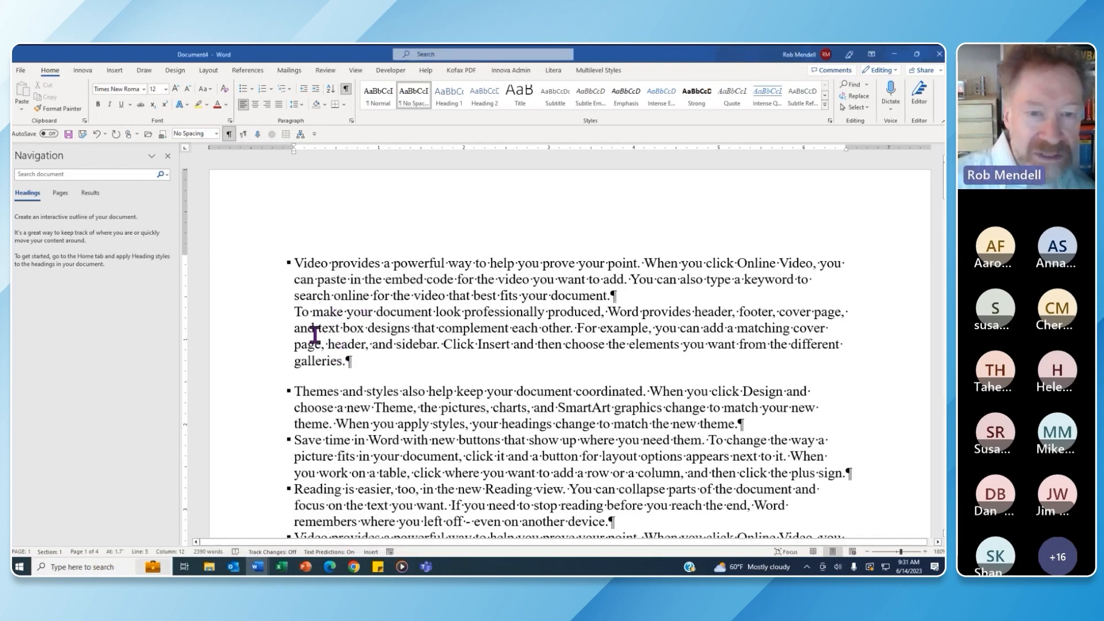
# Open the quick Styles list from the paragraph's shortcut mini toolbar
pyautogui.rightClick(391, 322)
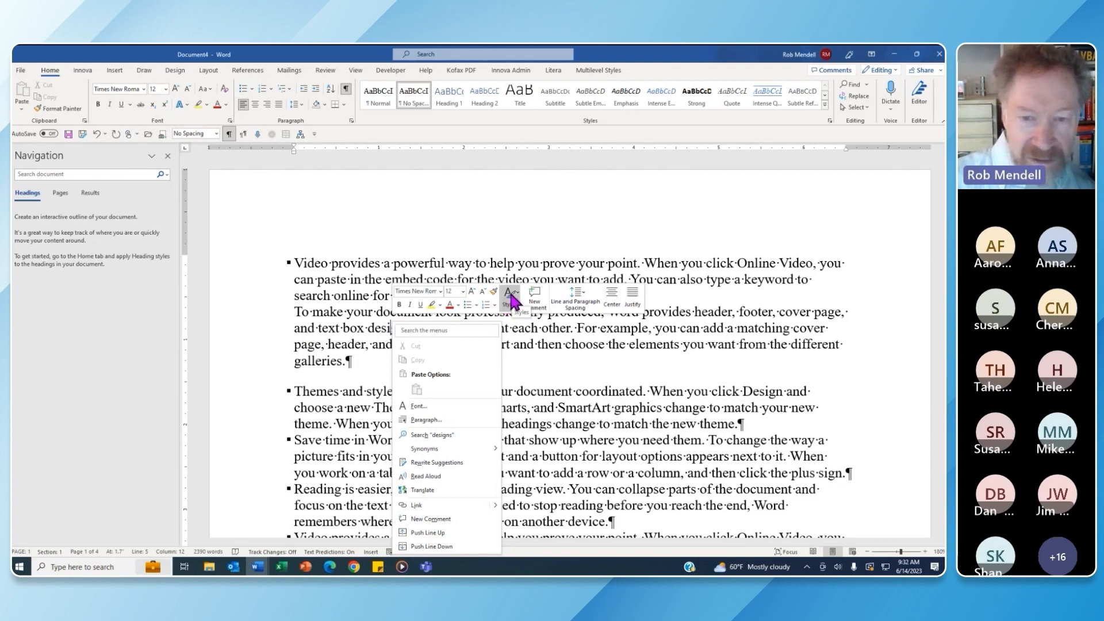
pyautogui.click(512, 300)
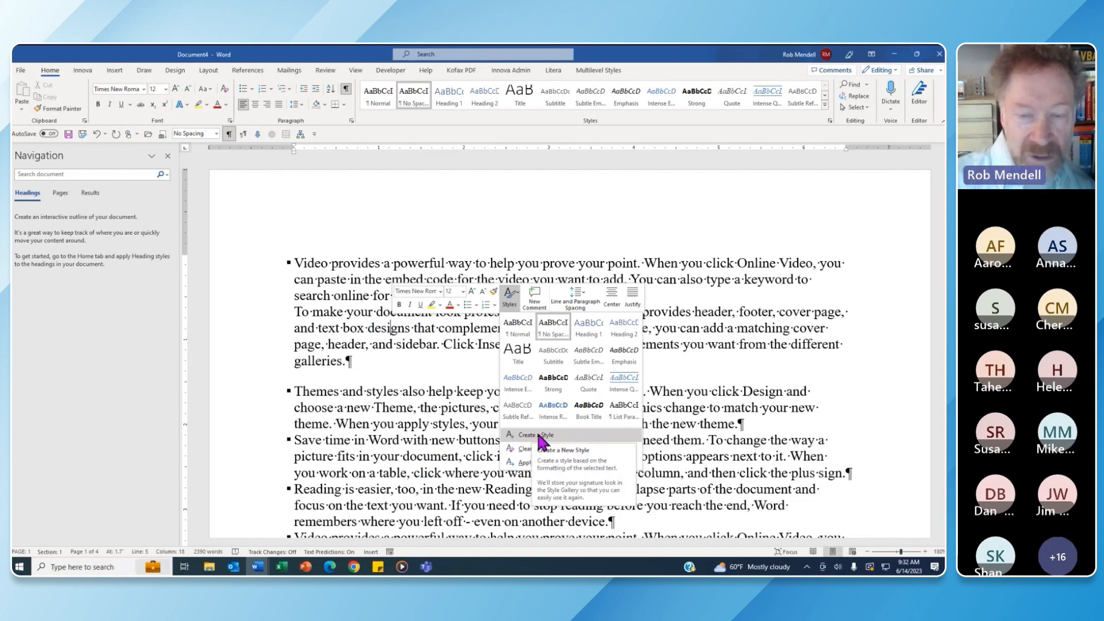
pyautogui.click(824, 104)
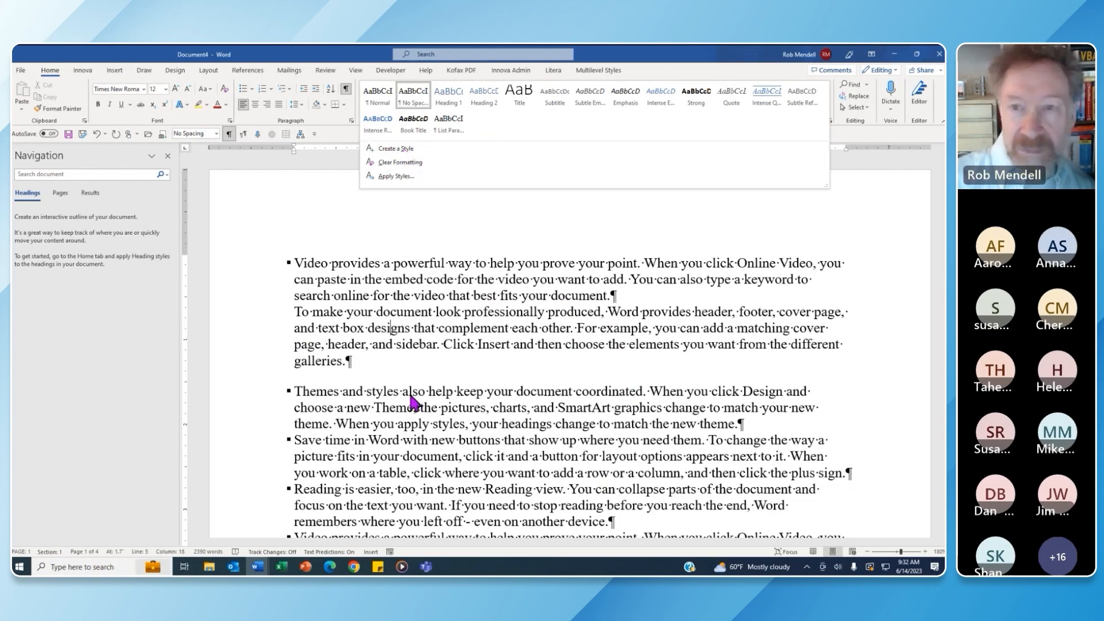
pyautogui.click(391, 328)
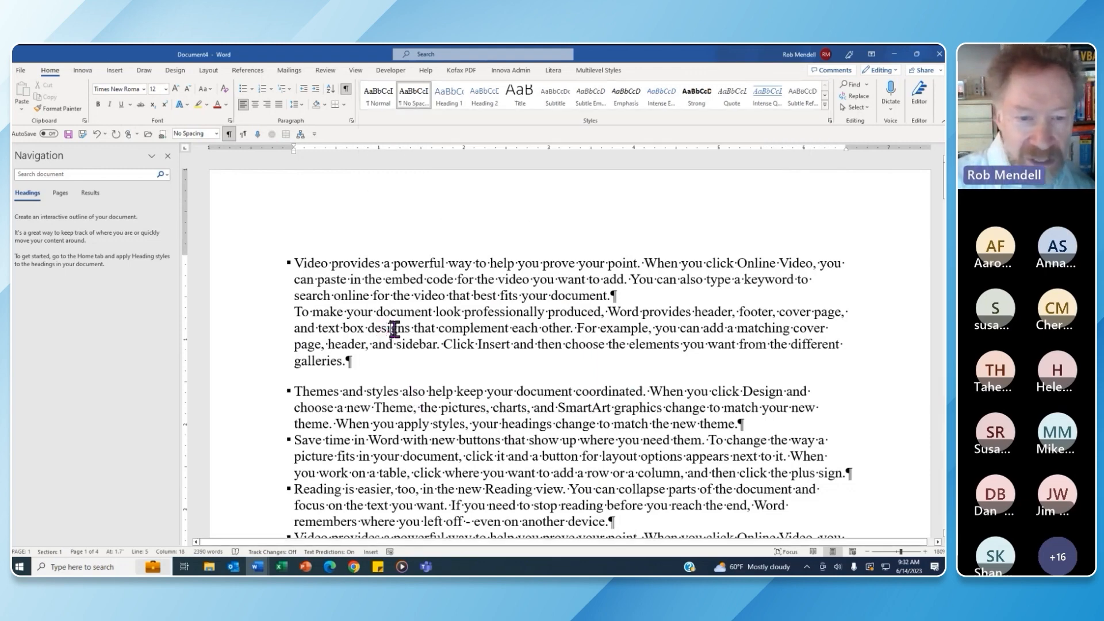
pyautogui.rightClick(394, 329)
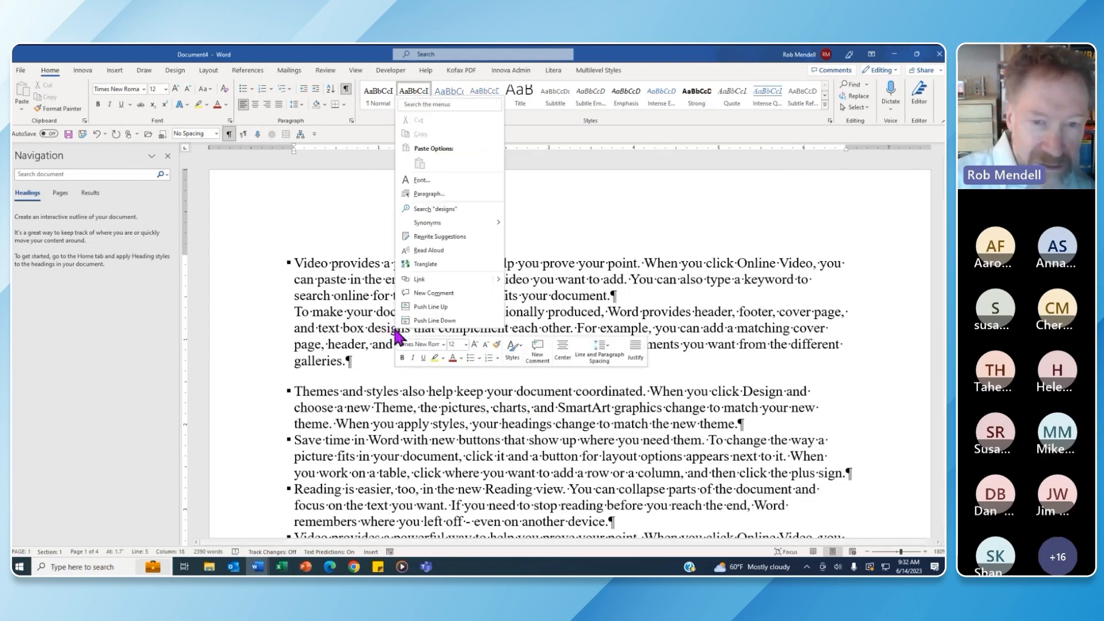
pyautogui.click(513, 351)
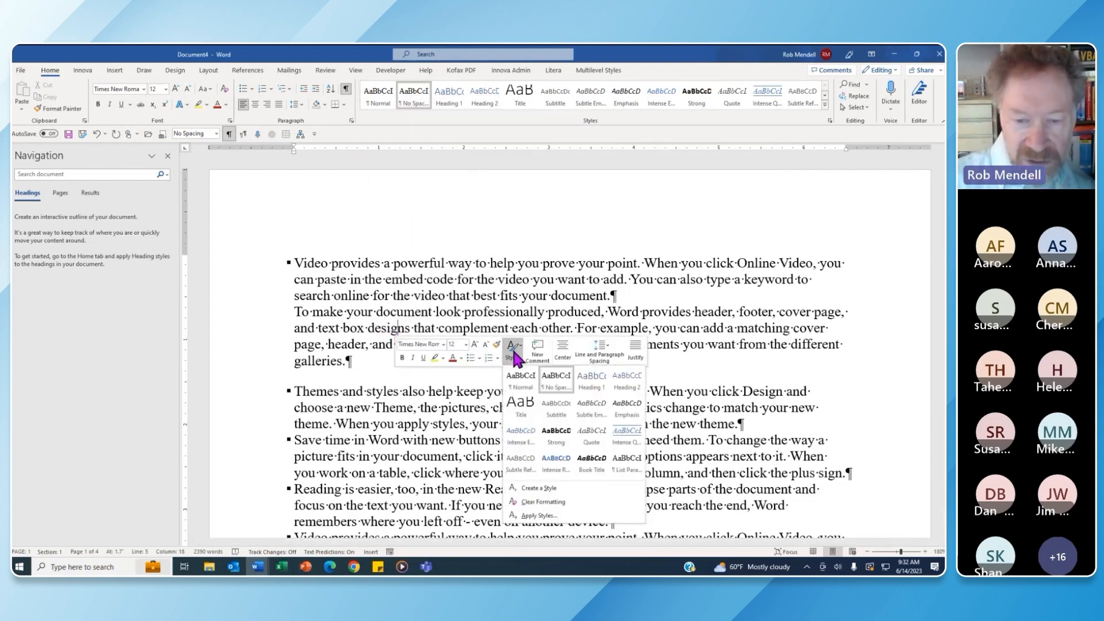
# Start a new style from the paragraph, name it BodyText and base it on Normal
pyautogui.click(540, 489)
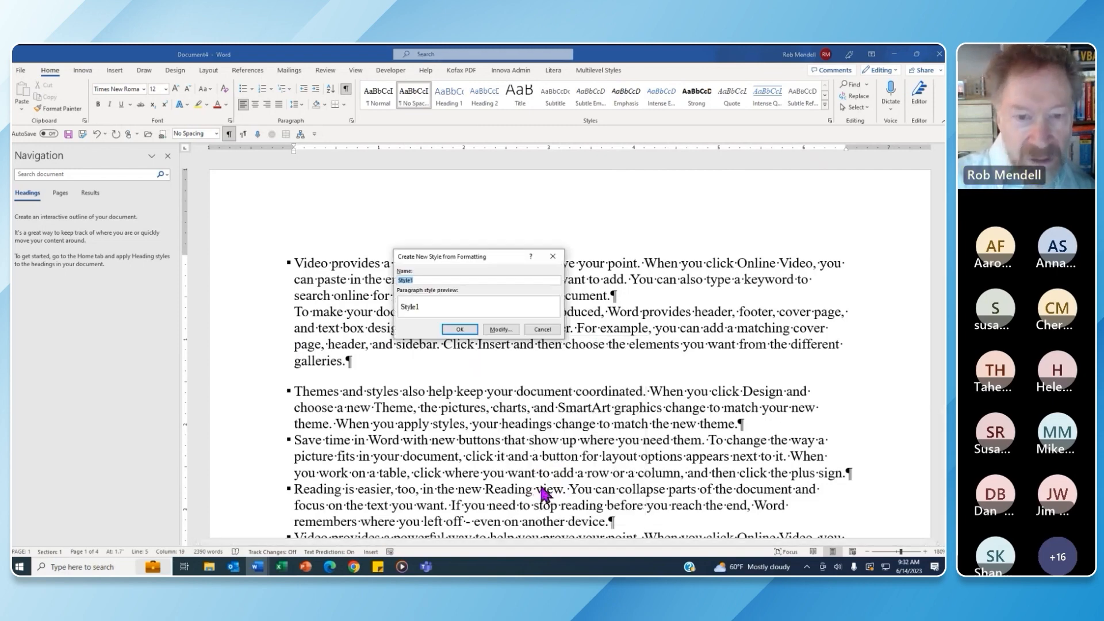
pyautogui.click(502, 331)
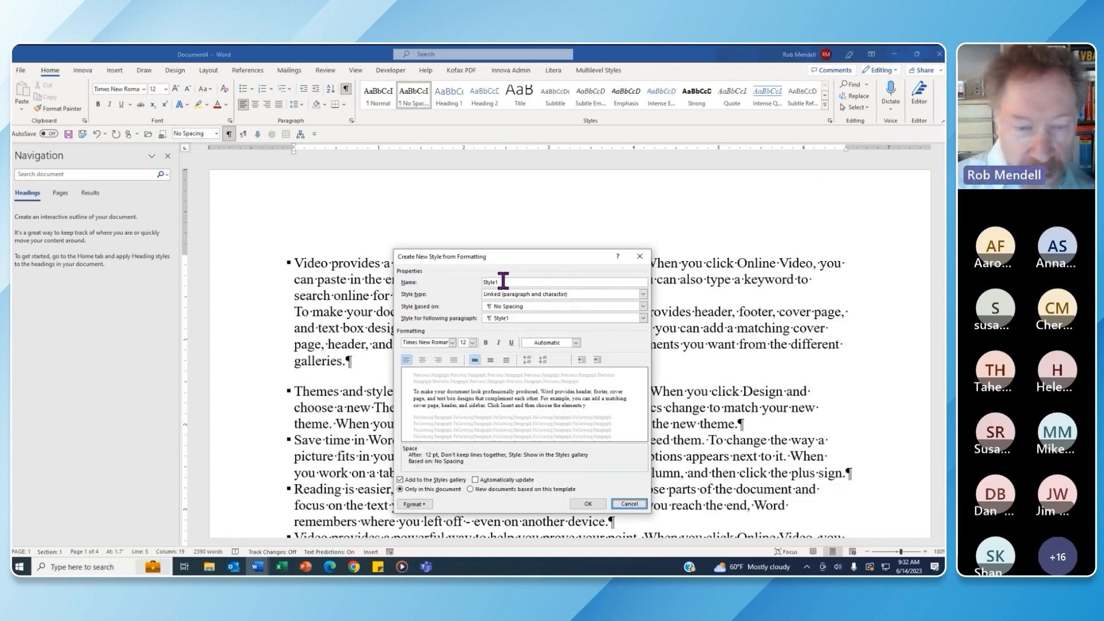
pyautogui.moveTo(501, 281); pyautogui.dragTo(478, 283)
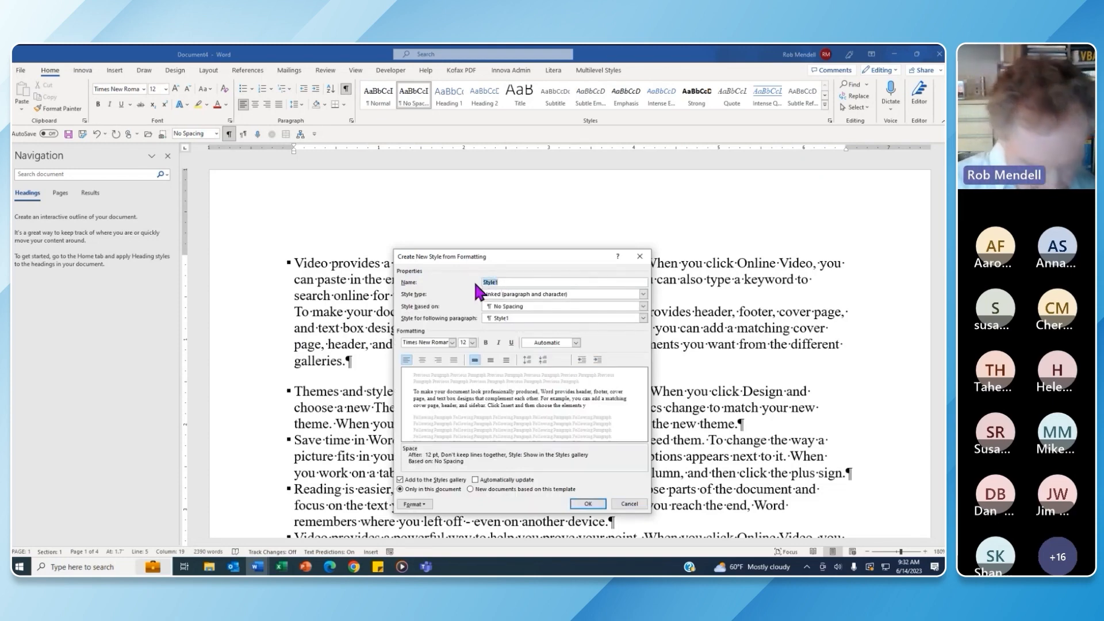
pyautogui.write('Bod')
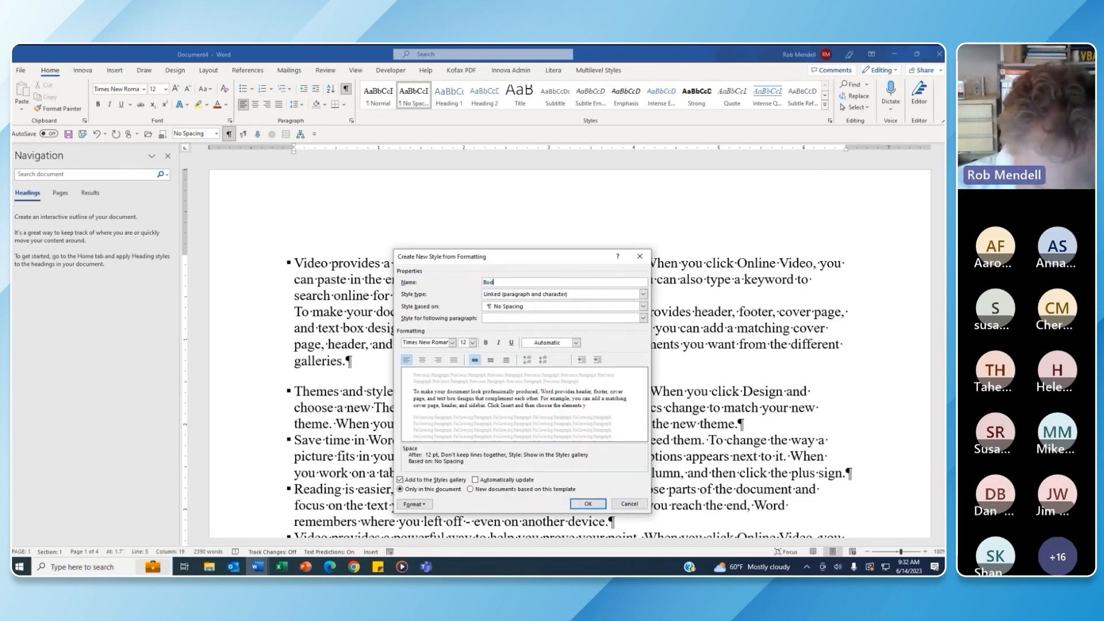
pyautogui.write('y1ext')
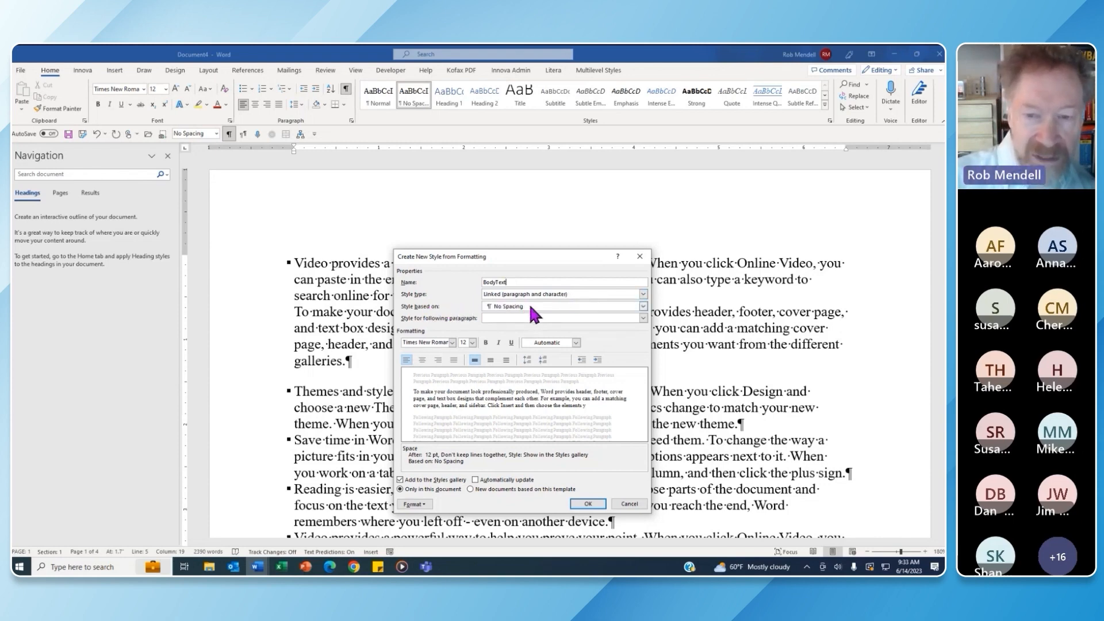
pyautogui.click(643, 306)
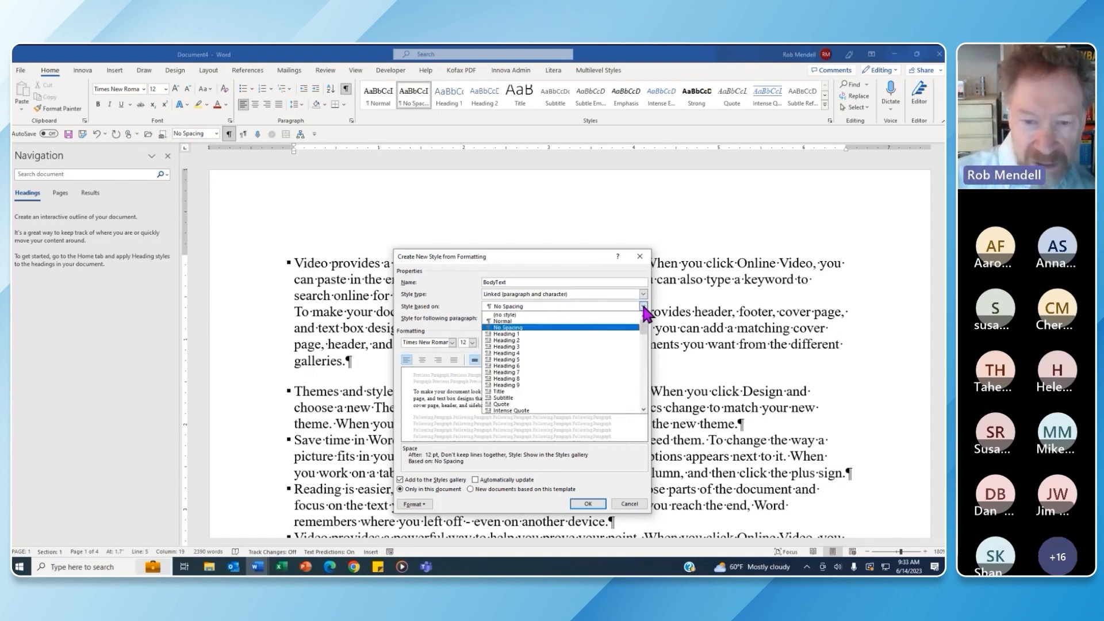
pyautogui.click(569, 322)
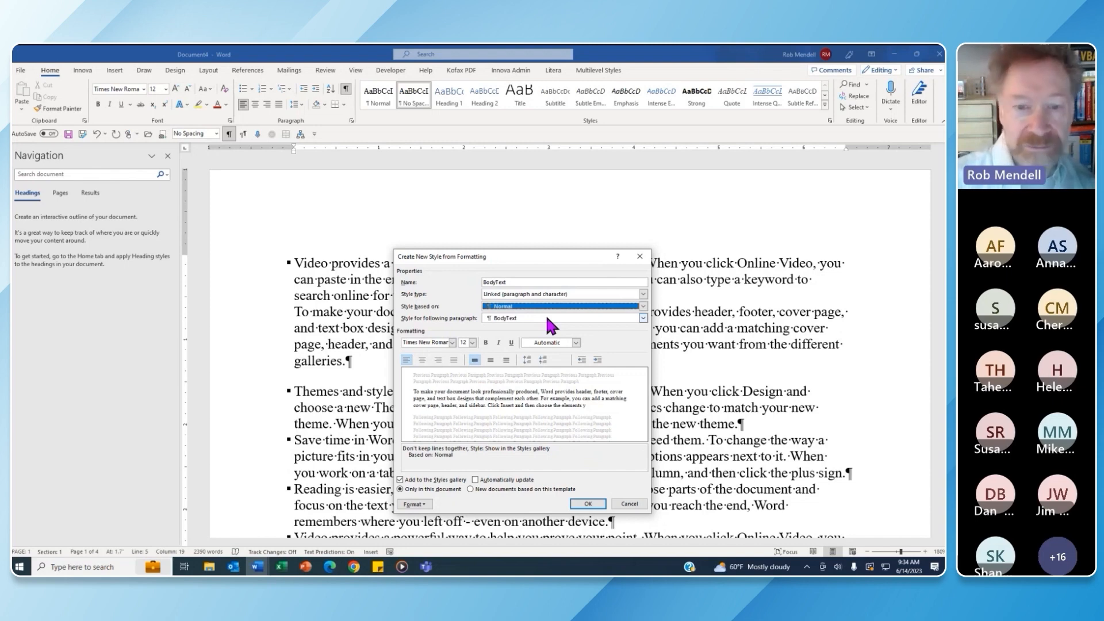
# Create the BodyText style and apply it to the entire document
pyautogui.click(589, 504)
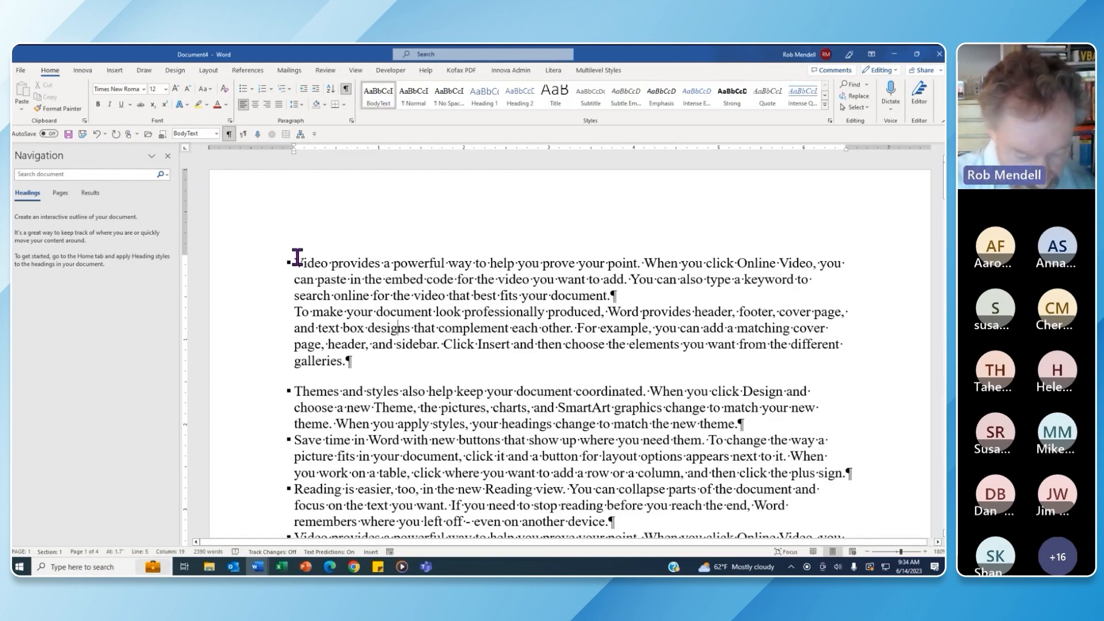
pyautogui.hotkey('ctrl', 'a')
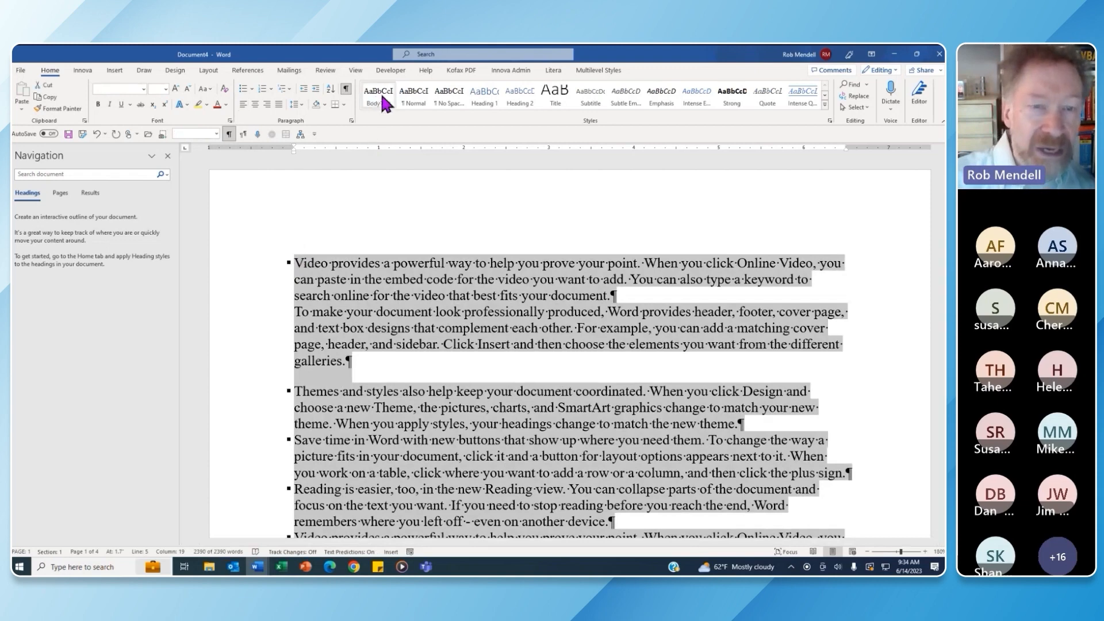
pyautogui.click(380, 91)
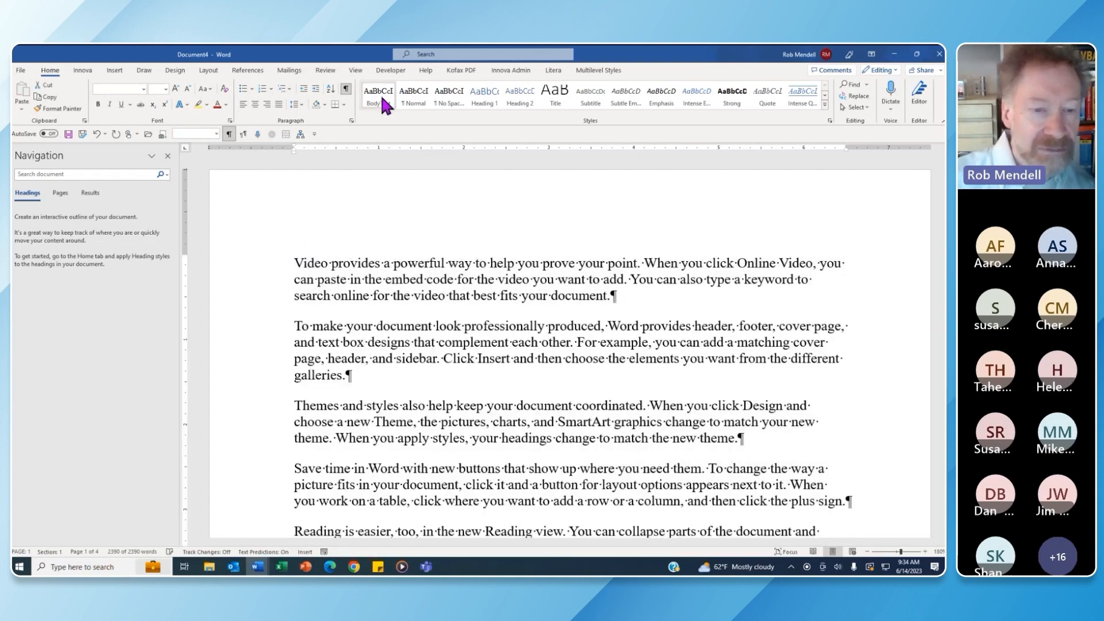
pyautogui.click(626, 295)
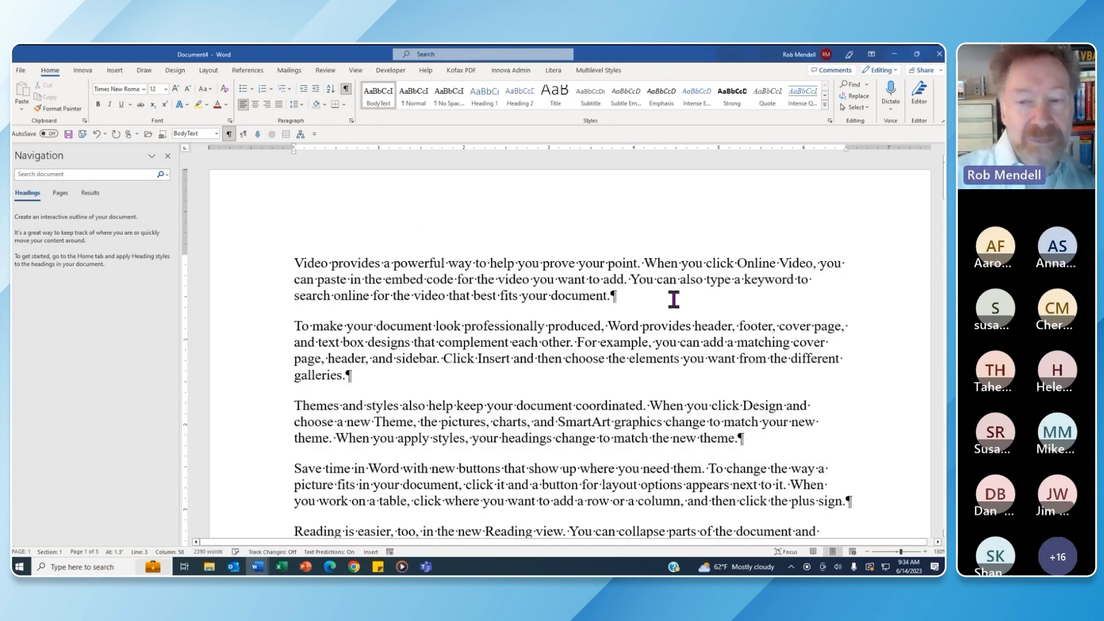
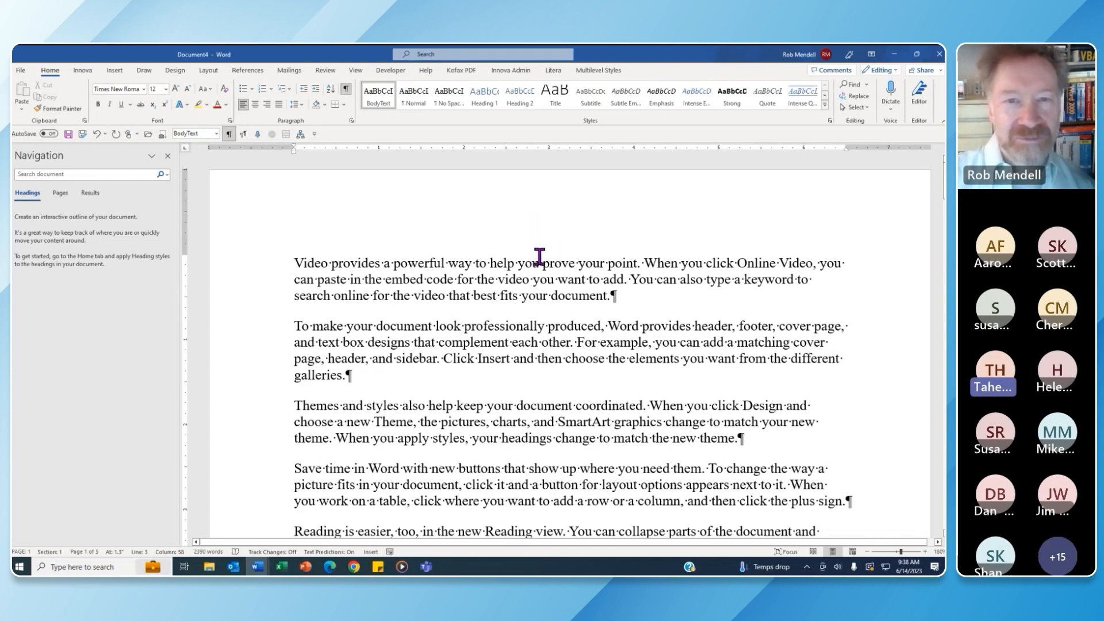
# Practise selecting sentences, the word 'professionally' and the whole 'To make your document' paragraph
pyautogui.scroll(-3, 543, 256)
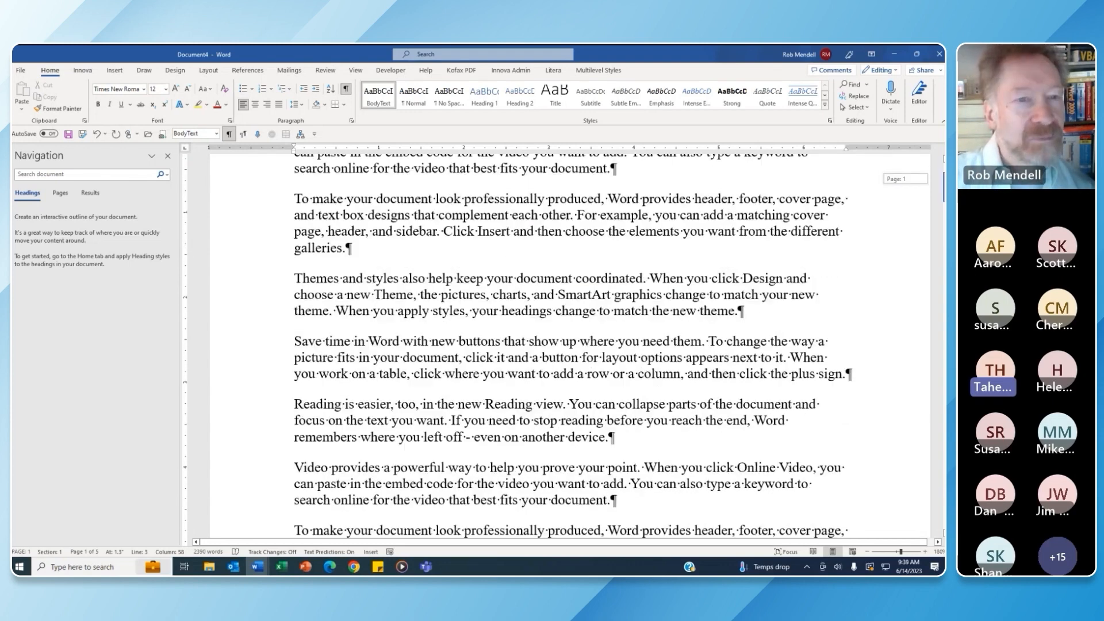
pyautogui.scroll(3, 543, 256)
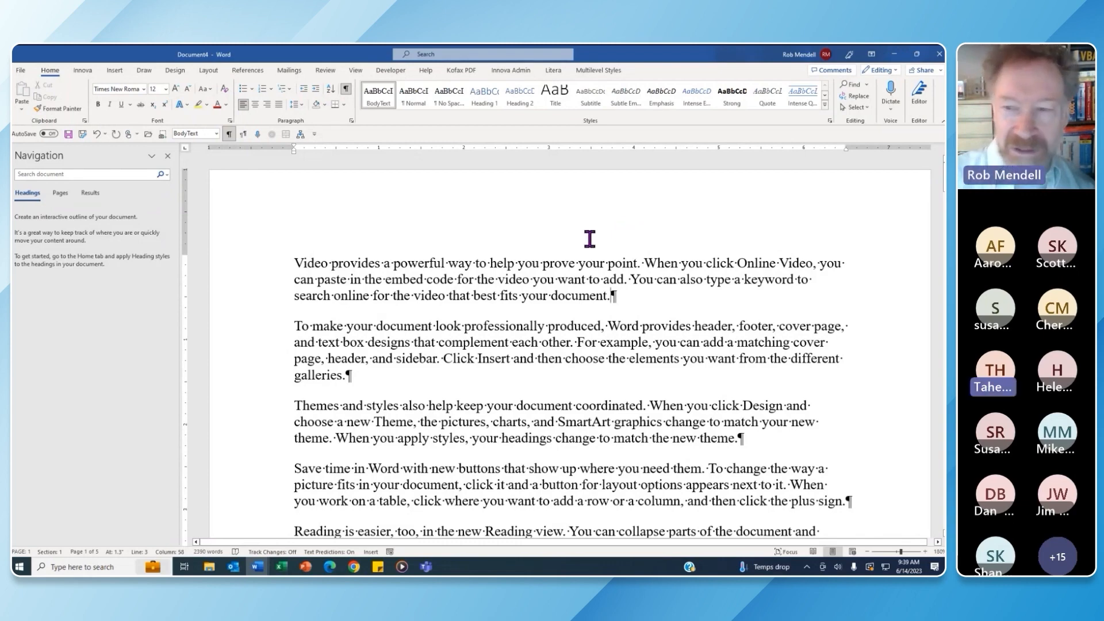
pyautogui.scroll(-3, 373, 256)
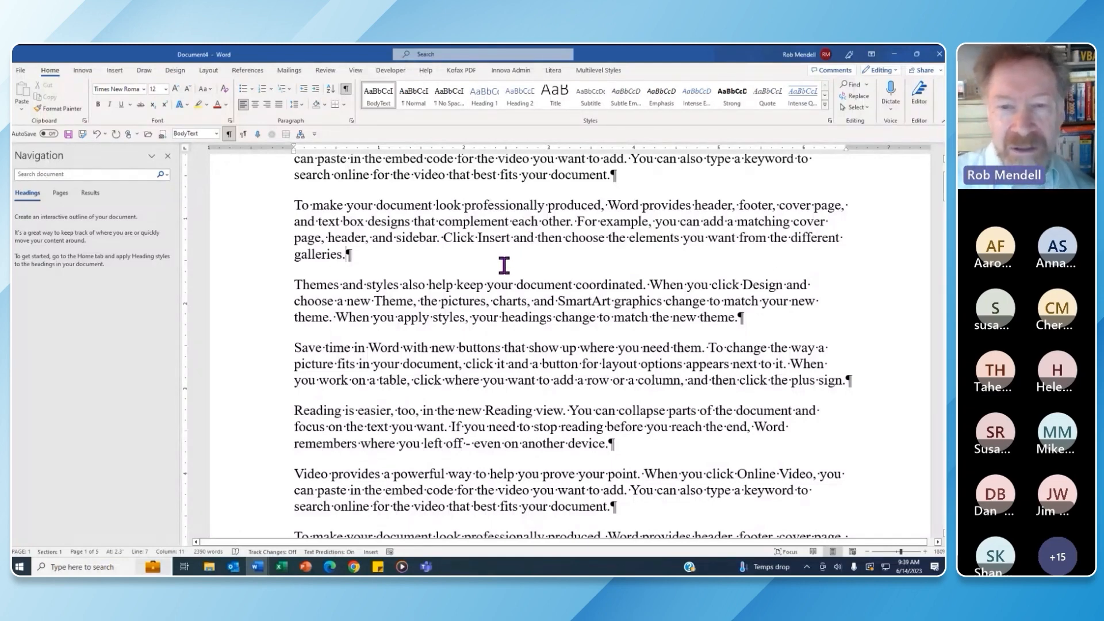
pyautogui.keyDown('ctrl'); pyautogui.click(529, 220); pyautogui.keyUp('ctrl')
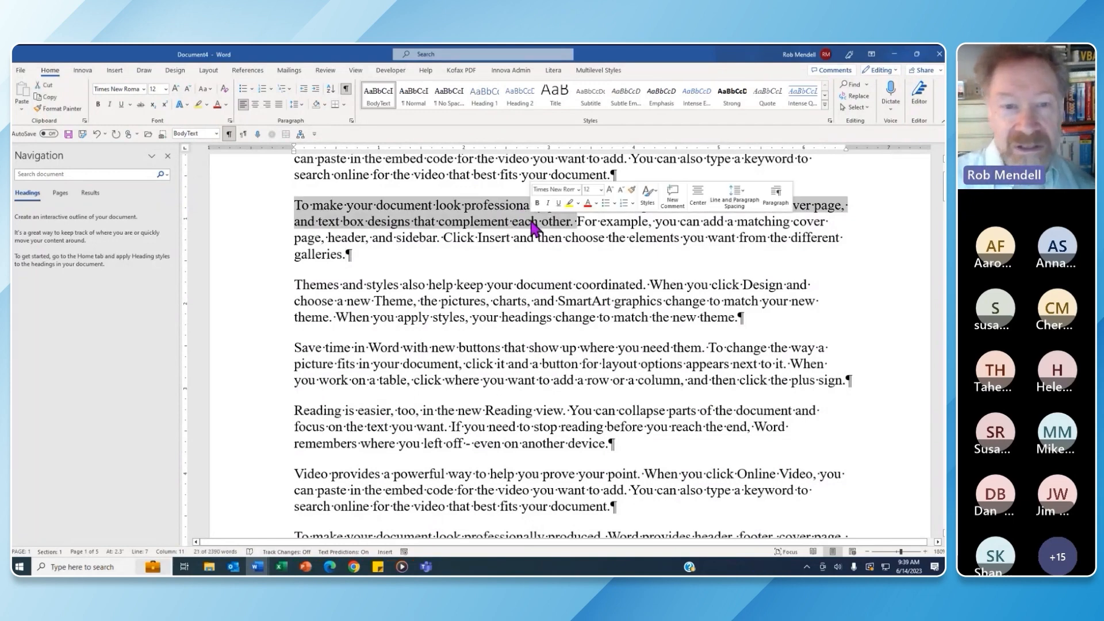
pyautogui.keyDown('ctrl'); pyautogui.click(598, 224); pyautogui.keyUp('ctrl')
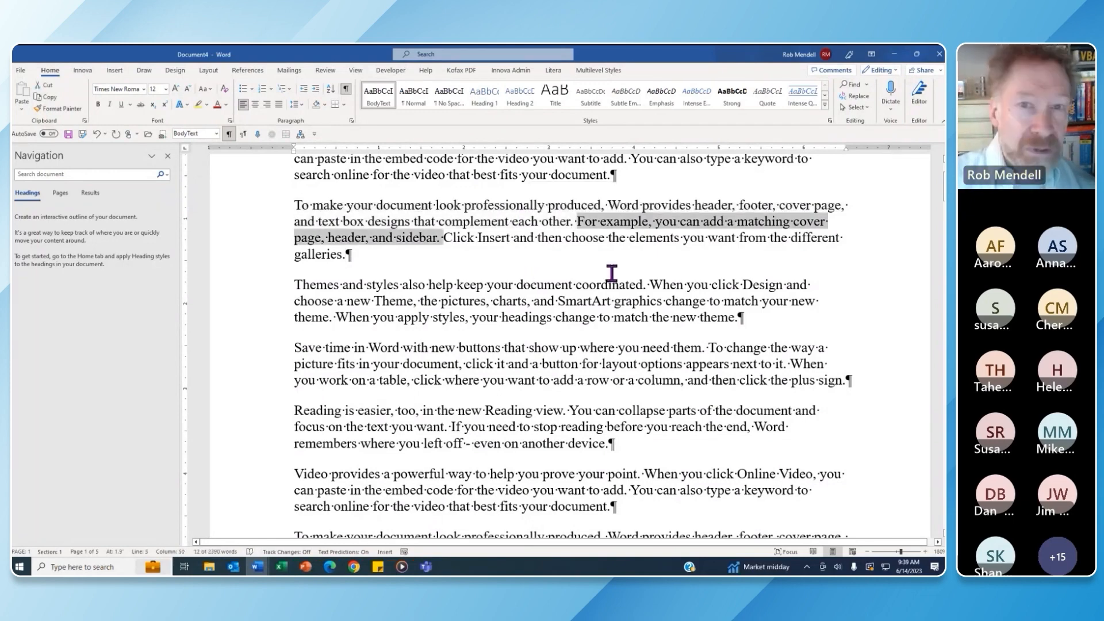
pyautogui.click(391, 256)
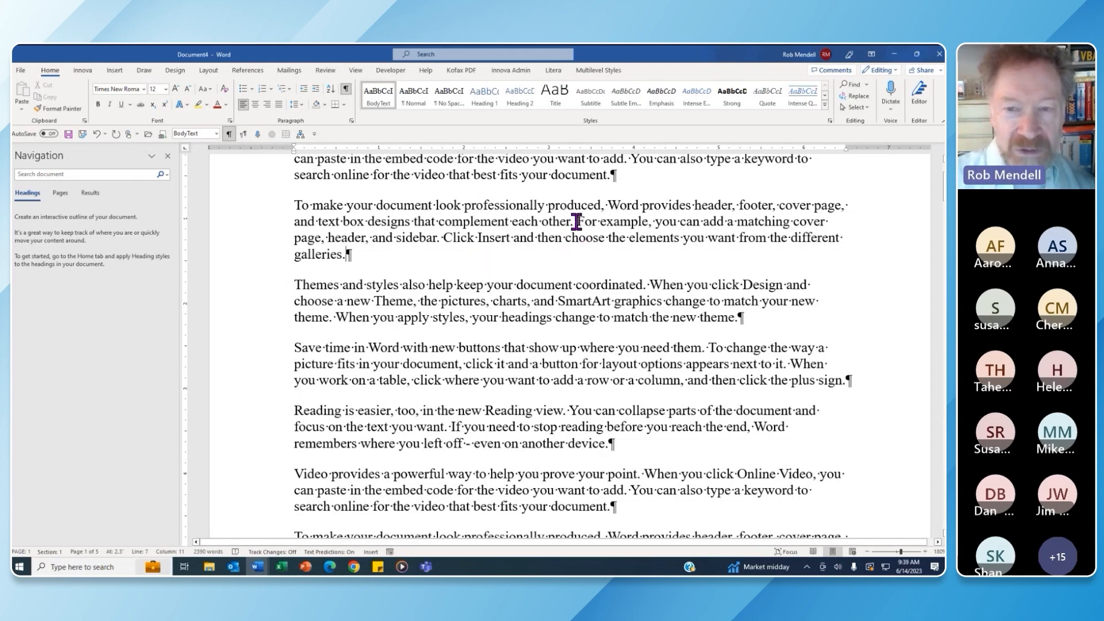
pyautogui.moveTo(578, 221); pyautogui.dragTo(437, 239)
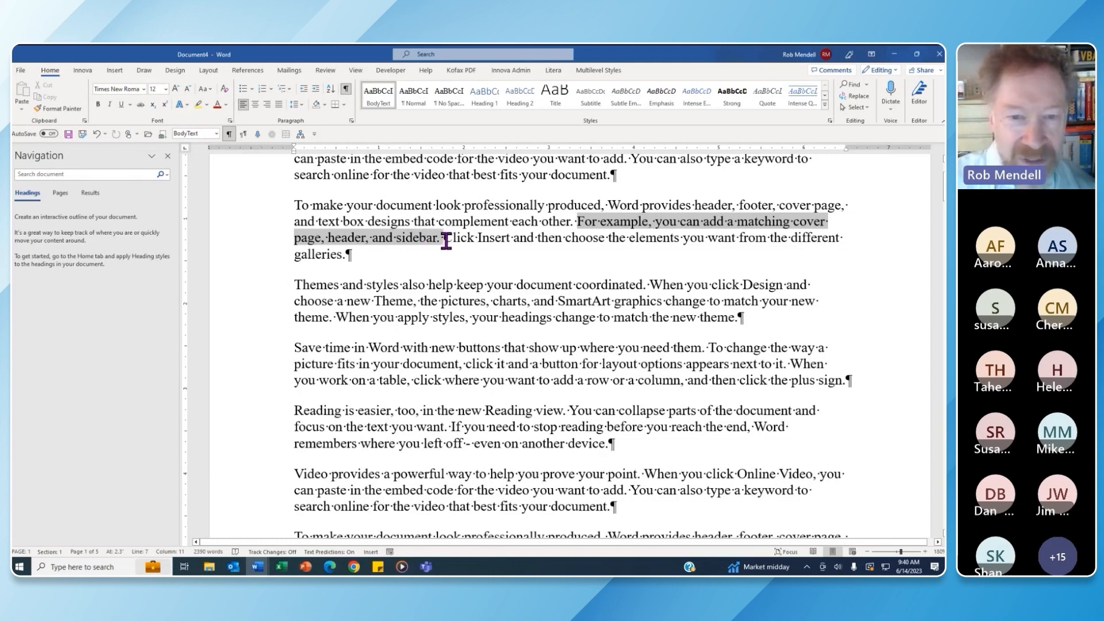
pyautogui.click(446, 242)
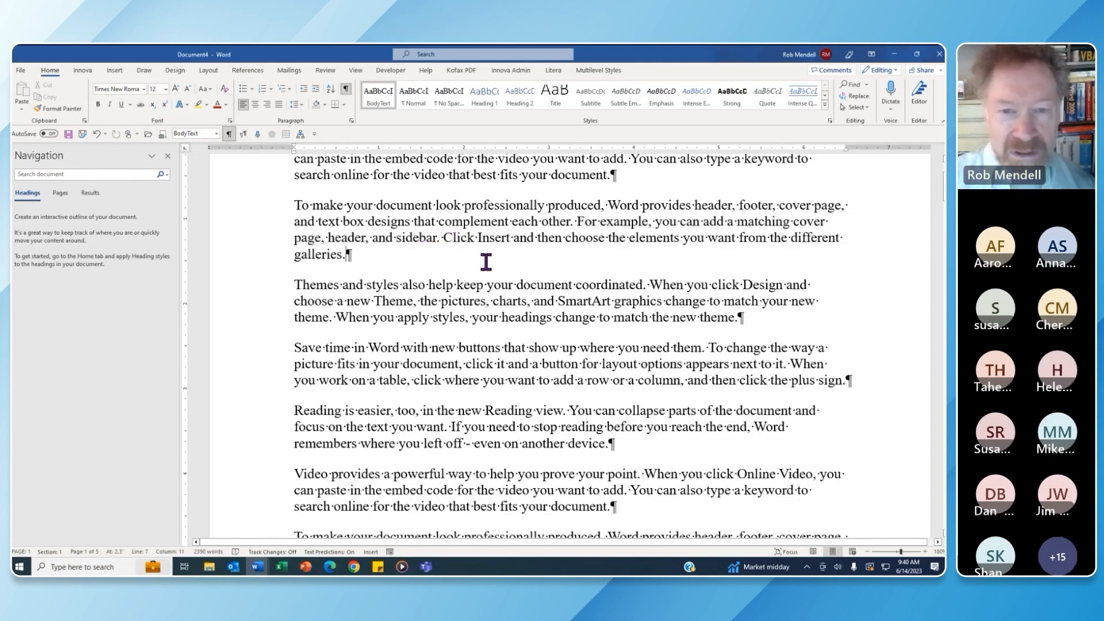
pyautogui.doubleClick(504, 205)
pyautogui.click(510, 261)
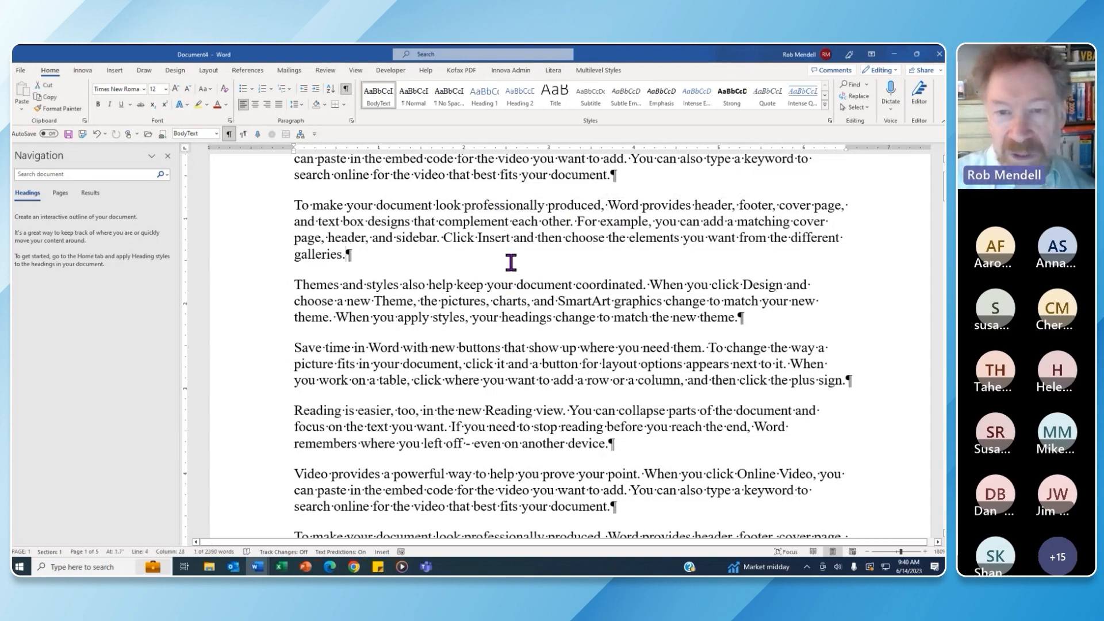
pyautogui.tripleClick(494, 220)
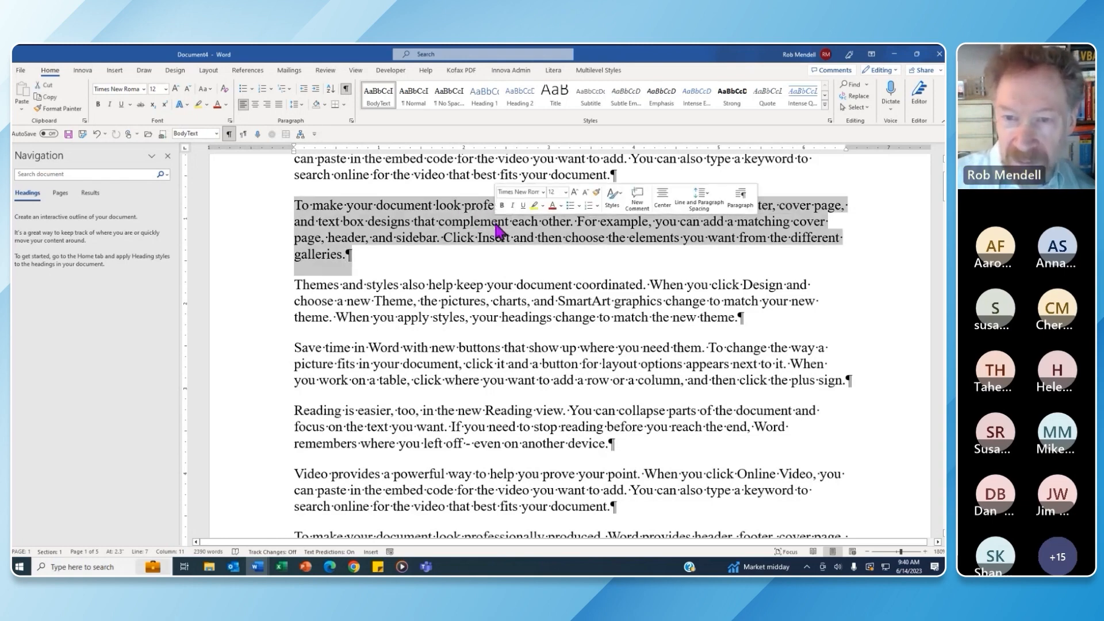
pyautogui.click(491, 257)
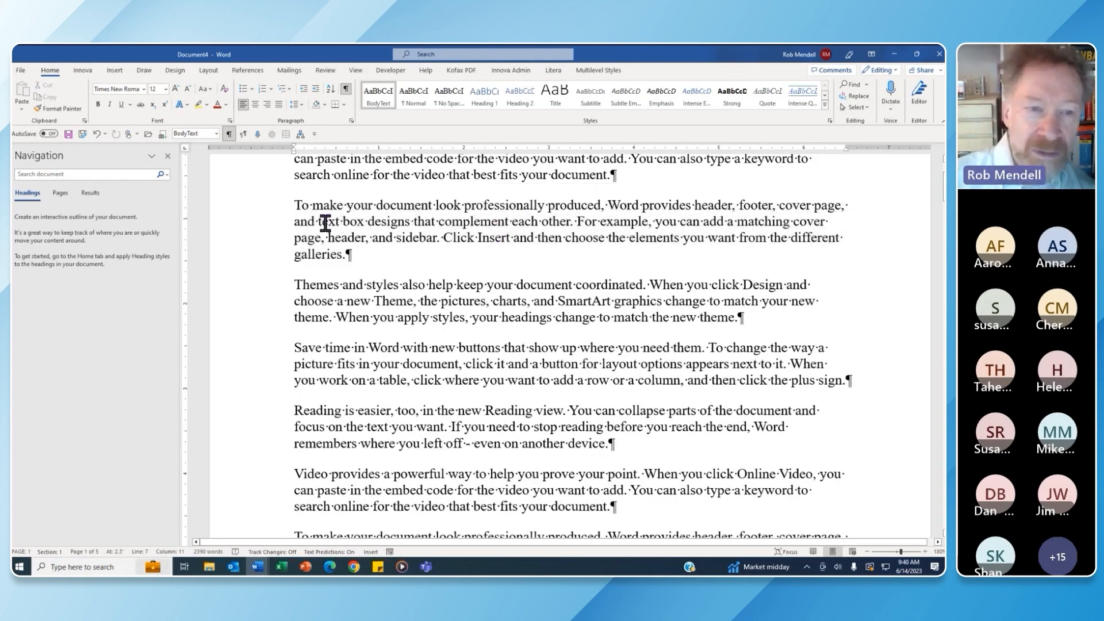
# Practise selecting a paragraph, a line, vertical text blocks and the words 'make your document look'
pyautogui.doubleClick(253, 224)
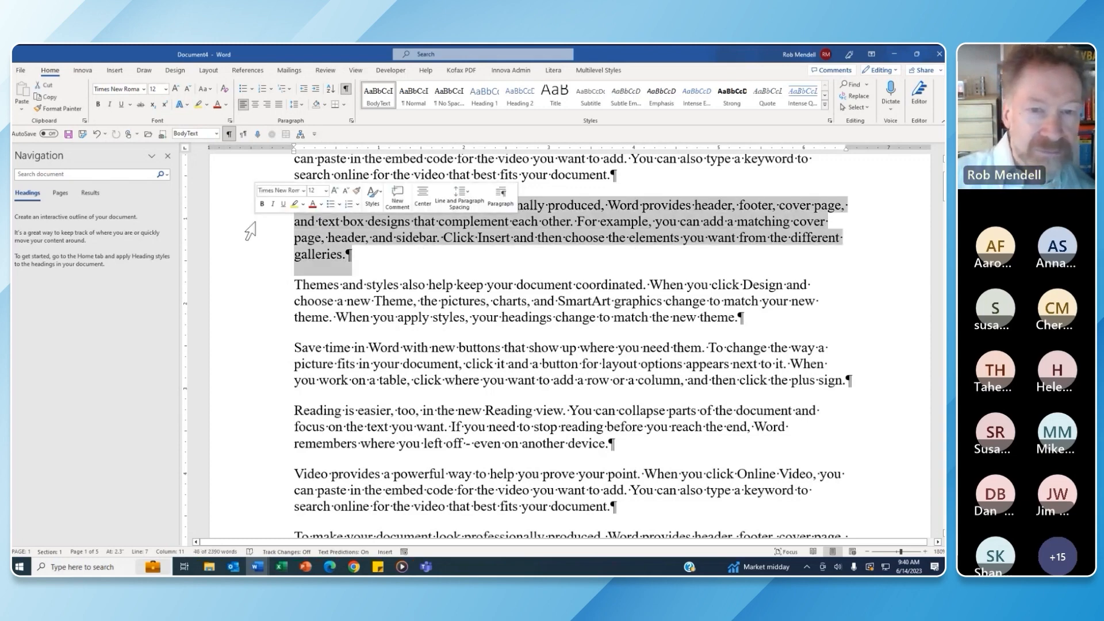
pyautogui.click(415, 257)
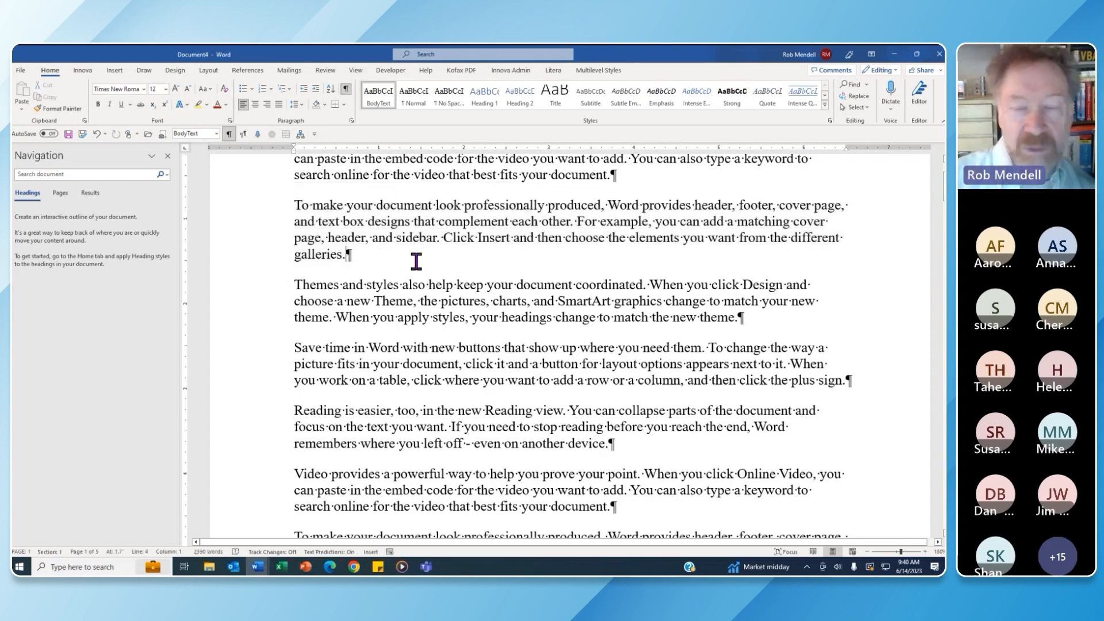
pyautogui.click(280, 225)
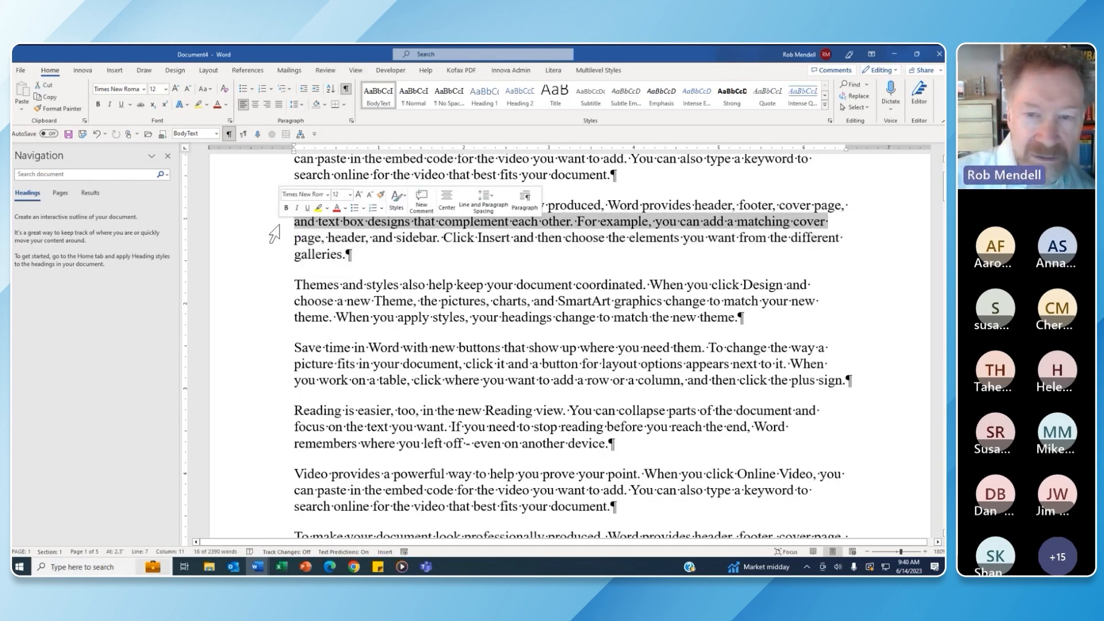
pyautogui.click(459, 264)
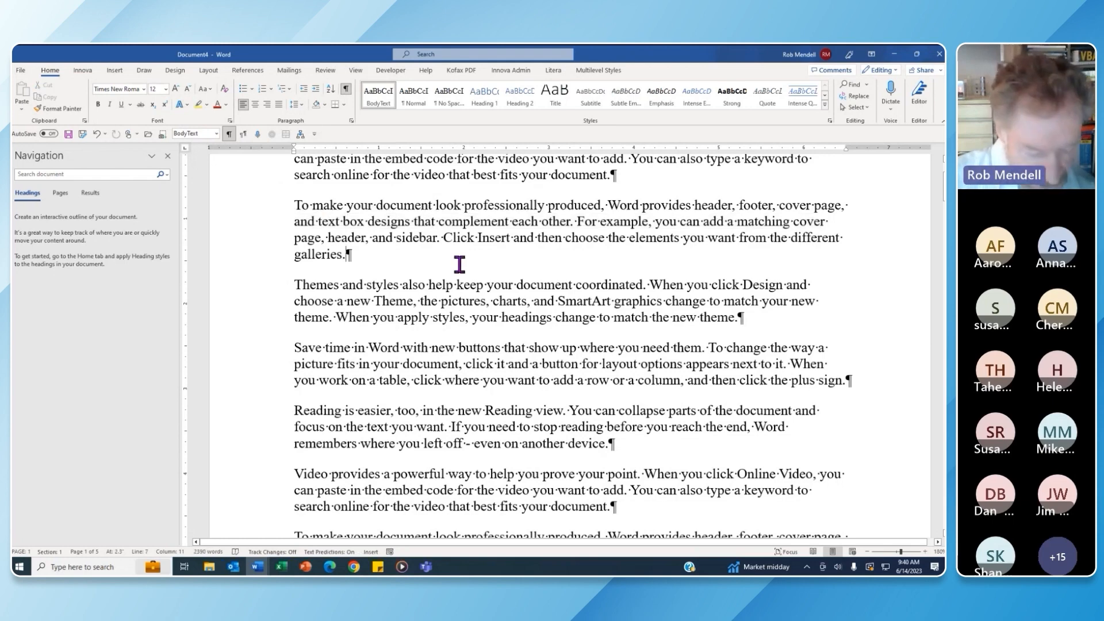
pyautogui.keyDown('ctrl'); pyautogui.click(598, 223); pyautogui.keyUp('ctrl')
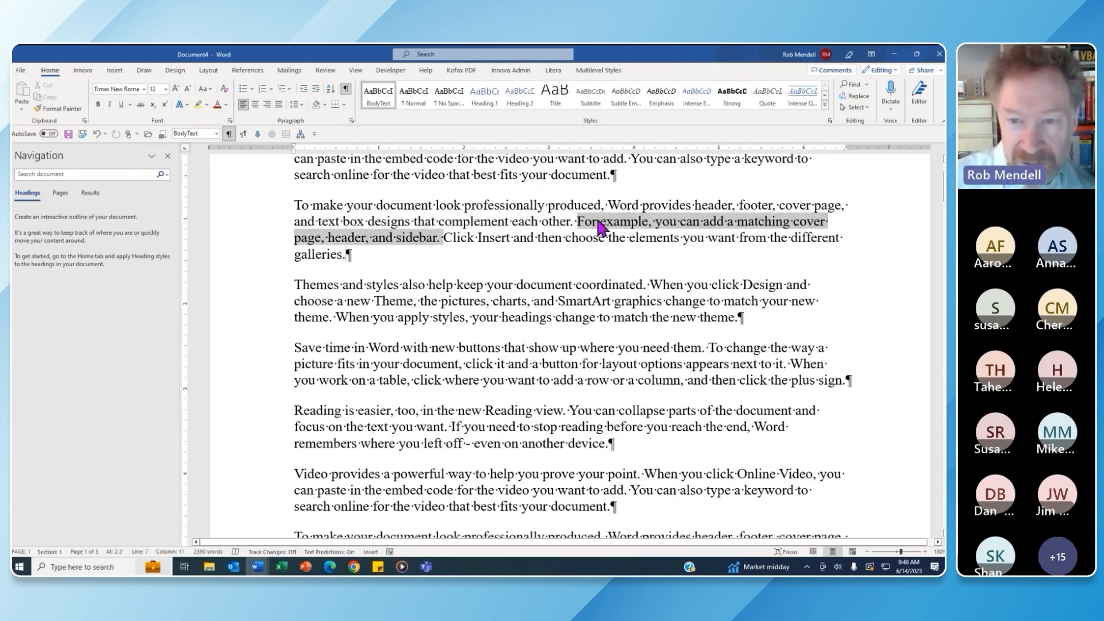
pyautogui.click(507, 260)
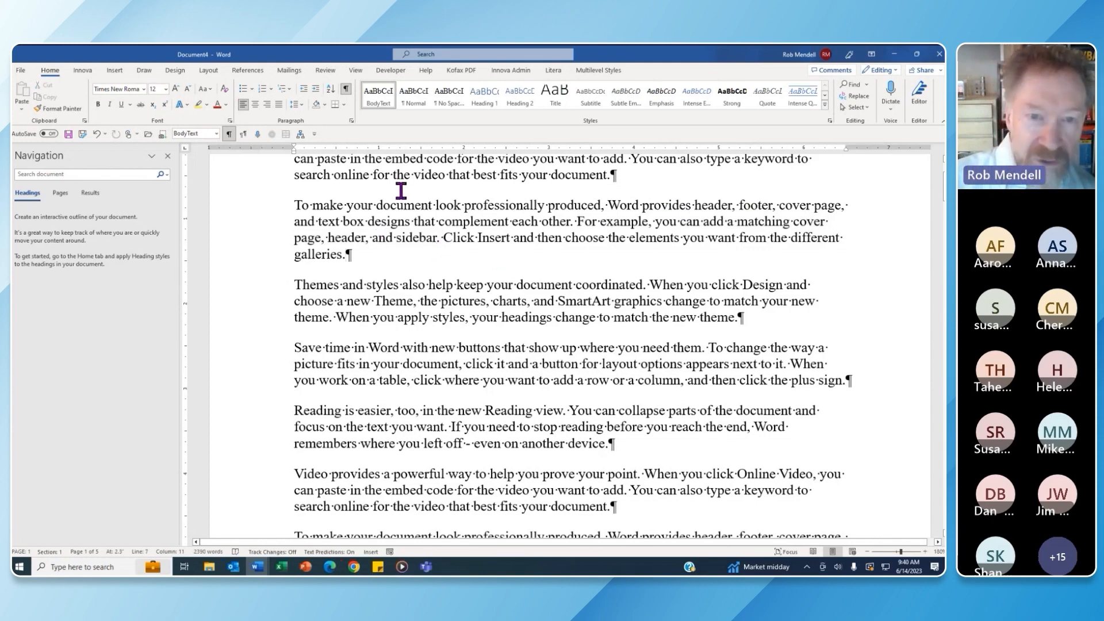
pyautogui.moveTo(404, 172); pyautogui.dragTo(446, 400)
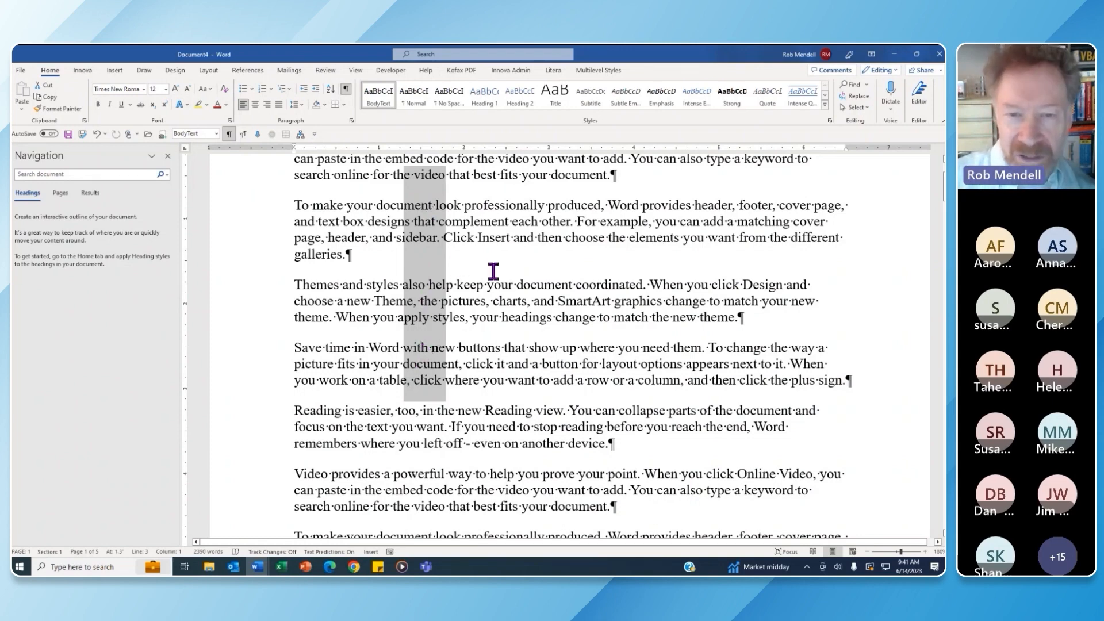
pyautogui.click(502, 267)
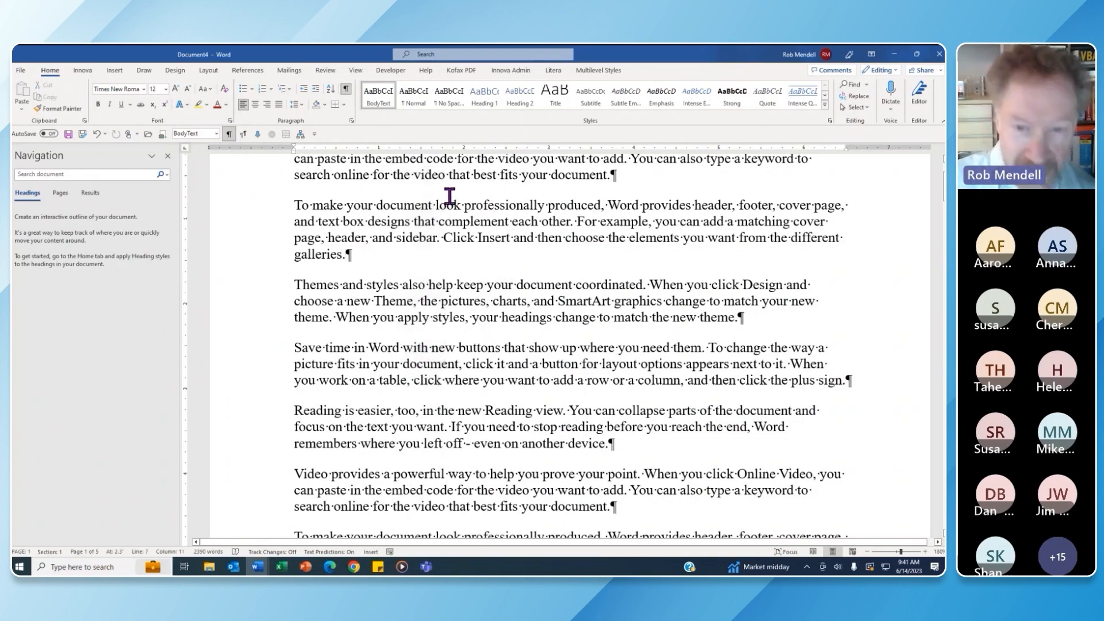
pyautogui.moveTo(487, 176); pyautogui.dragTo(525, 400)
pyautogui.click(550, 285)
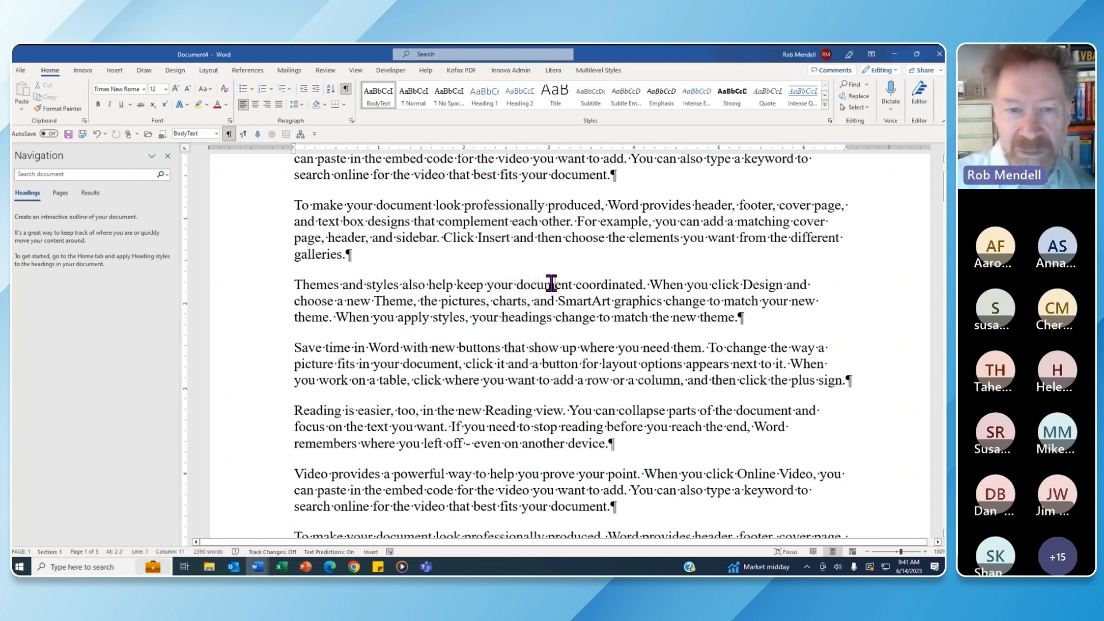
pyautogui.moveTo(313, 205); pyautogui.dragTo(547, 205)
# Add 'The house is red and white.' after 'galleries.' and move it below the Reading paragraph
pyautogui.click(385, 258)
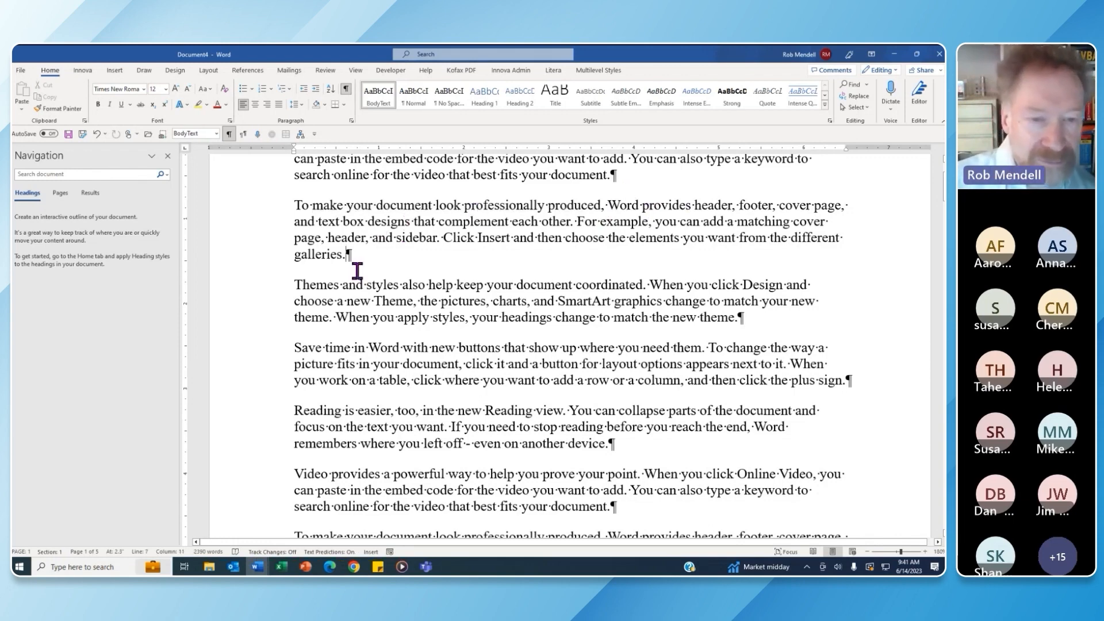
pyautogui.press('Return')
pyautogui.write('The house ')
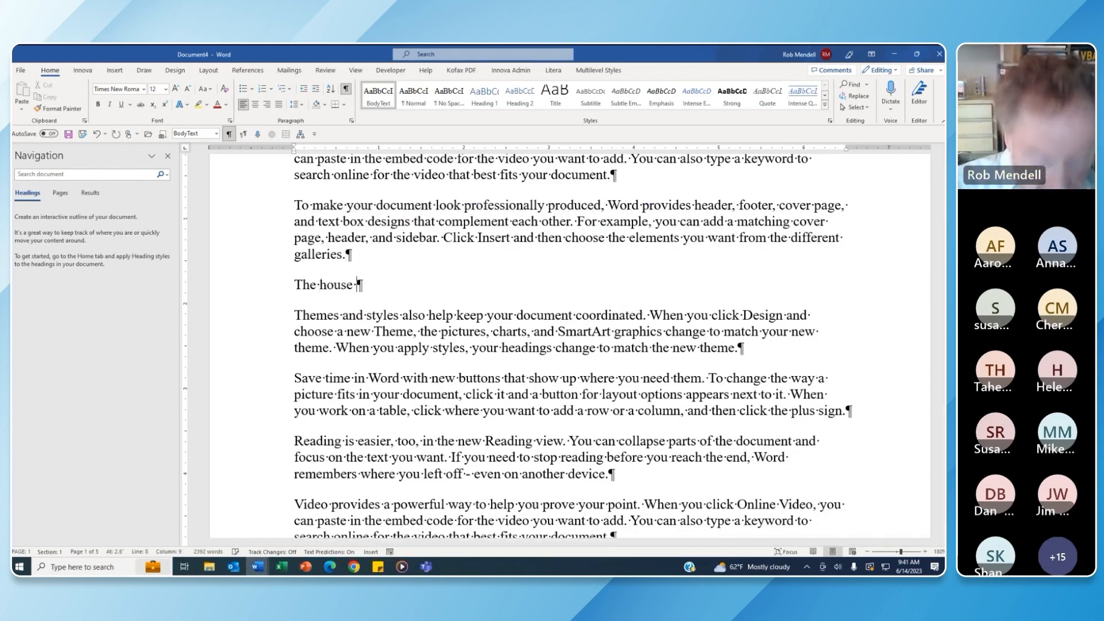
pyautogui.write('is red and ')
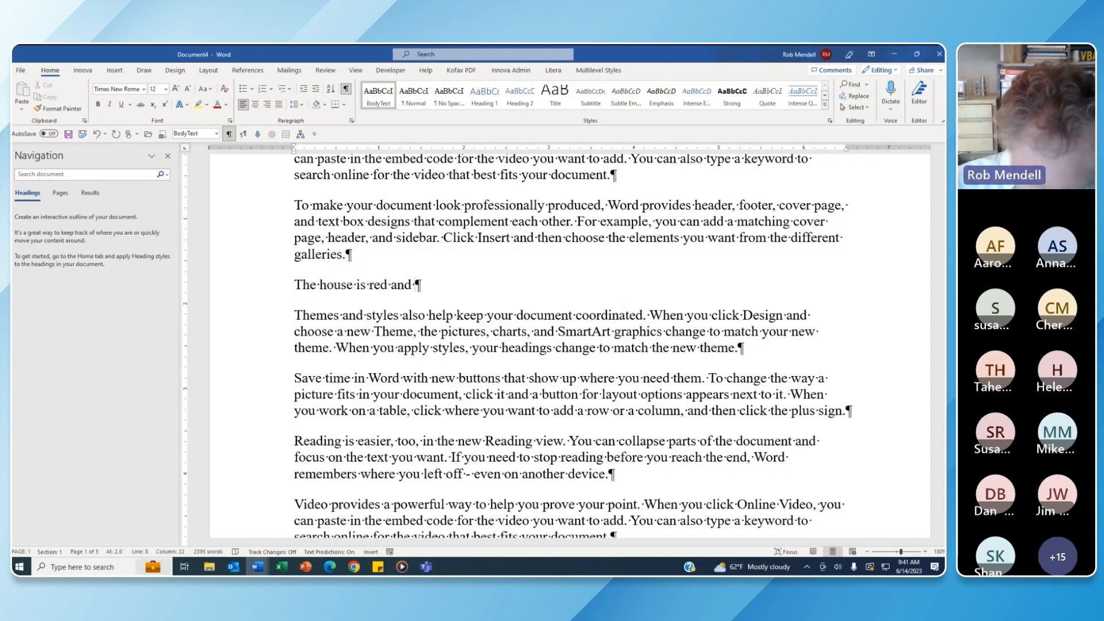
pyautogui.write('white.')
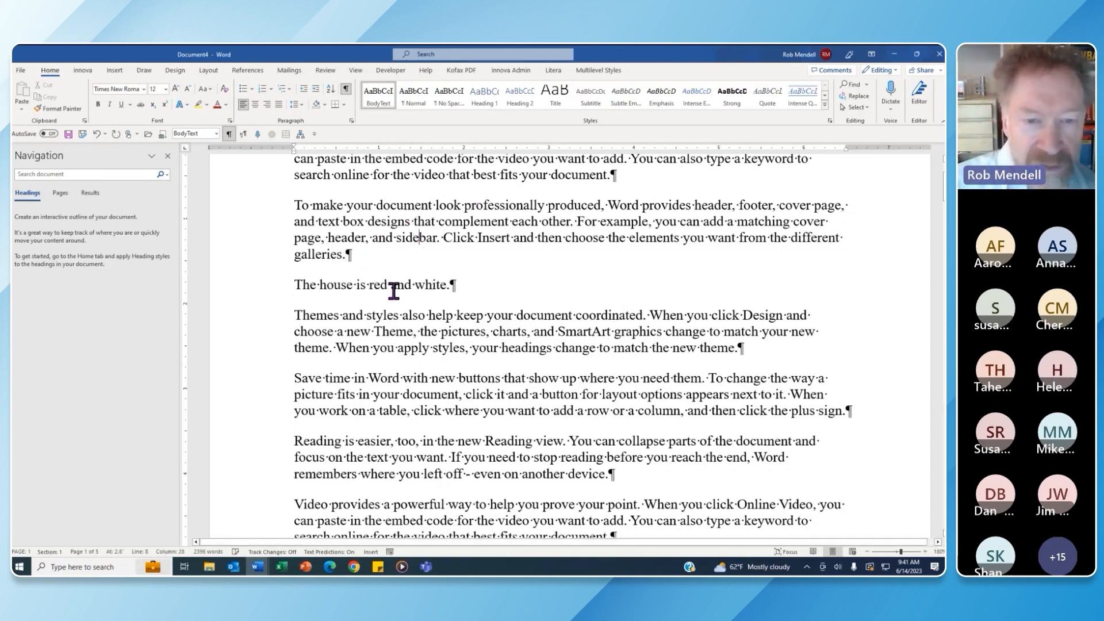
pyautogui.click(394, 290)
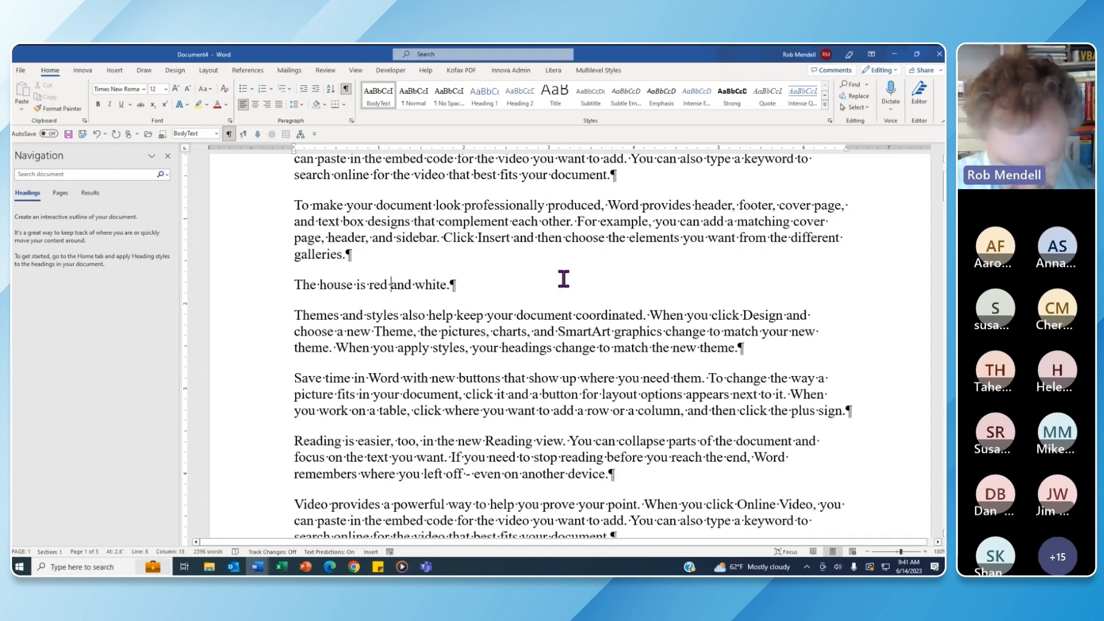
pyautogui.hotkey('alt', 'shift', 'Down')
pyautogui.hotkey('alt', 'shift', 'Down')
pyautogui.hotkey('alt', 'shift', 'Down')
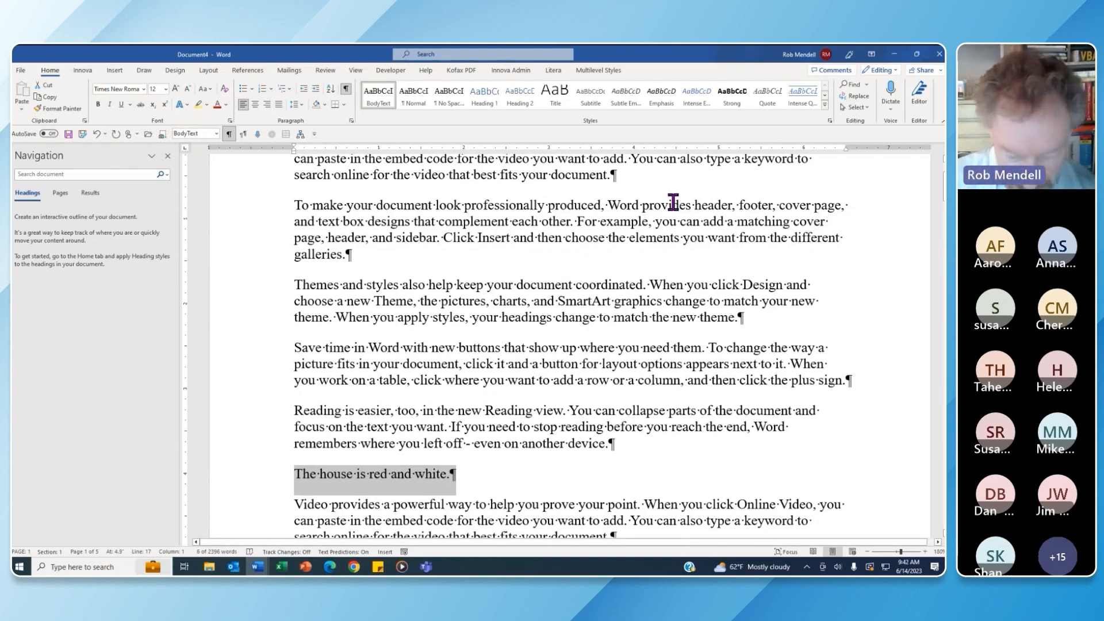
# Shift 'The house is red and white.' until it sits between the Themes and Save time paragraphs
pyautogui.hotkey('alt', 'shift', 'Up')
pyautogui.hotkey('alt', 'shift', 'Up')
pyautogui.hotkey('alt', 'shift', 'Up')
pyautogui.hotkey('alt', 'shift', 'Up')
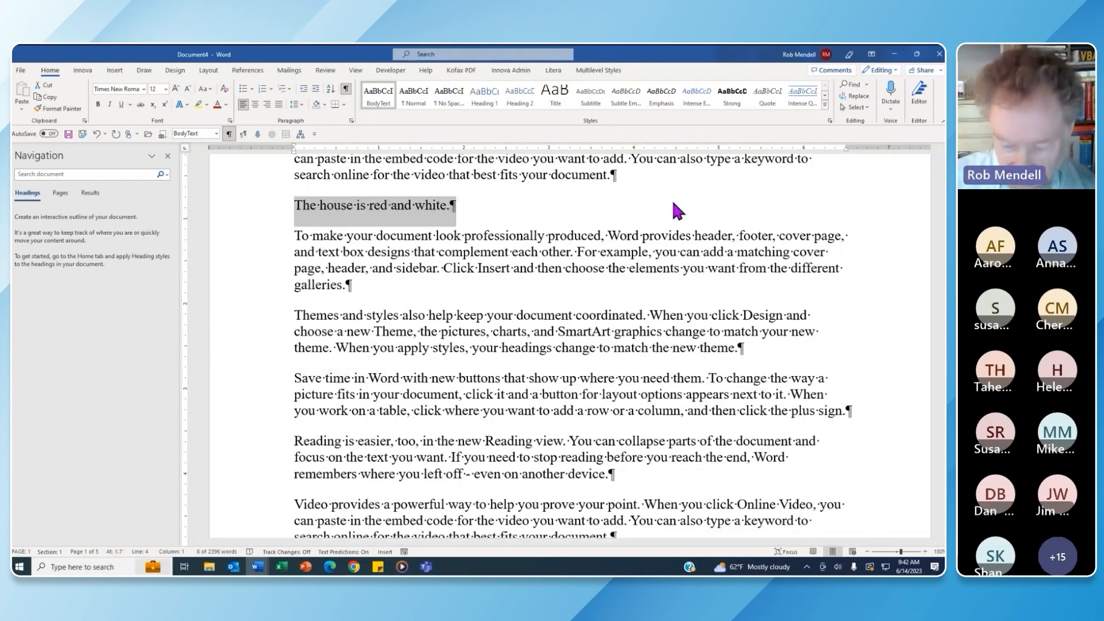
pyautogui.hotkey('alt', 'shift', 'Down')
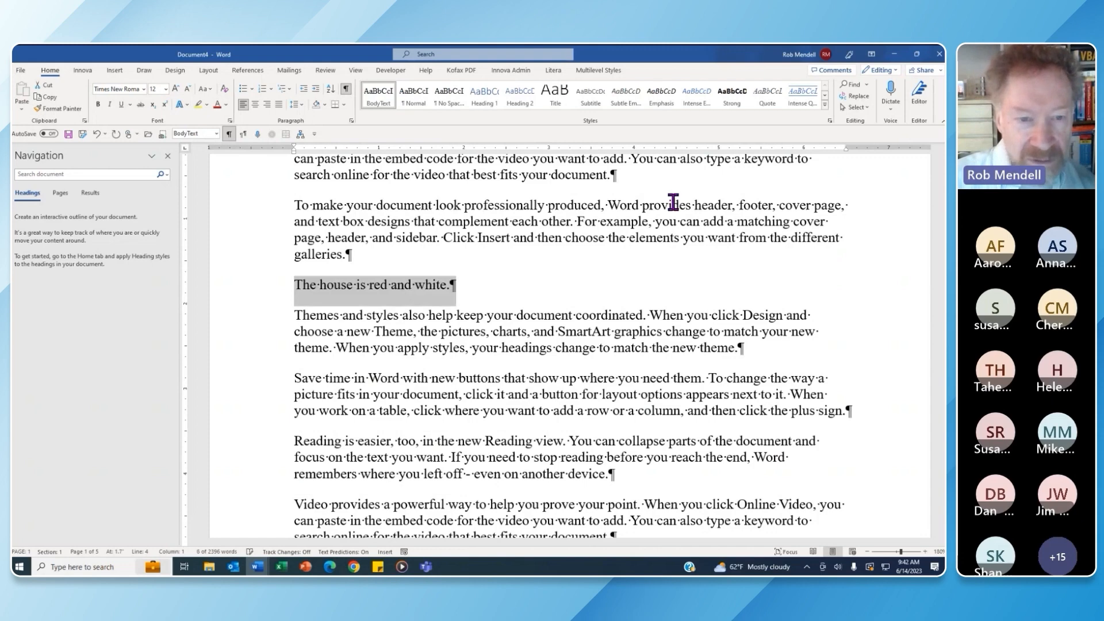
pyautogui.hotkey('alt', 'shift', 'Down')
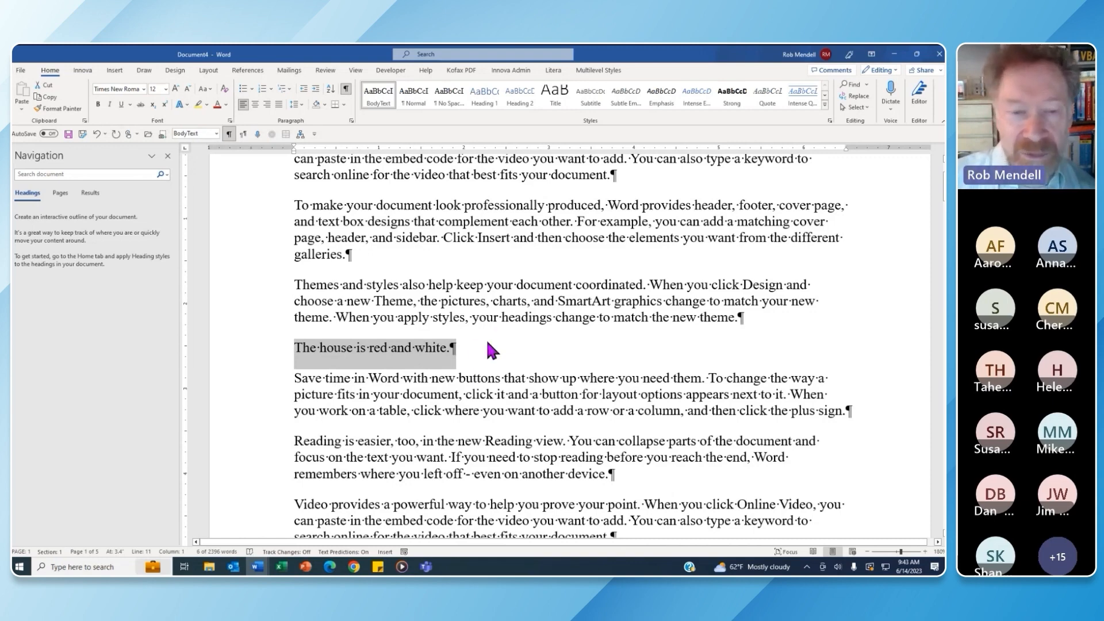
pyautogui.click(374, 253)
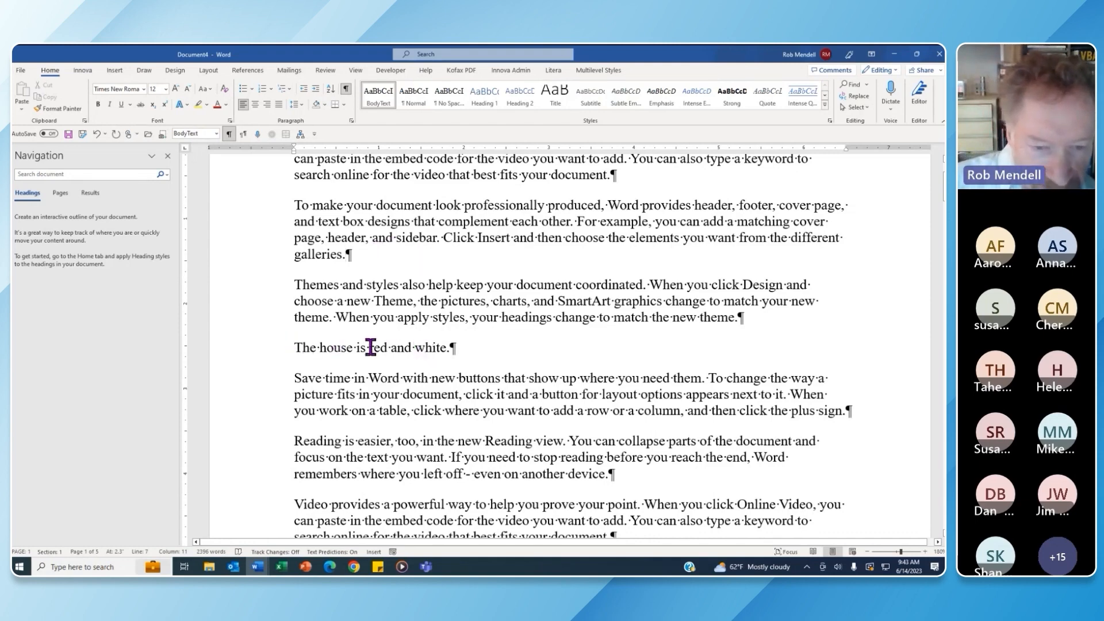
# Change the house sentence to end 'red and white, and has gray shutters.'
pyautogui.click(449, 347)
pyautogui.press('BackSpace')
pyautogui.write(', a')
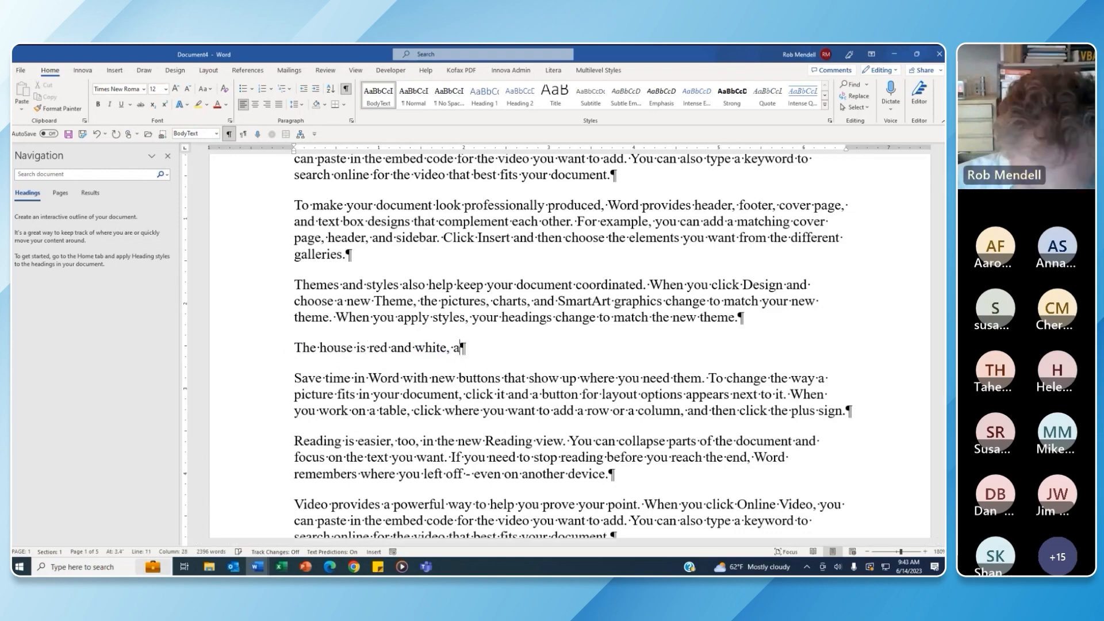
pyautogui.write('nd has gra')
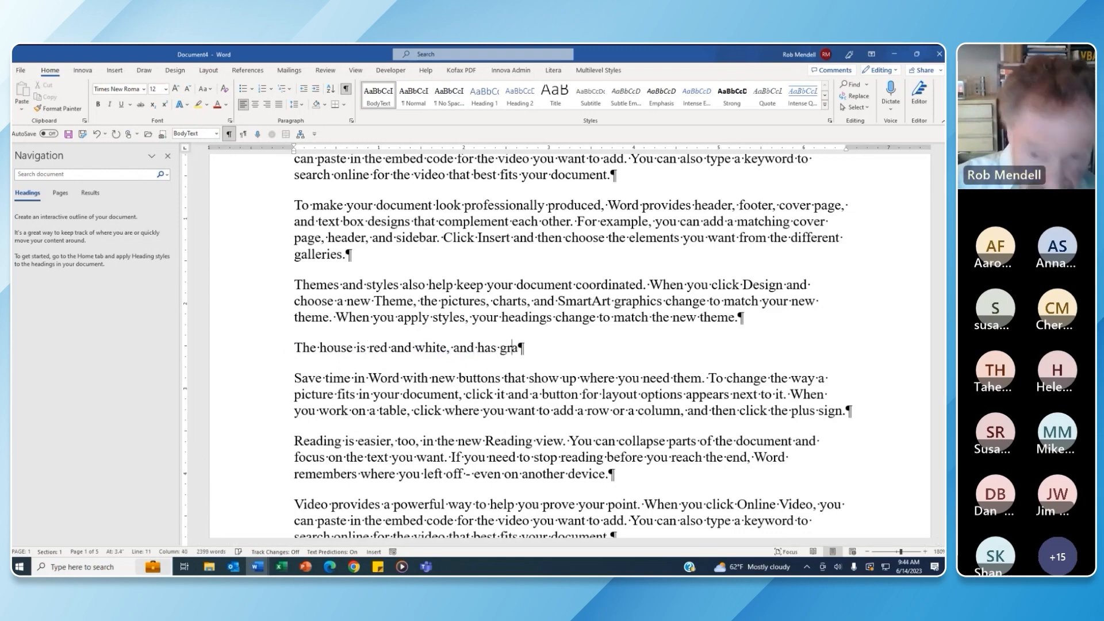
pyautogui.write('y shutters.')
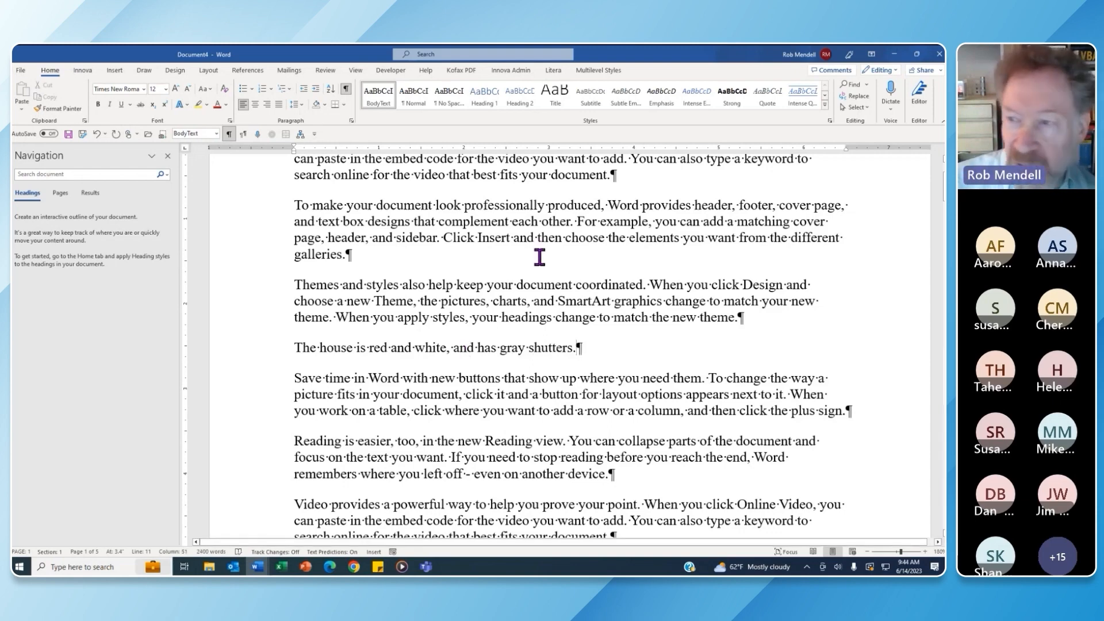
# Replace the word 'before' with 'when' in the Reading paragraph, then undo
pyautogui.scroll(-15, 941, 259)
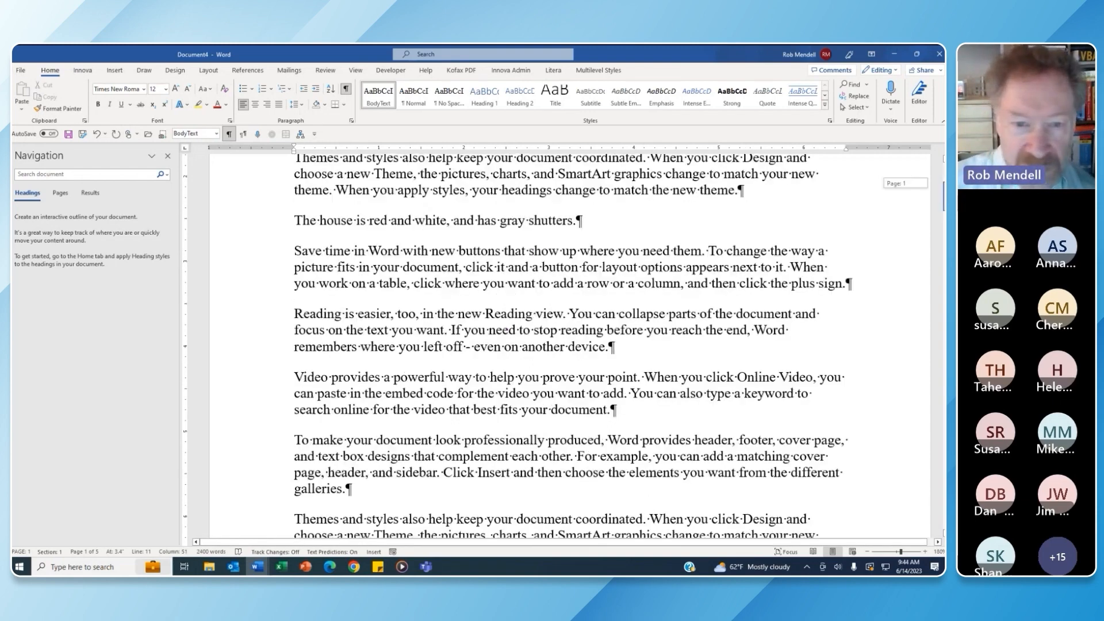
pyautogui.click(636, 323)
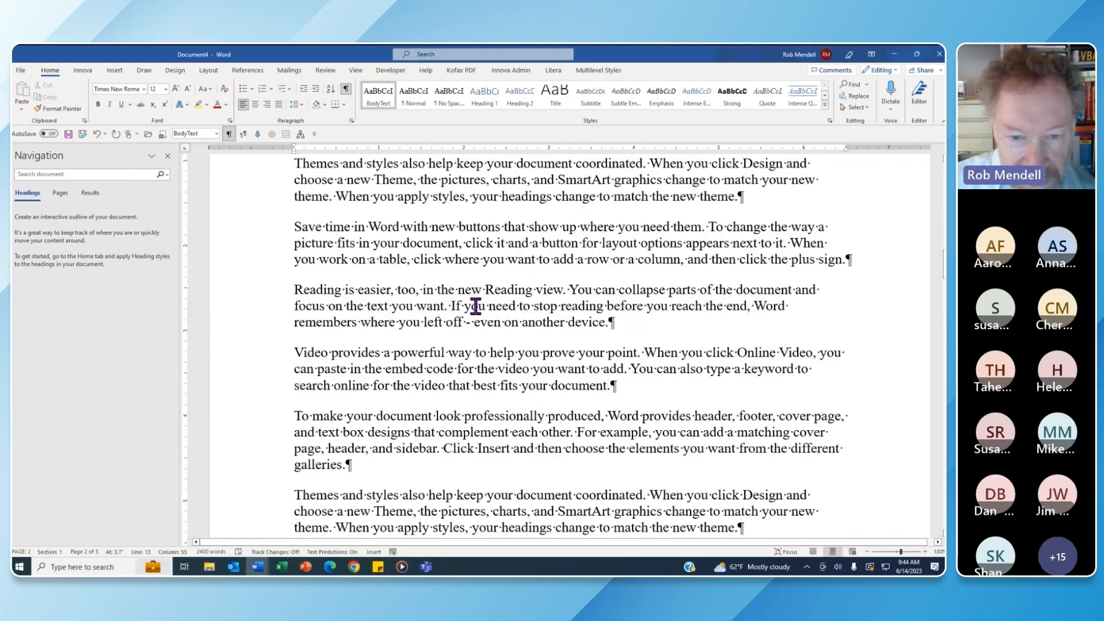
pyautogui.doubleClick(621, 305)
pyautogui.write('when')
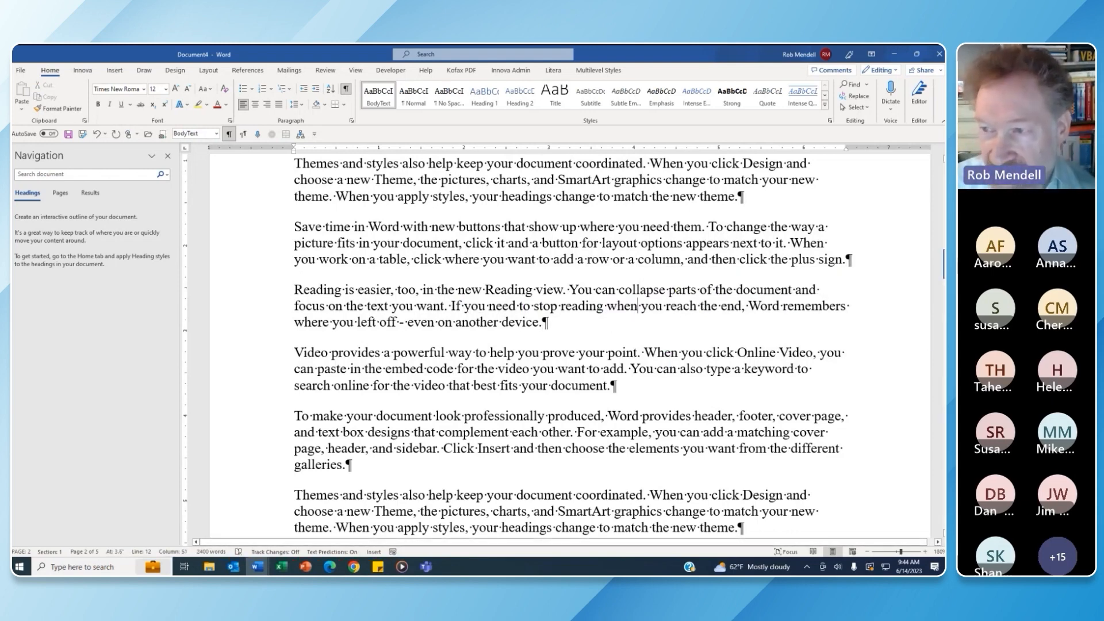
pyautogui.hotkey('ctrl', 'z')
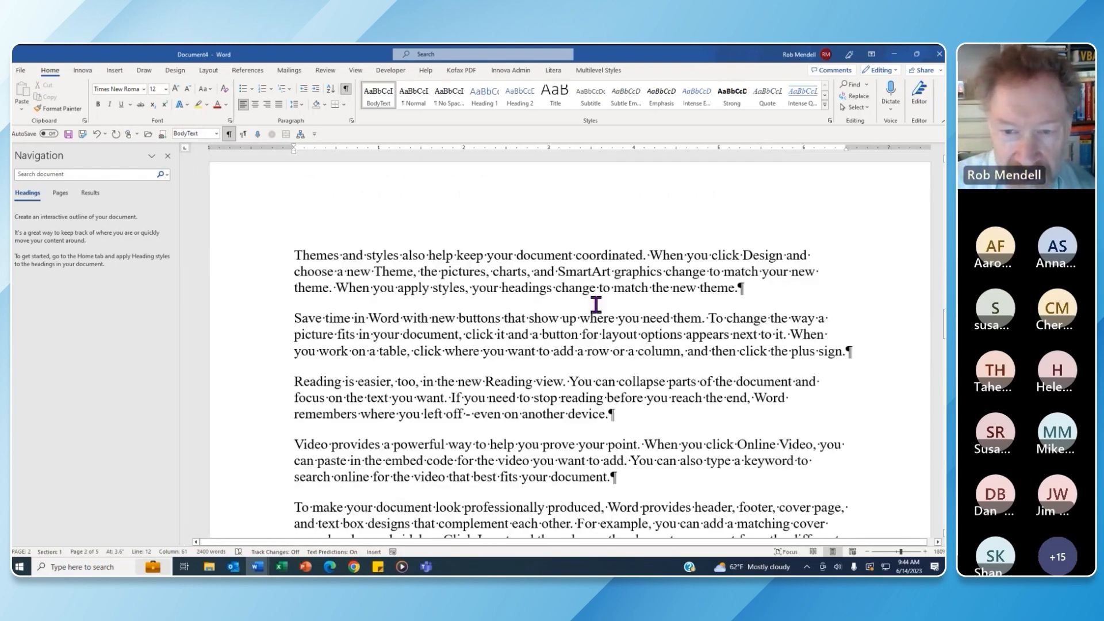
pyautogui.click(563, 316)
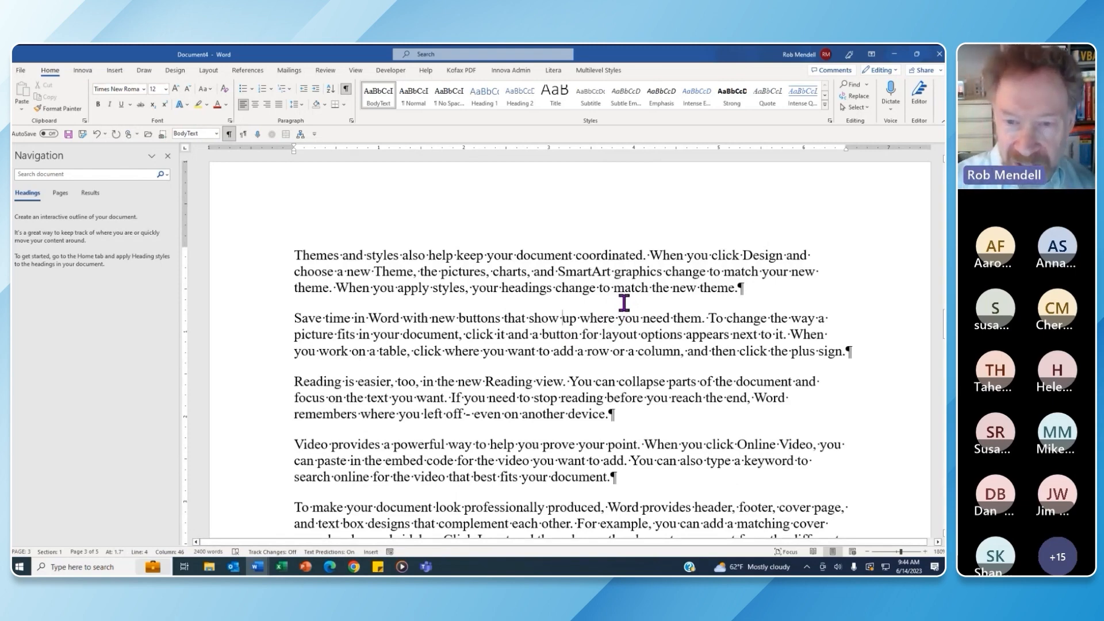
pyautogui.hotkey('shift', 'F5')
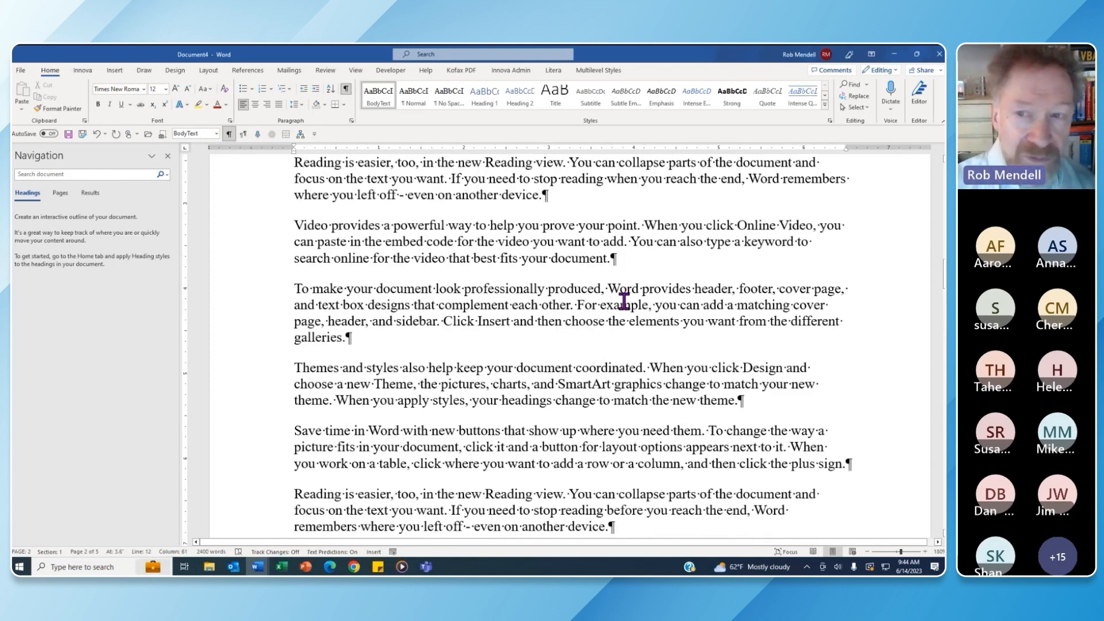
pyautogui.hotkey('shift', 'F5')
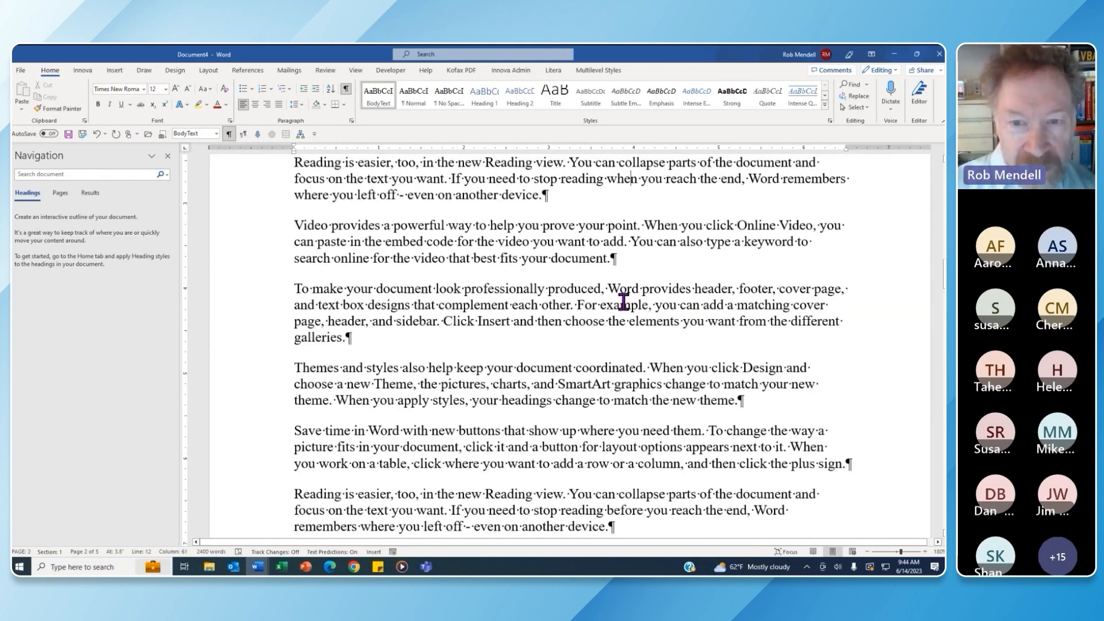
pyautogui.hotkey('shift', 'F5')
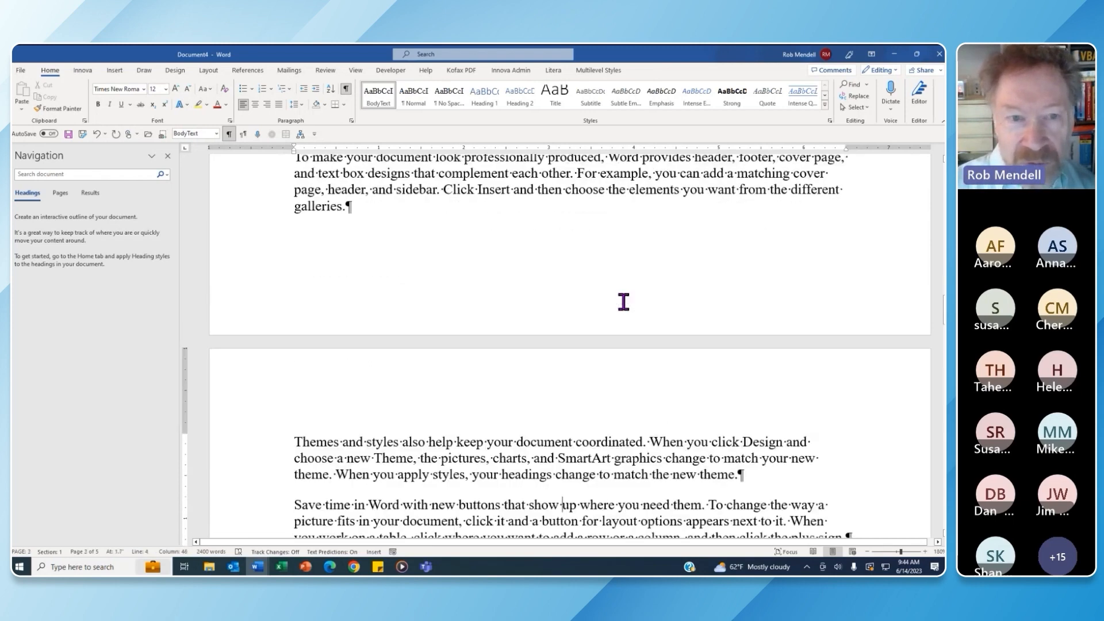
pyautogui.press('pageup')
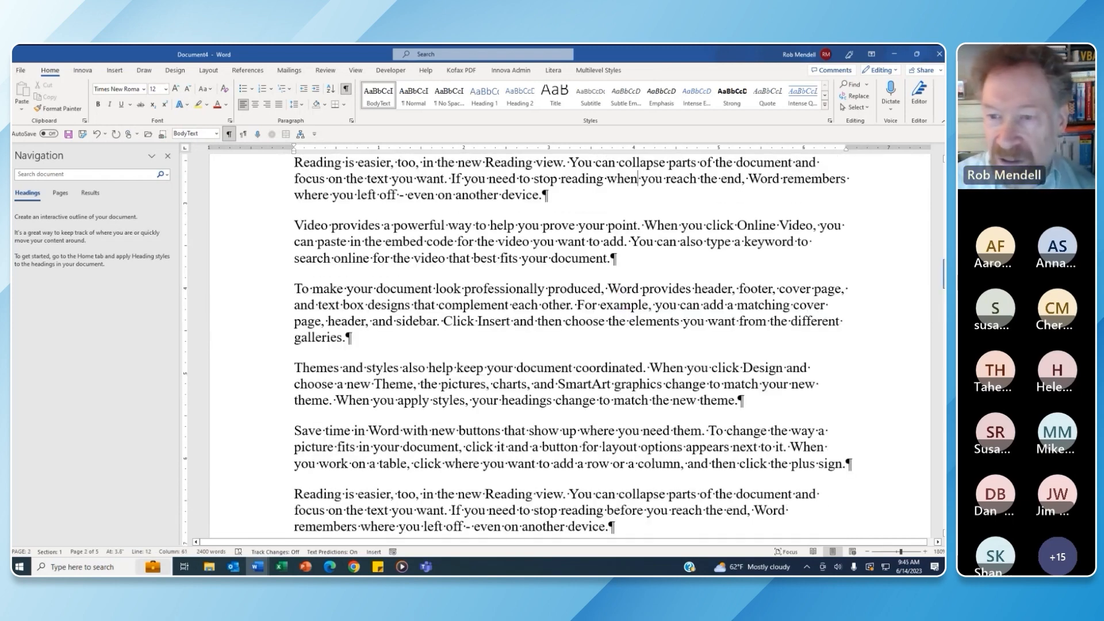
pyautogui.scroll(-5, 920, 290)
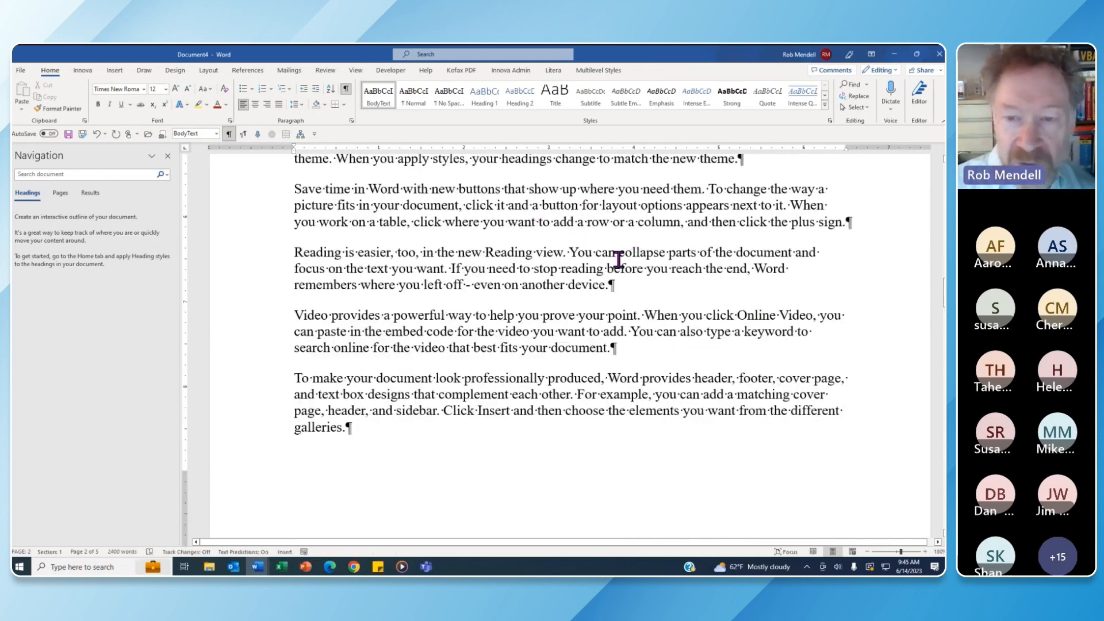
pyautogui.click(448, 269)
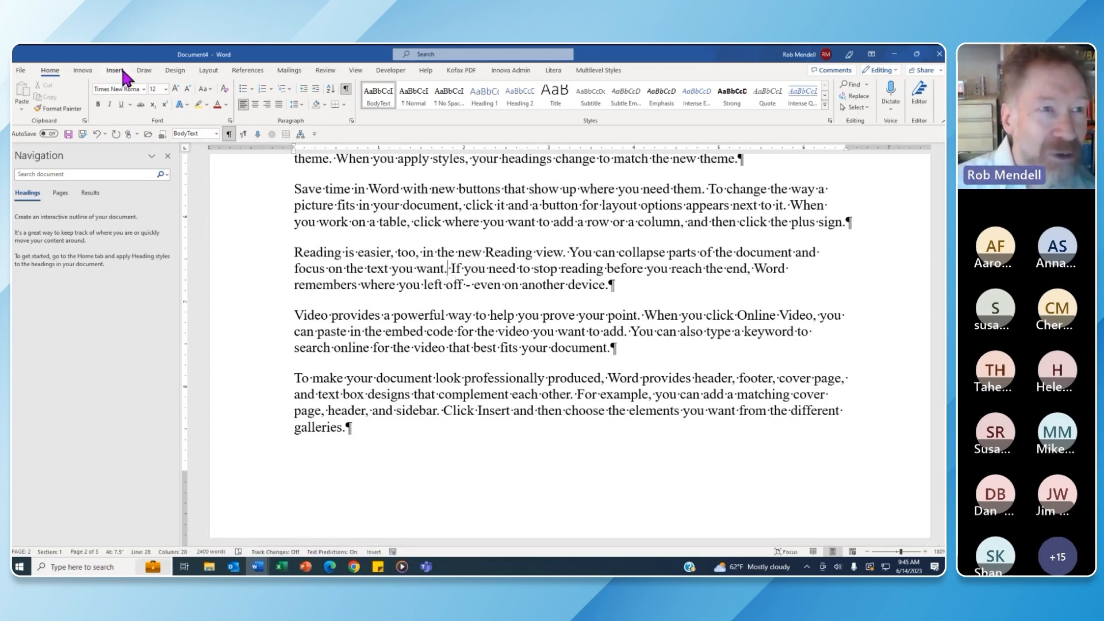
# Insert footnote 1 after 'want.' with the text 'This is a footnote.'
pyautogui.click(247, 70)
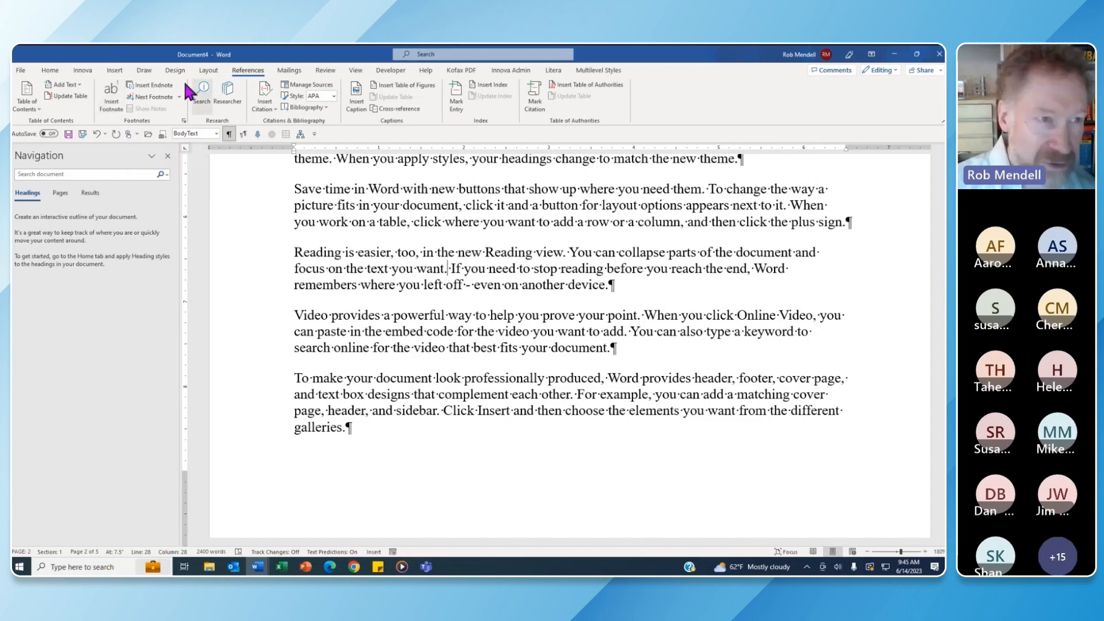
pyautogui.click(113, 103)
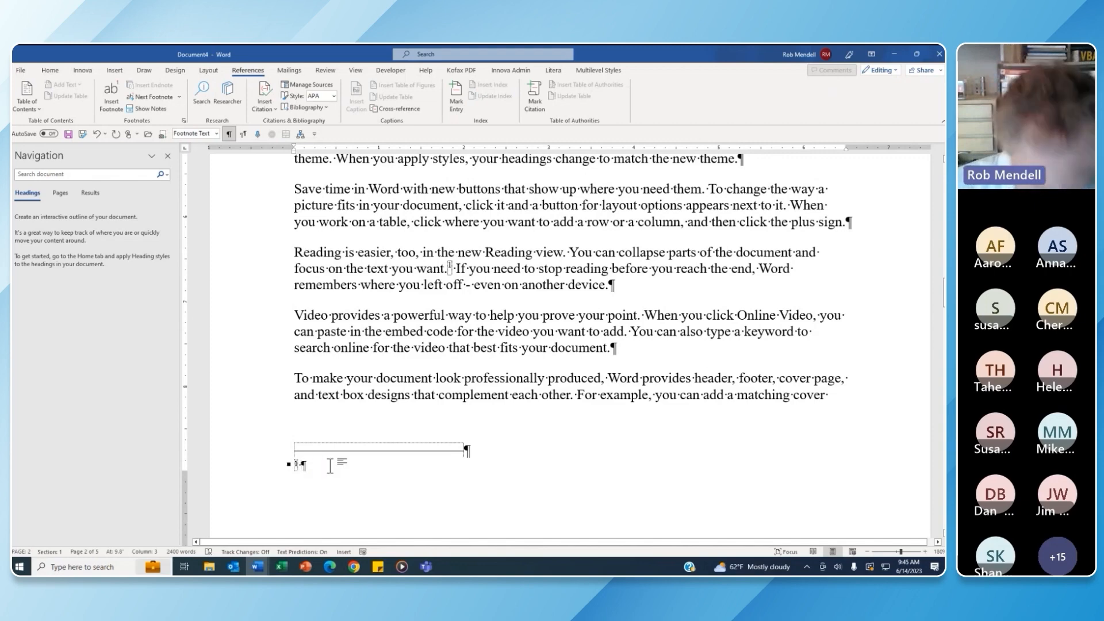
pyautogui.write('This is a ')
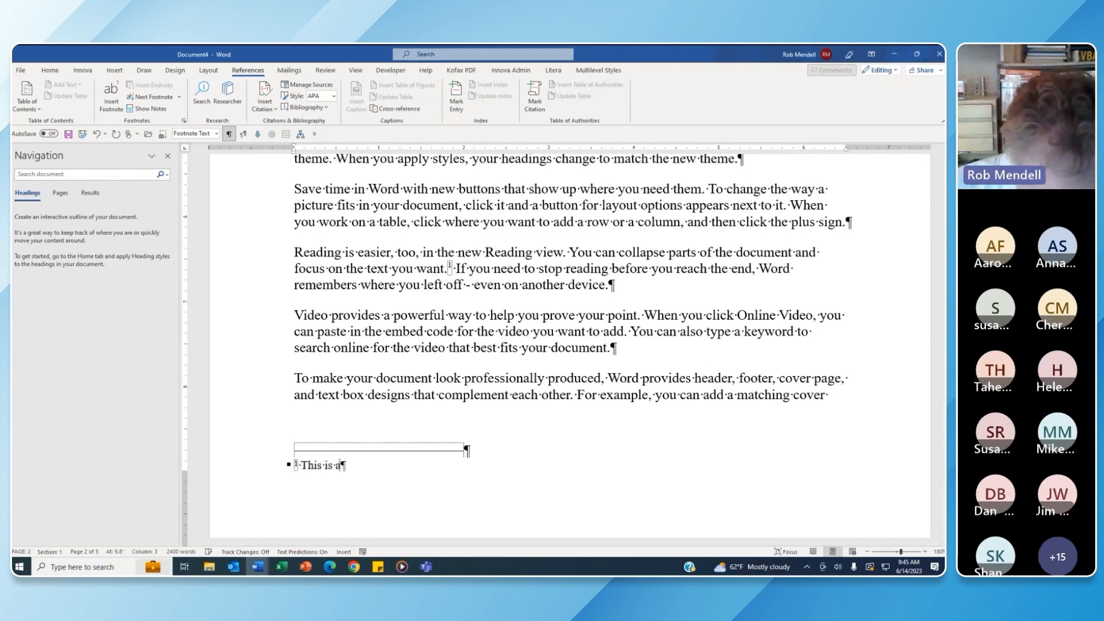
pyautogui.write('footnote.')
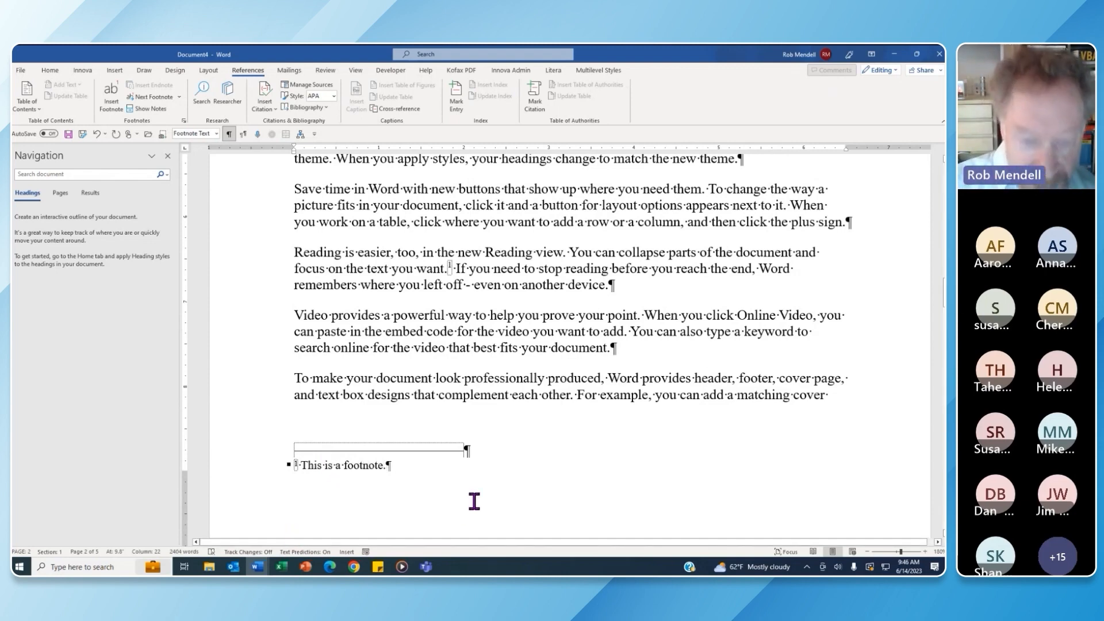
pyautogui.click(512, 275)
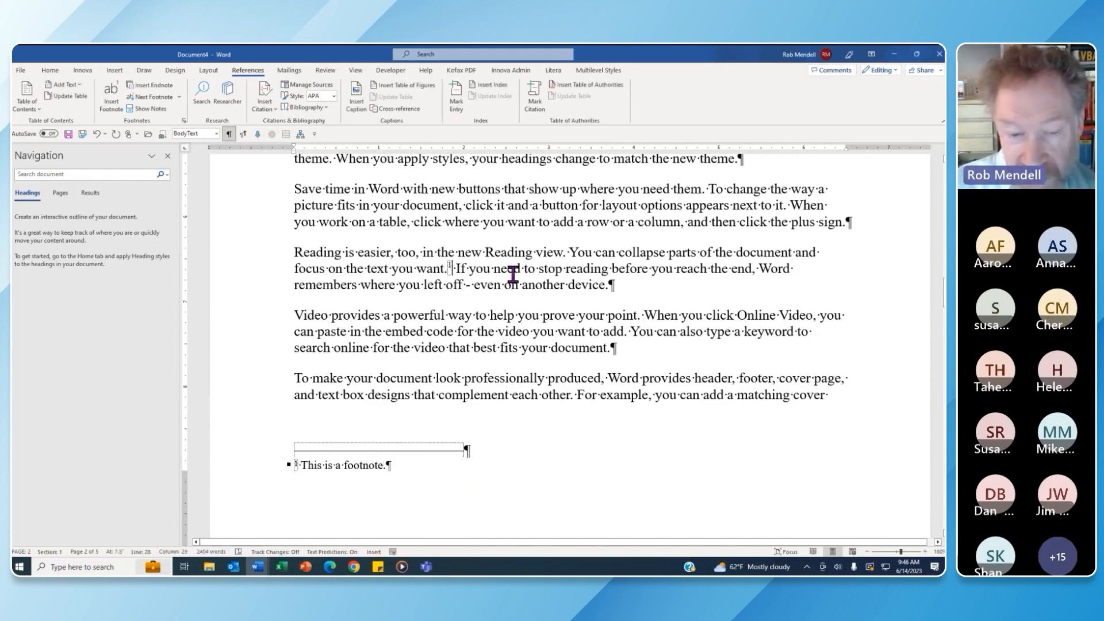
pyautogui.hotkey('shift', 'F5')
pyautogui.hotkey('shift', 'F5')
pyautogui.hotkey('shift', 'F5')
pyautogui.hotkey('shift', 'F5')
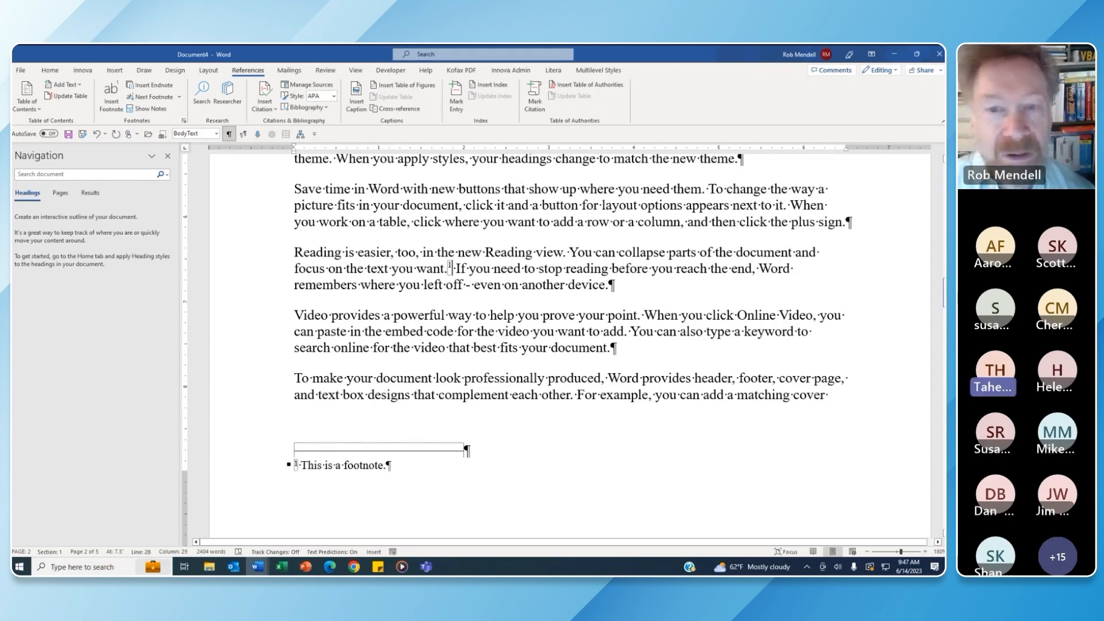
# Scroll up slightly and return to the Home ribbon tools
pyautogui.moveTo(944, 293)
pyautogui.mouseDown()
pyautogui.moveTo(944, 215)
pyautogui.moveTo(943, 299)
pyautogui.mouseUp()
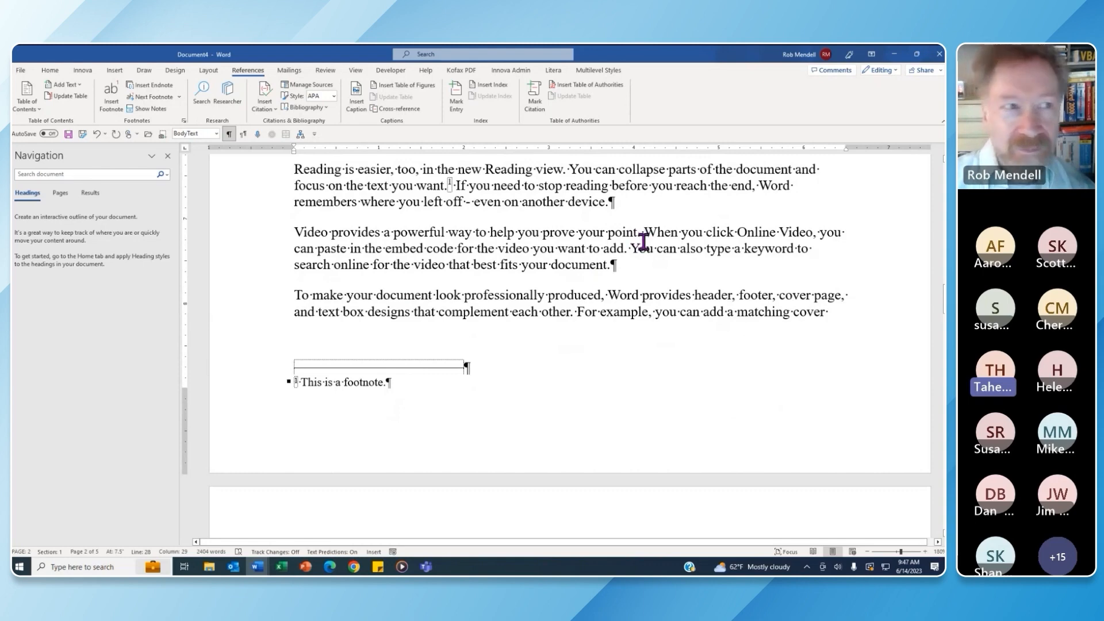
pyautogui.click(51, 71)
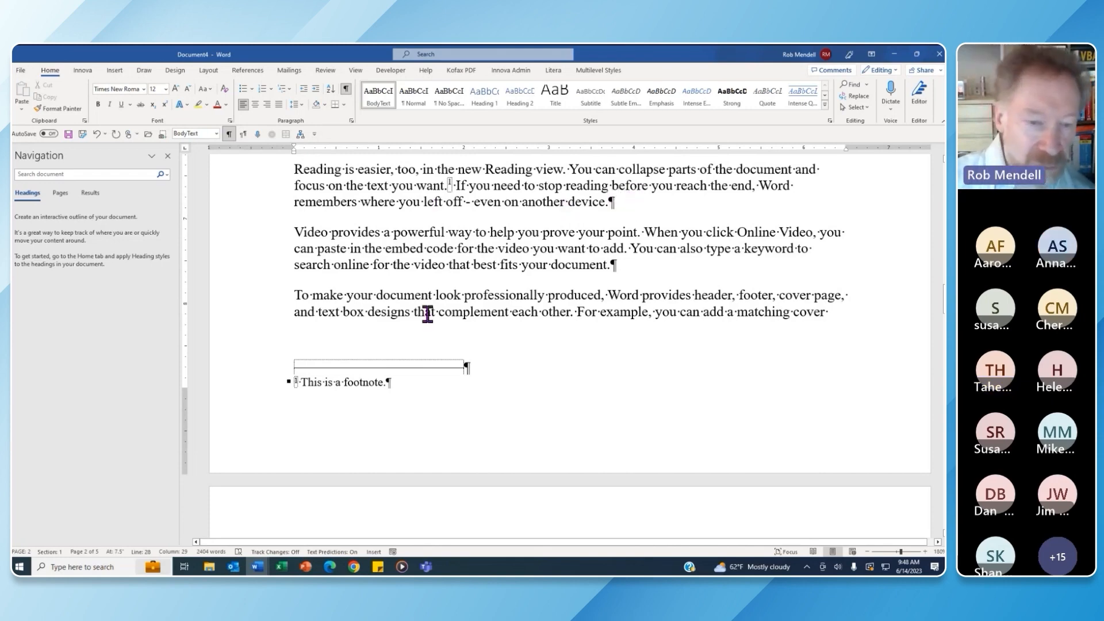
# Open the Styles pane from the footnote and set it to list all styles alphabetically
pyautogui.click(360, 382)
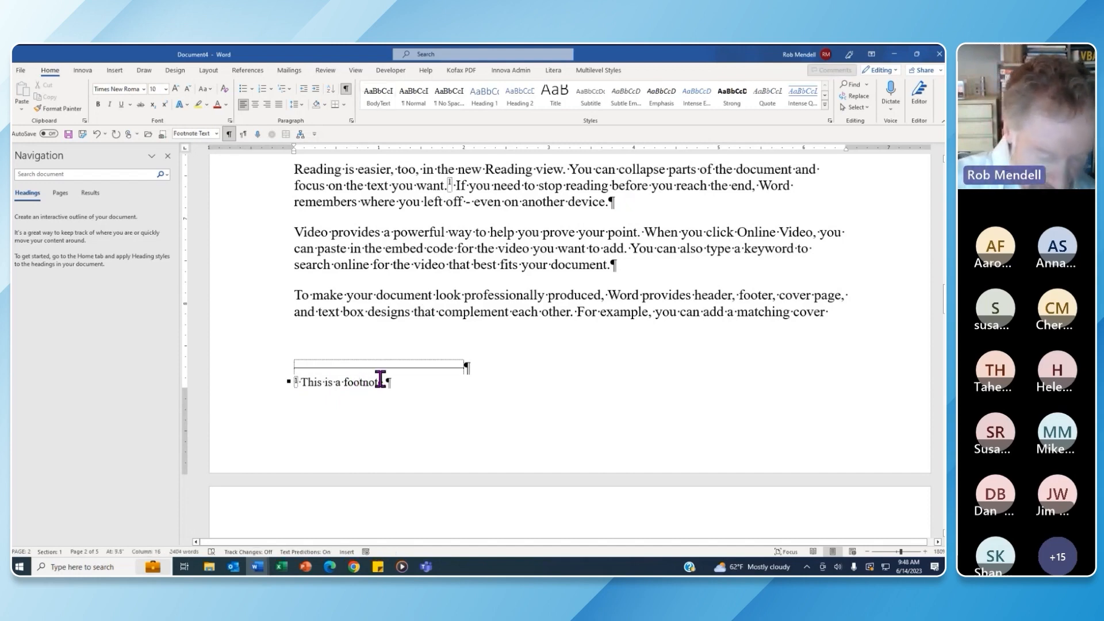
pyautogui.hotkey('ctrl', 'alt', 'shift', 's')
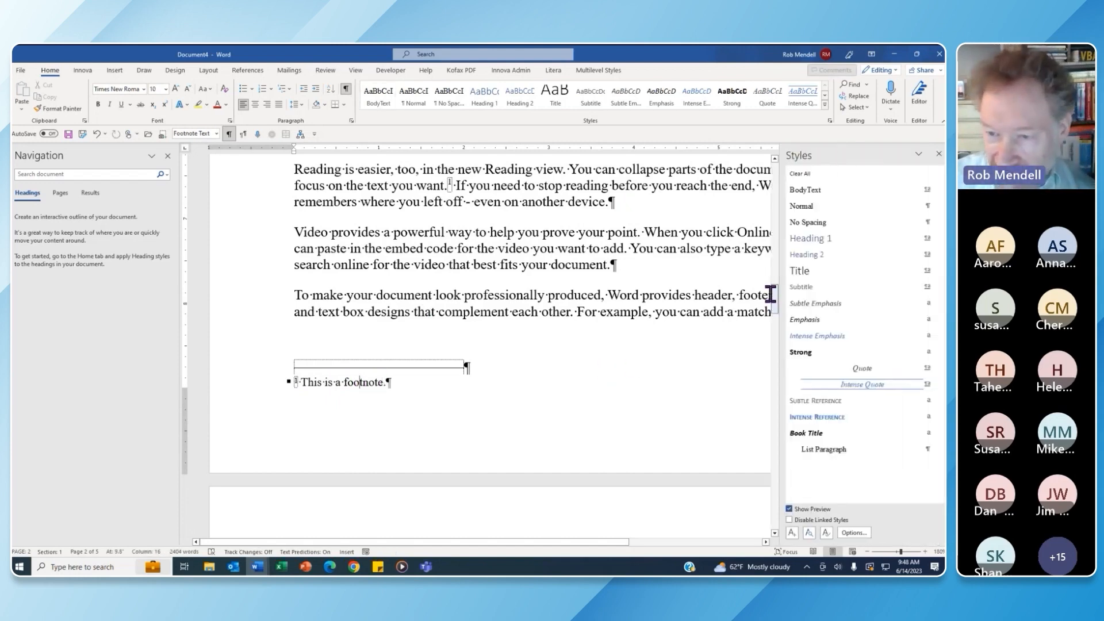
pyautogui.click(363, 381)
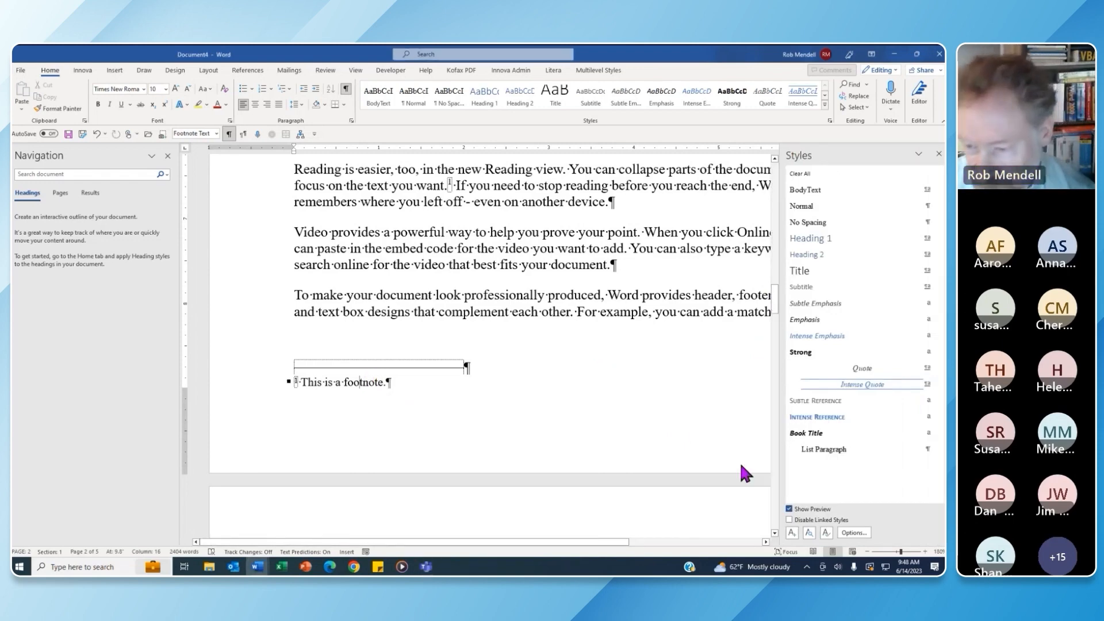
pyautogui.click(854, 532)
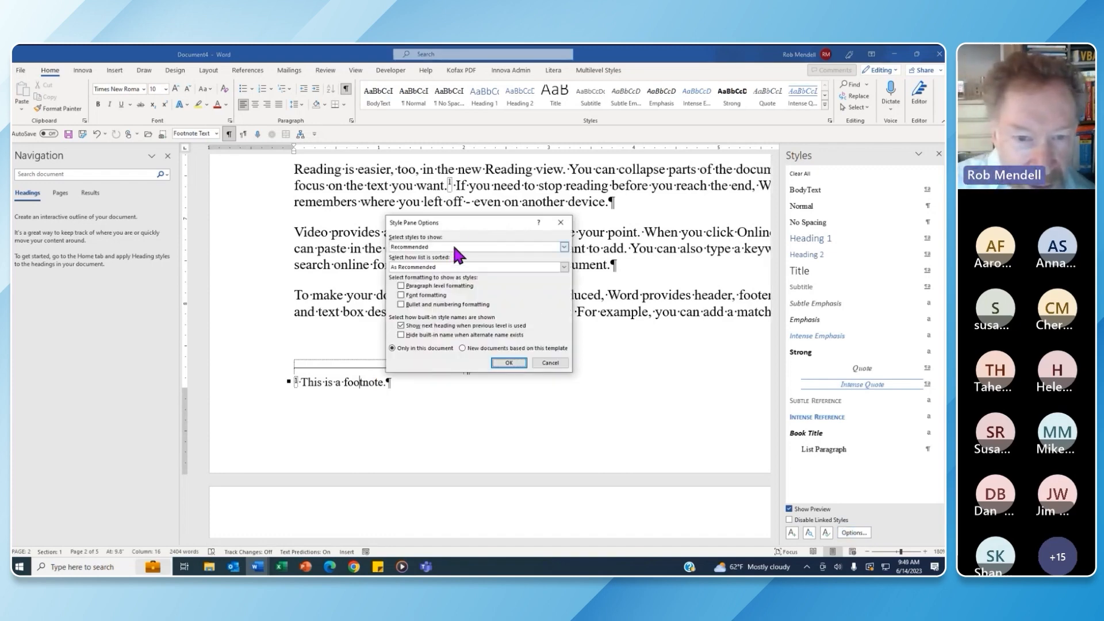
pyautogui.click(564, 247)
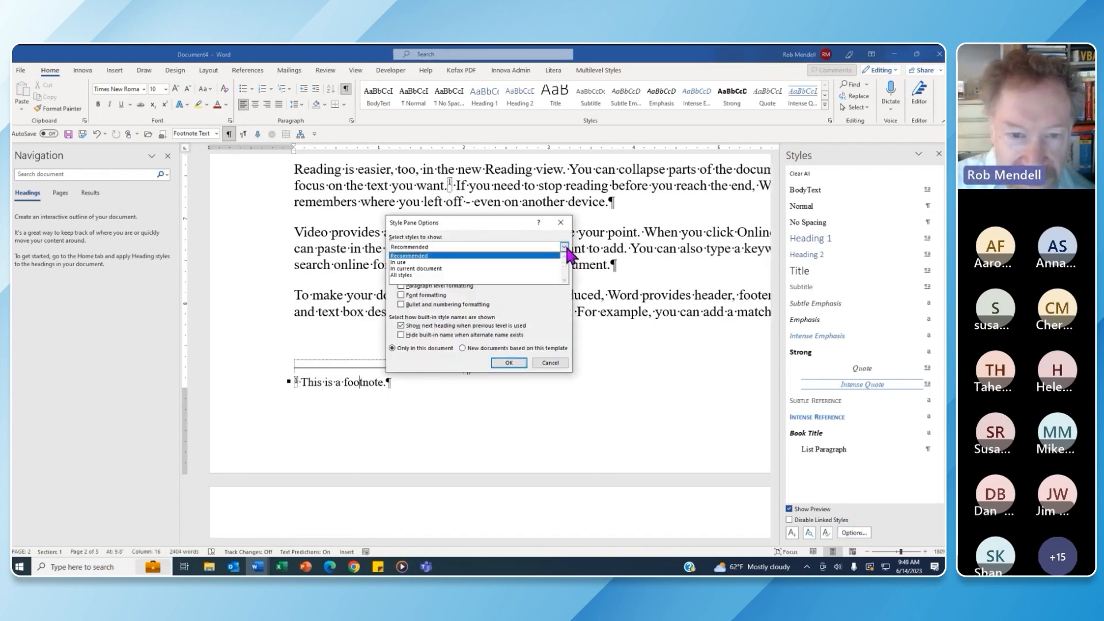
pyautogui.click(451, 275)
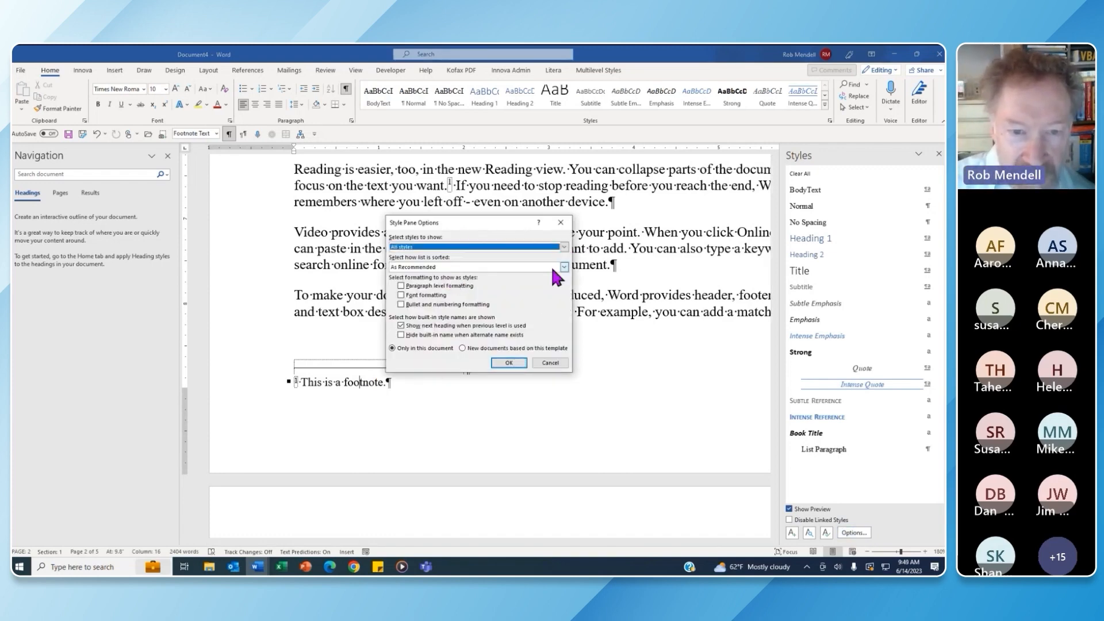
pyautogui.click(564, 266)
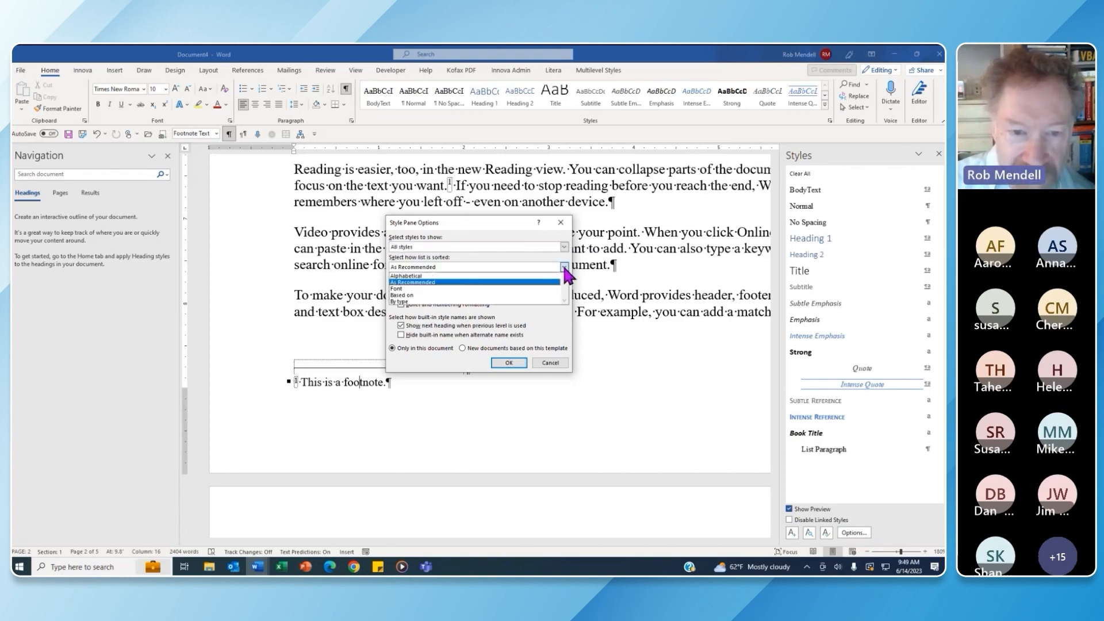
pyautogui.click(441, 275)
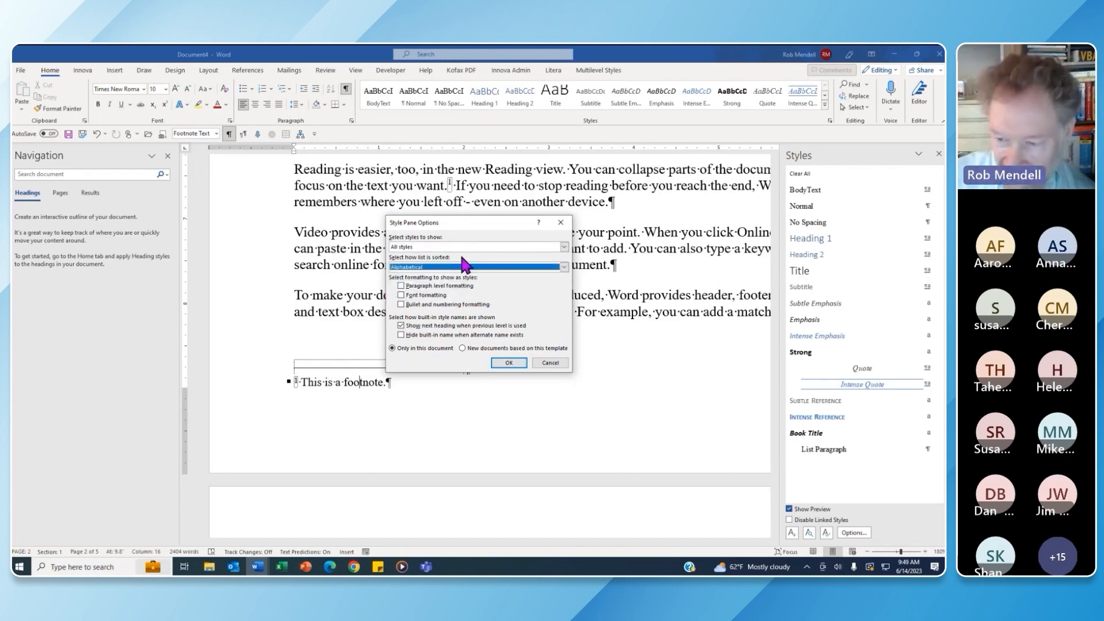
pyautogui.click(513, 361)
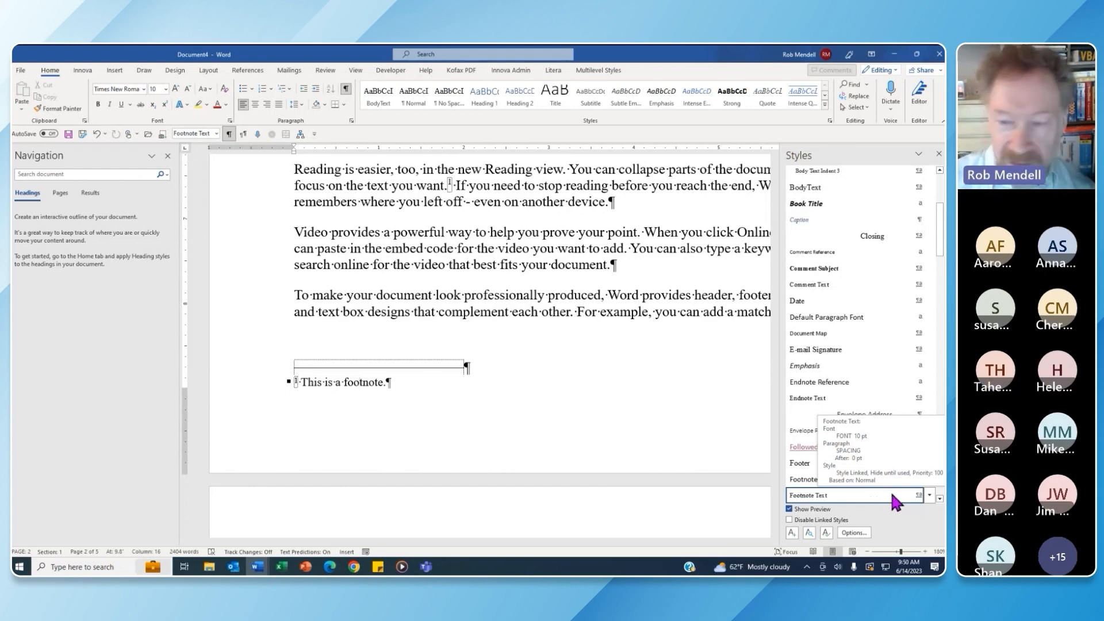
# Modify the Footnote Text style to 9 pt italic
pyautogui.click(930, 495)
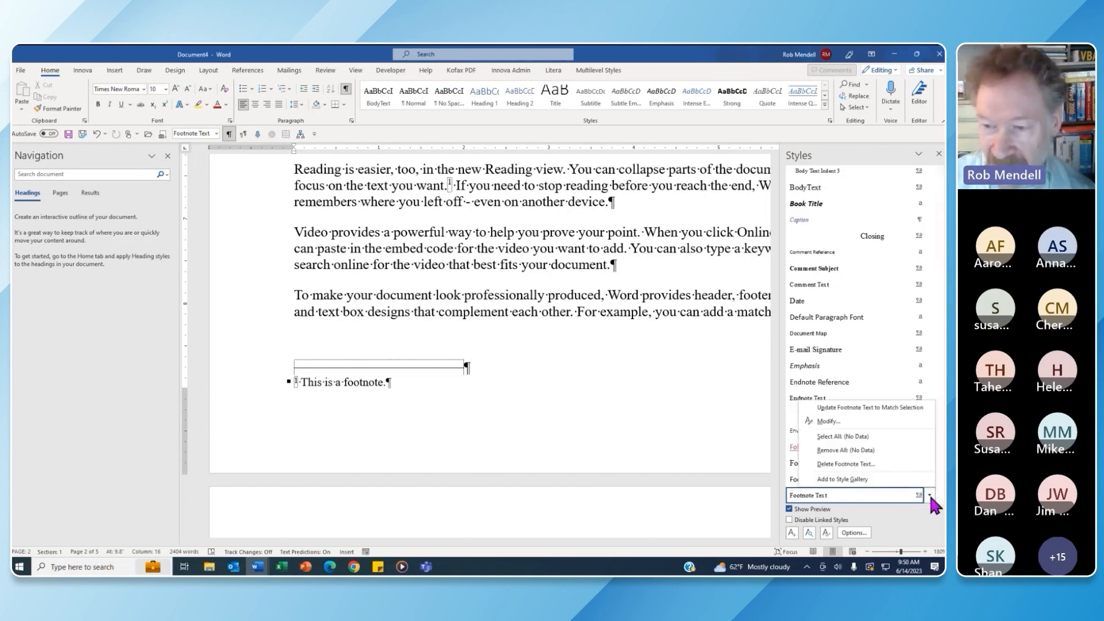
pyautogui.click(840, 421)
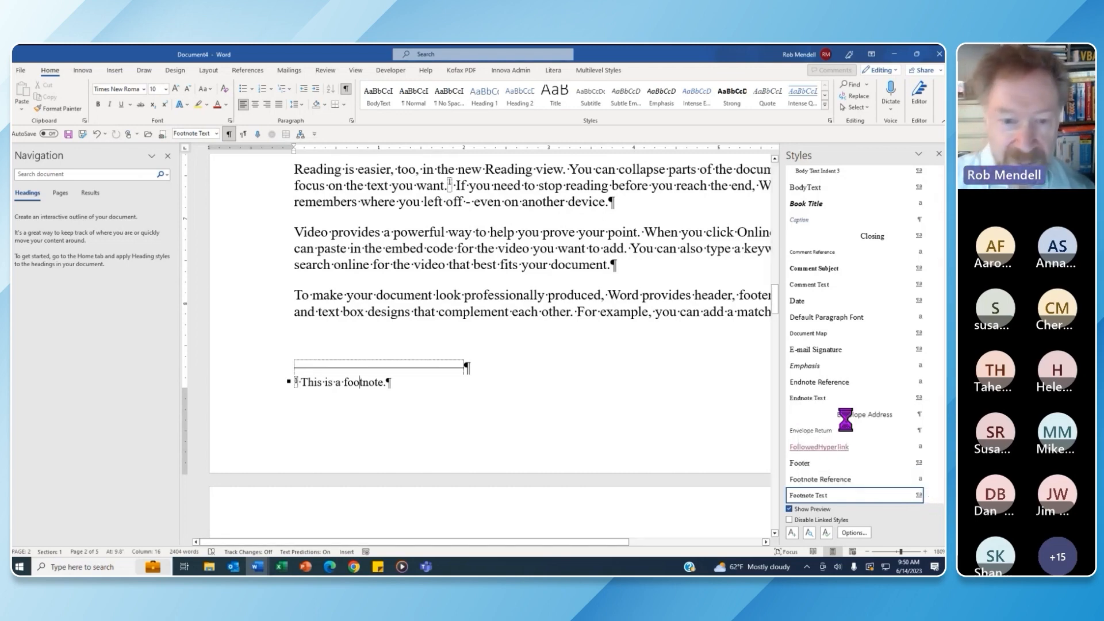
pyautogui.click(429, 254)
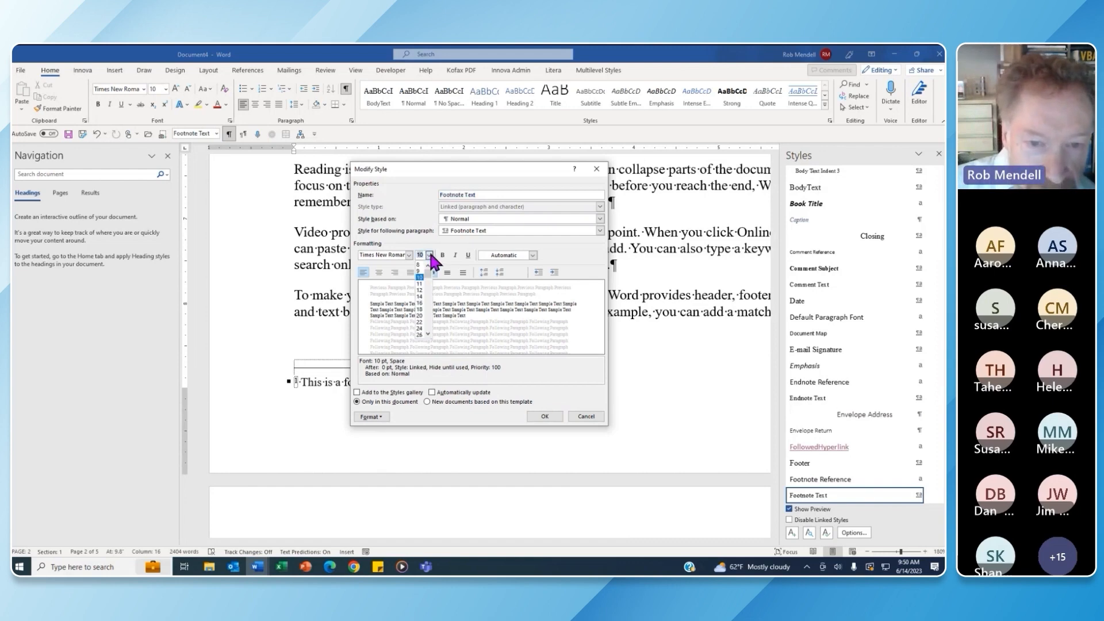
pyautogui.click(422, 271)
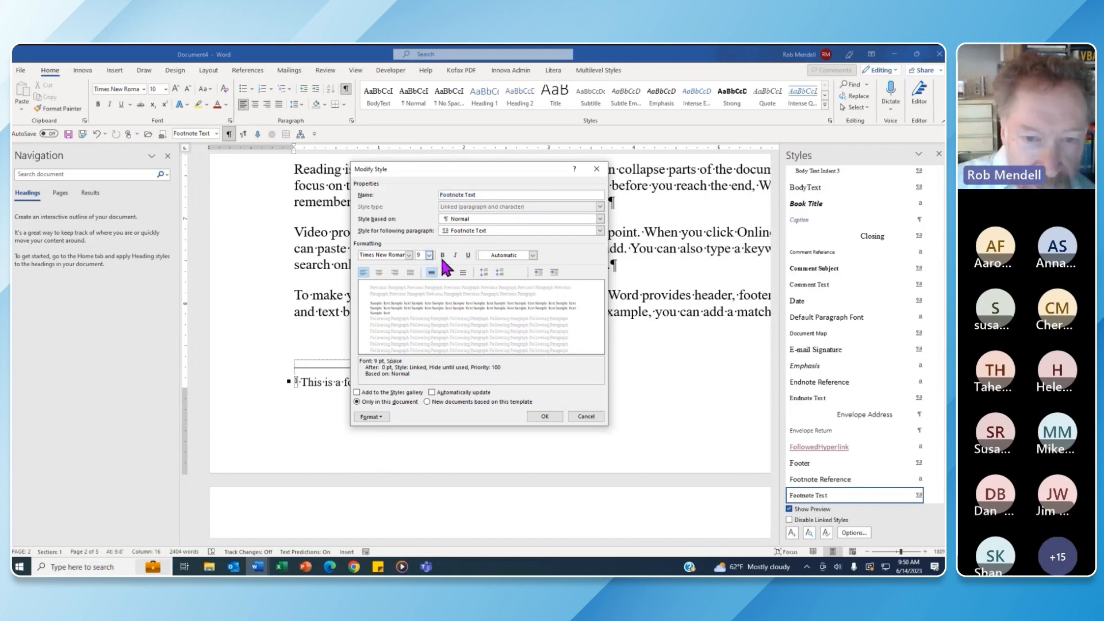
pyautogui.click(456, 257)
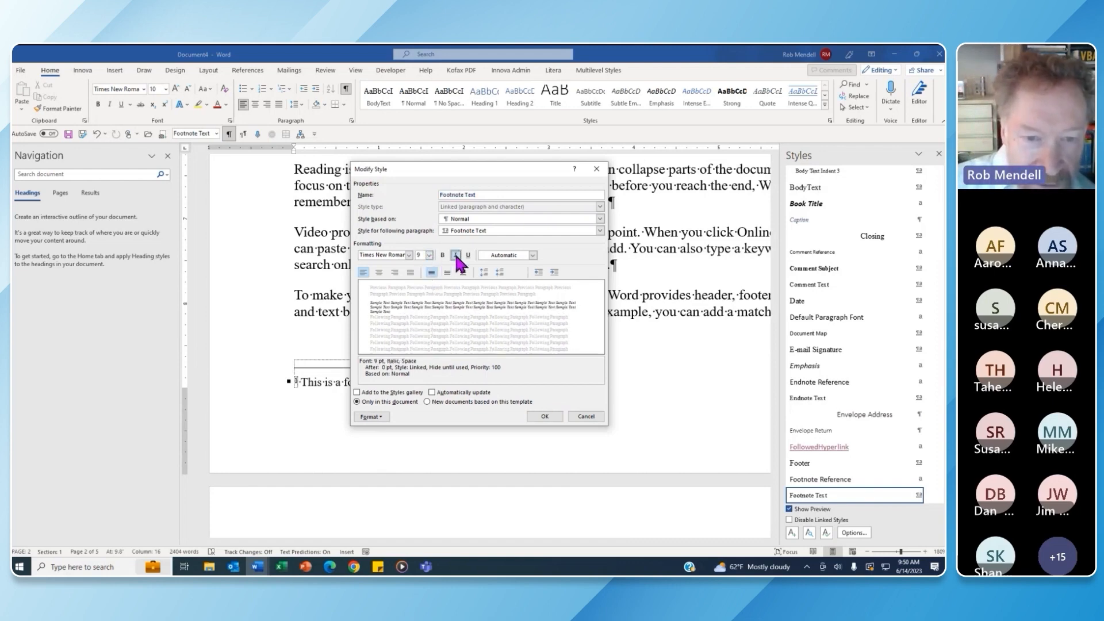
pyautogui.click(545, 416)
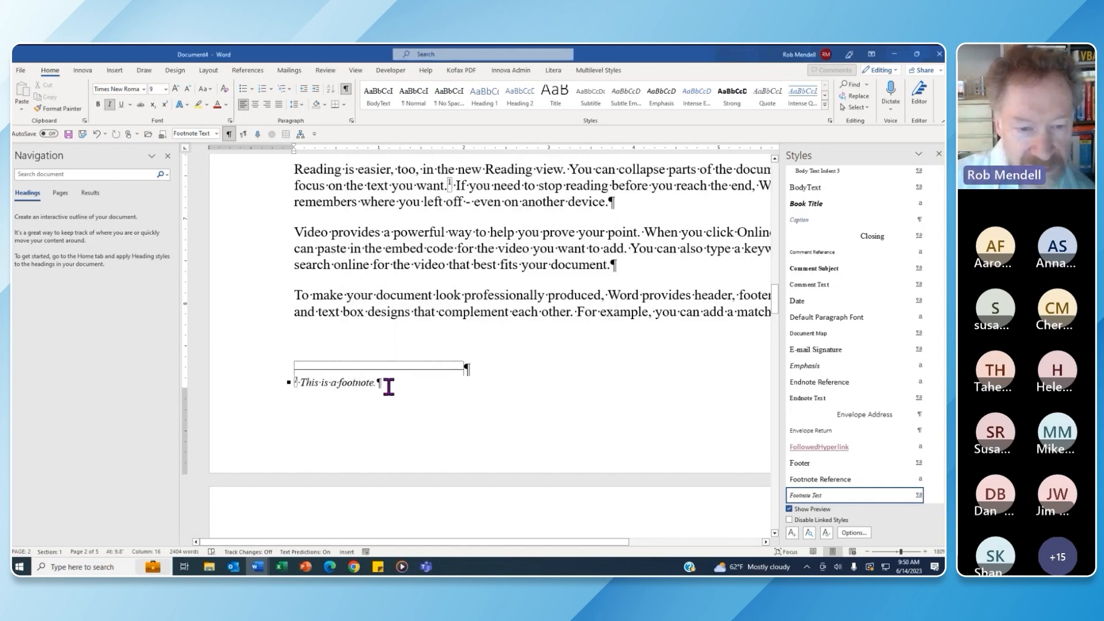
pyautogui.click(625, 200)
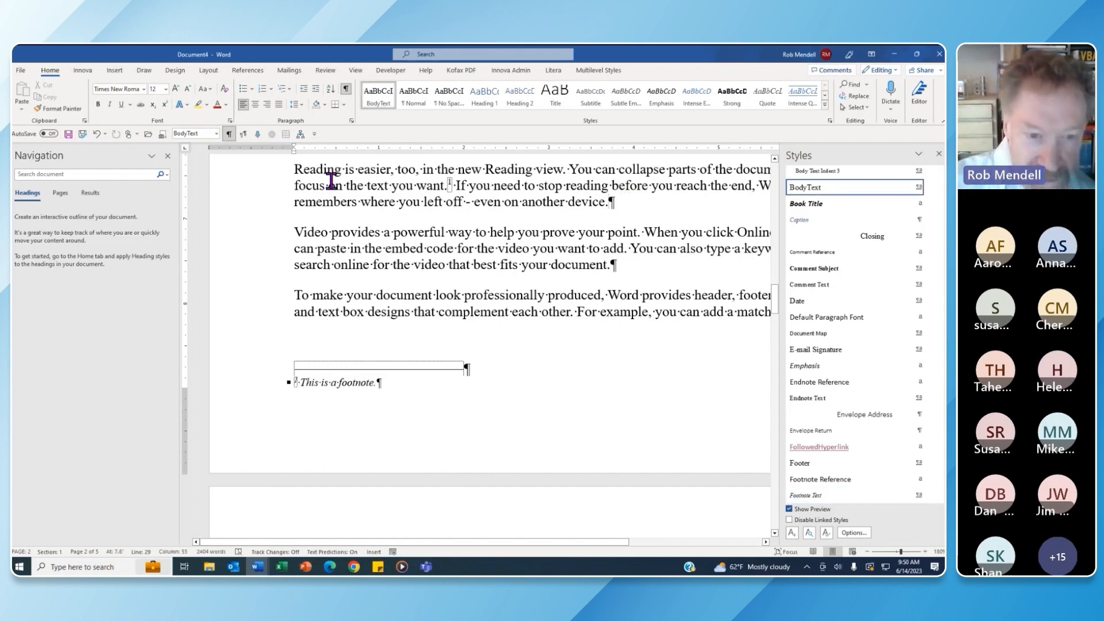
# Insert a second footnote after 'device.' reading 'Here is another.'
pyautogui.hotkey('ctrl', 'alt', 'f')
pyautogui.write('Here is ano')
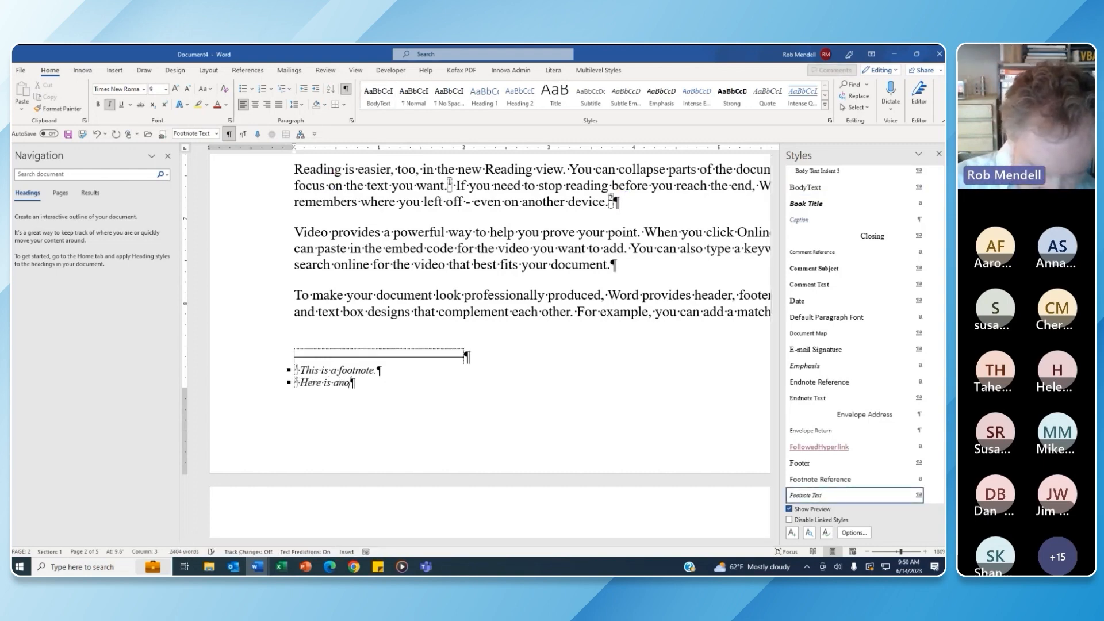
pyautogui.write('ther.')
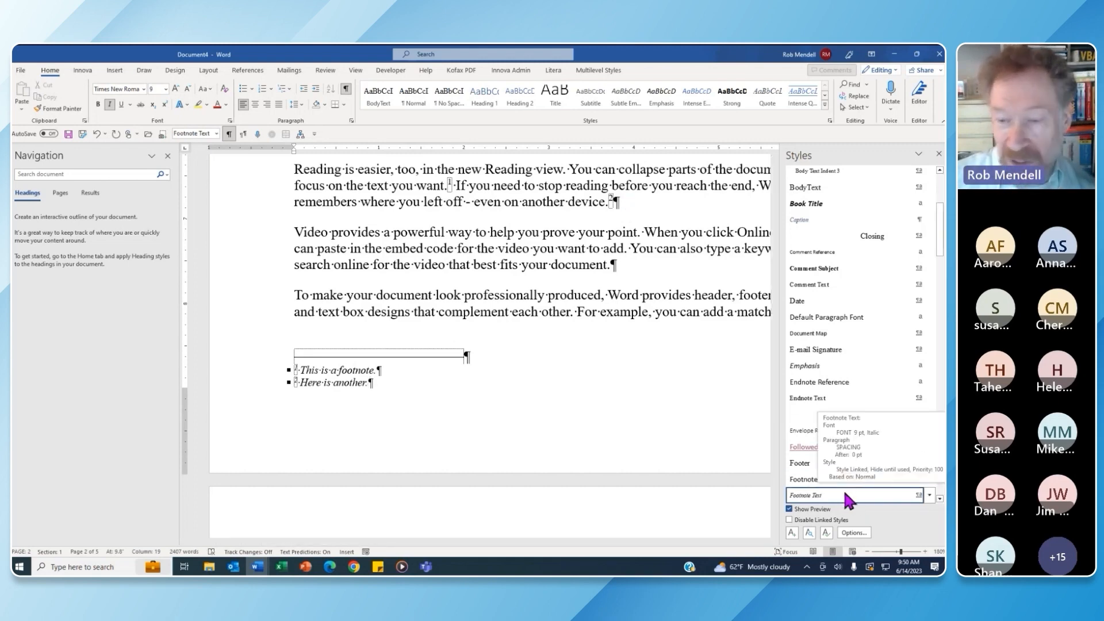
pyautogui.click(930, 495)
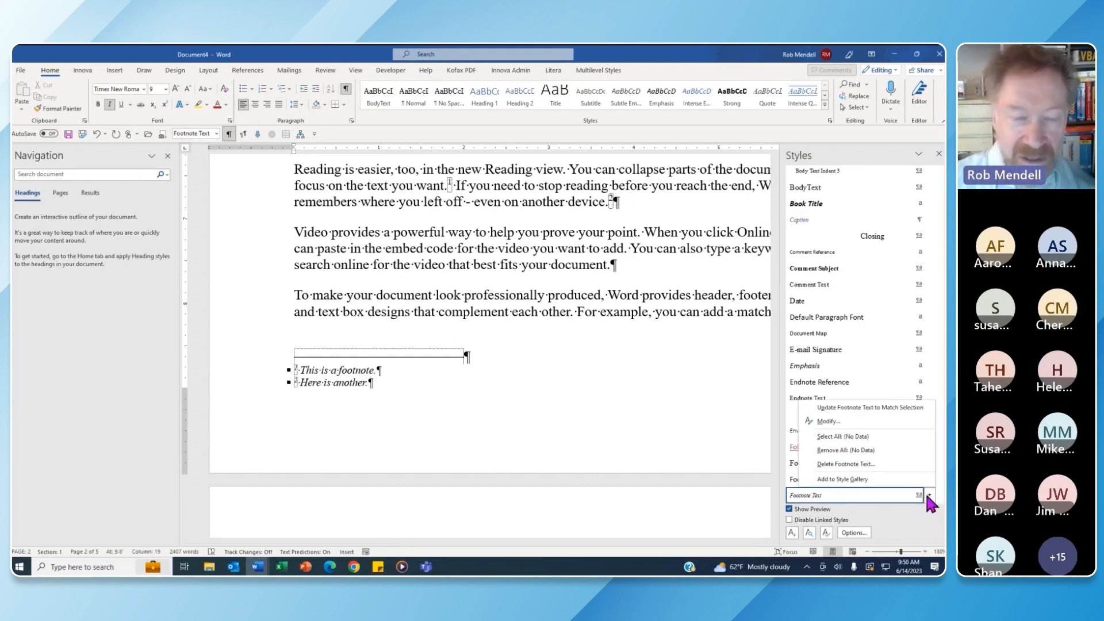
pyautogui.click(636, 268)
pyautogui.click(630, 266)
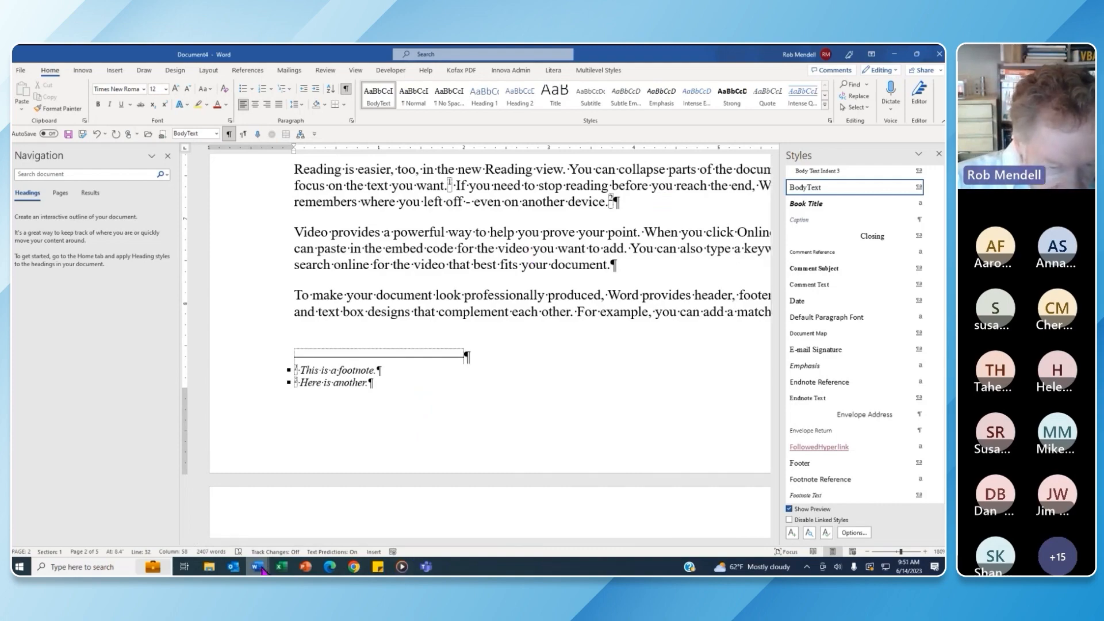
# Switch to the 'NDA Document for Training.docx' window
pyautogui.moveTo(259, 568)
pyautogui.click(288, 528)
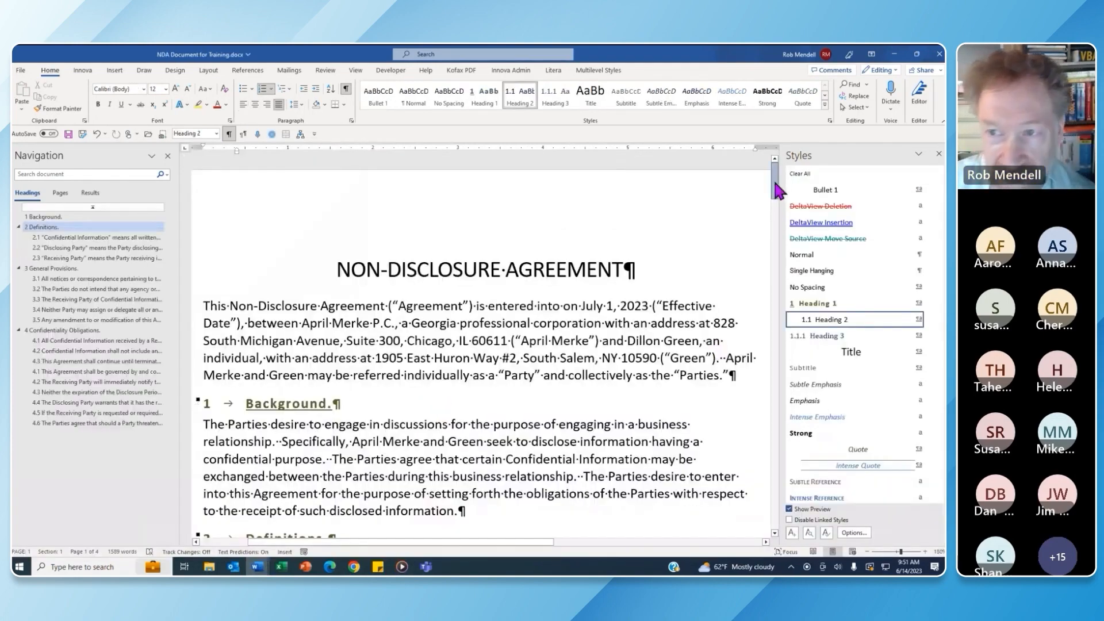
pyautogui.moveTo(776, 185); pyautogui.dragTo(782, 208)
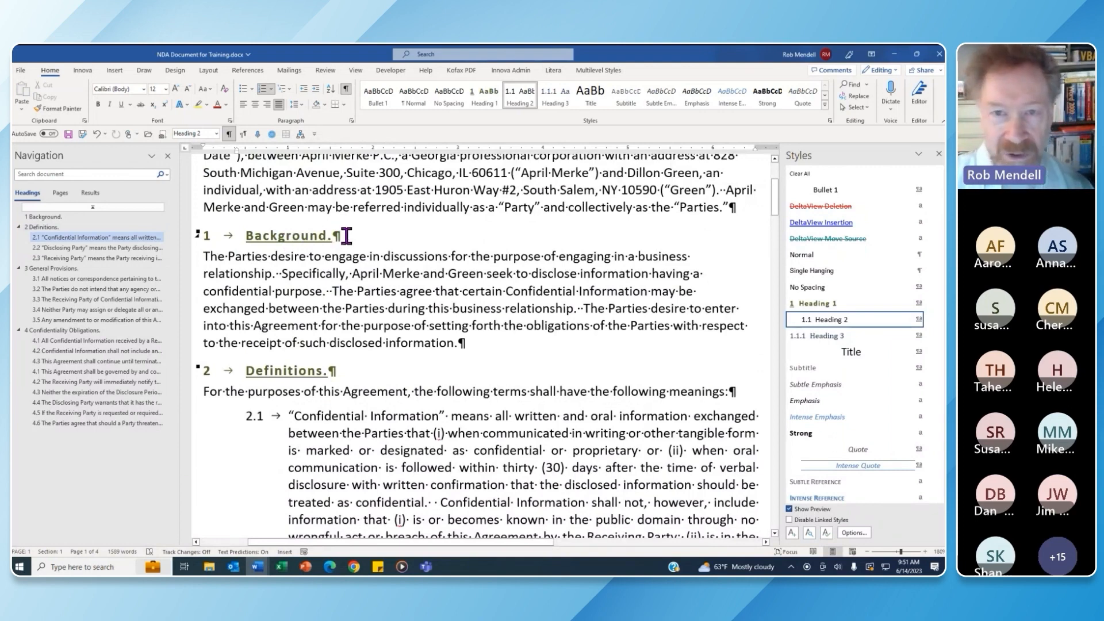
pyautogui.click(345, 372)
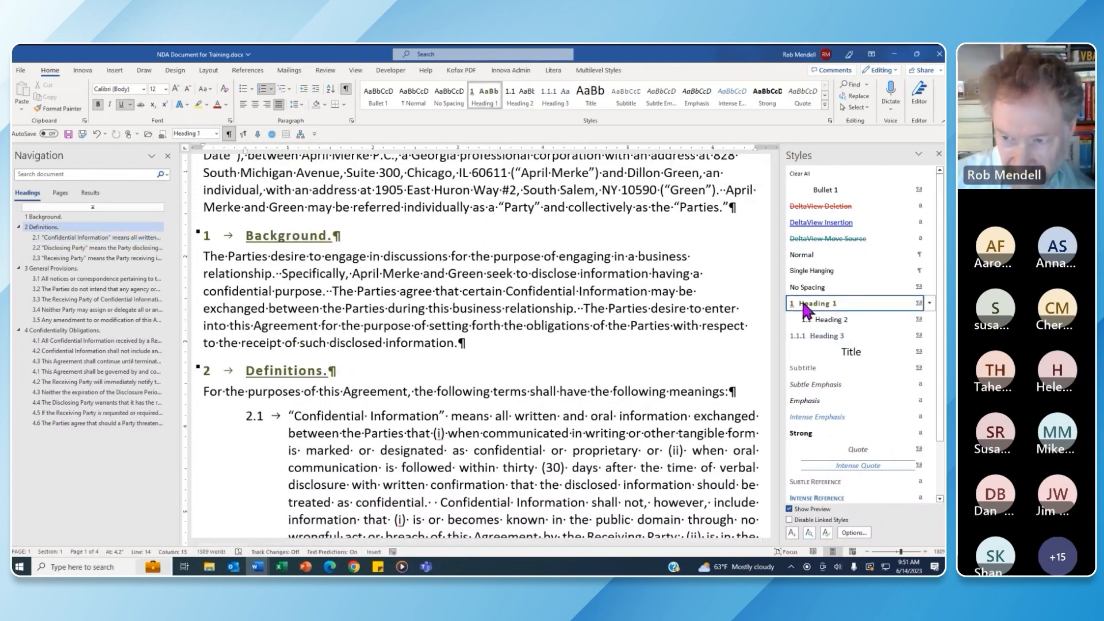
pyautogui.click(325, 416)
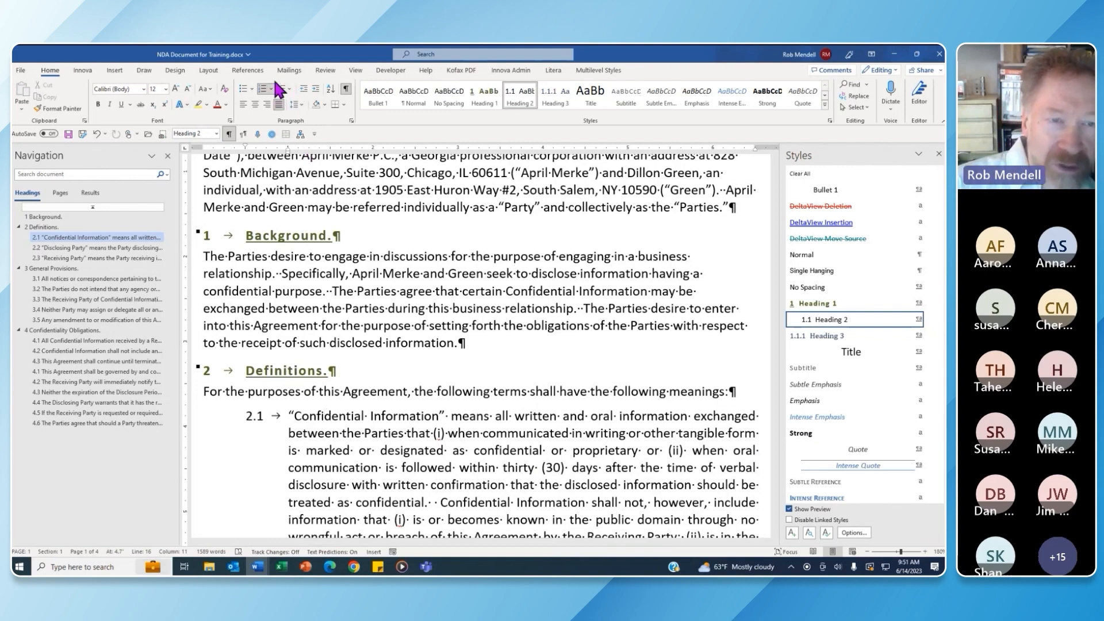
pyautogui.click(290, 89)
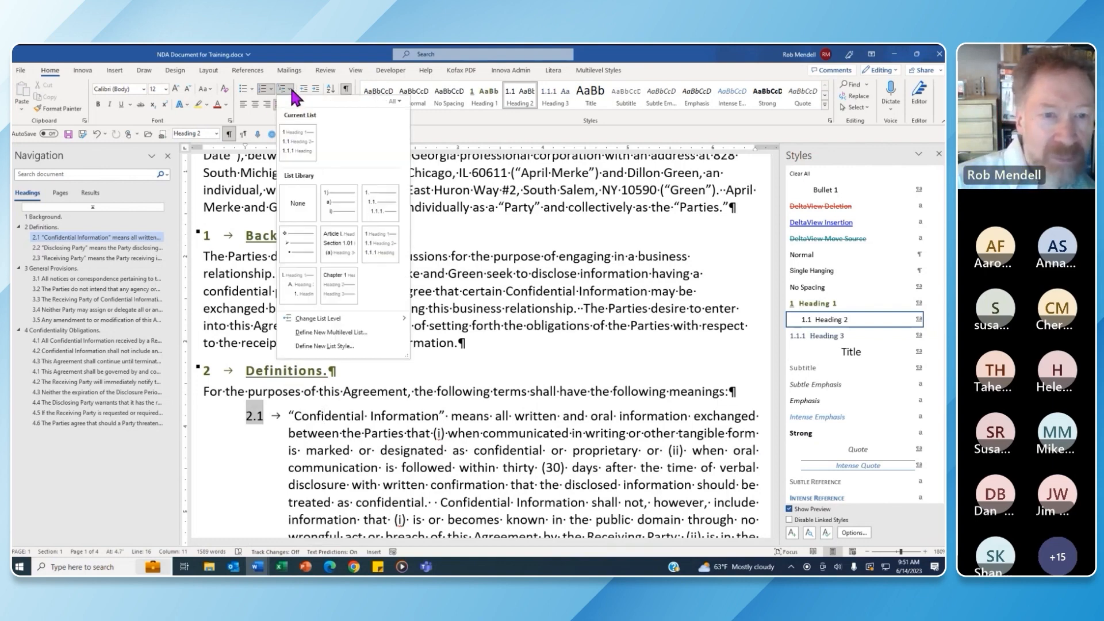
pyautogui.moveTo(298, 122)
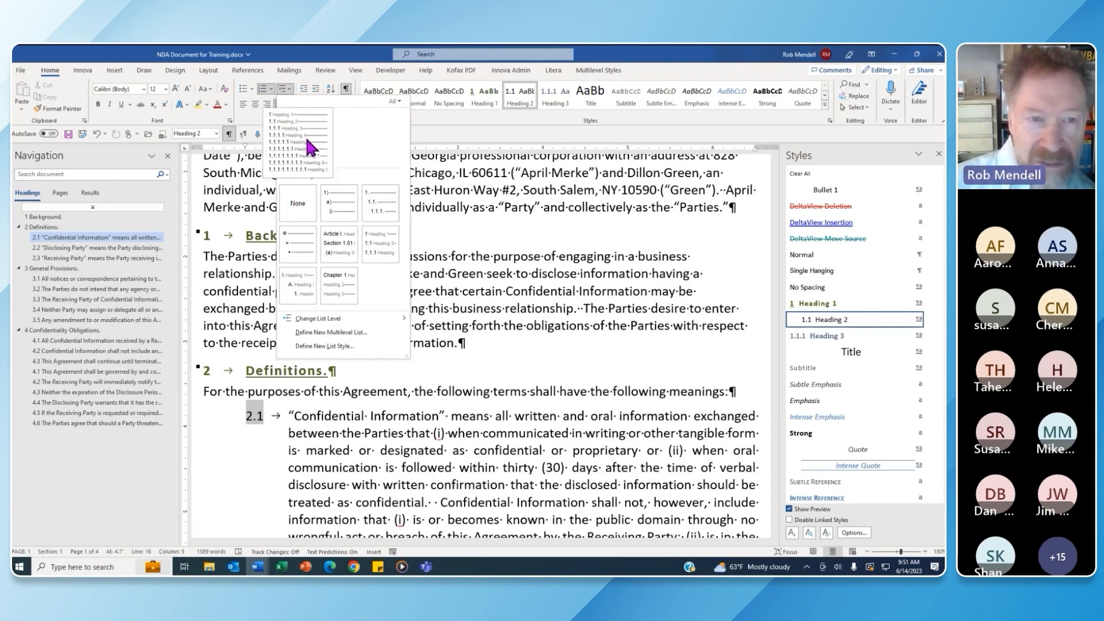
pyautogui.click(306, 139)
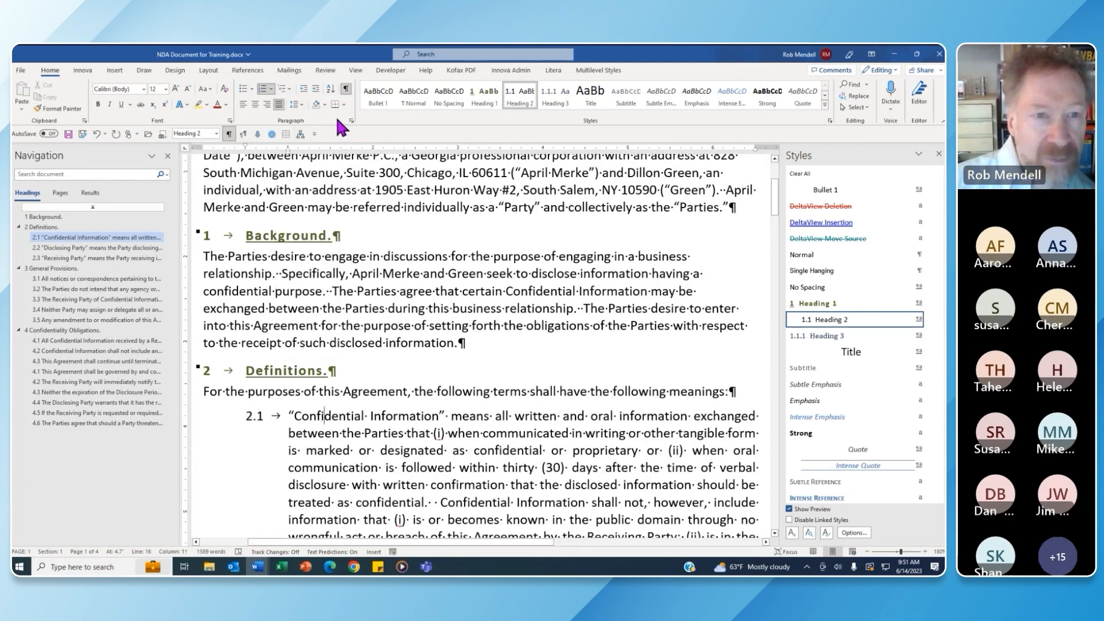
# Reopen the heading multilevel list definition, review levels 1–5 and extra options, and reapply it
pyautogui.rightClick(210, 240)
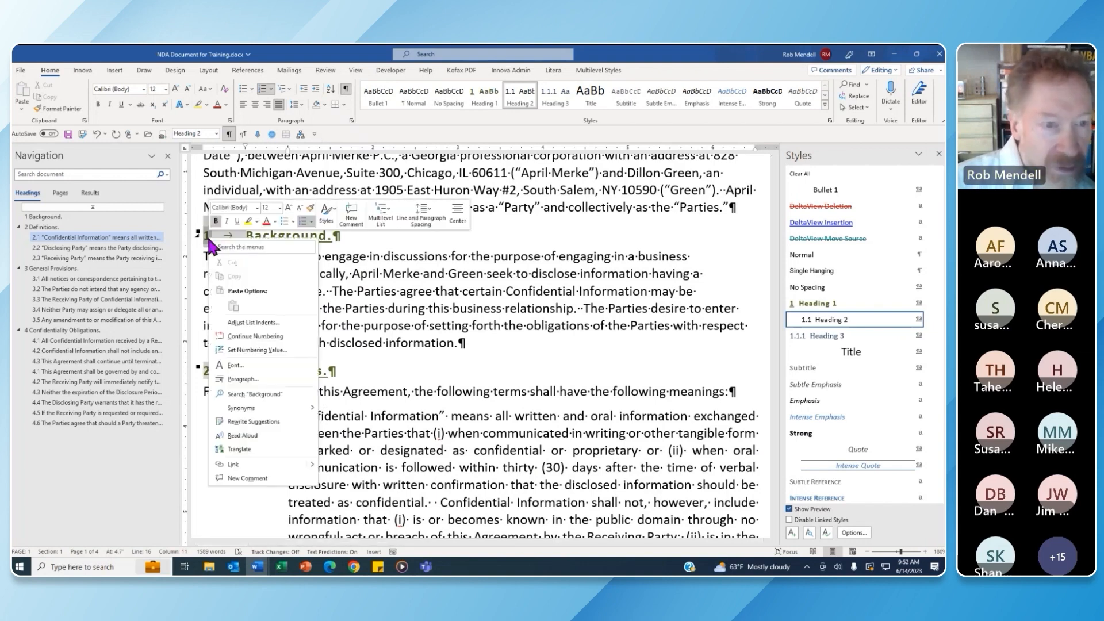
pyautogui.click(292, 322)
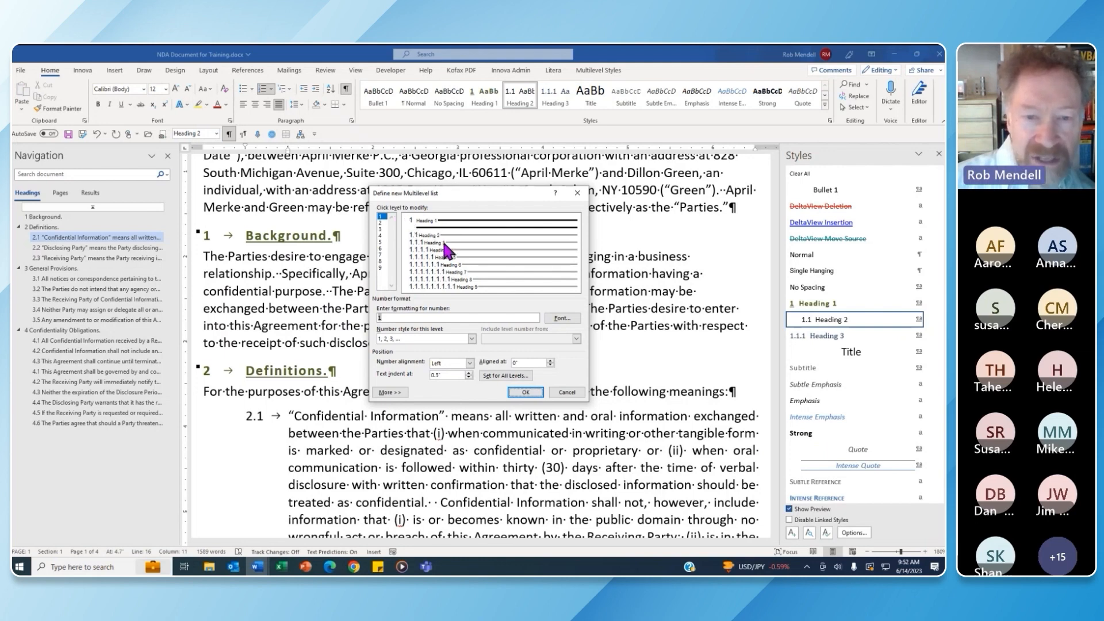
pyautogui.click(380, 222)
pyautogui.click(381, 228)
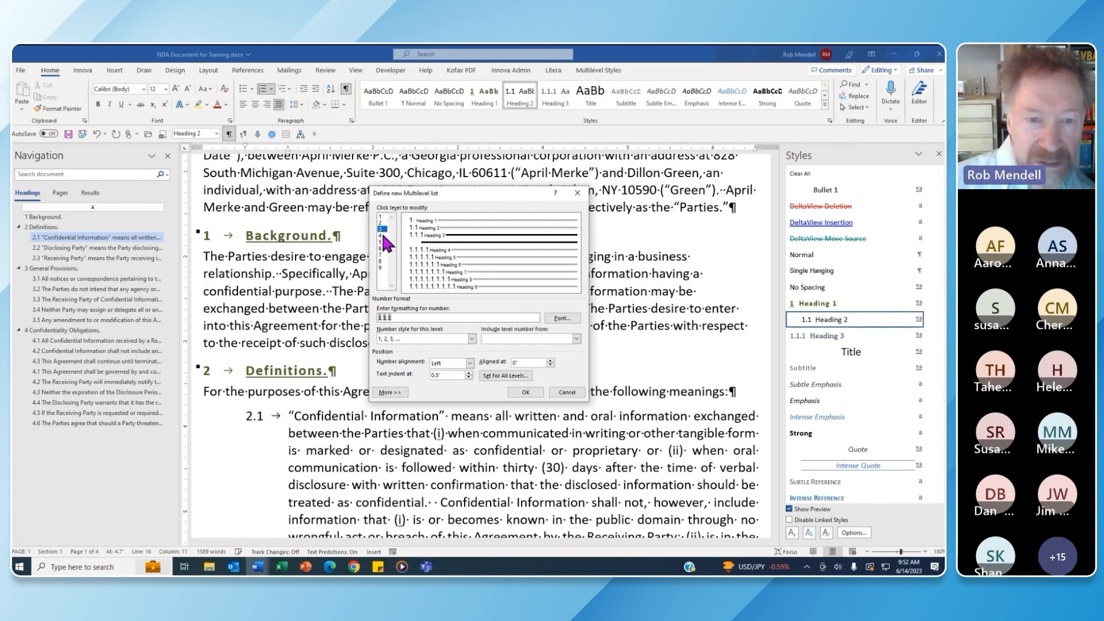
pyautogui.click(382, 235)
pyautogui.click(381, 241)
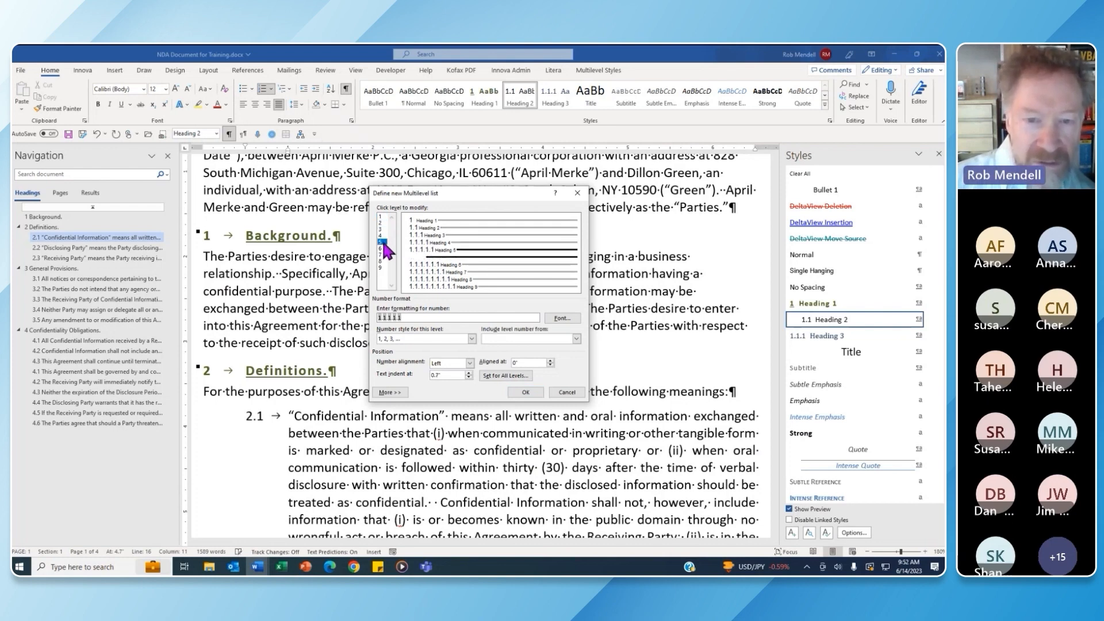
pyautogui.click(398, 388)
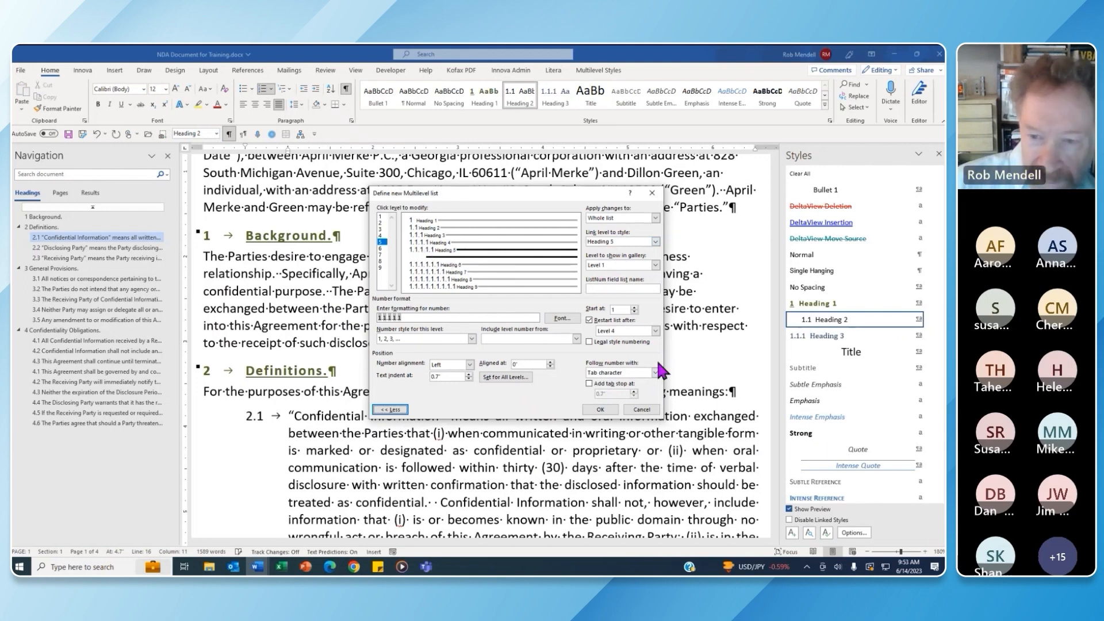
pyautogui.click(611, 409)
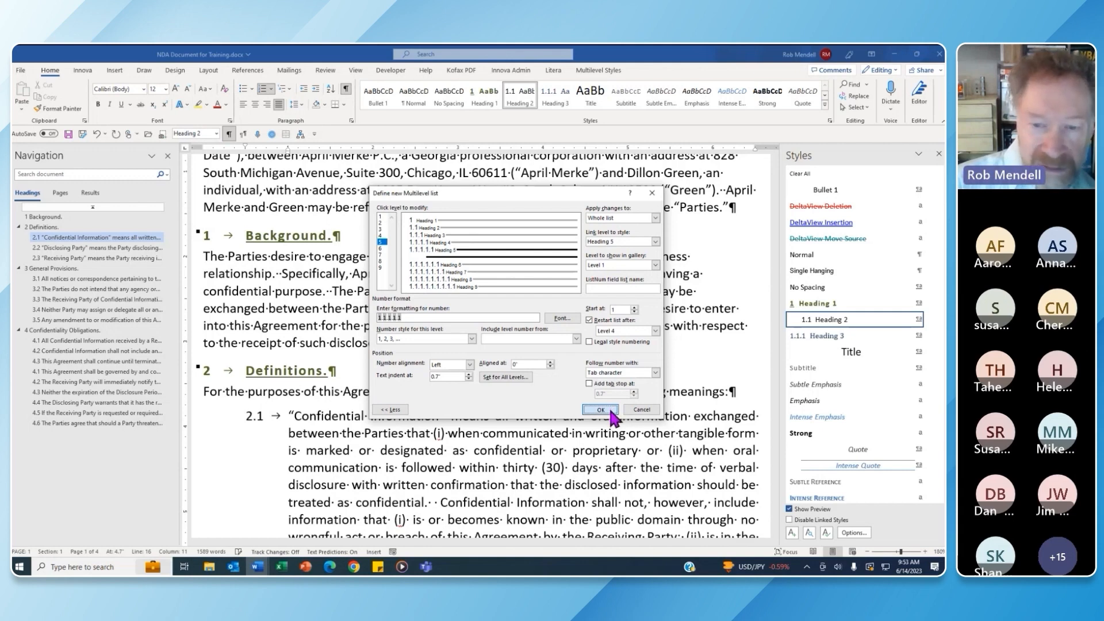
pyautogui.click(611, 409)
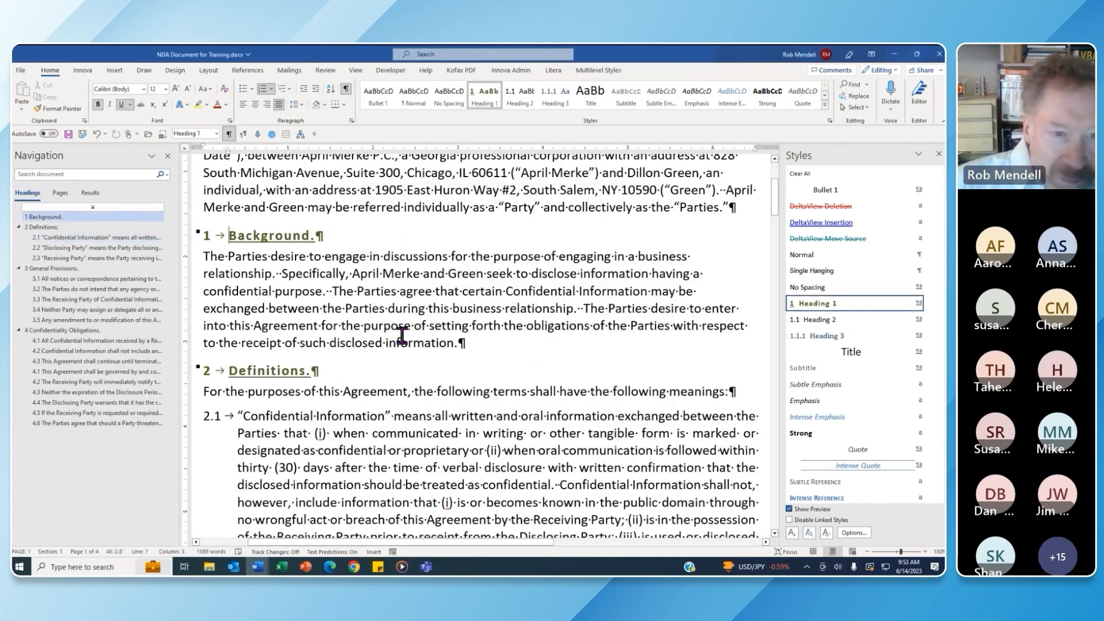
# Add and then remove an empty paragraph after the Background text
pyautogui.click(489, 342)
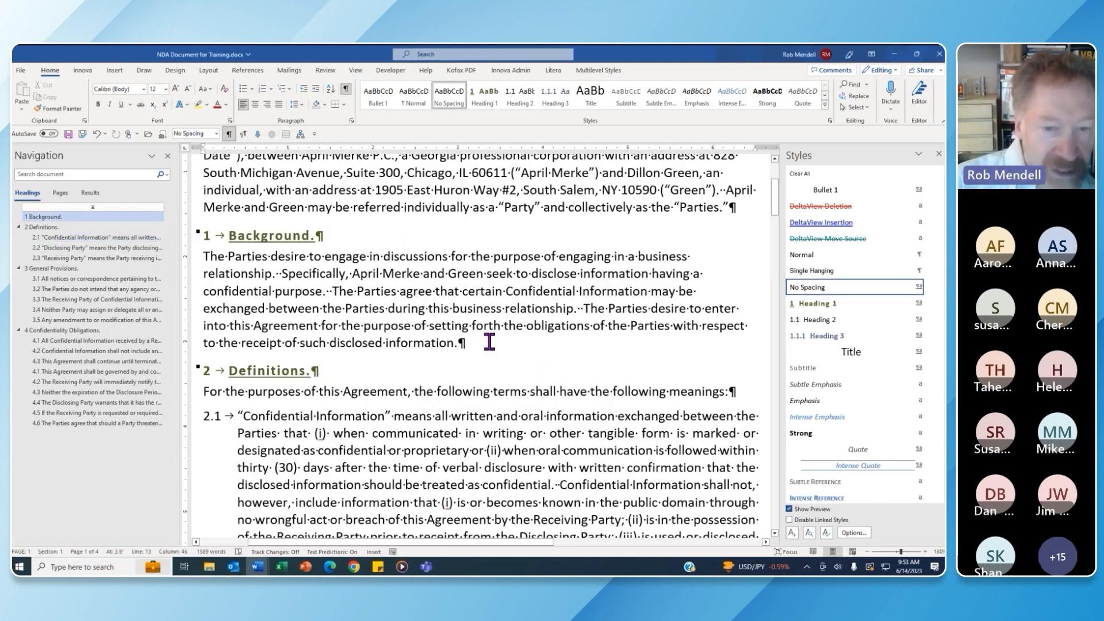
pyautogui.press('Return')
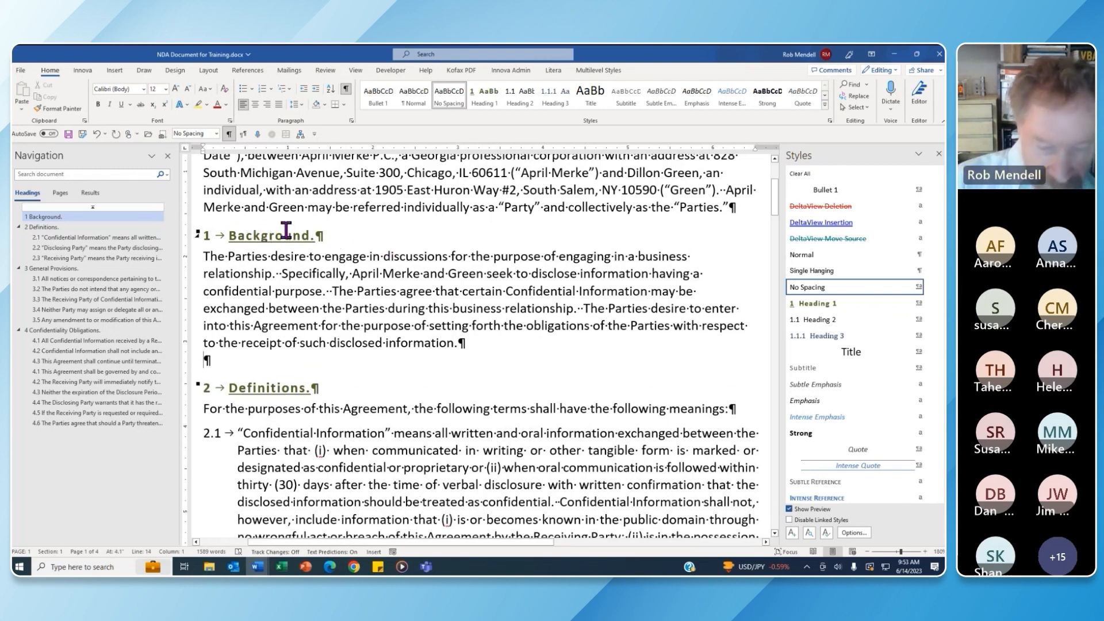
pyautogui.press('BackSpace')
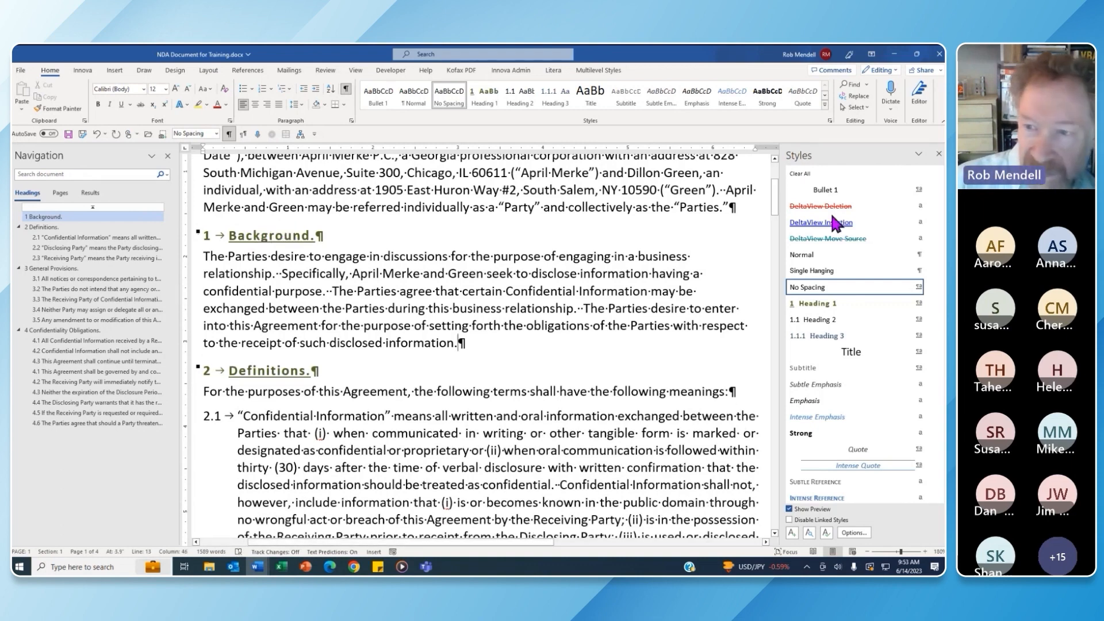
# Modify Heading 1 so its following paragraph style is Heading 2
pyautogui.click(930, 302)
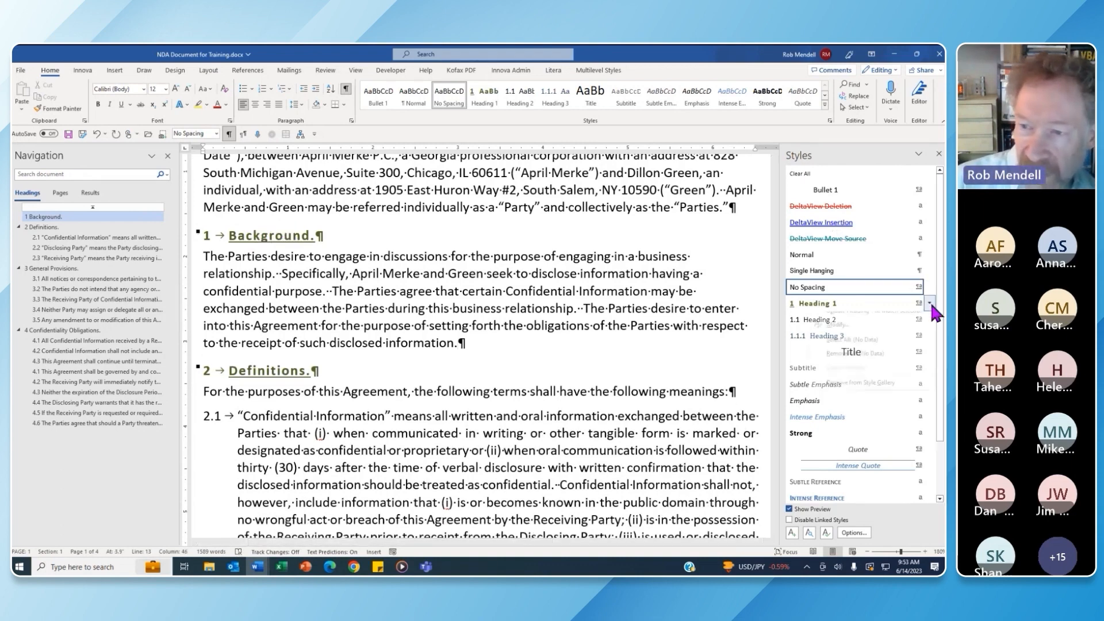
pyautogui.click(859, 334)
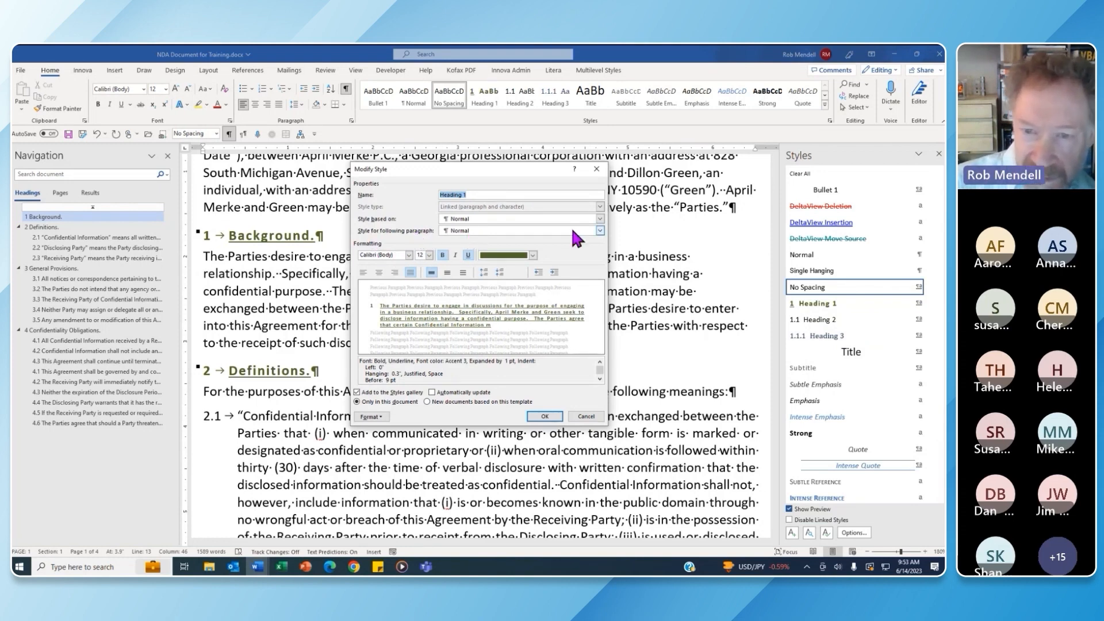
pyautogui.click(600, 231)
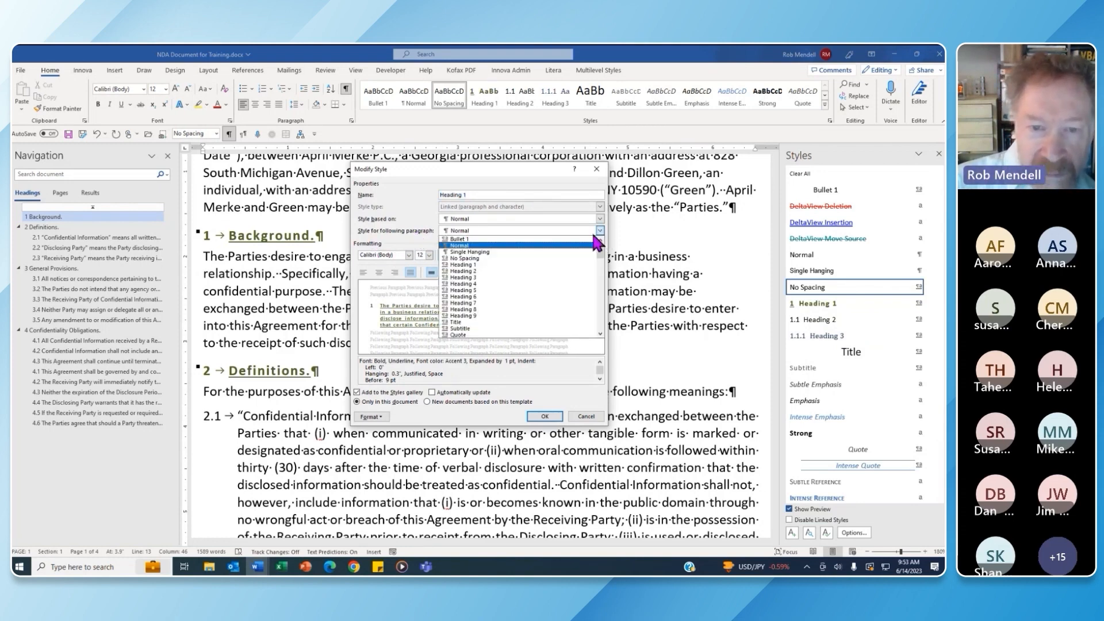
pyautogui.click(508, 271)
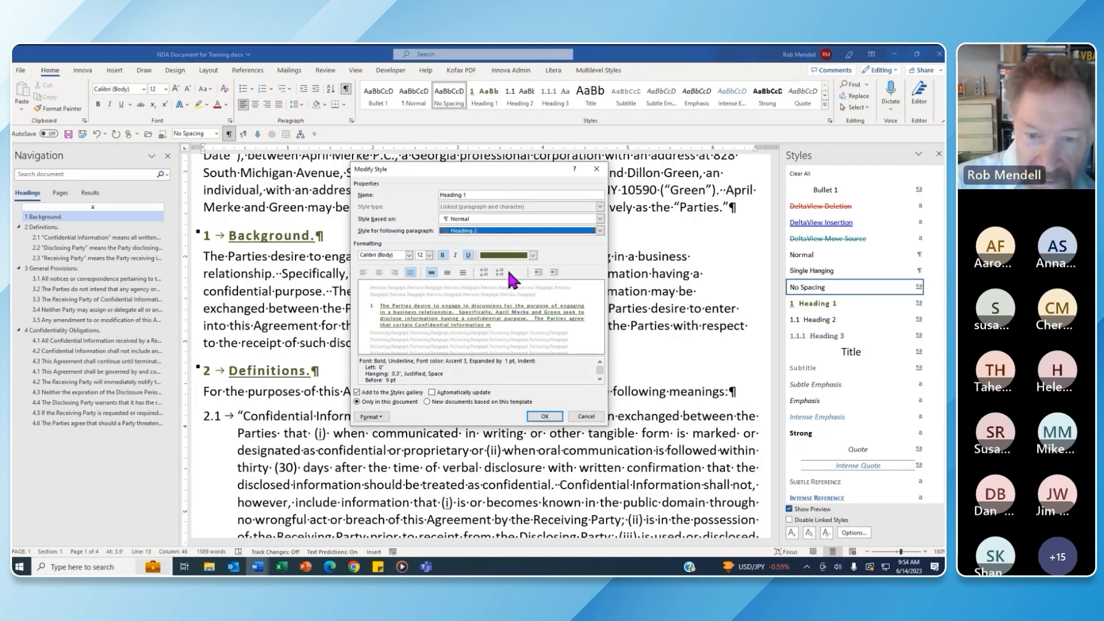
pyautogui.click(543, 419)
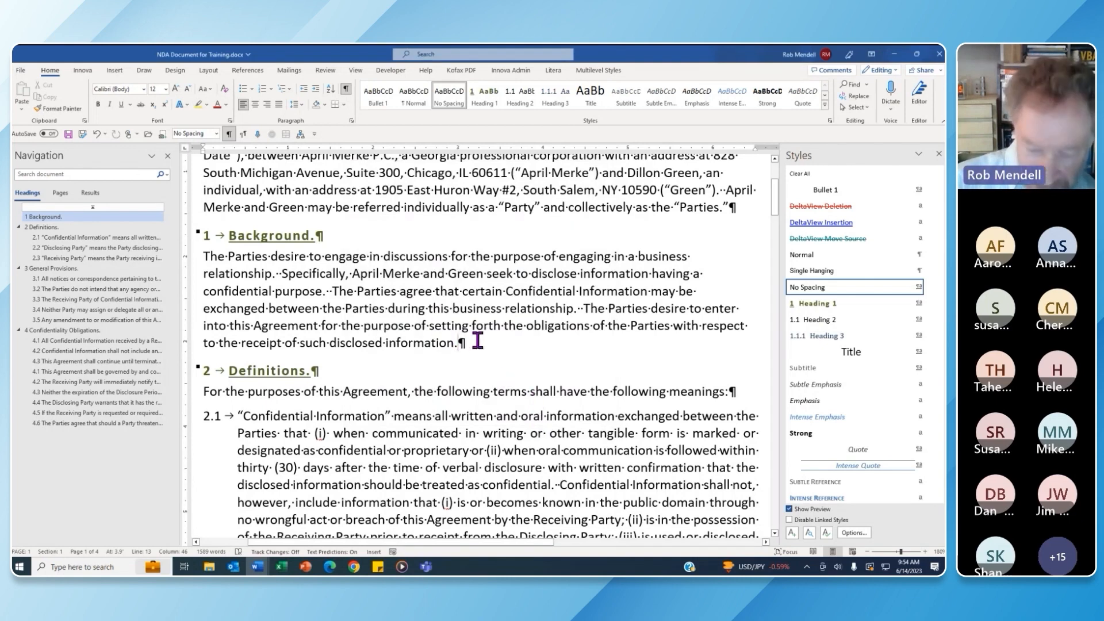
# Add a new Heading 1 paragraph 'Test' after the Background paragraph
pyautogui.press('Return')
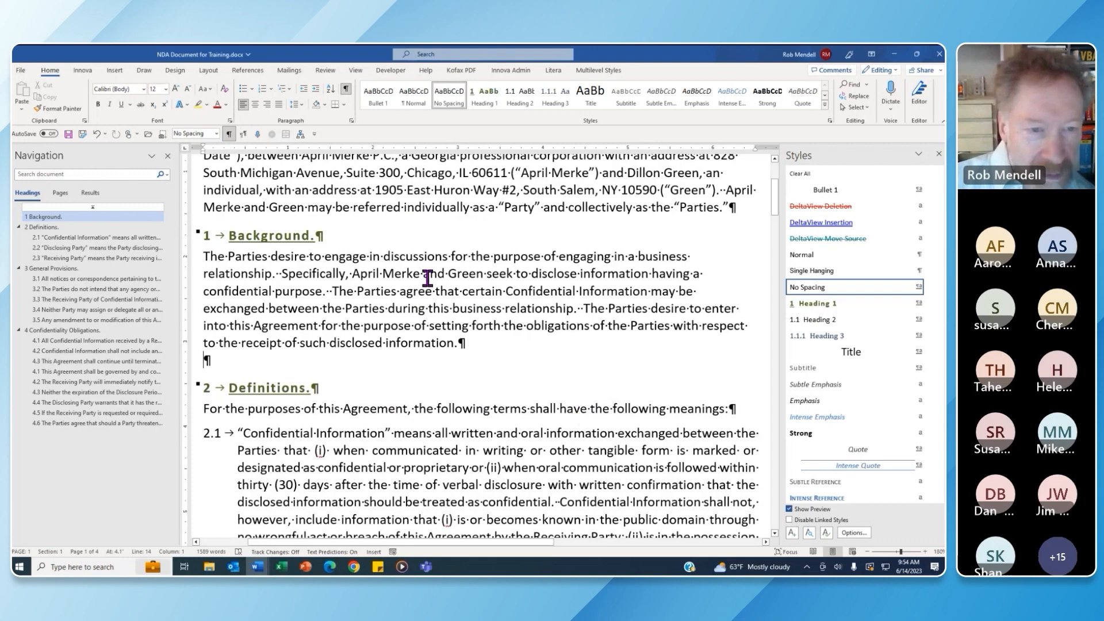
pyautogui.click(475, 341)
pyautogui.press('Return')
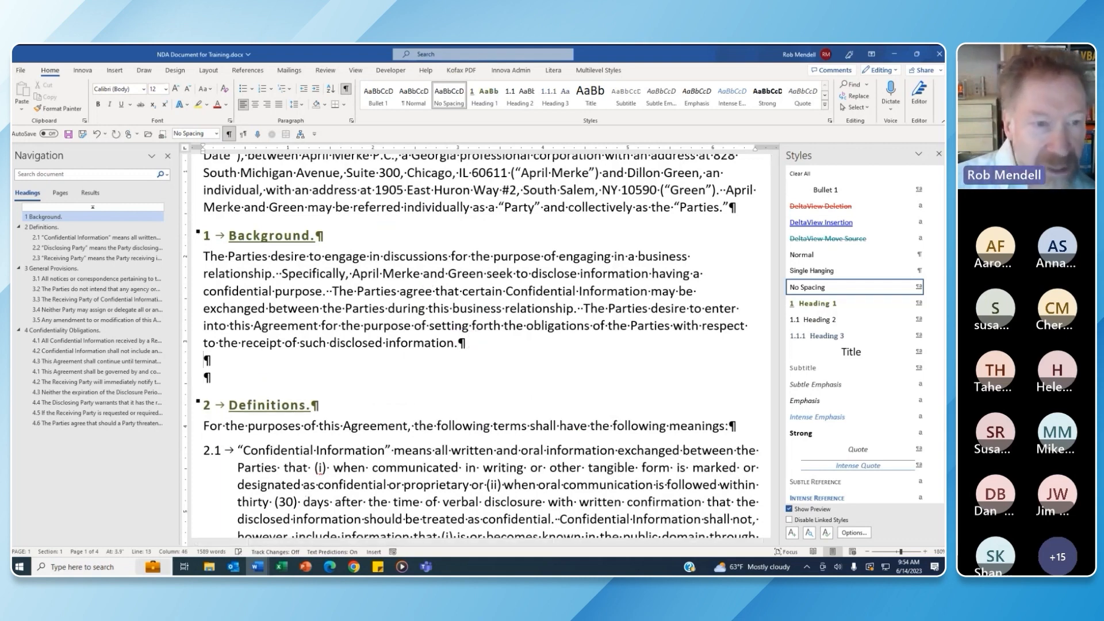
pyautogui.click(833, 301)
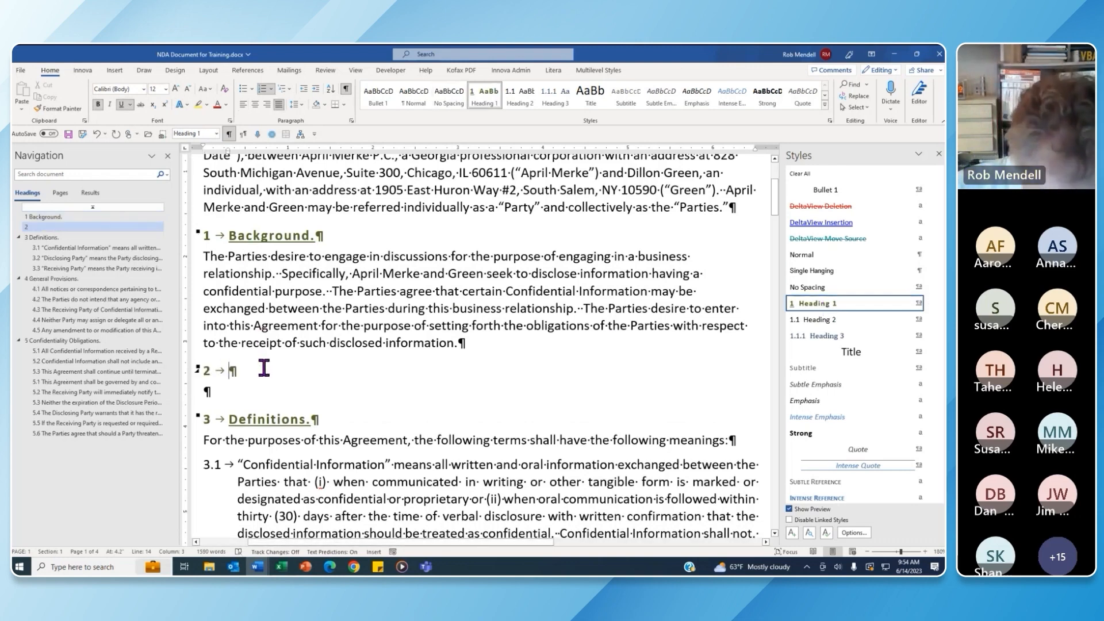
pyautogui.write('Test')
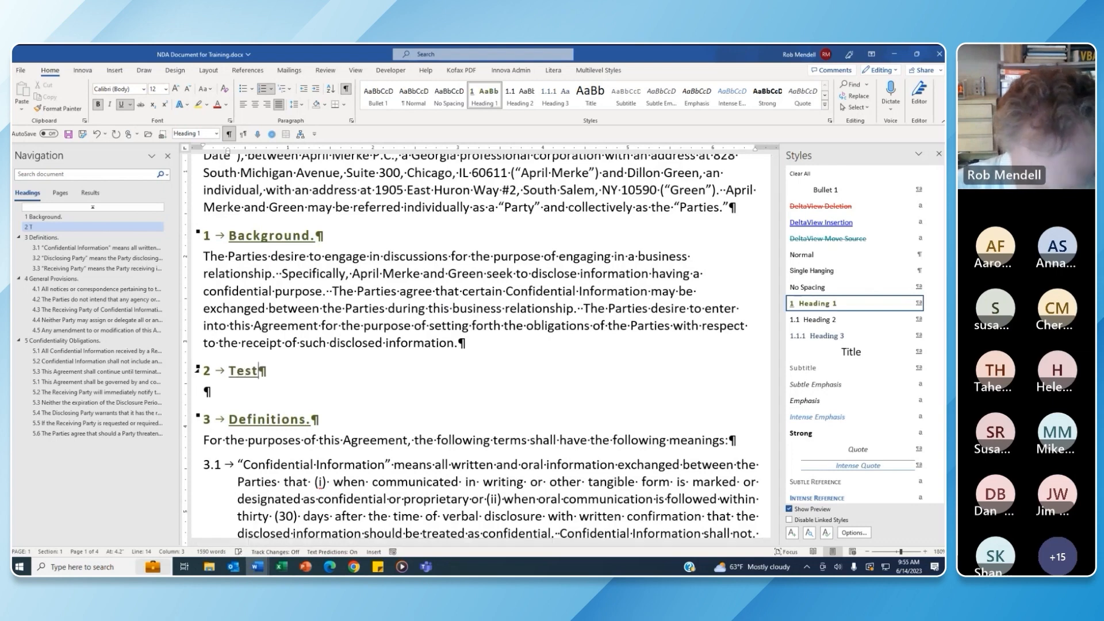
# Add clause 2.1 under Test reading 'This is some more text.'
pyautogui.press('Return')
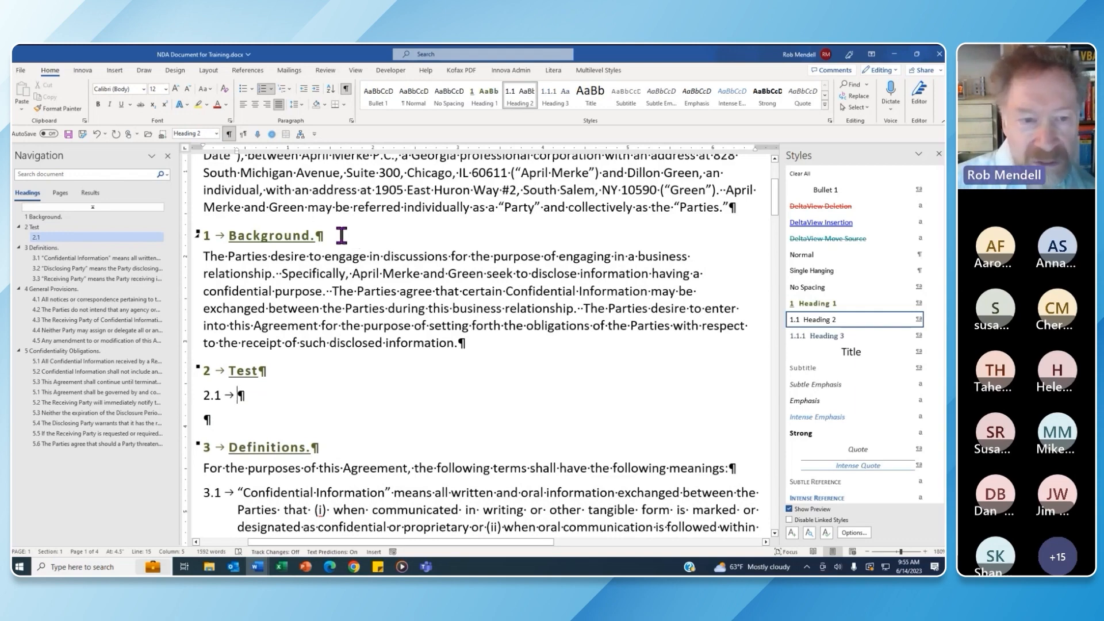
pyautogui.click(288, 393)
pyautogui.write('This')
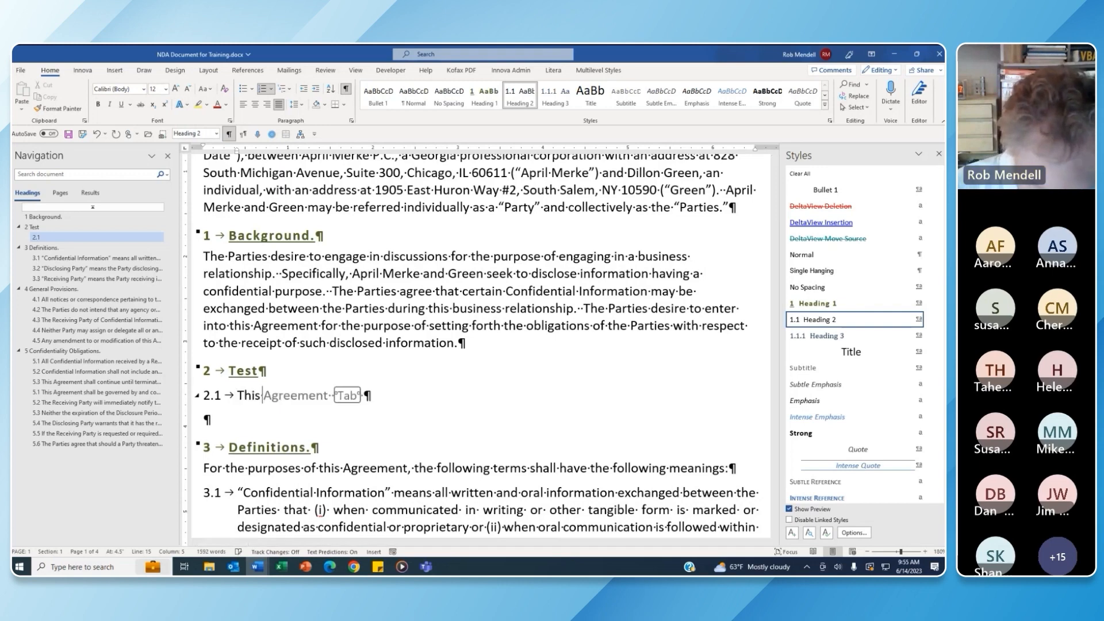
pyautogui.write(' is some mo')
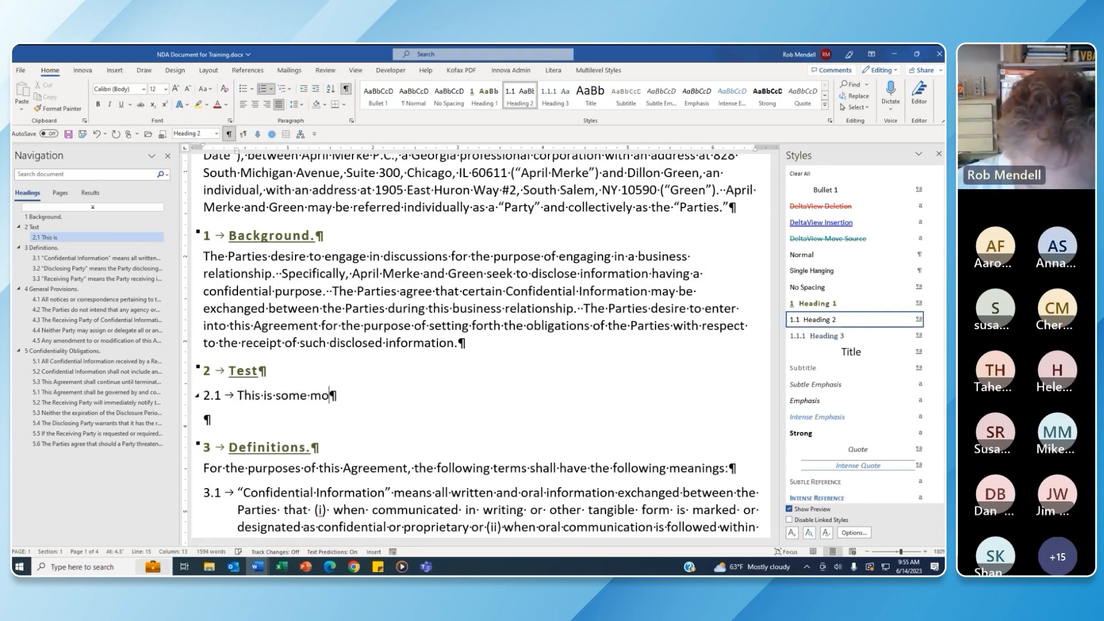
pyautogui.write('re text.')
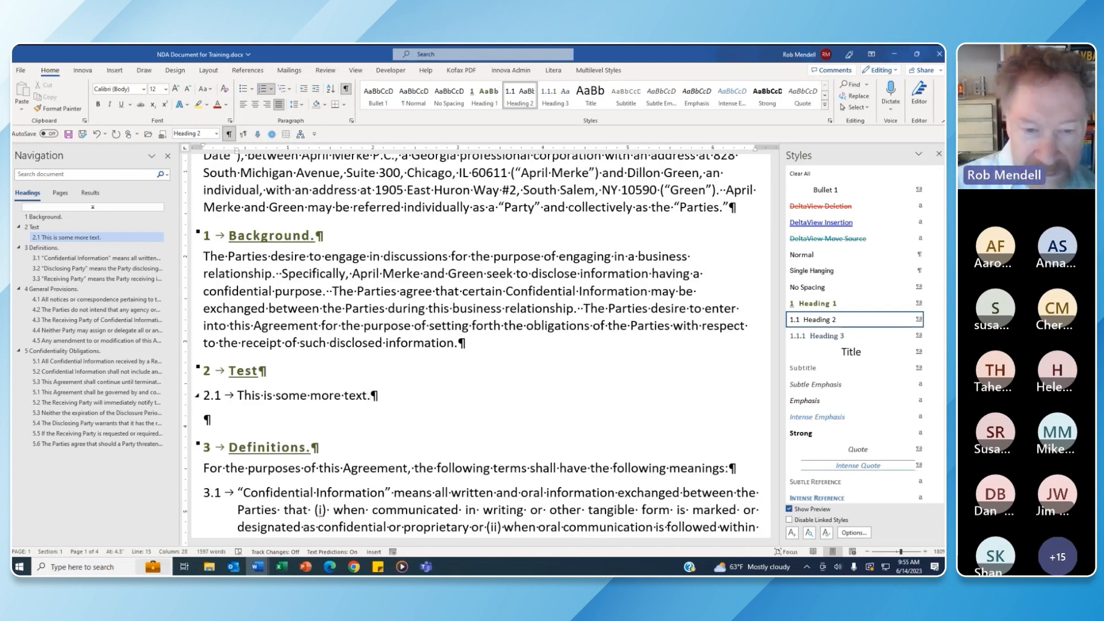
pyautogui.press('Return')
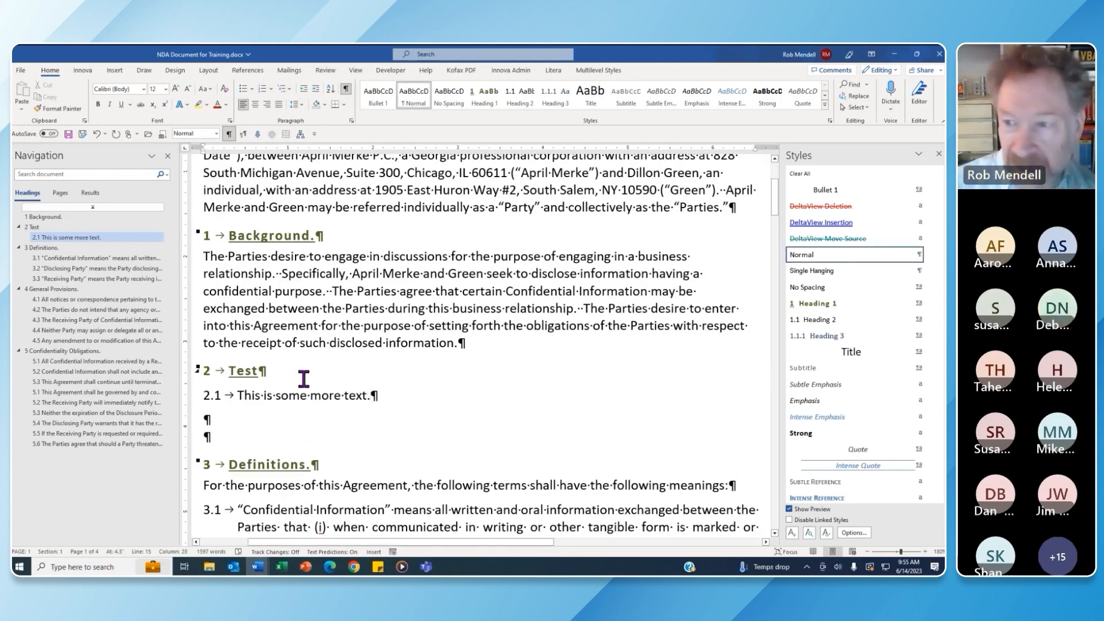
# Modify the Heading 2 style so its following paragraph style is Heading 2
pyautogui.click(929, 319)
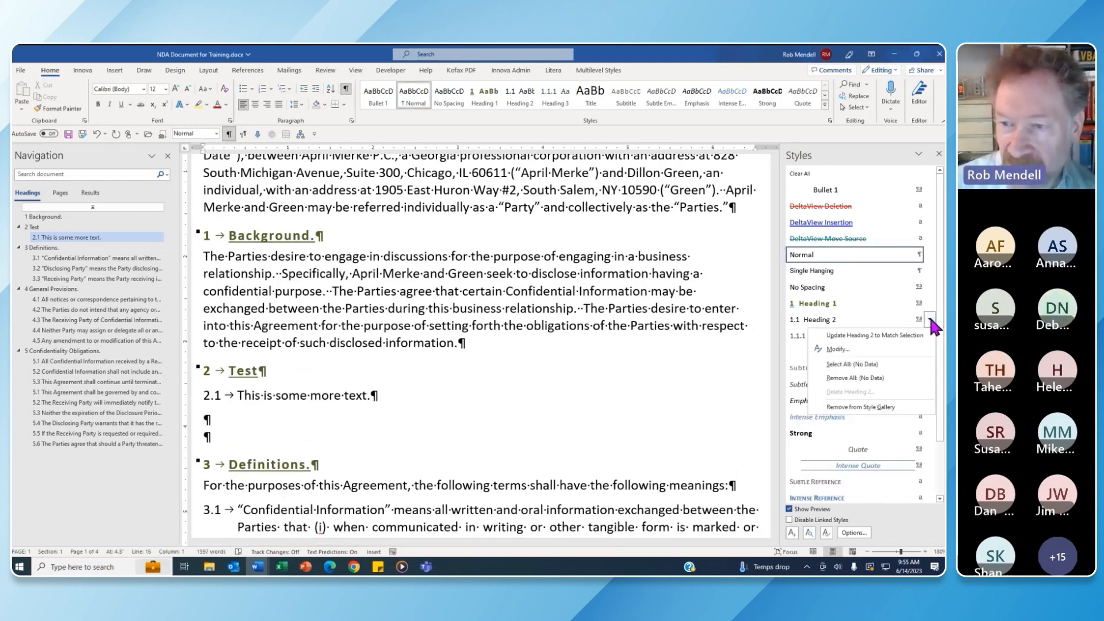
pyautogui.click(895, 349)
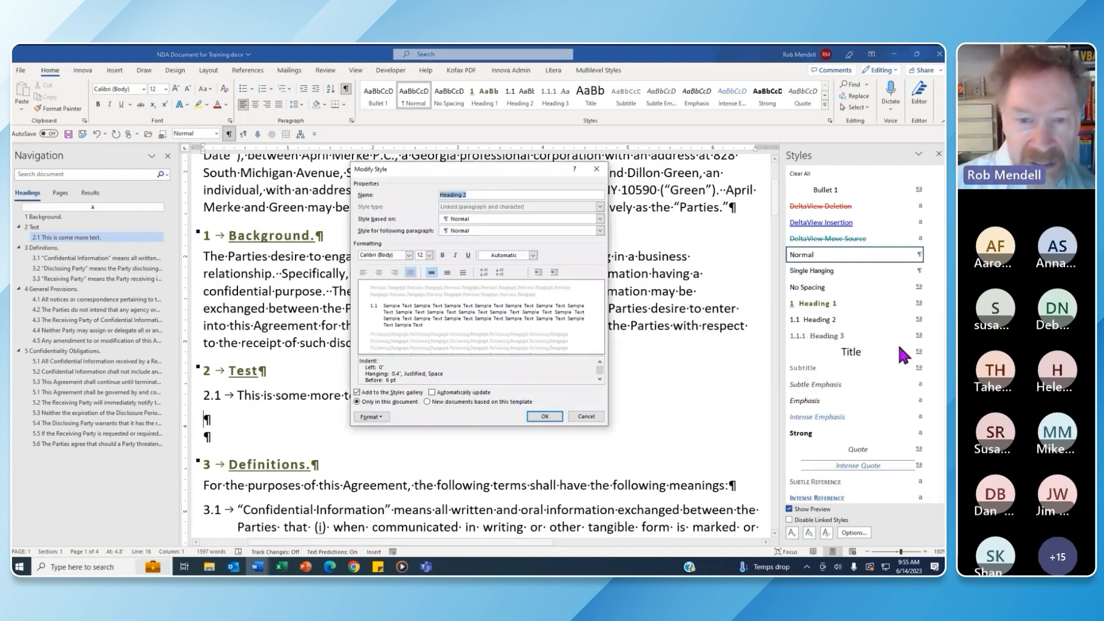
pyautogui.click(599, 230)
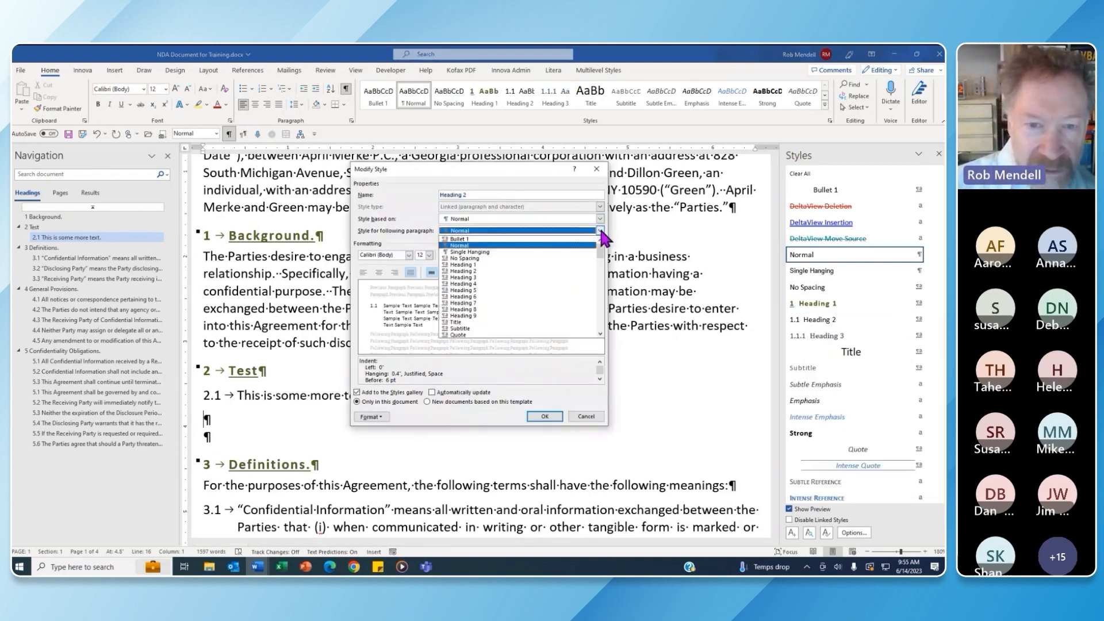
pyautogui.click(537, 271)
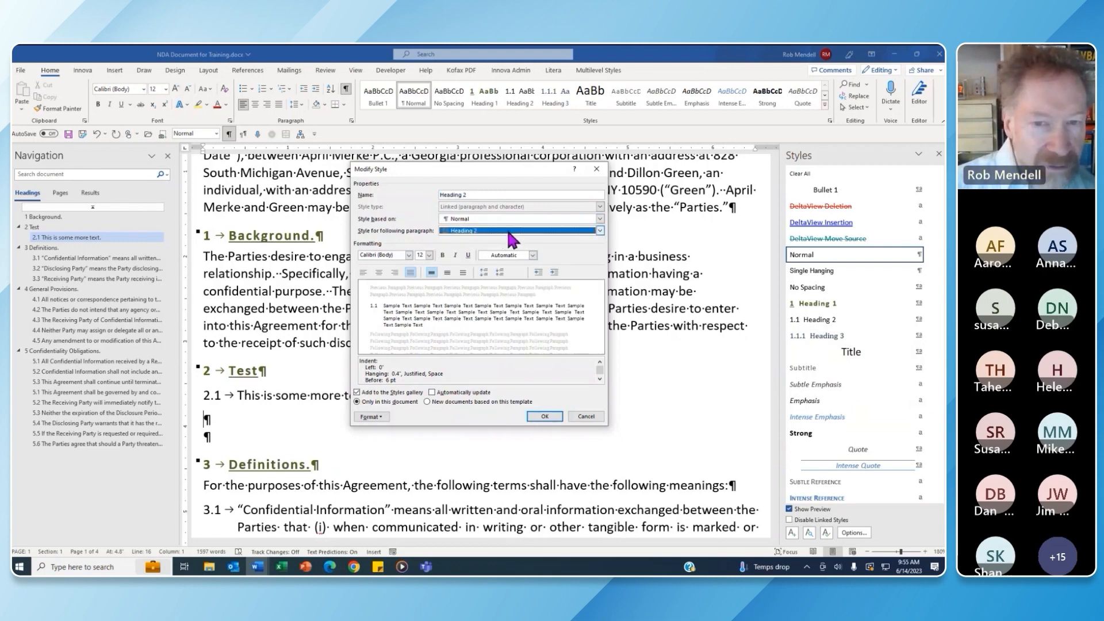
pyautogui.click(544, 416)
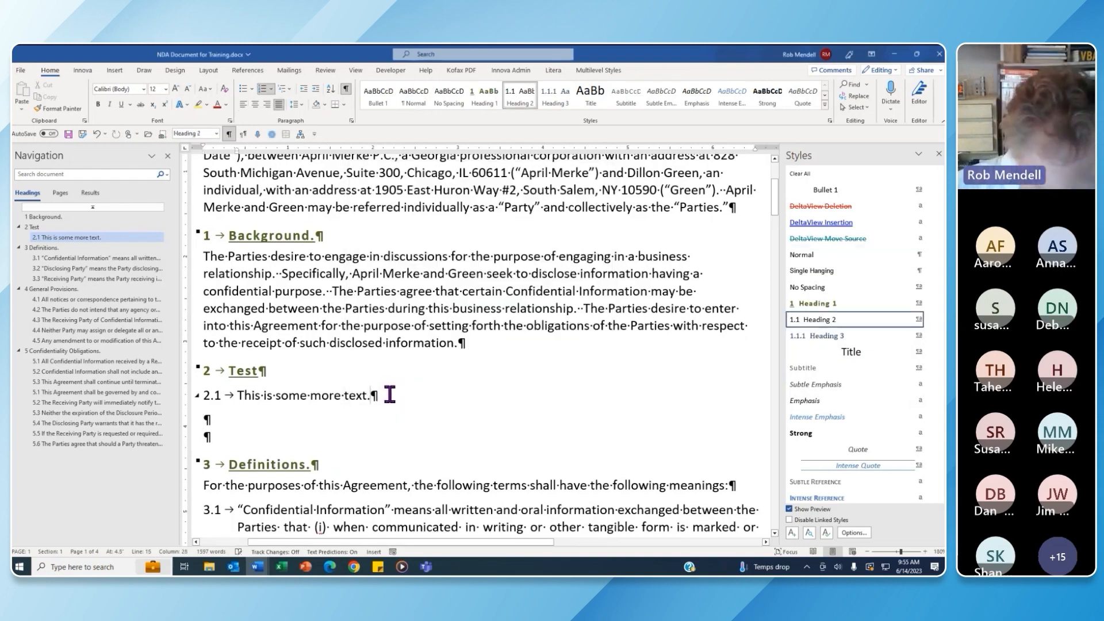
# End clause 2.1 with 'Hello.' and begin clause 2.2 'The other house is blue.'
pyautogui.write('Hello')
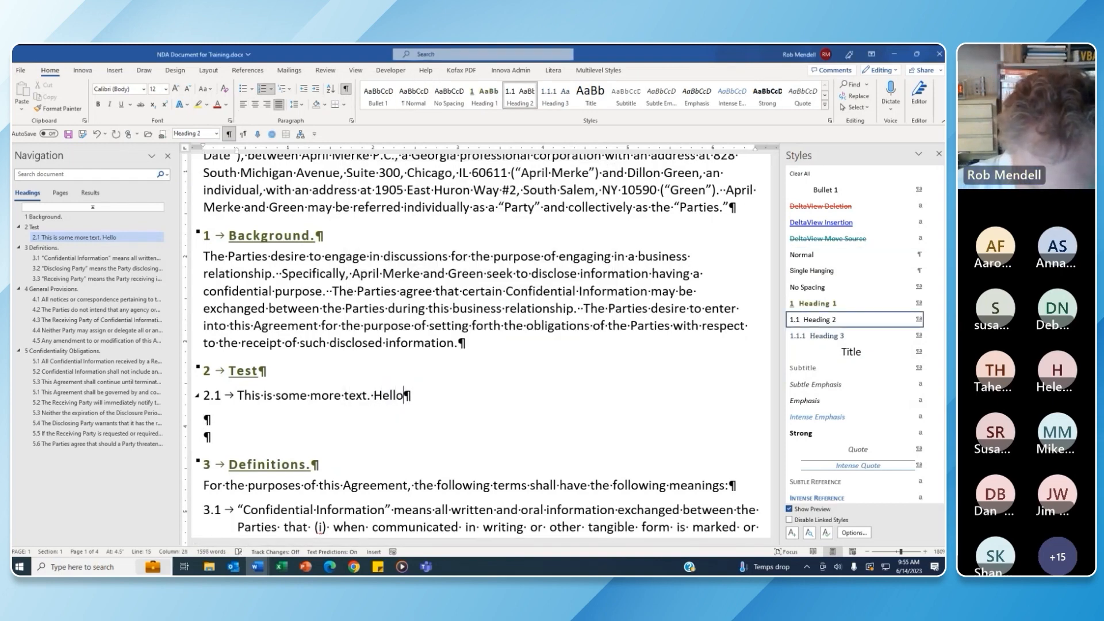
pyautogui.write('.')
pyautogui.press('Return')
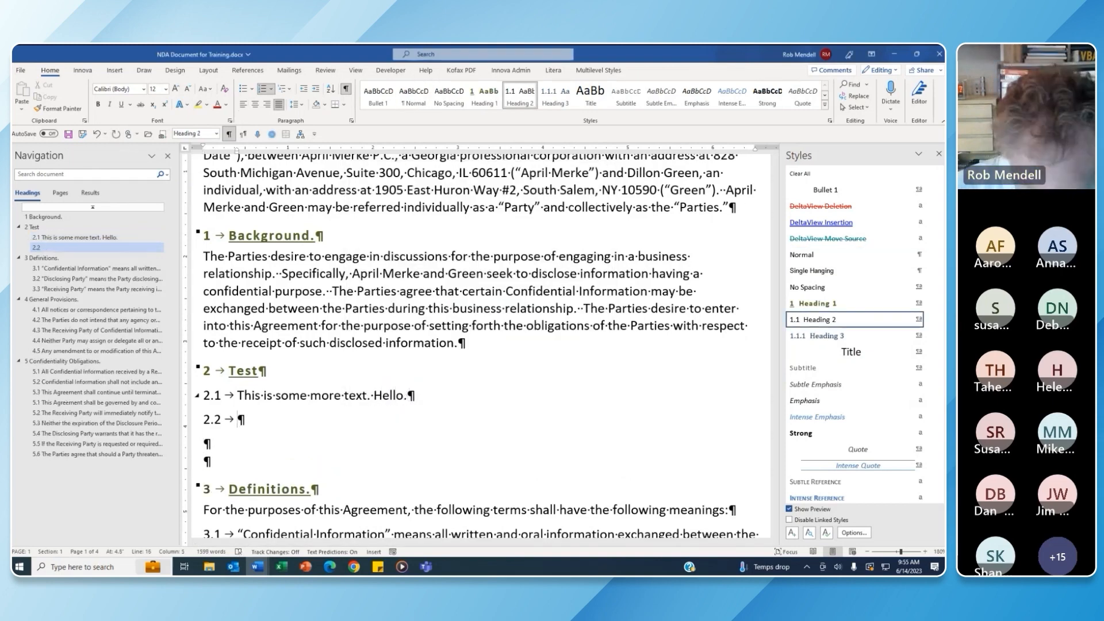
pyautogui.write('The oth')
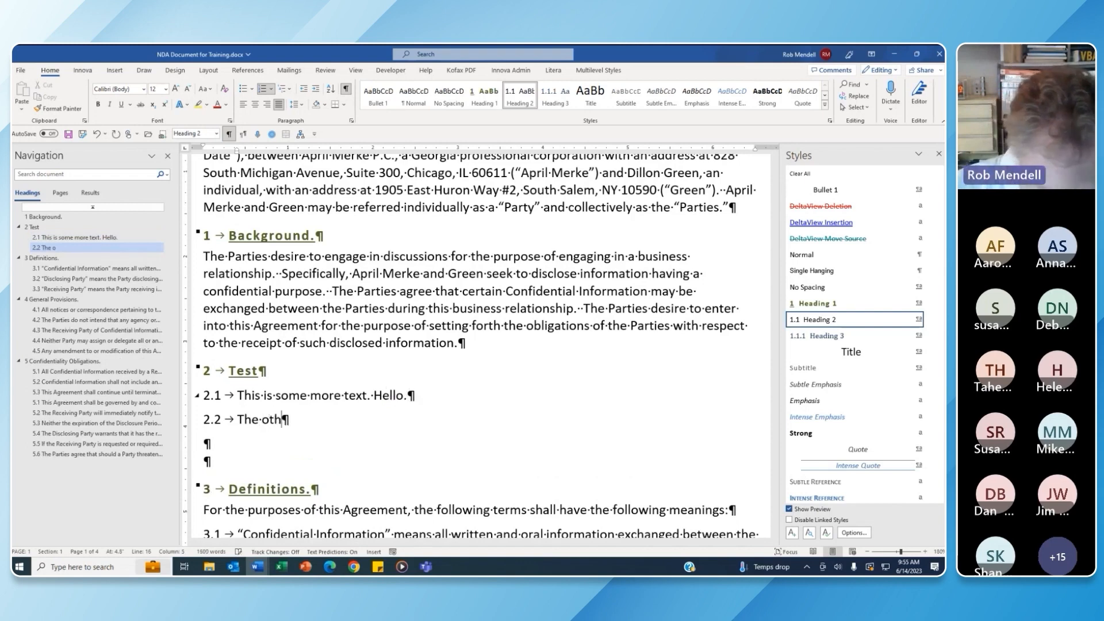
pyautogui.write('er house is ')
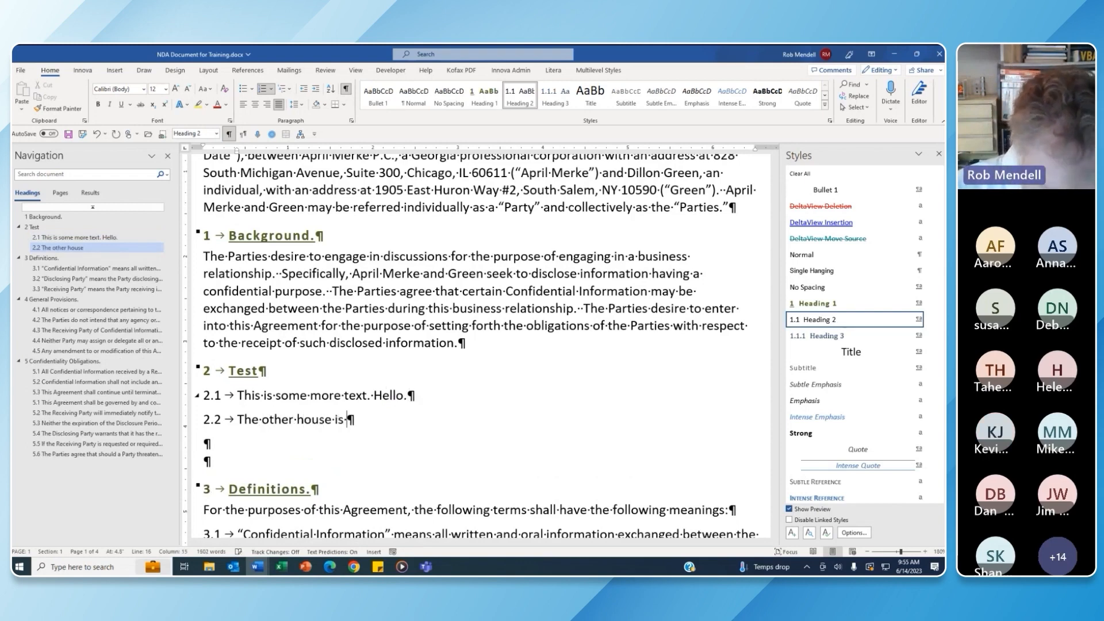
pyautogui.write('blue.')
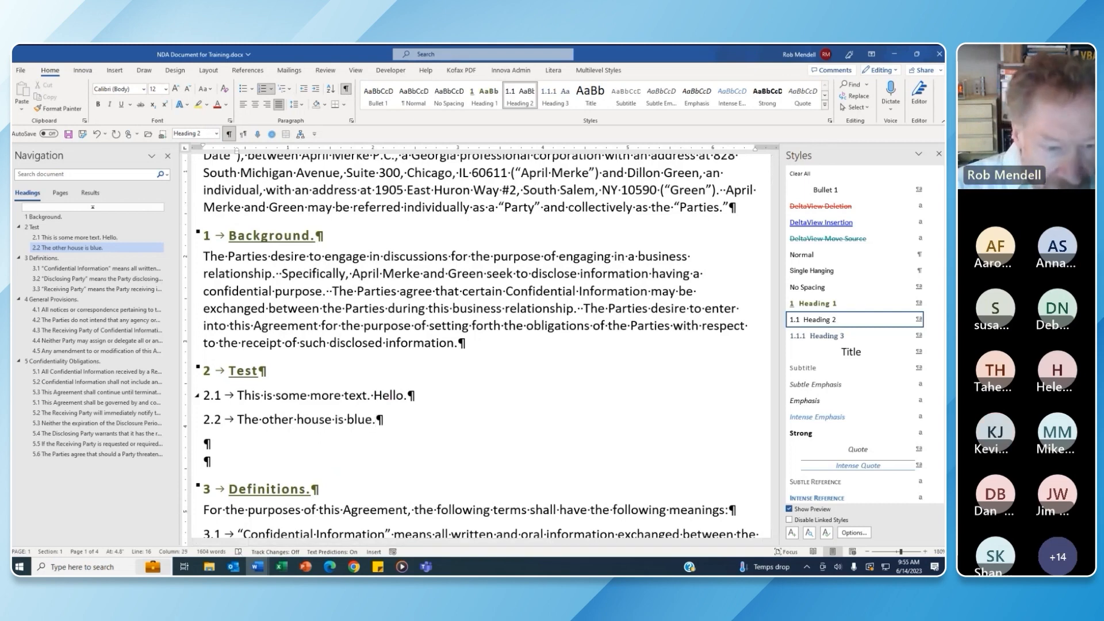
# Add a Heading 1 section 'Colors' after clause 2.2, with an empty 3.1 beneath
pyautogui.press('Return')
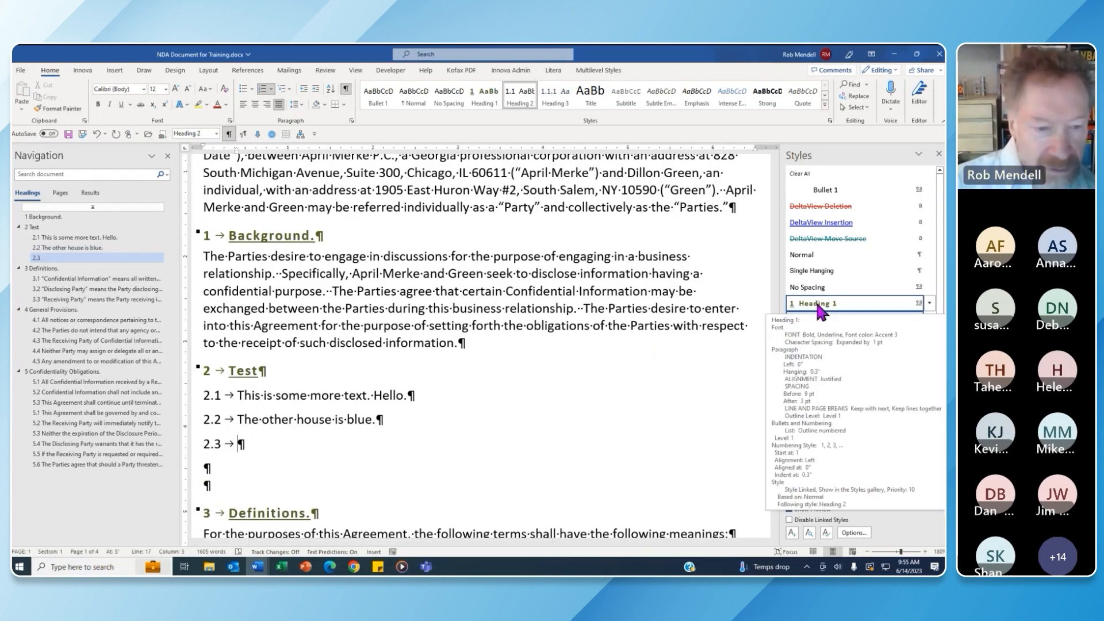
pyautogui.click(817, 306)
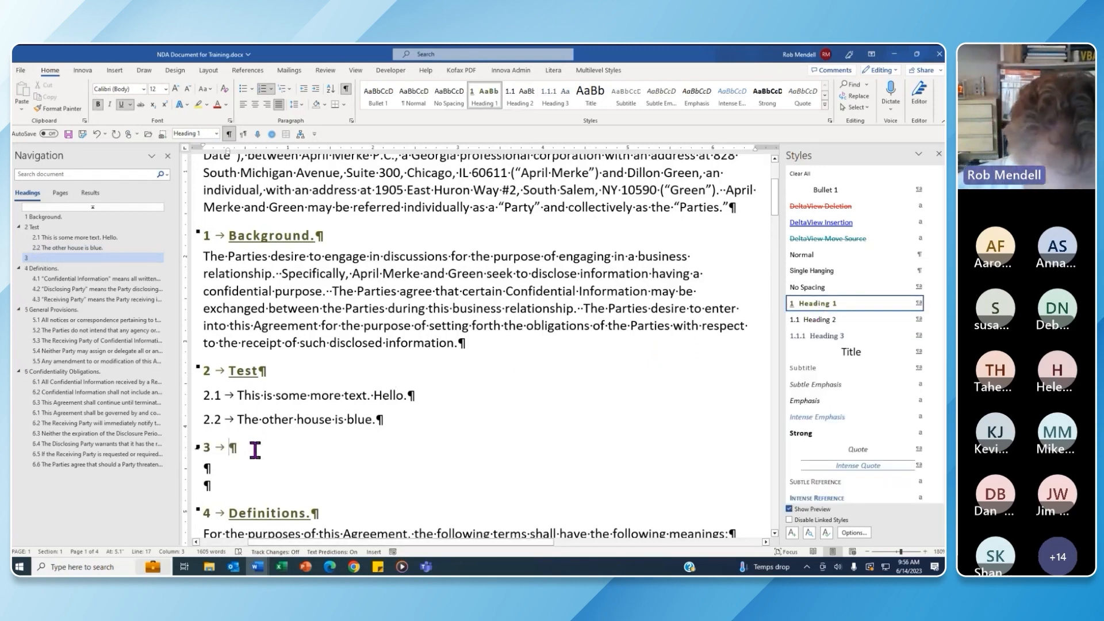
pyautogui.write('Colors')
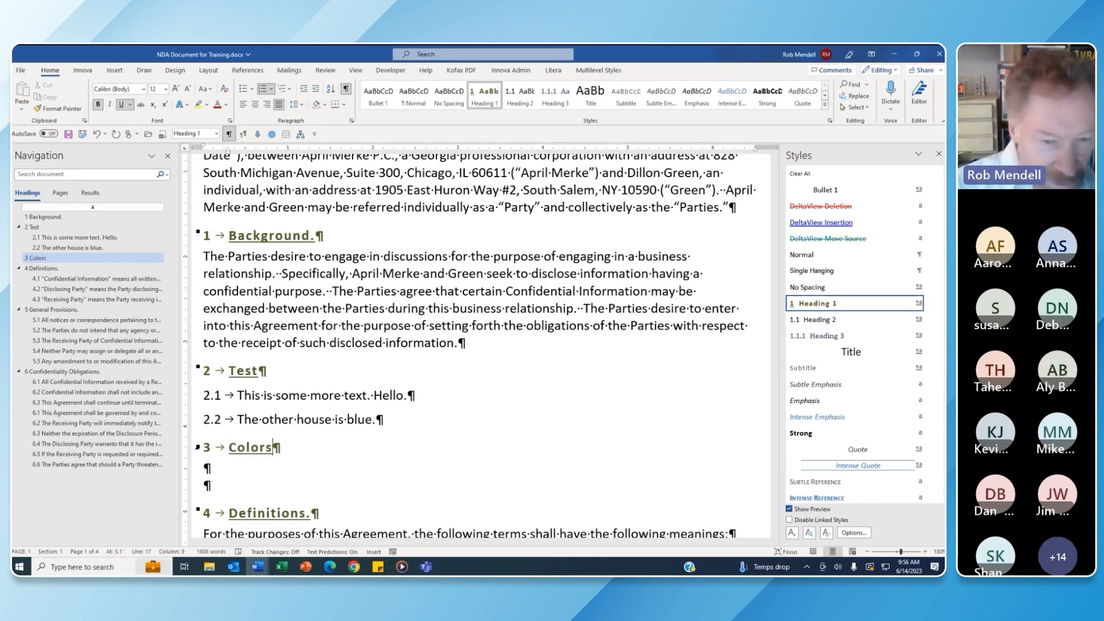
pyautogui.press('Return')
pyautogui.press('Tab')
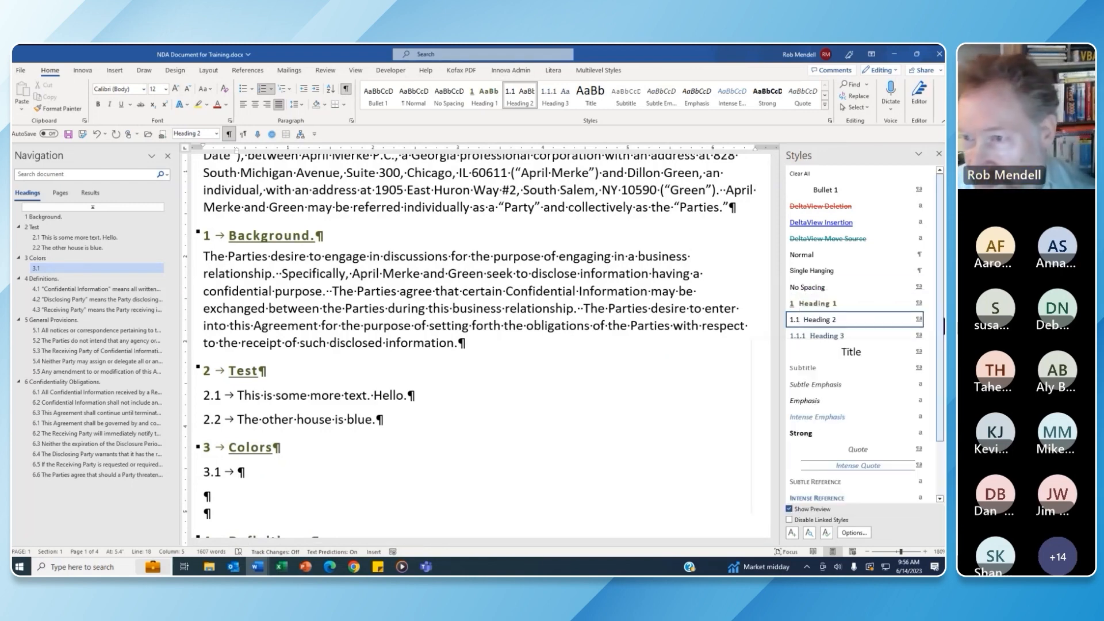
# Fill the Colors section with unnumbered sample paragraphs using =rand()
pyautogui.click(816, 289)
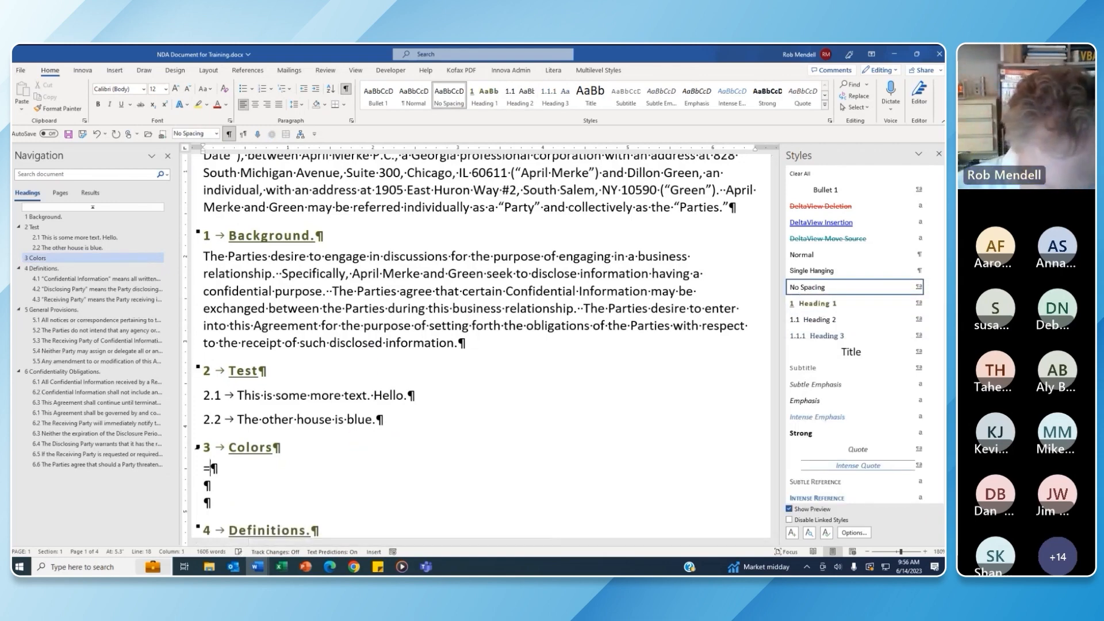
pyautogui.write('=rand()')
pyautogui.press('Return')
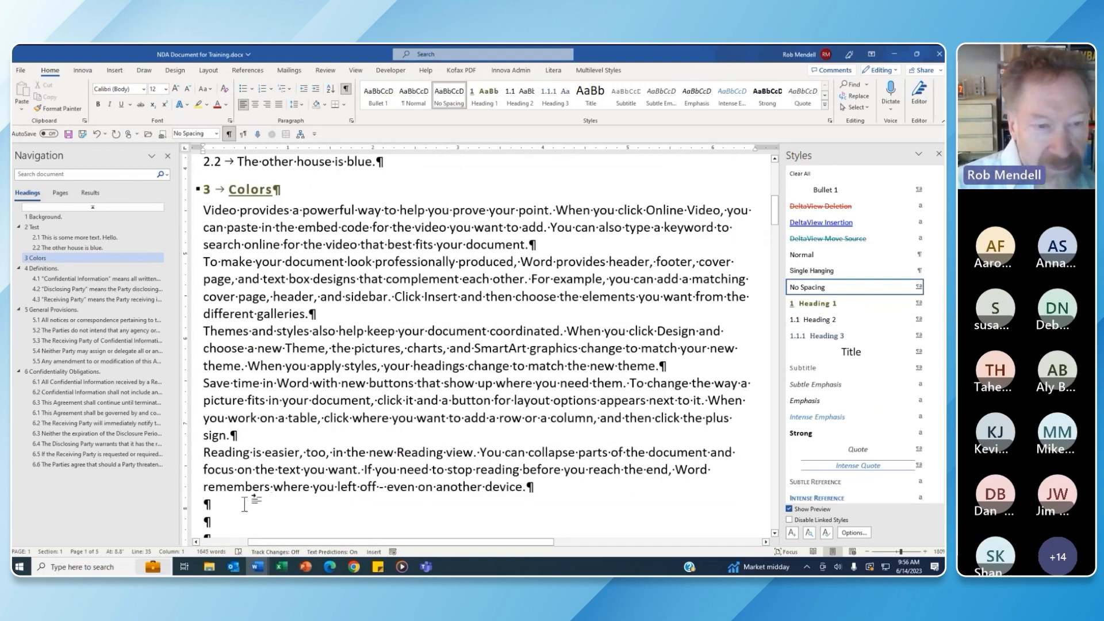
# Add a Heading 1 section 'Numbers' with an empty 4.1 subheading below
pyautogui.click(823, 305)
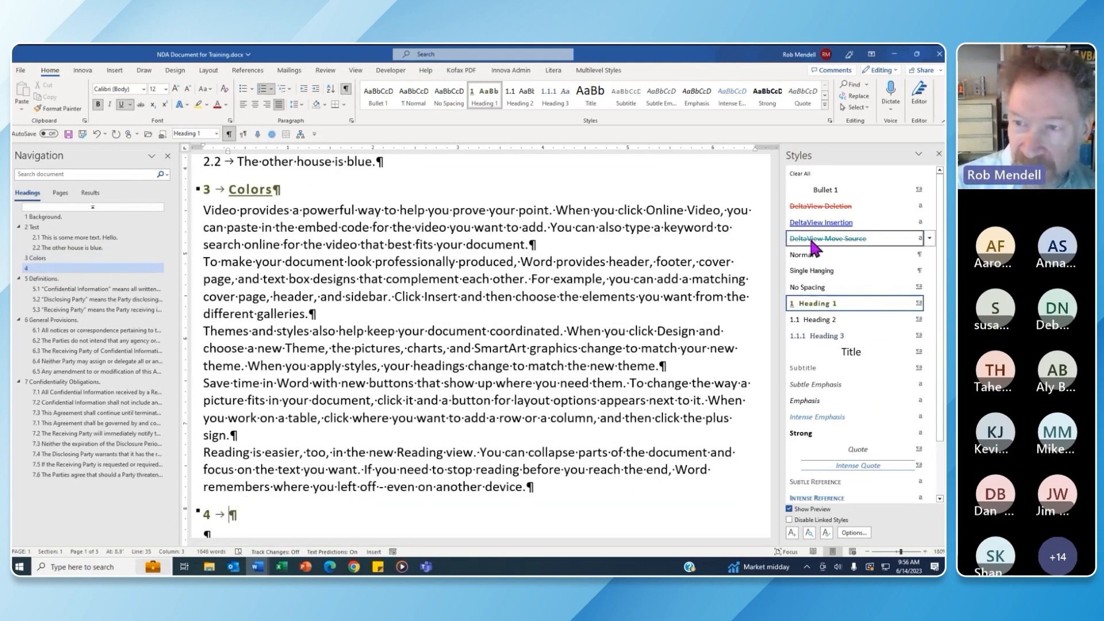
pyautogui.moveTo(775, 209); pyautogui.dragTo(774, 223)
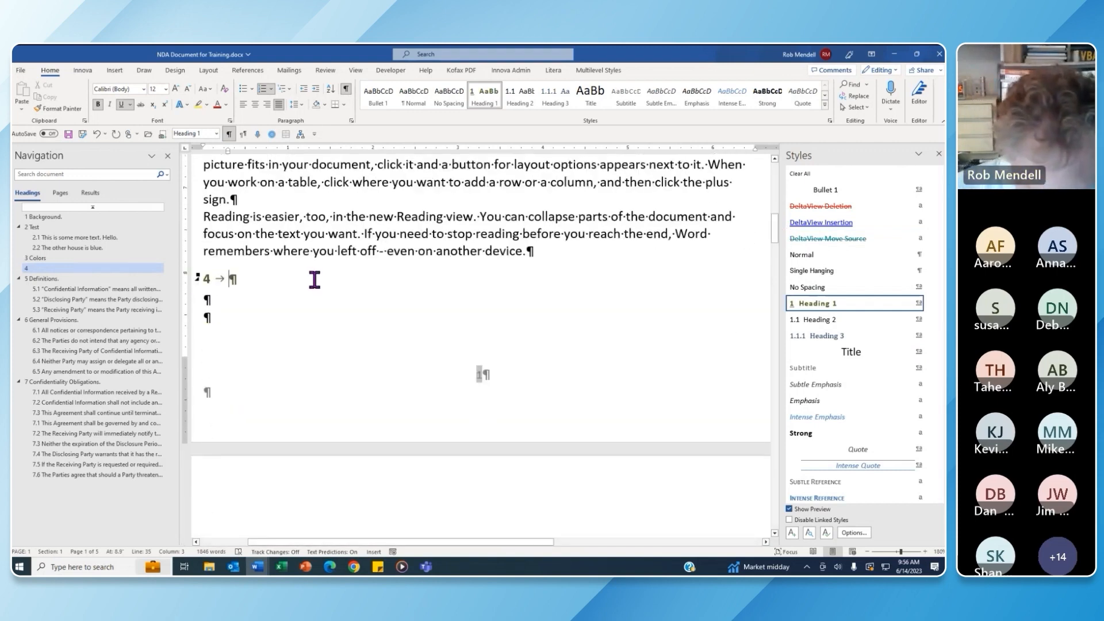
pyautogui.write('Numbers')
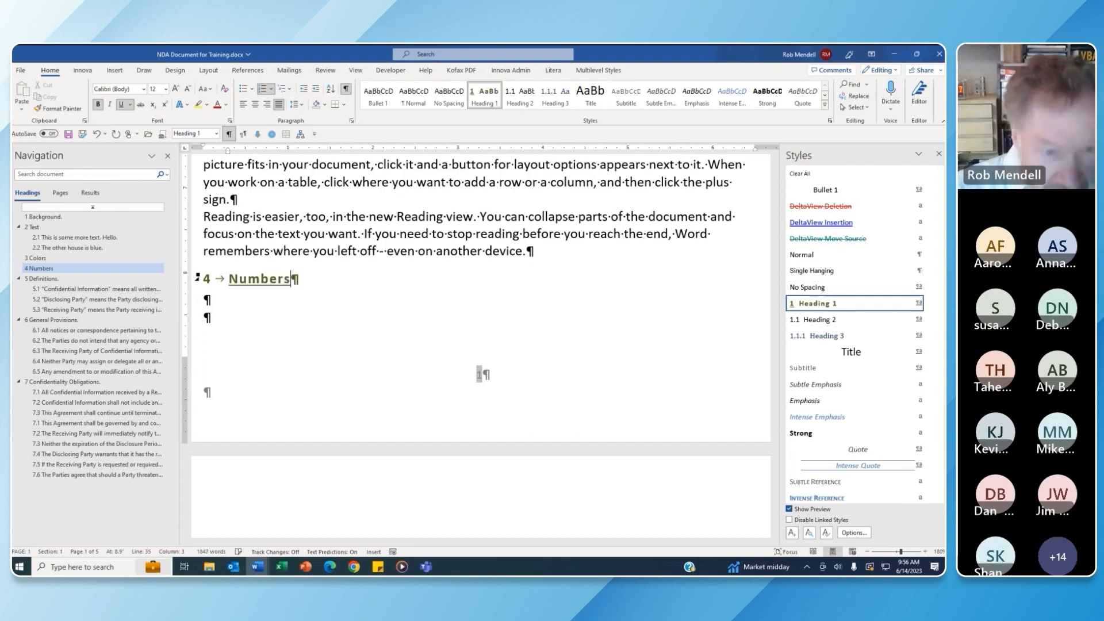
pyautogui.press('Return')
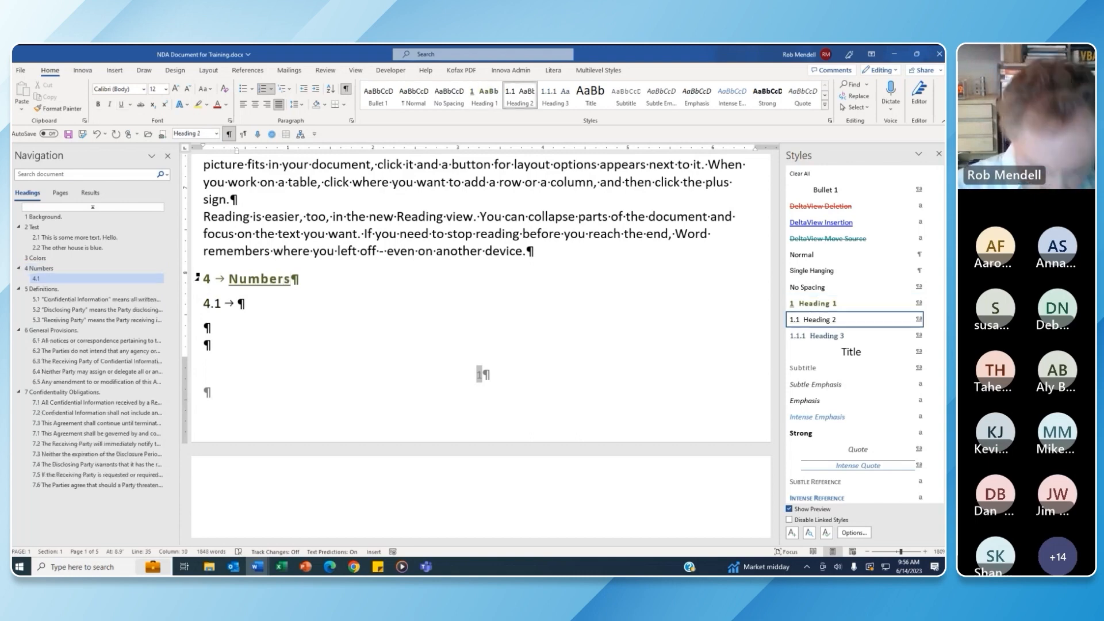
# Type 'Onward...' as clause 4.1, then scroll back up to the document title
pyautogui.write('Onwa')
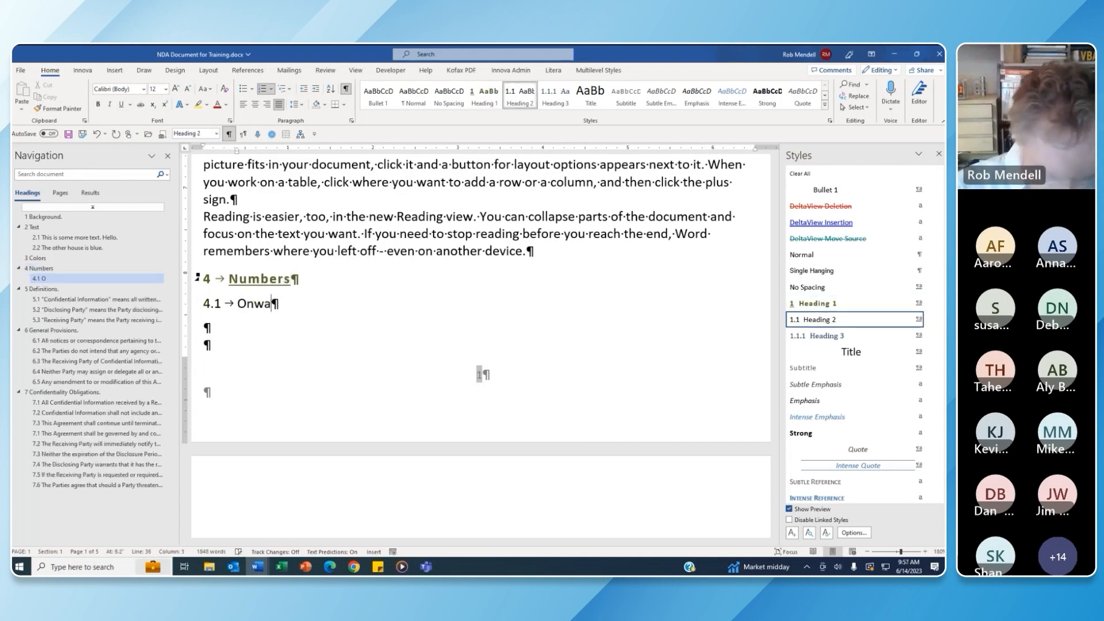
pyautogui.write('rd...')
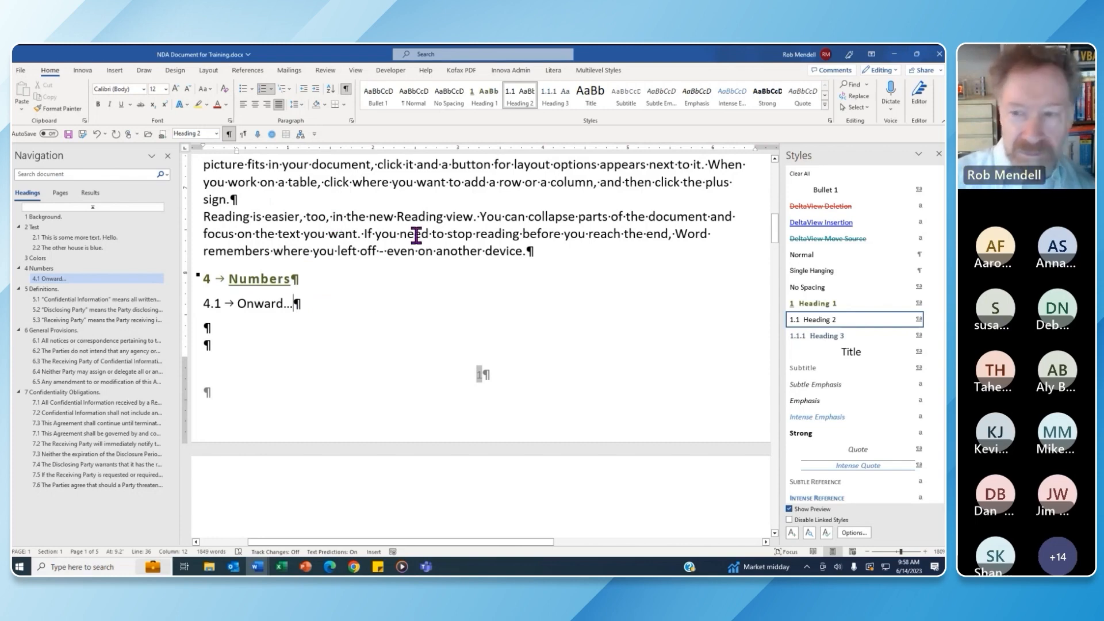
pyautogui.moveTo(777, 233); pyautogui.dragTo(781, 164)
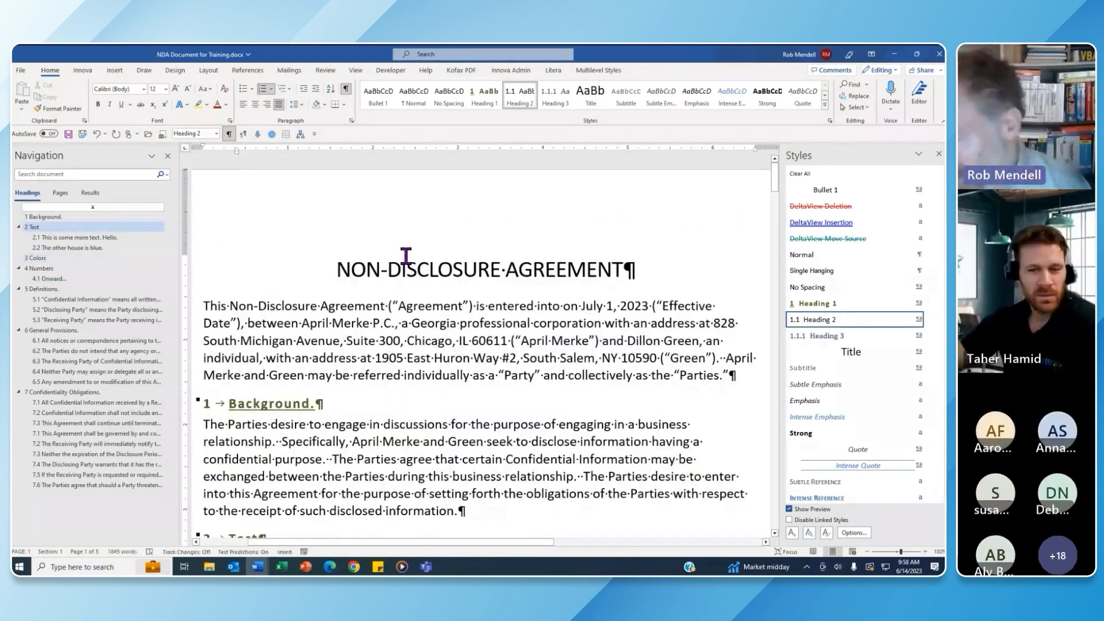
# Insert a page break before the NON-DISCLOSURE AGREEMENT title, leaving a blank first page
pyautogui.click(337, 266)
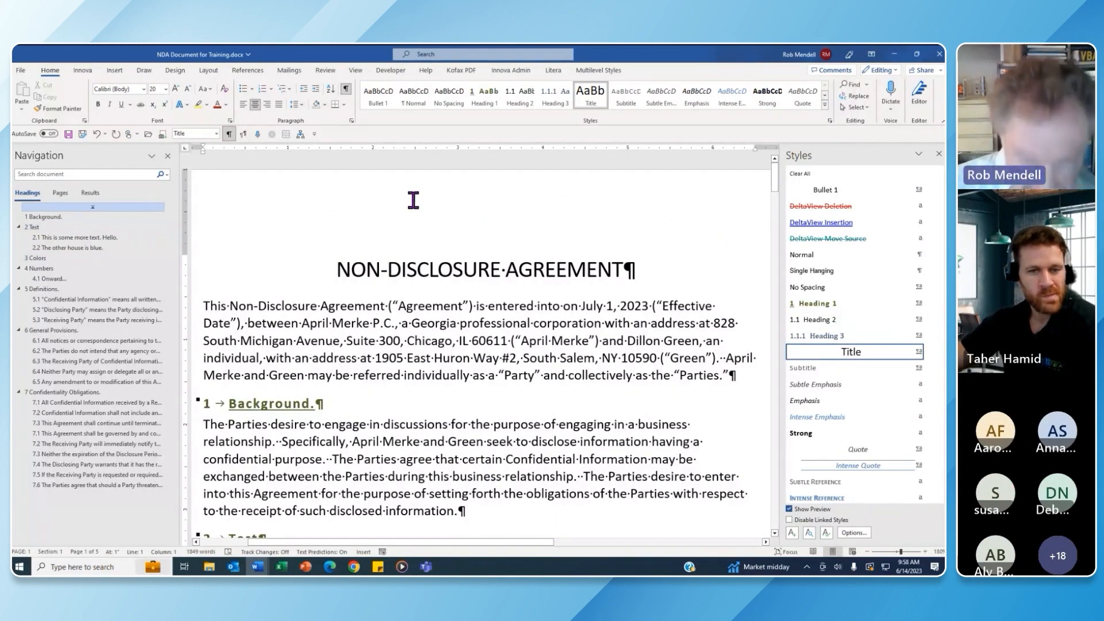
pyautogui.hotkey('ctrl', 'Return')
pyautogui.moveTo(774, 225); pyautogui.dragTo(774, 163)
pyautogui.click(348, 297)
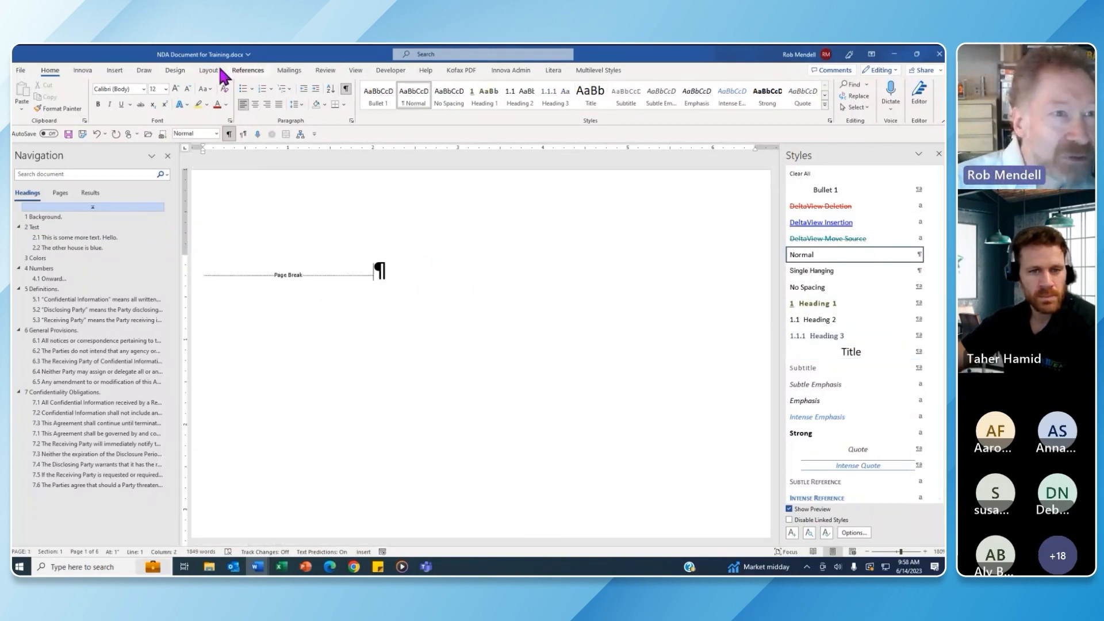
pyautogui.click(119, 72)
pyautogui.click(242, 71)
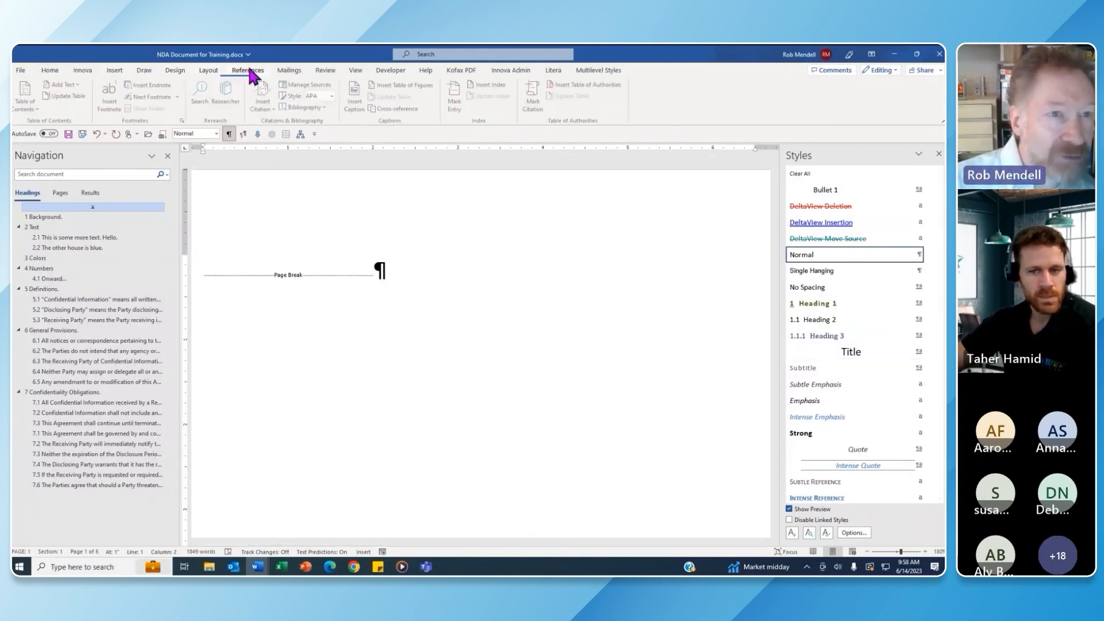
# Insert a custom table of contents listing only Heading 1, clearing the Heading 2 and 3 levels
pyautogui.click(26, 100)
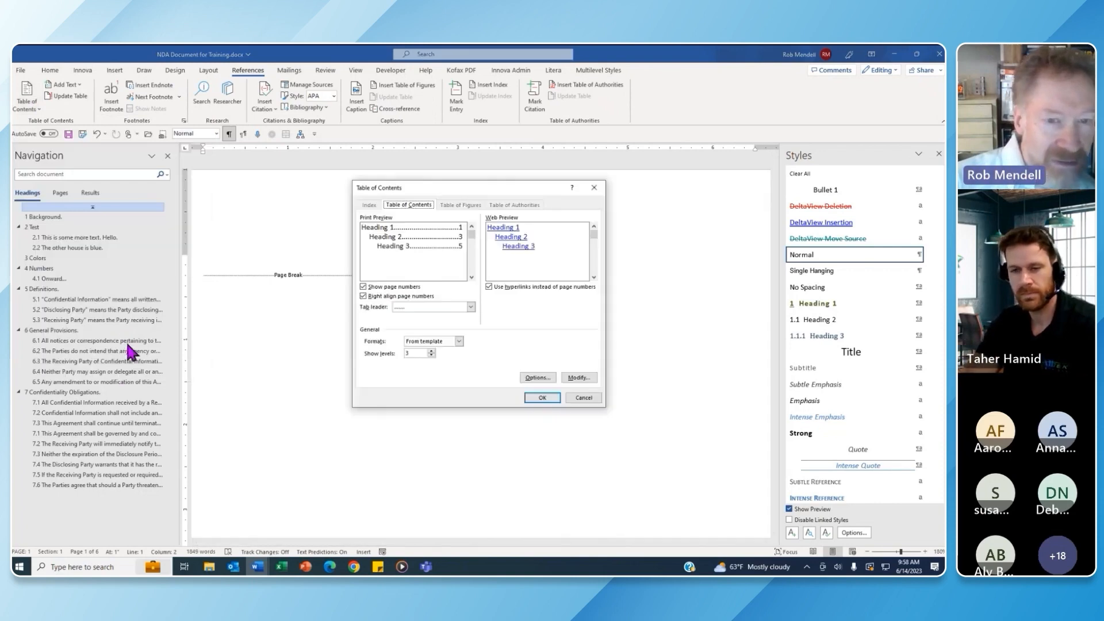
pyautogui.click(552, 378)
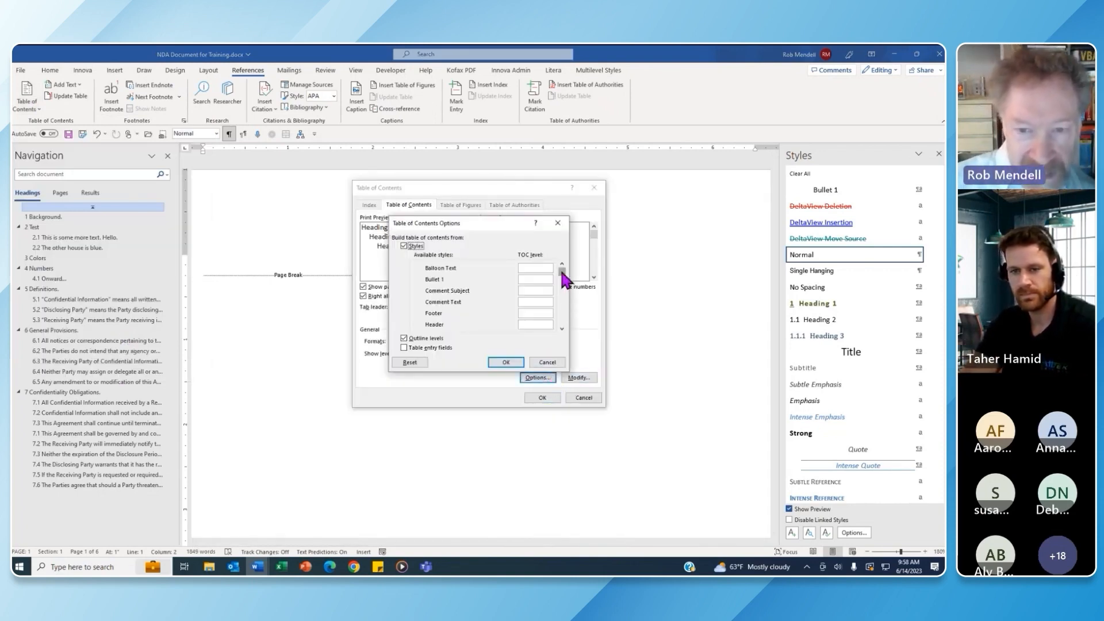
pyautogui.moveTo(562, 269); pyautogui.dragTo(563, 308)
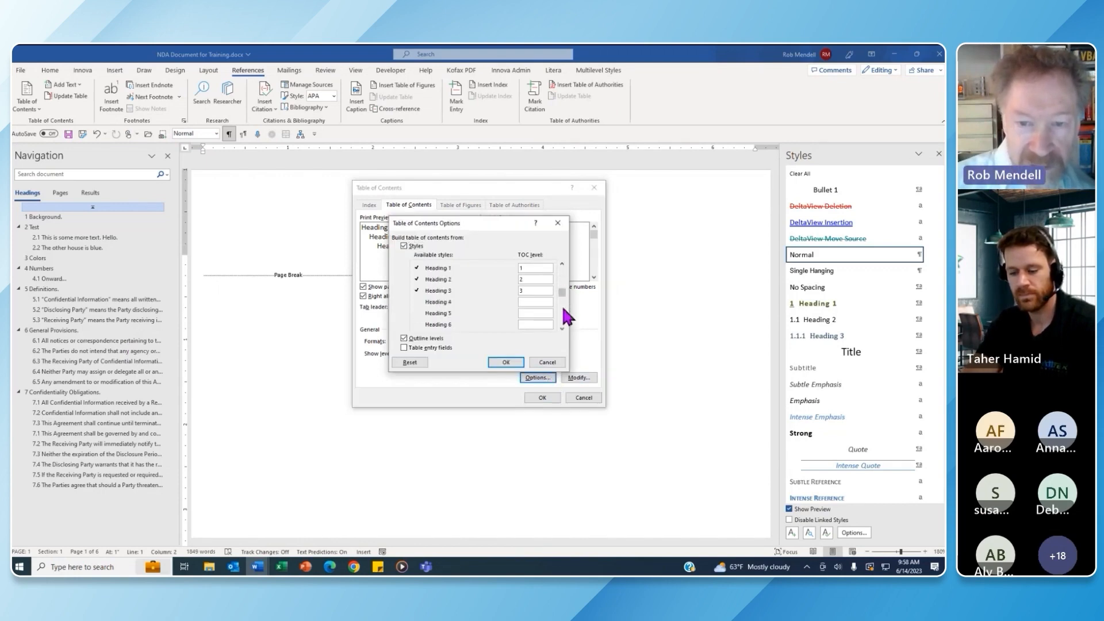
pyautogui.click(528, 281)
pyautogui.press('BackSpace')
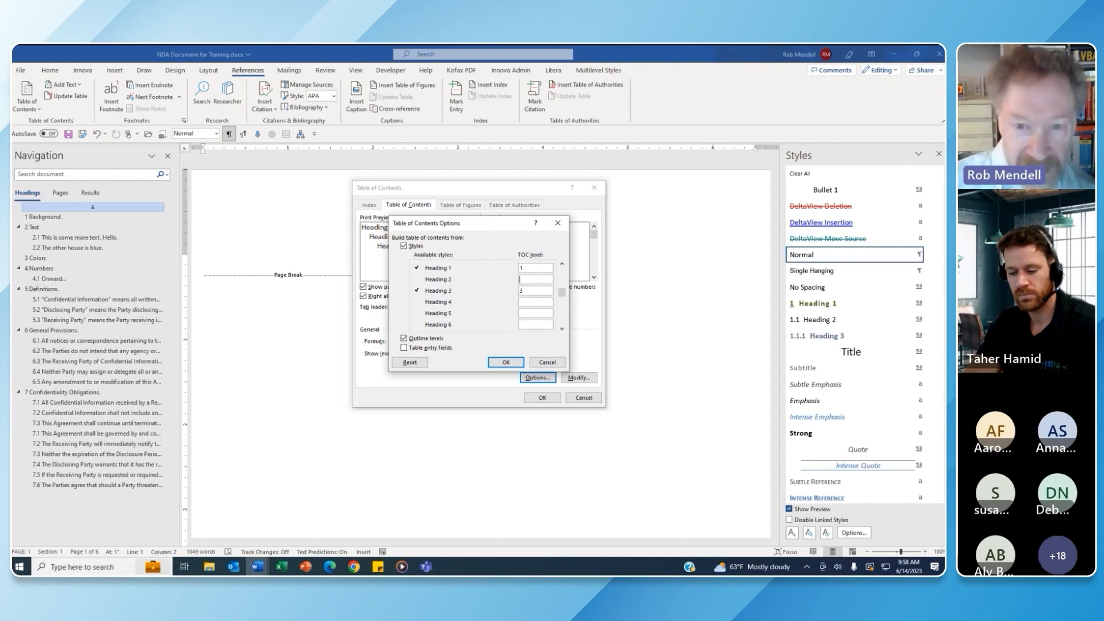
pyautogui.click(527, 291)
pyautogui.press('BackSpace')
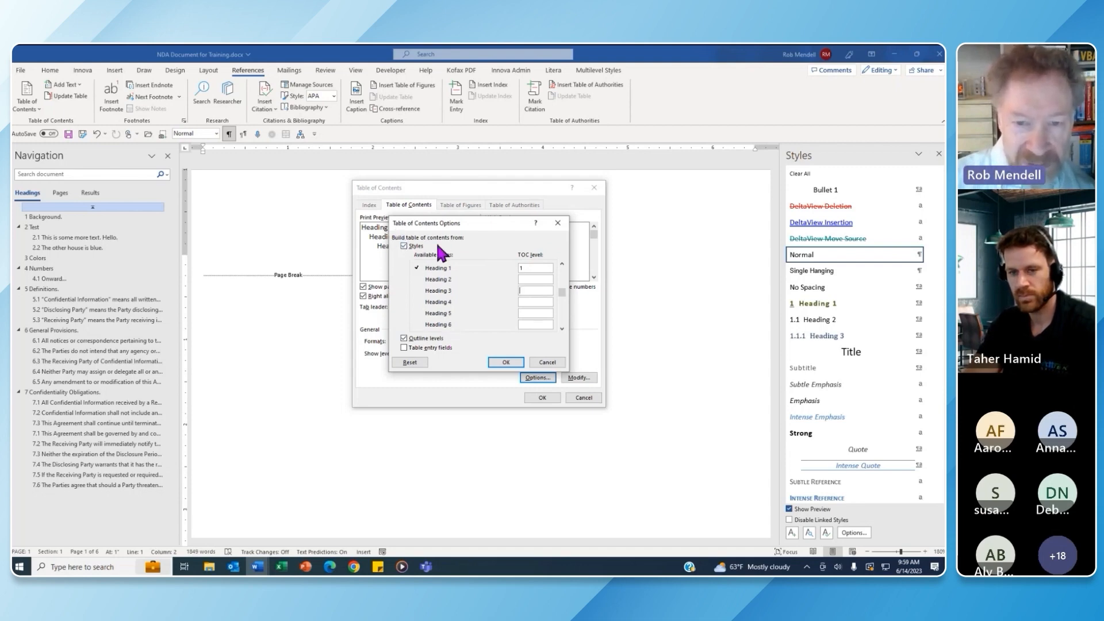
pyautogui.click(506, 362)
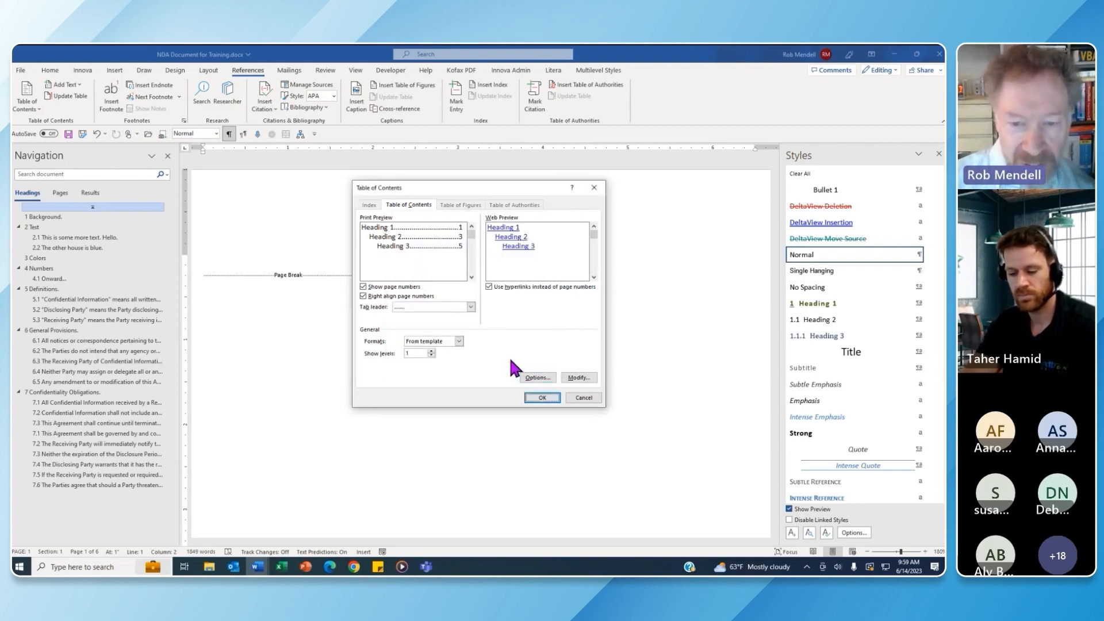
pyautogui.click(543, 397)
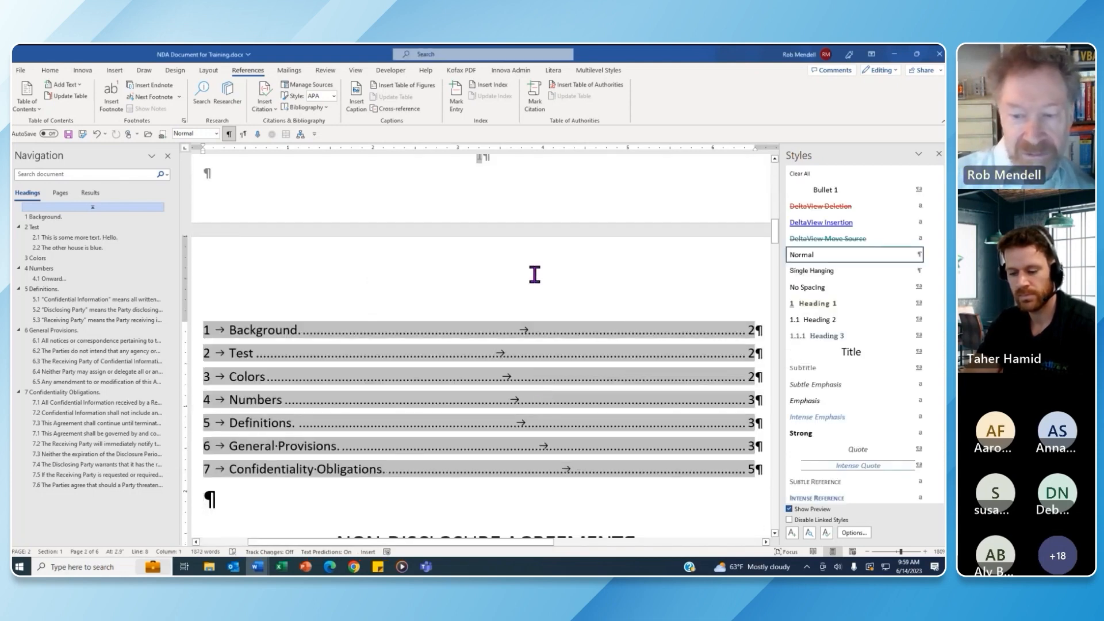
# Follow the Definitions entry in the table of contents to section 5
pyautogui.scroll(-3, 776, 253)
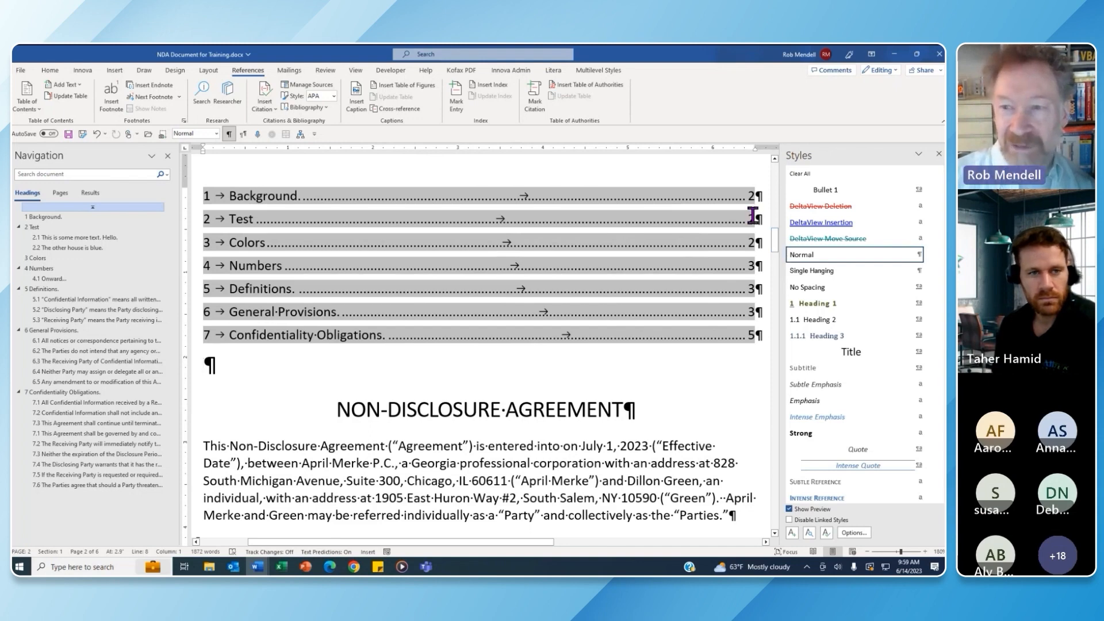
pyautogui.keyDown('ctrl'); pyautogui.click(753, 298); pyautogui.keyUp('ctrl')
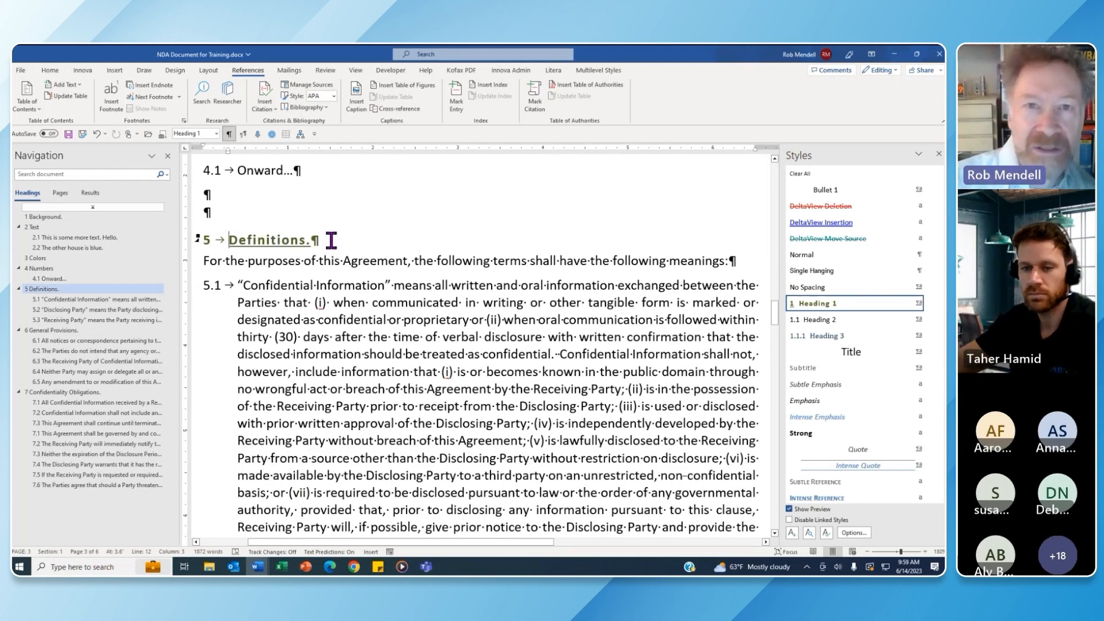
# Delete the blank paragraphs above 5 Definitions and deepen the 4.1 'Onward...' left indent
pyautogui.click(222, 189)
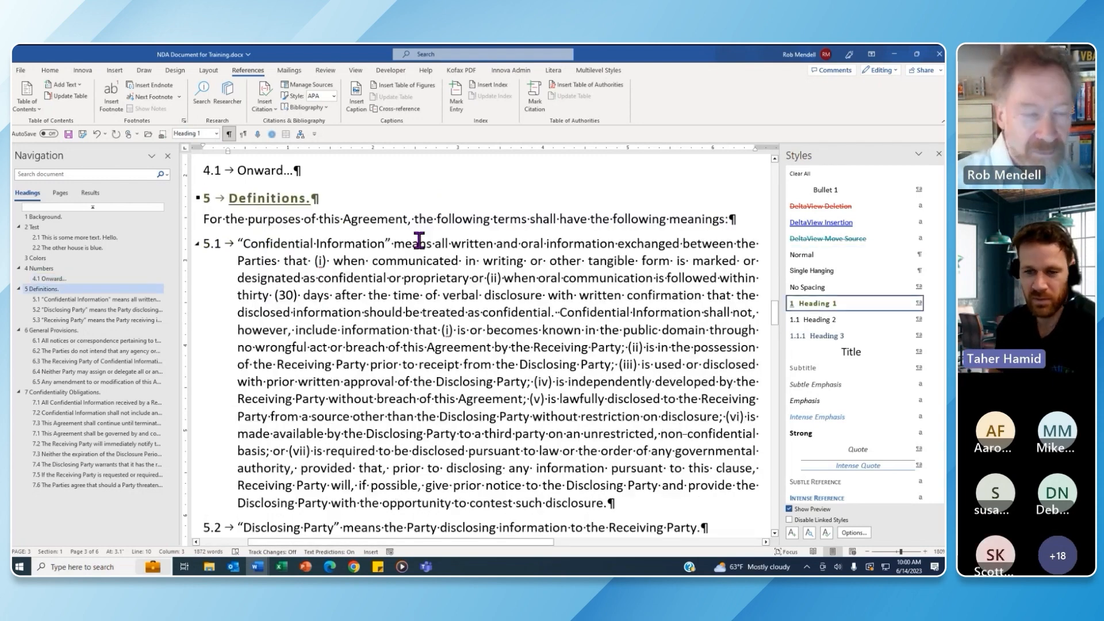
pyautogui.press('Delete')
pyautogui.press('Delete')
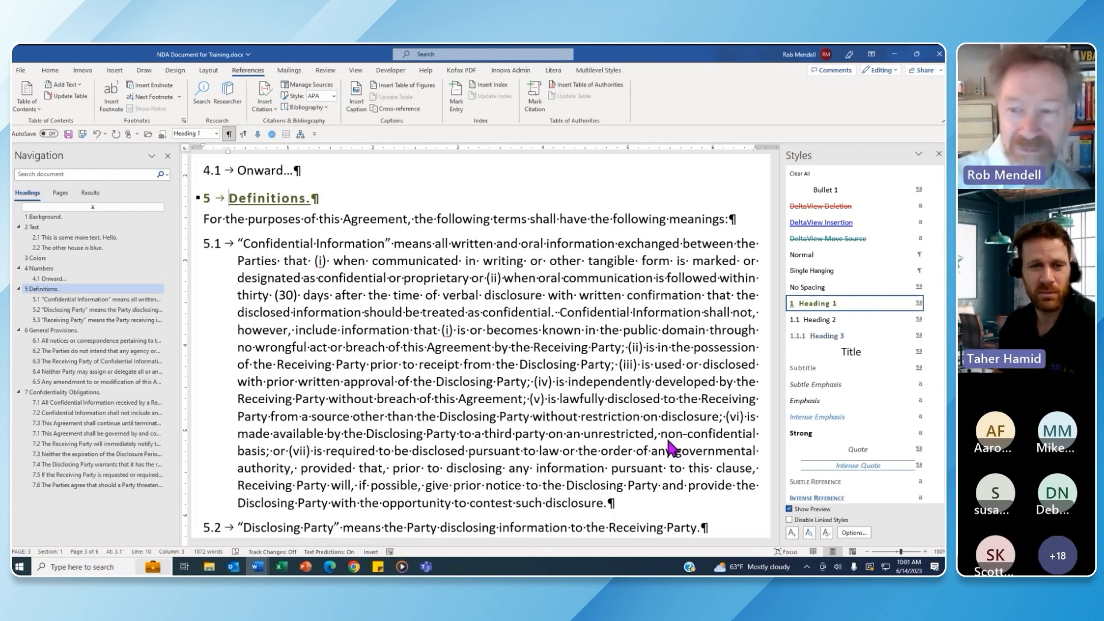
pyautogui.moveTo(784, 451)
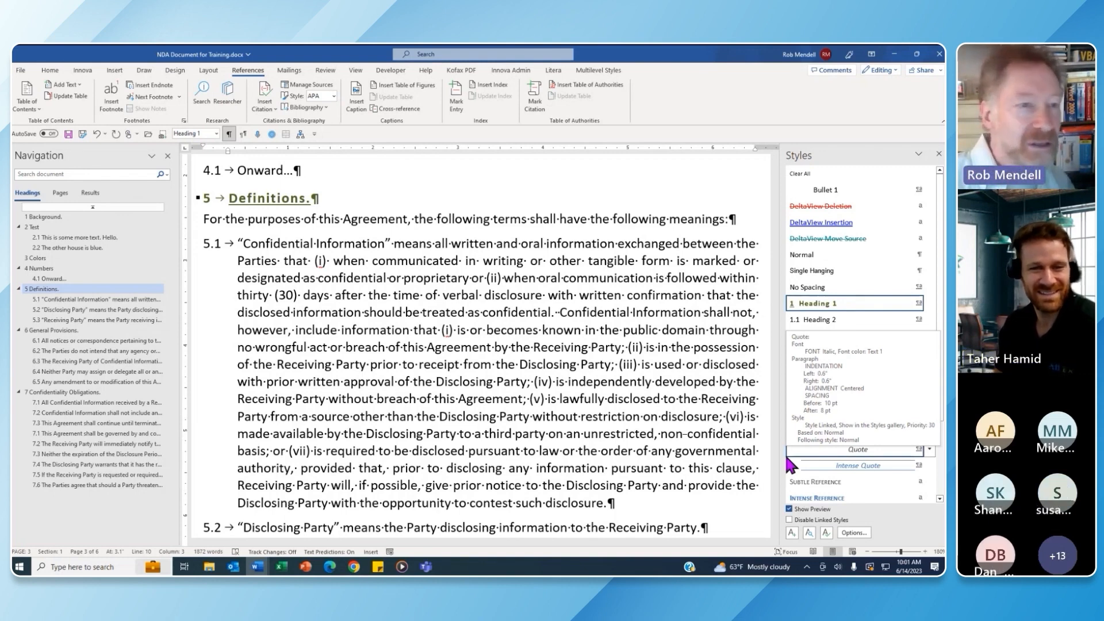
pyautogui.click(228, 151)
pyautogui.moveTo(228, 151); pyautogui.dragTo(281, 152)
pyautogui.click(244, 170)
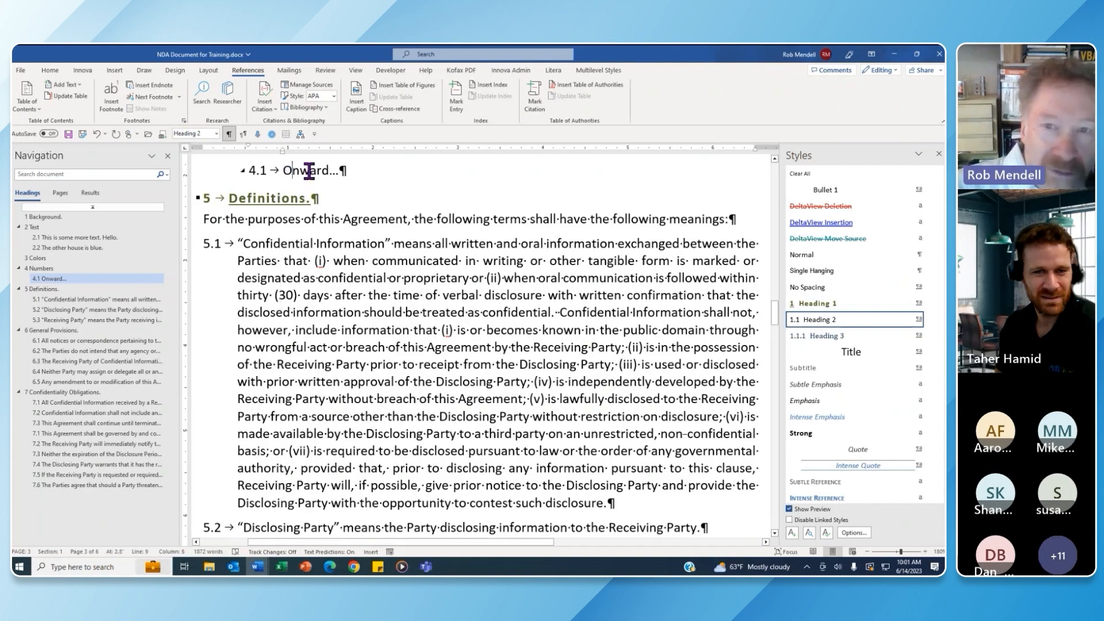
# Update Heading 2 to match the indented 4.1 line, then review sections 1–3
pyautogui.click(931, 320)
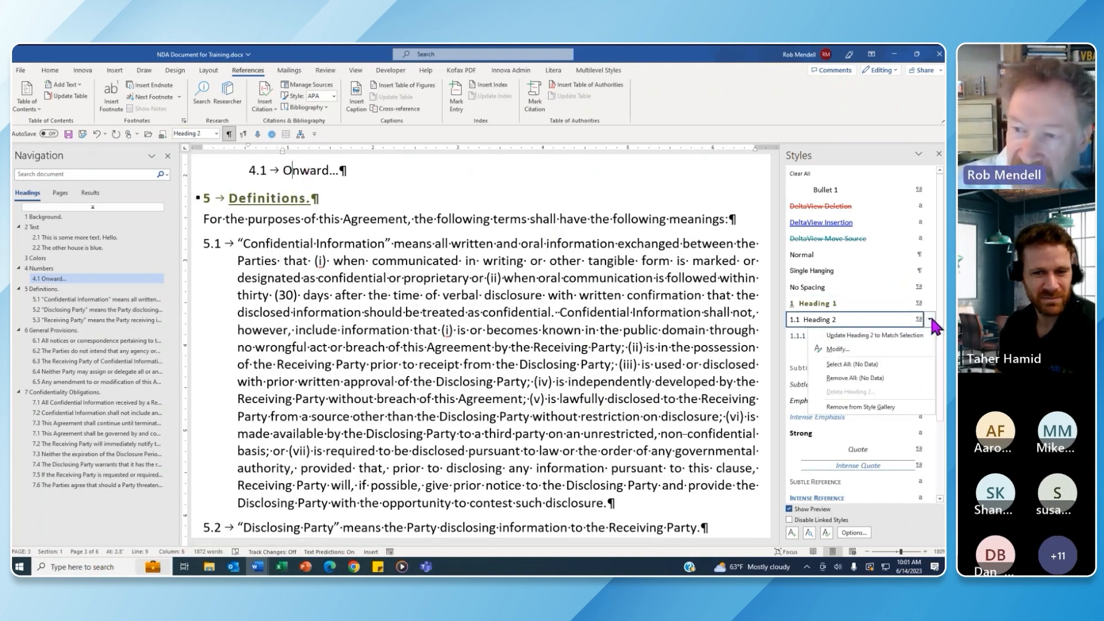
pyautogui.click(856, 336)
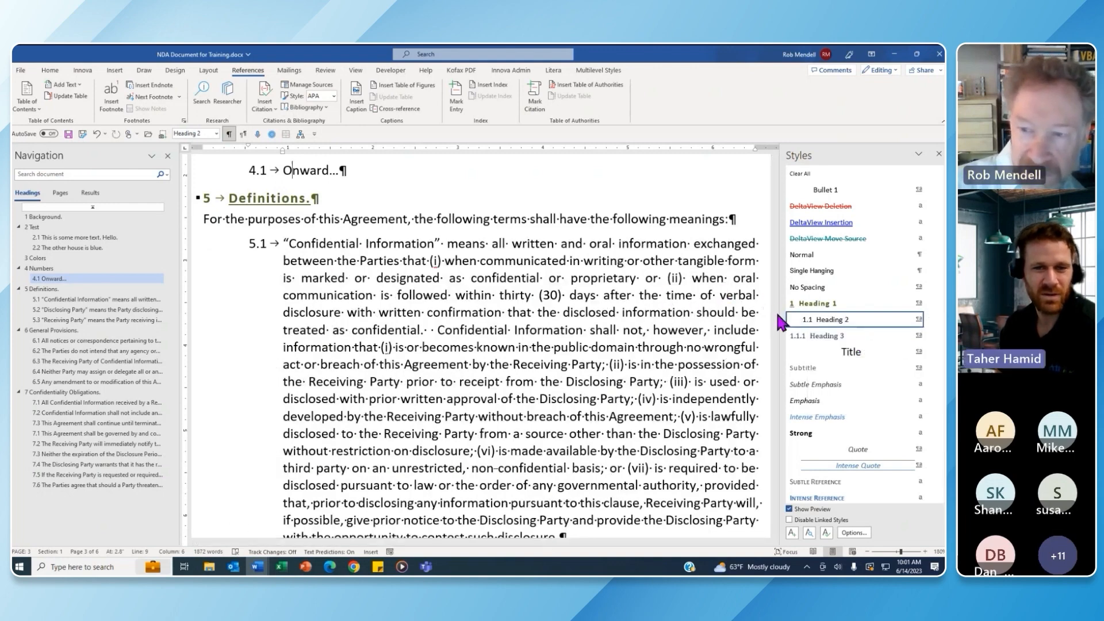
pyautogui.moveTo(771, 305); pyautogui.dragTo(776, 336)
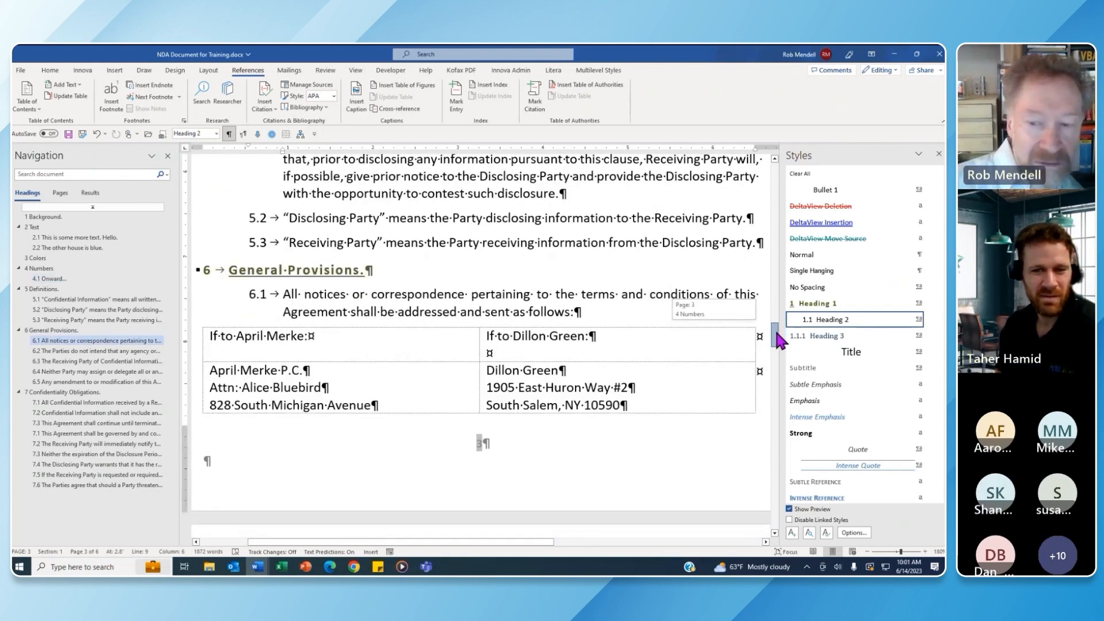
pyautogui.moveTo(777, 336); pyautogui.dragTo(776, 265)
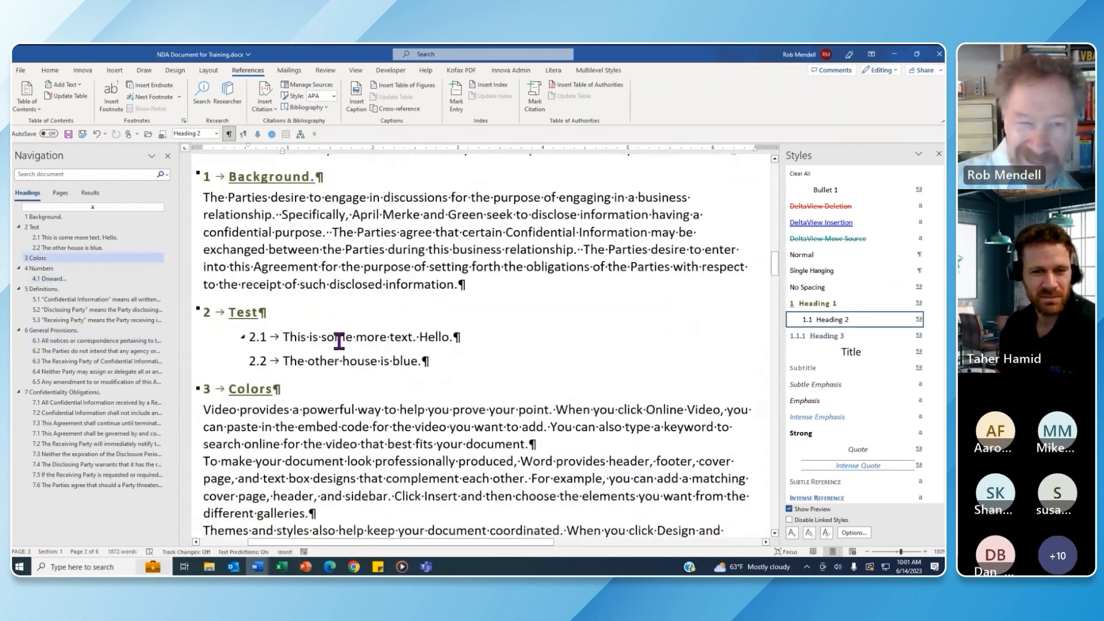